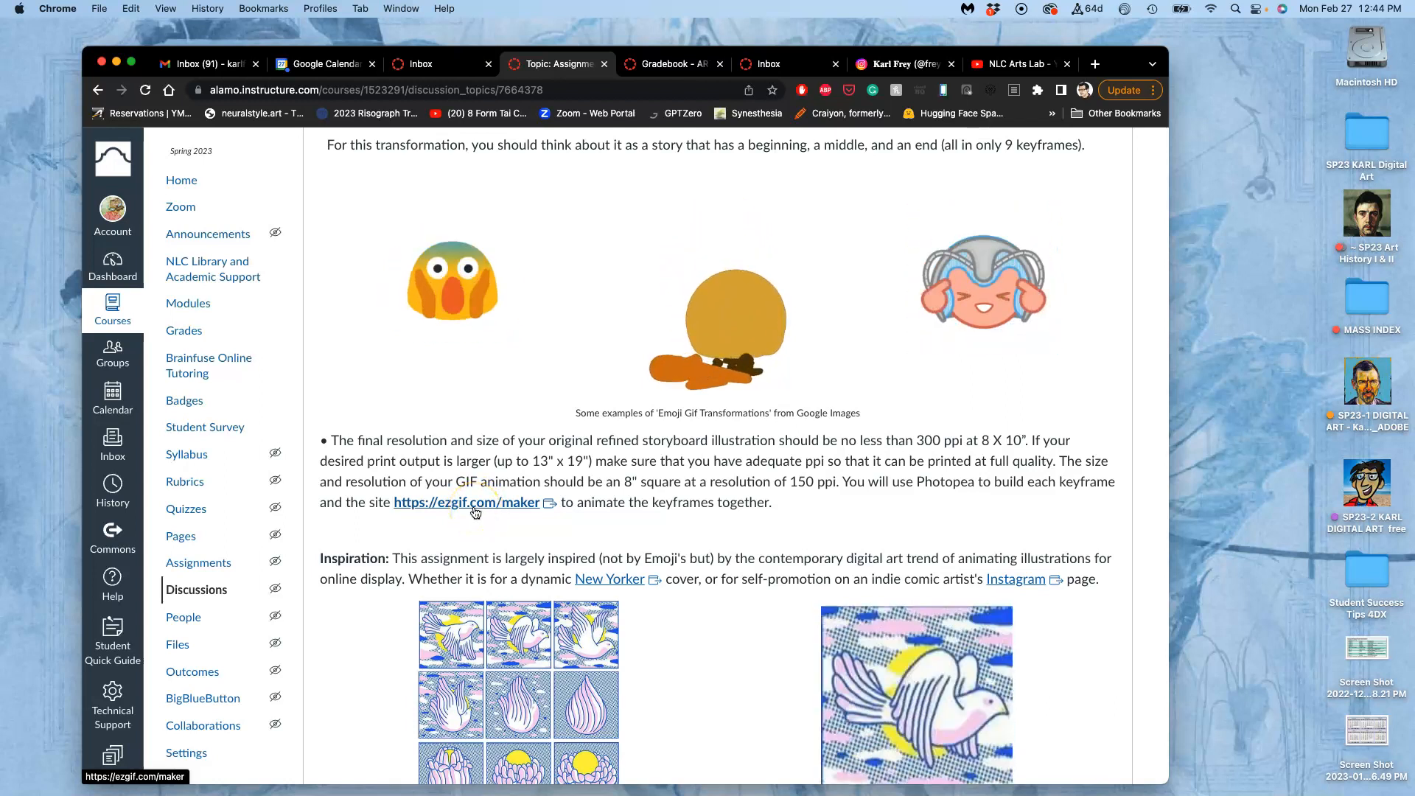
Open the assignment's ezgif.com/maker link in a new tab and look over the Animated GIF Maker upload page.
scroll(475, 512, down, 20)
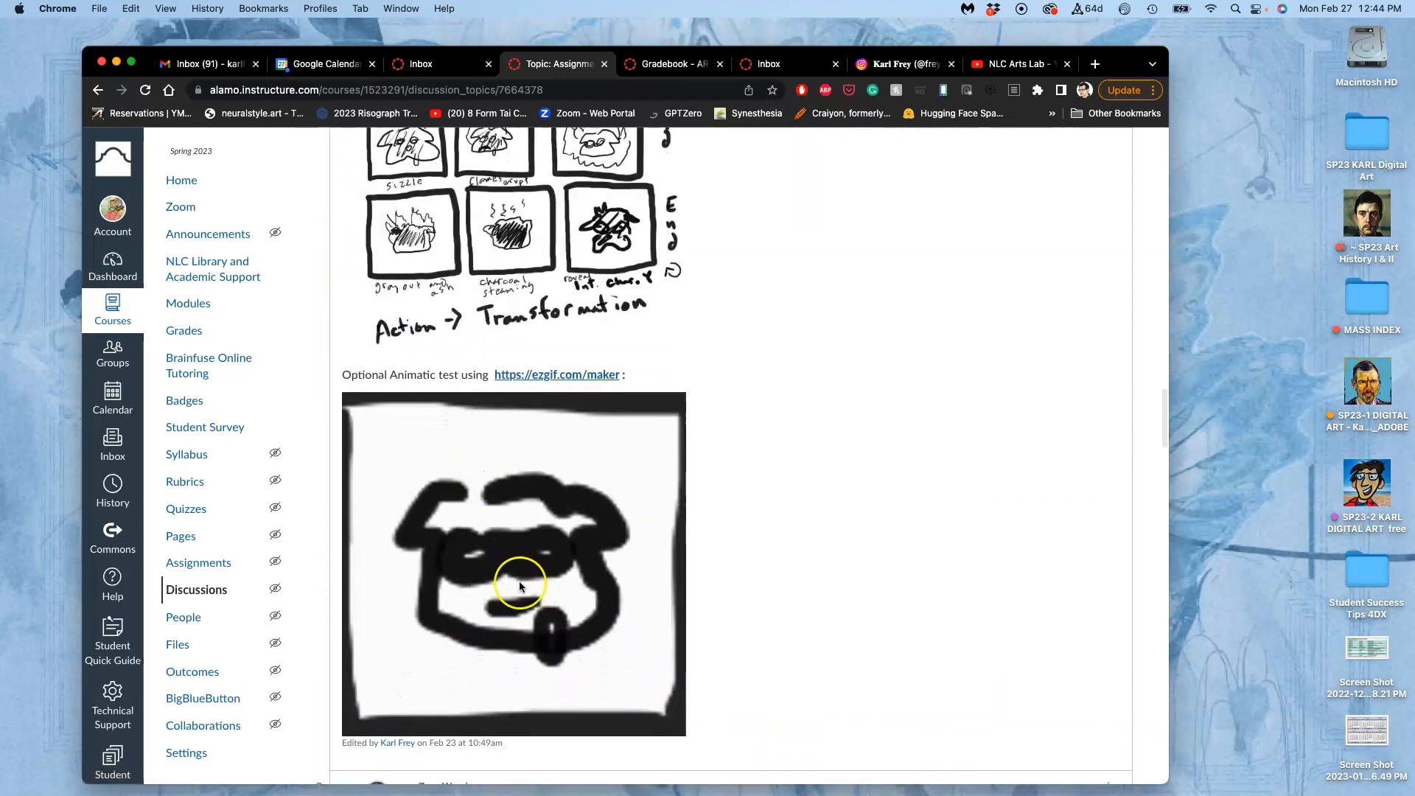
scroll(522, 583, up, 20)
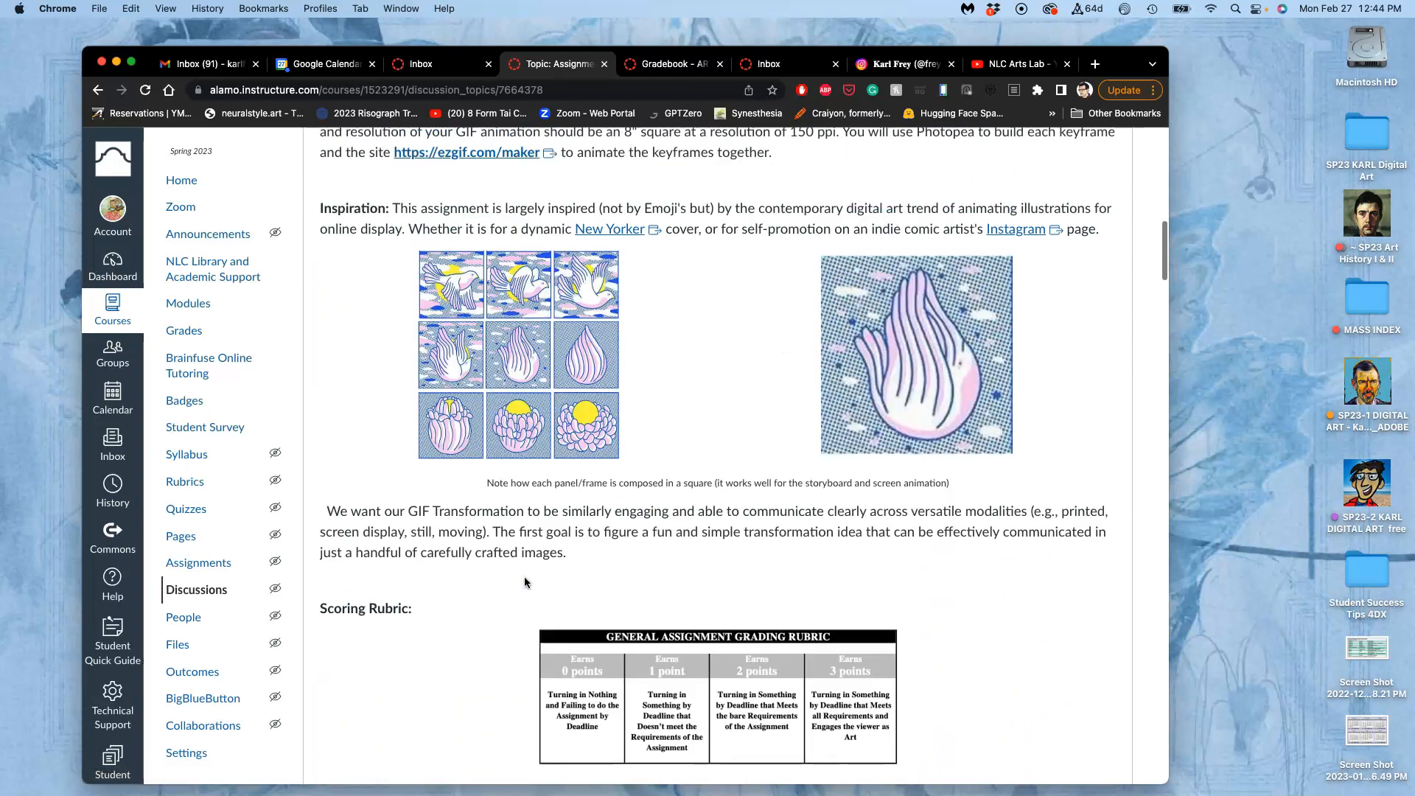
scroll(524, 582, up, 3)
click(483, 372)
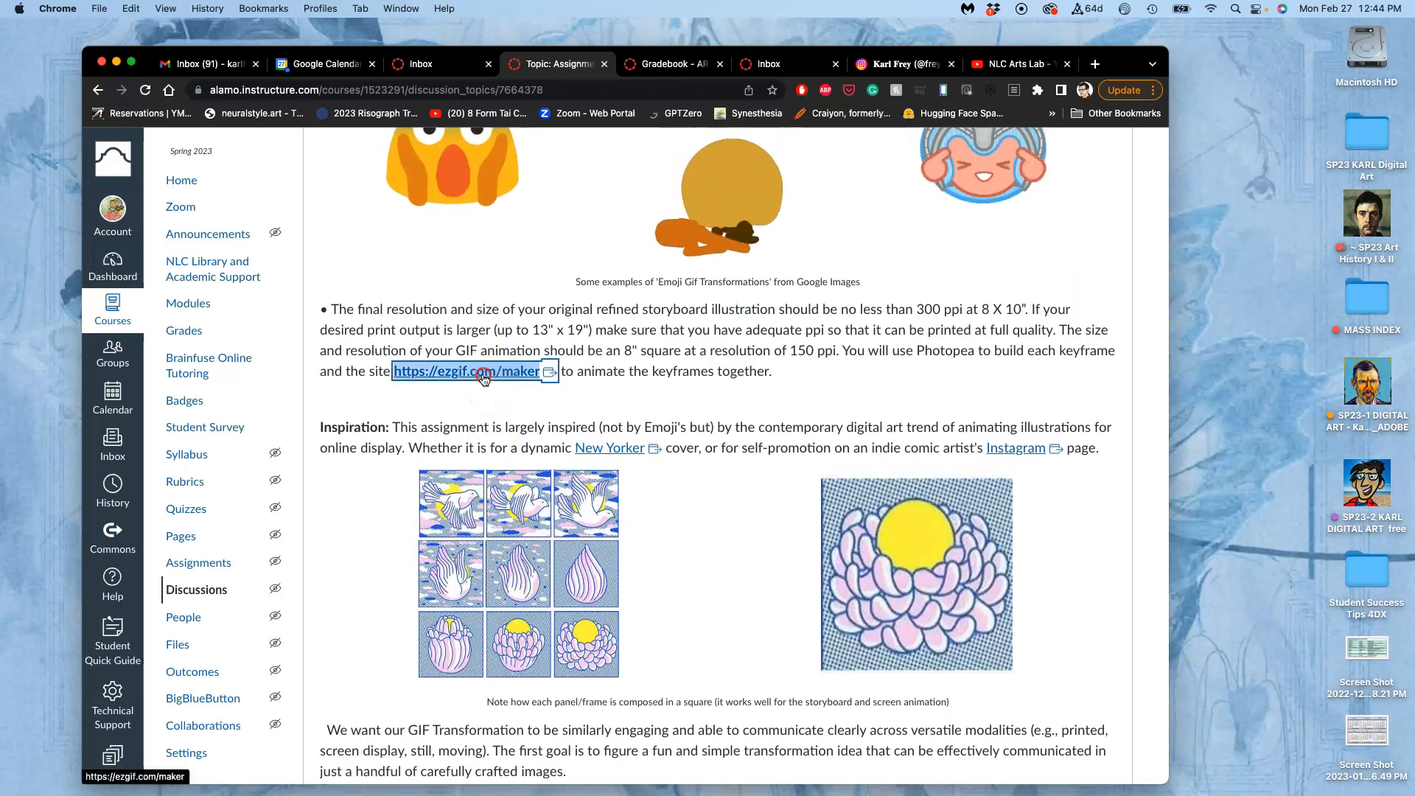
click(505, 384)
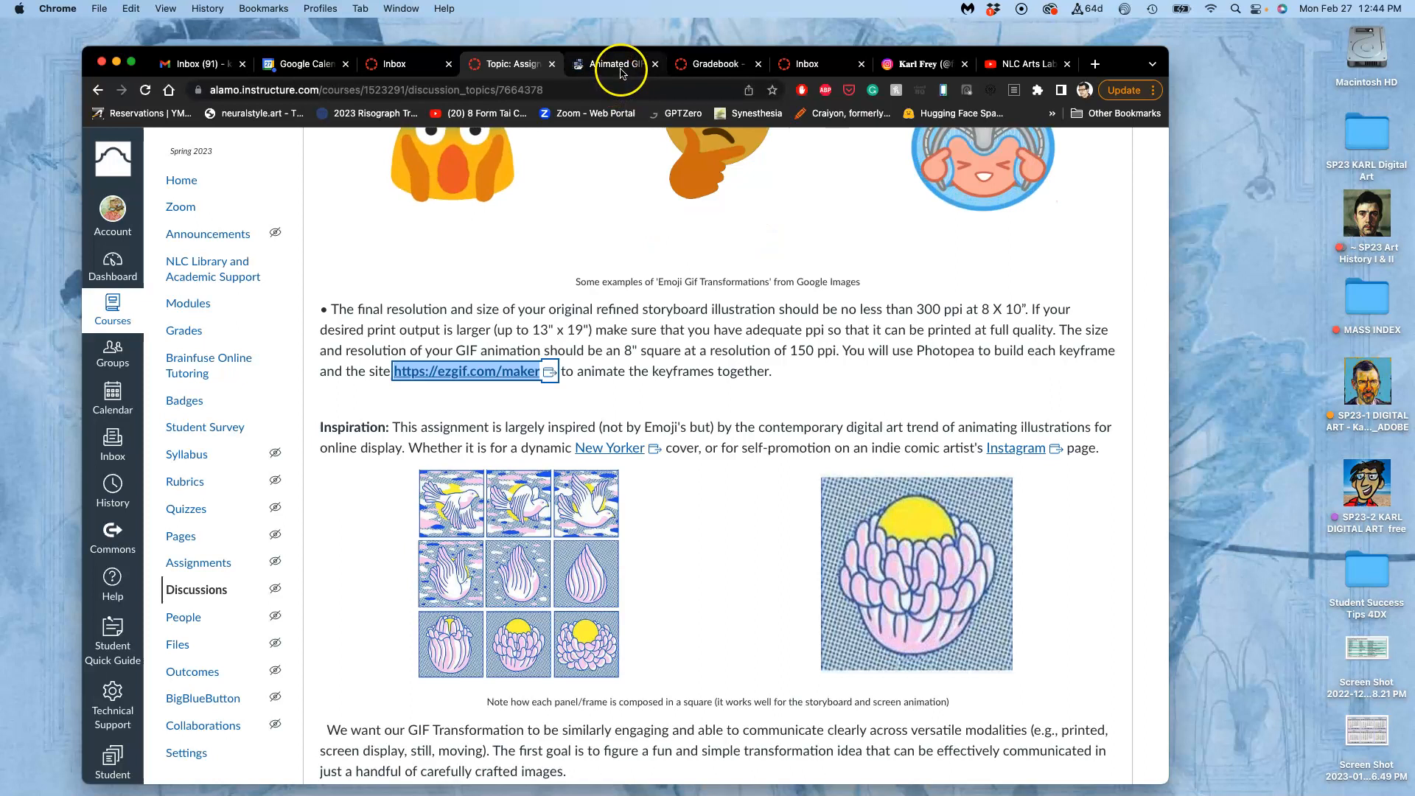
click(617, 64)
scroll(686, 389, down, 15)
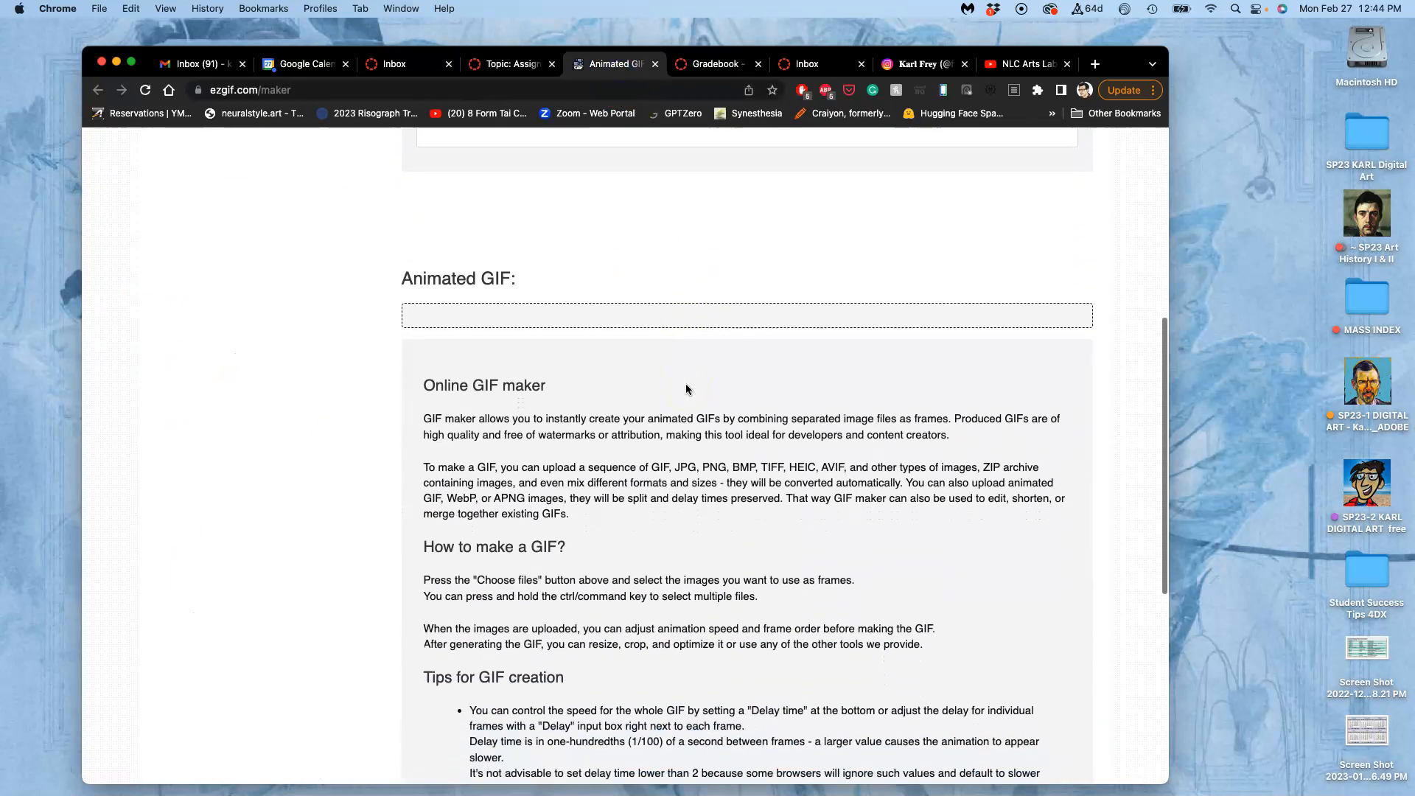
scroll(686, 389, up, 15)
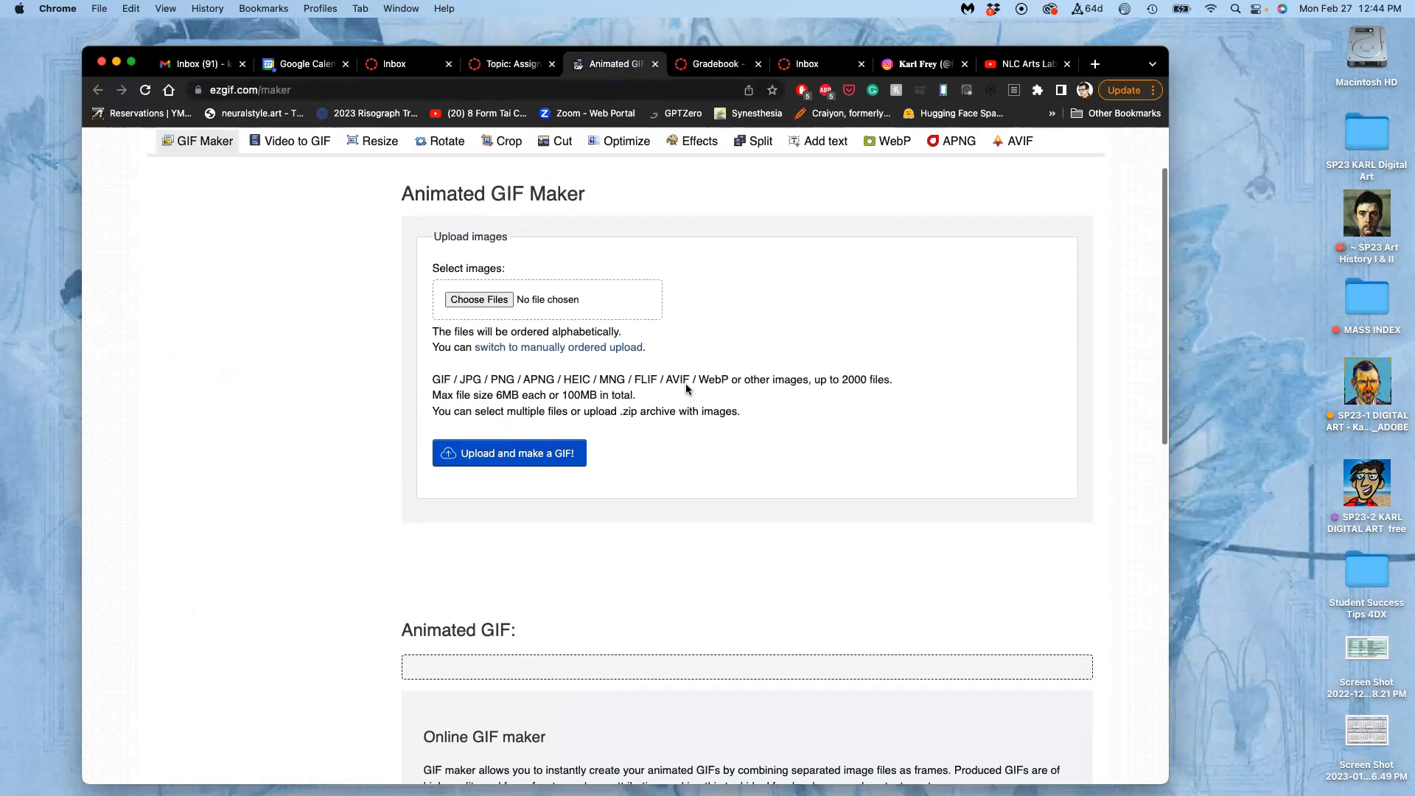
click(586, 365)
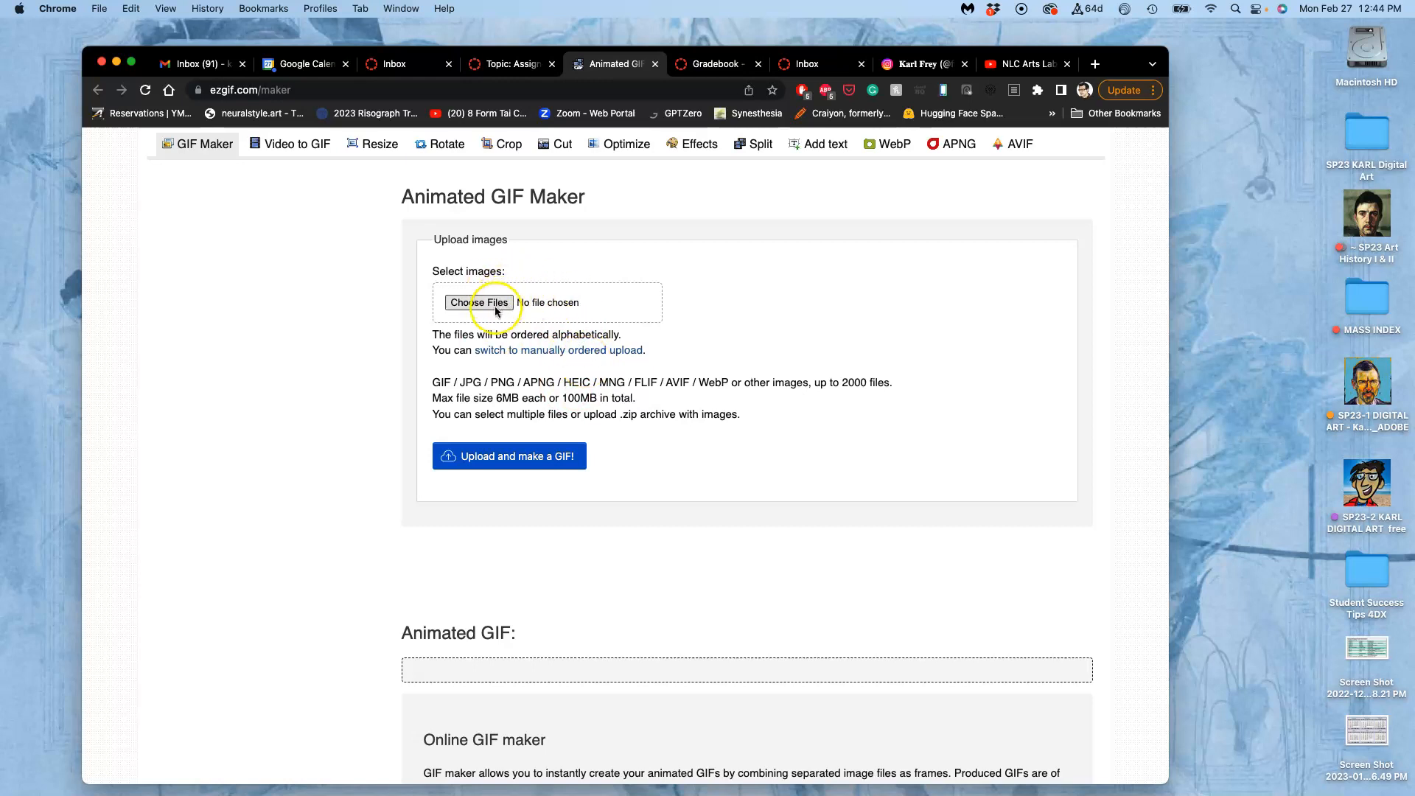
Return to the assignment discussion and review the inspiration storyboard, scoring rubric and instructor example.
click(486, 64)
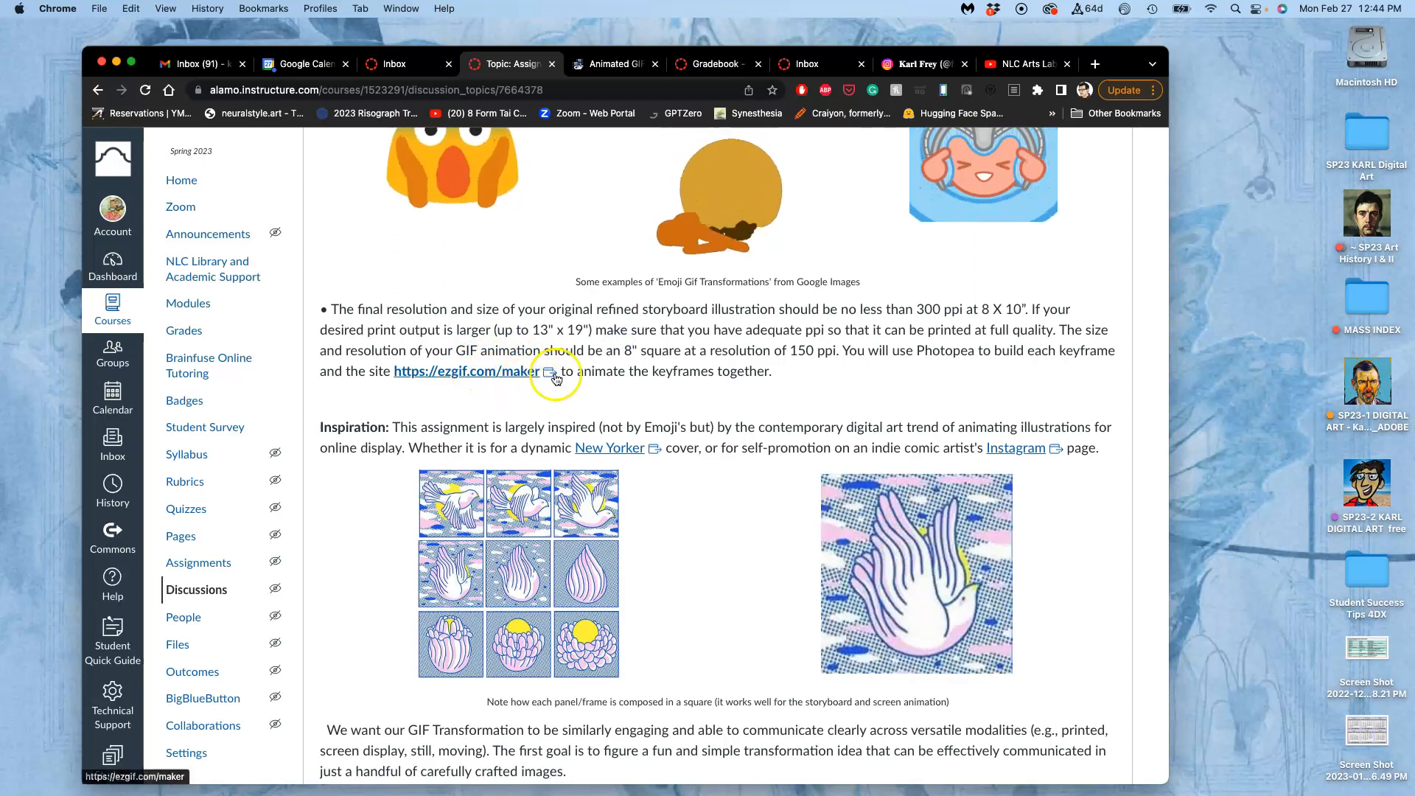
scroll(628, 476, down, 3)
scroll(628, 476, down, 5)
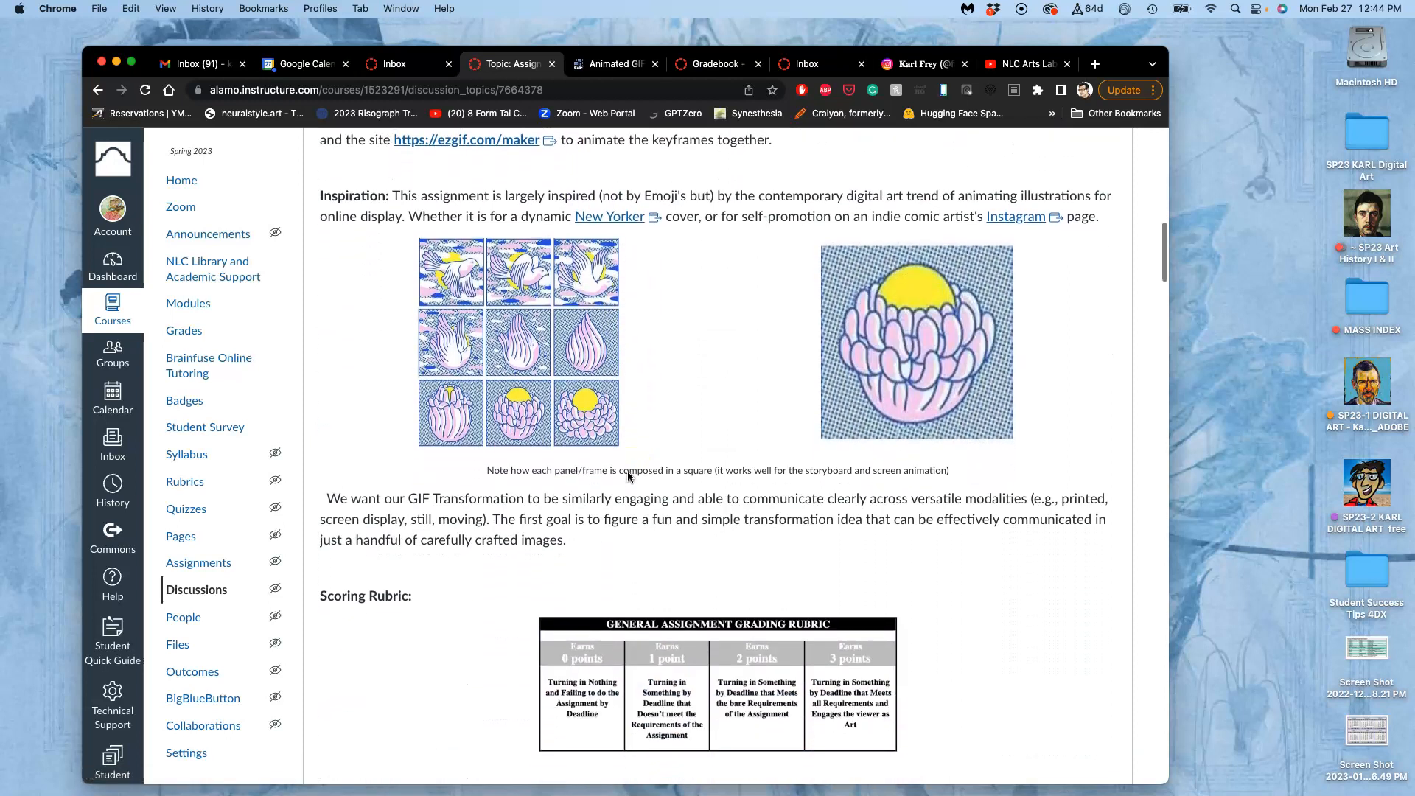
scroll(628, 476, up, 3)
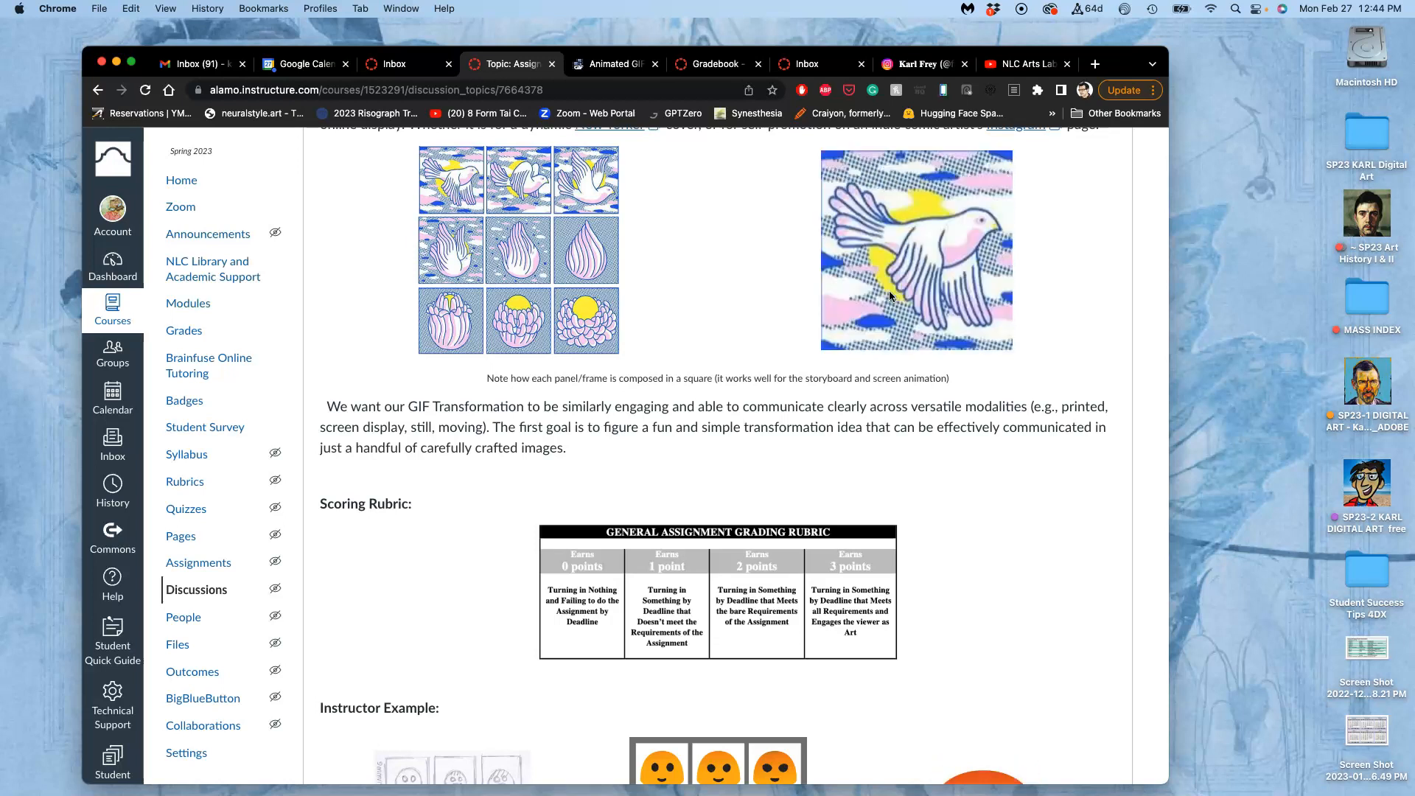
scroll(889, 296, down, 6)
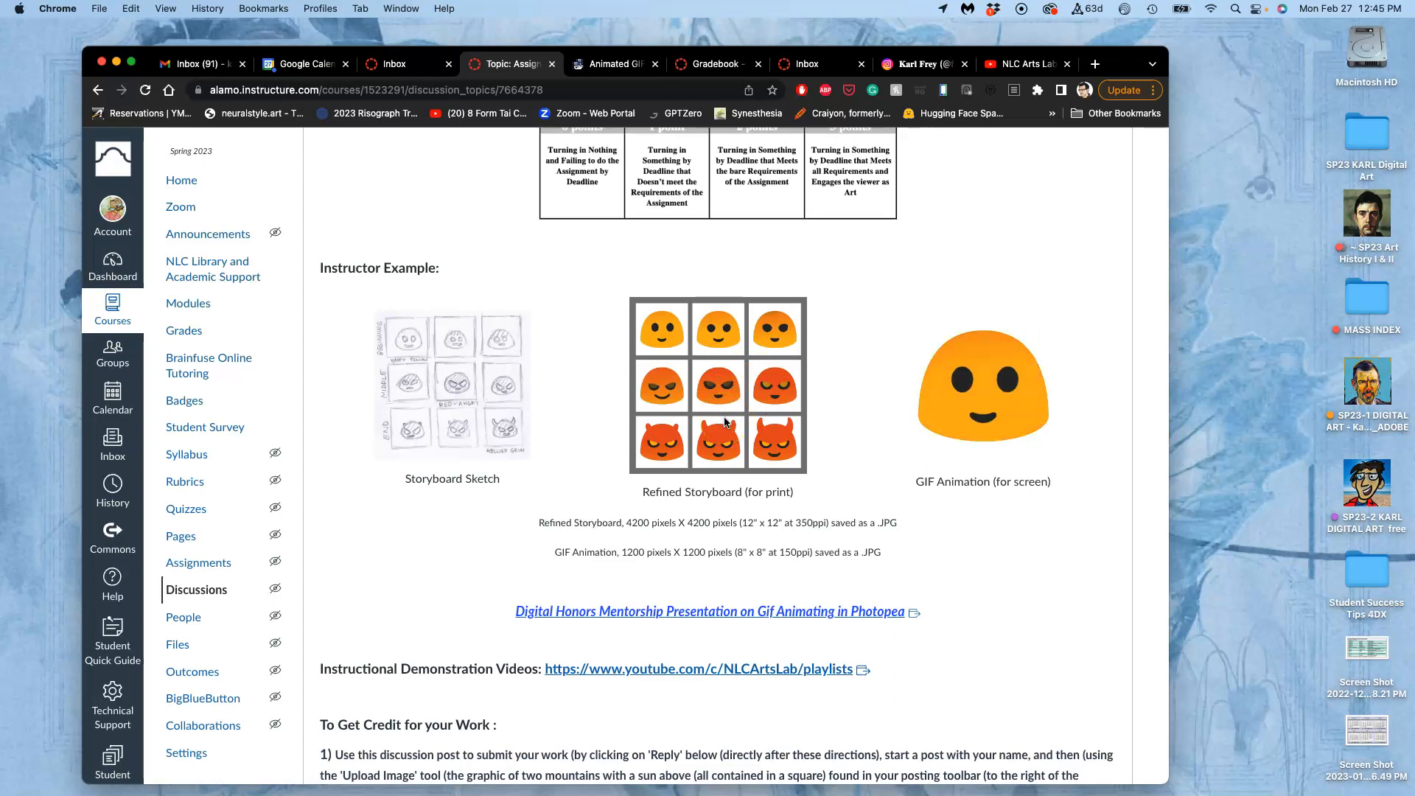
Open the indie comic artist's Instagram link from the Inspiration paragraph in a new tab and switch to it.
scroll(725, 422, up, 10)
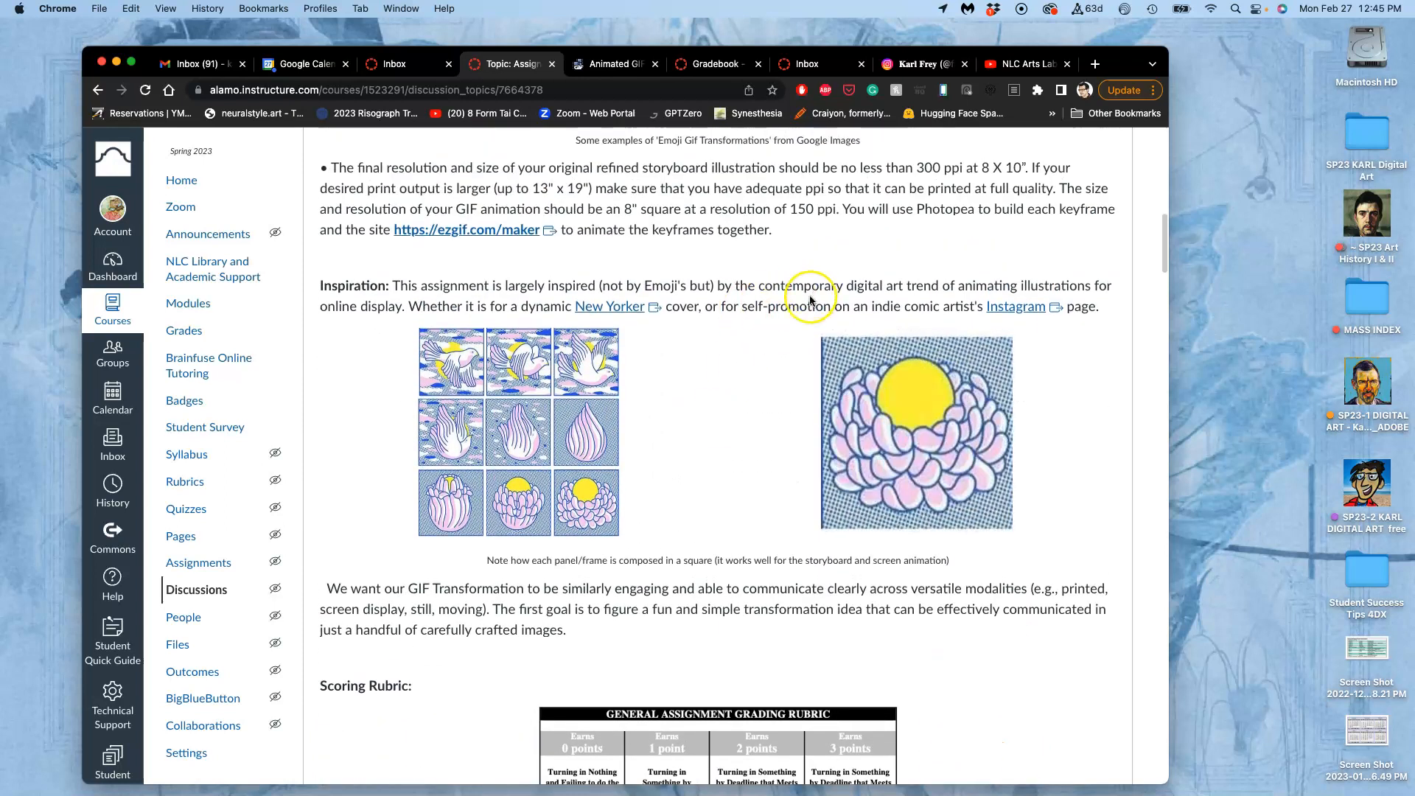
right_click(1010, 308)
click(1035, 316)
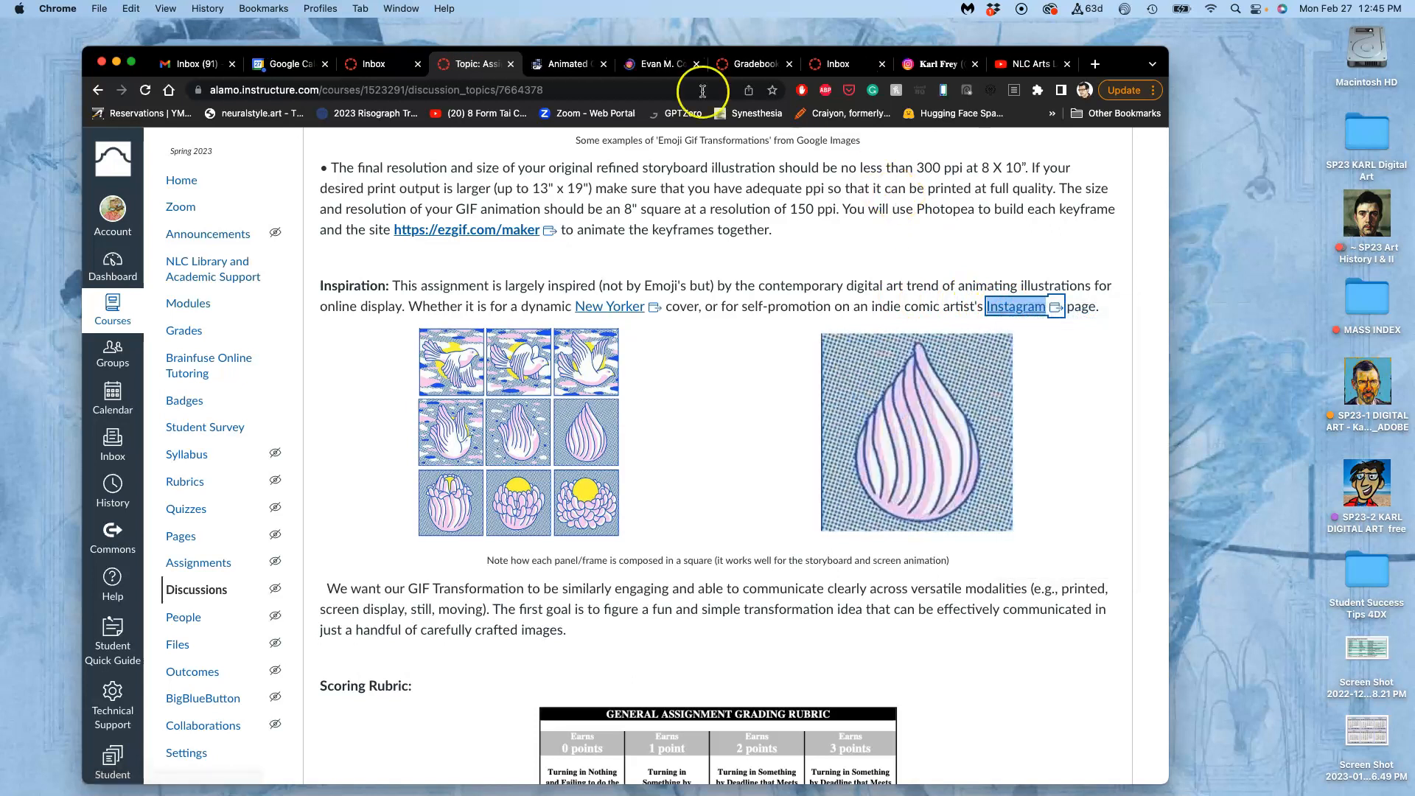
click(663, 66)
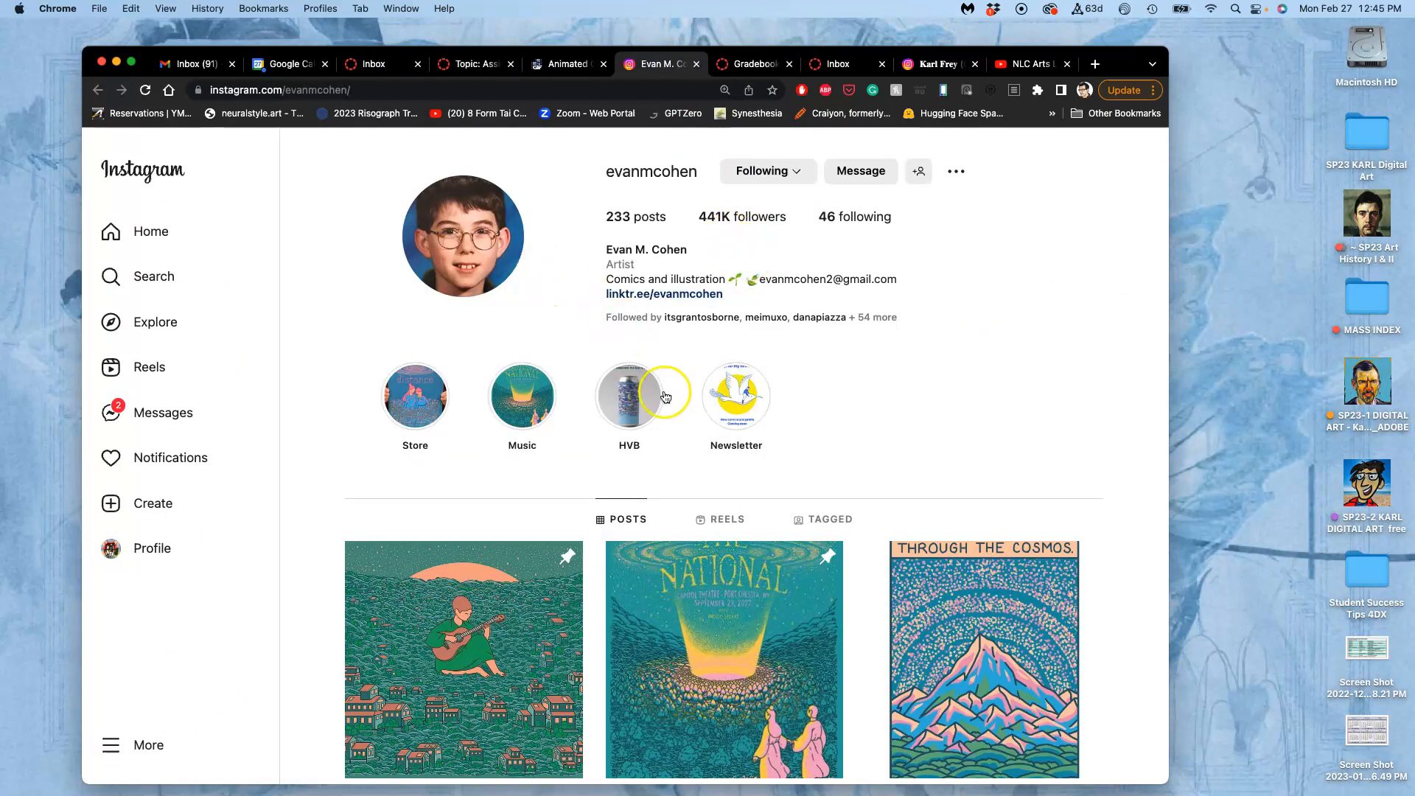
Browse the artist's posts, open the comic of a figure emerging from yellow flowers, and view all its images.
scroll(809, 567, down, 10)
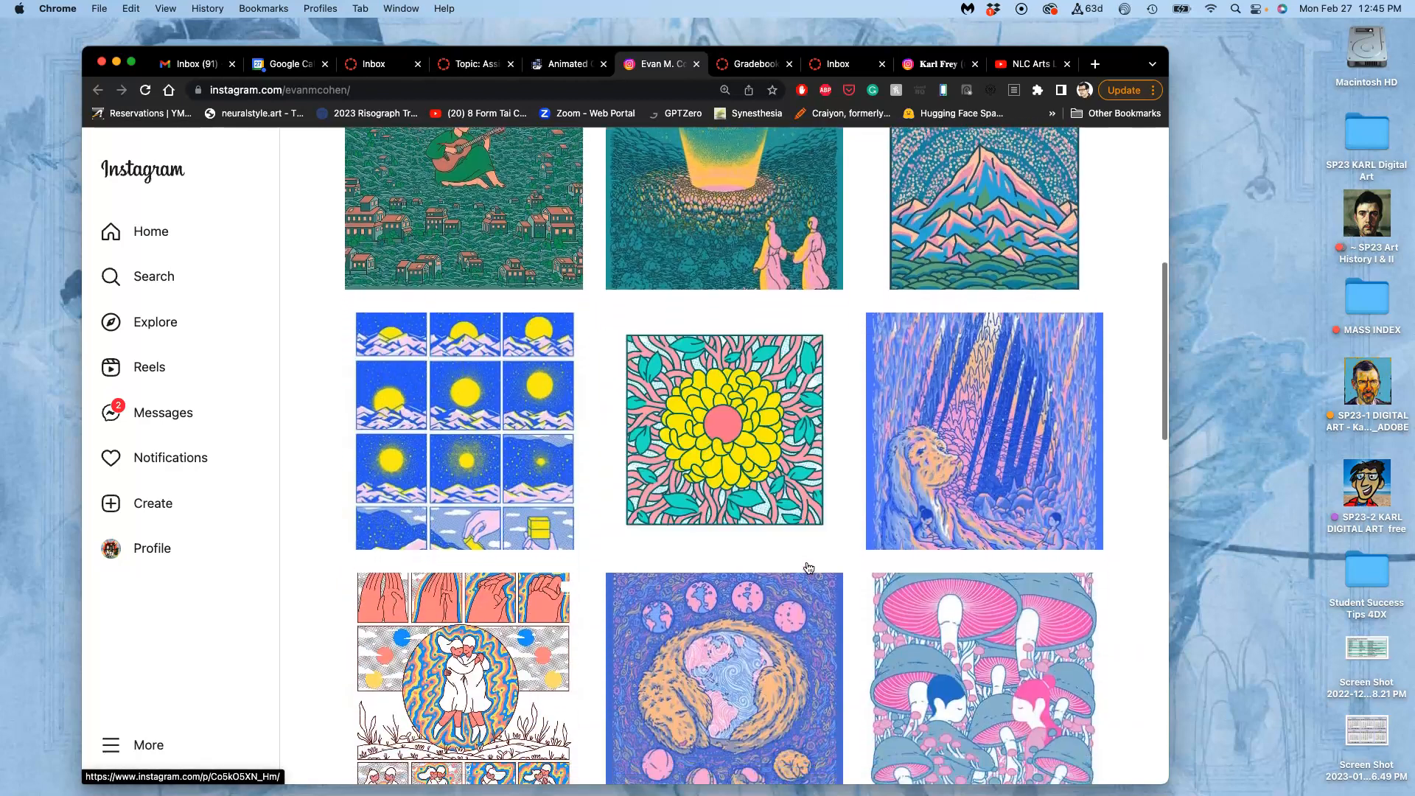
scroll(708, 551, down, 5)
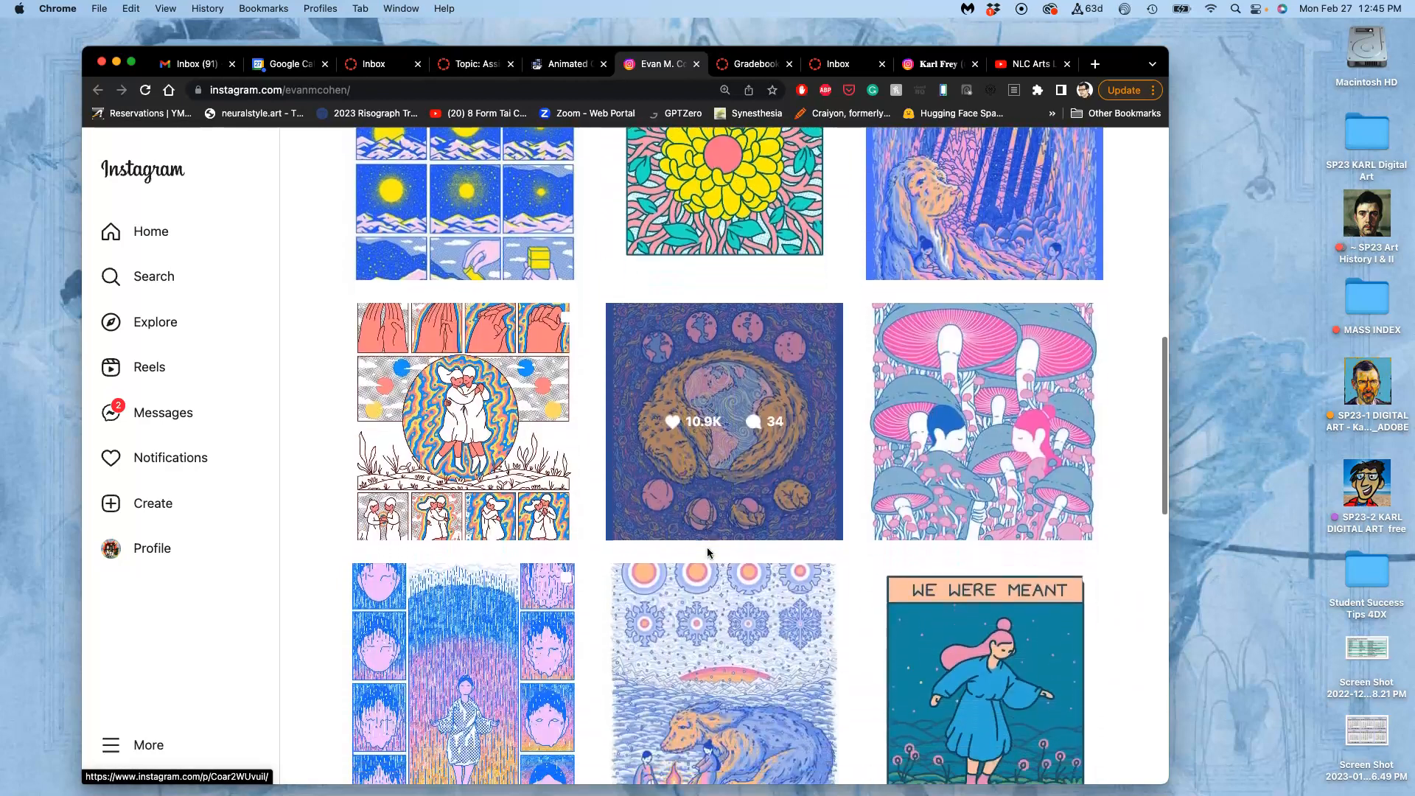
scroll(706, 547, down, 15)
scroll(708, 551, down, 7)
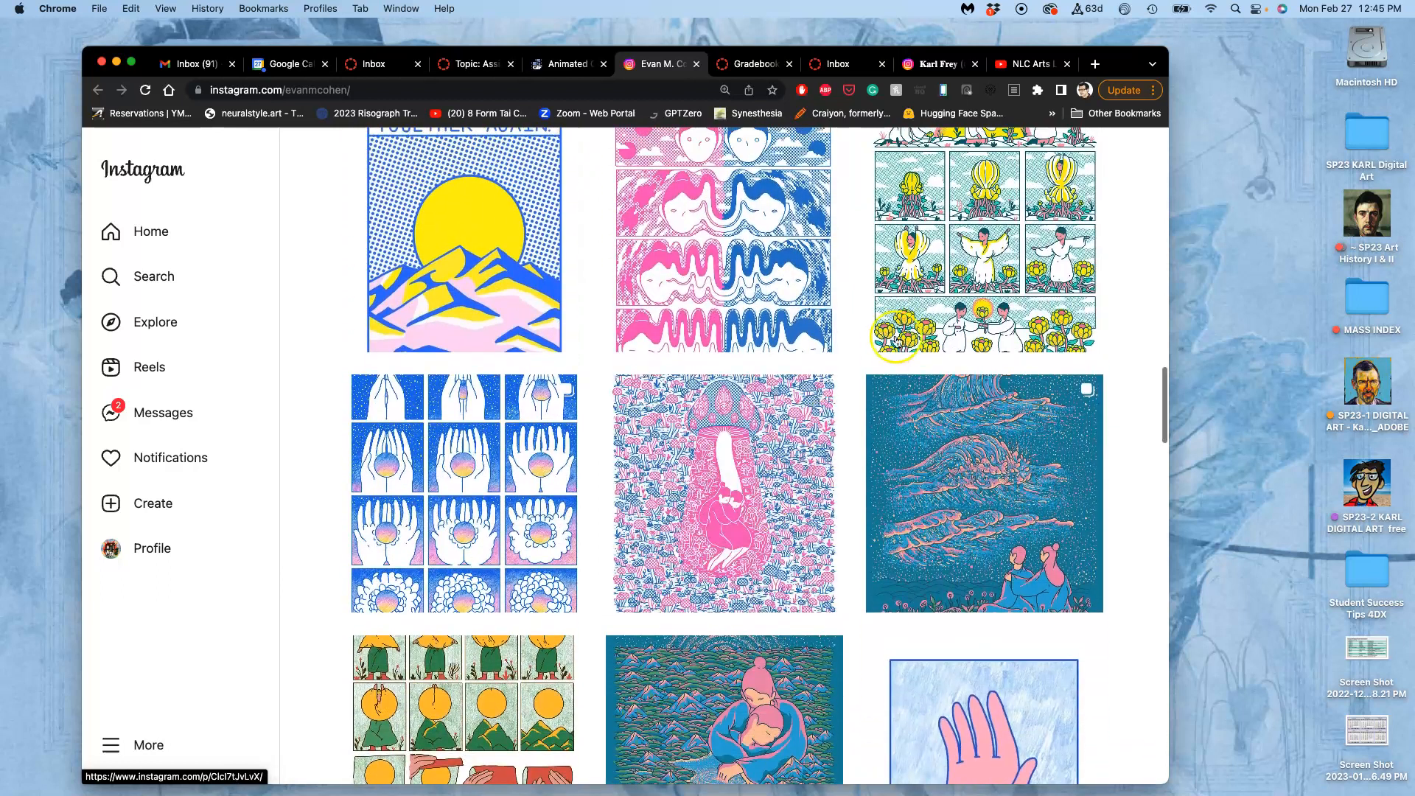
click(947, 304)
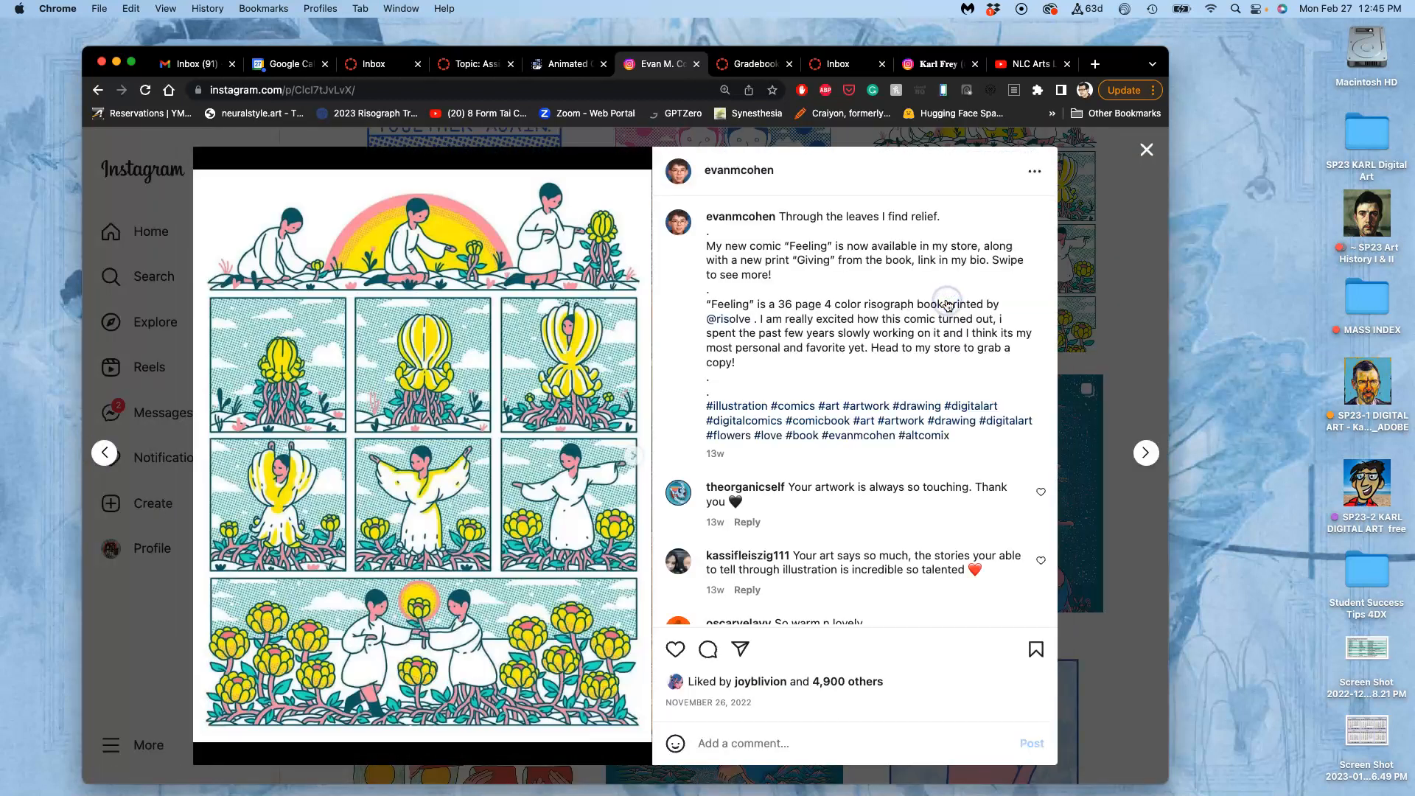
click(636, 455)
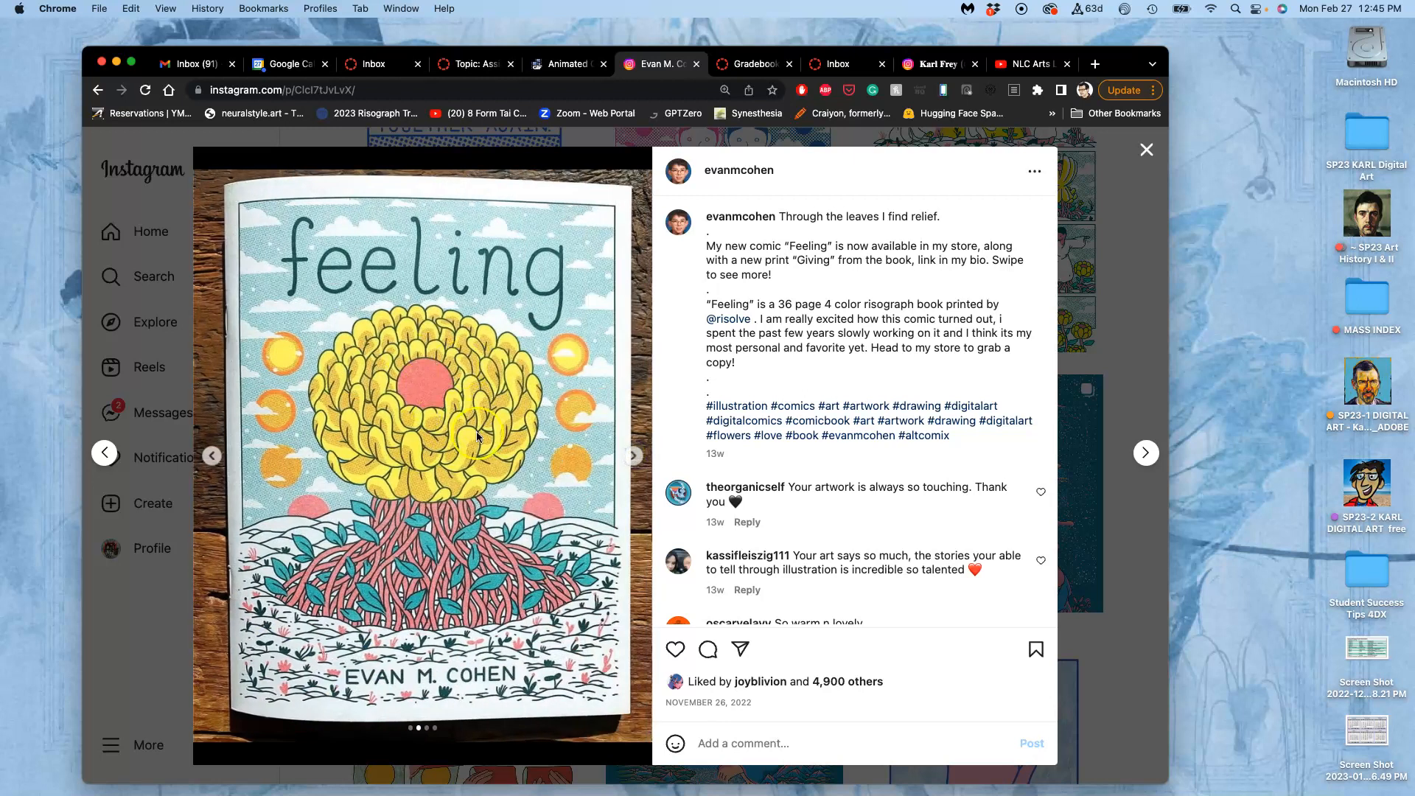
click(632, 457)
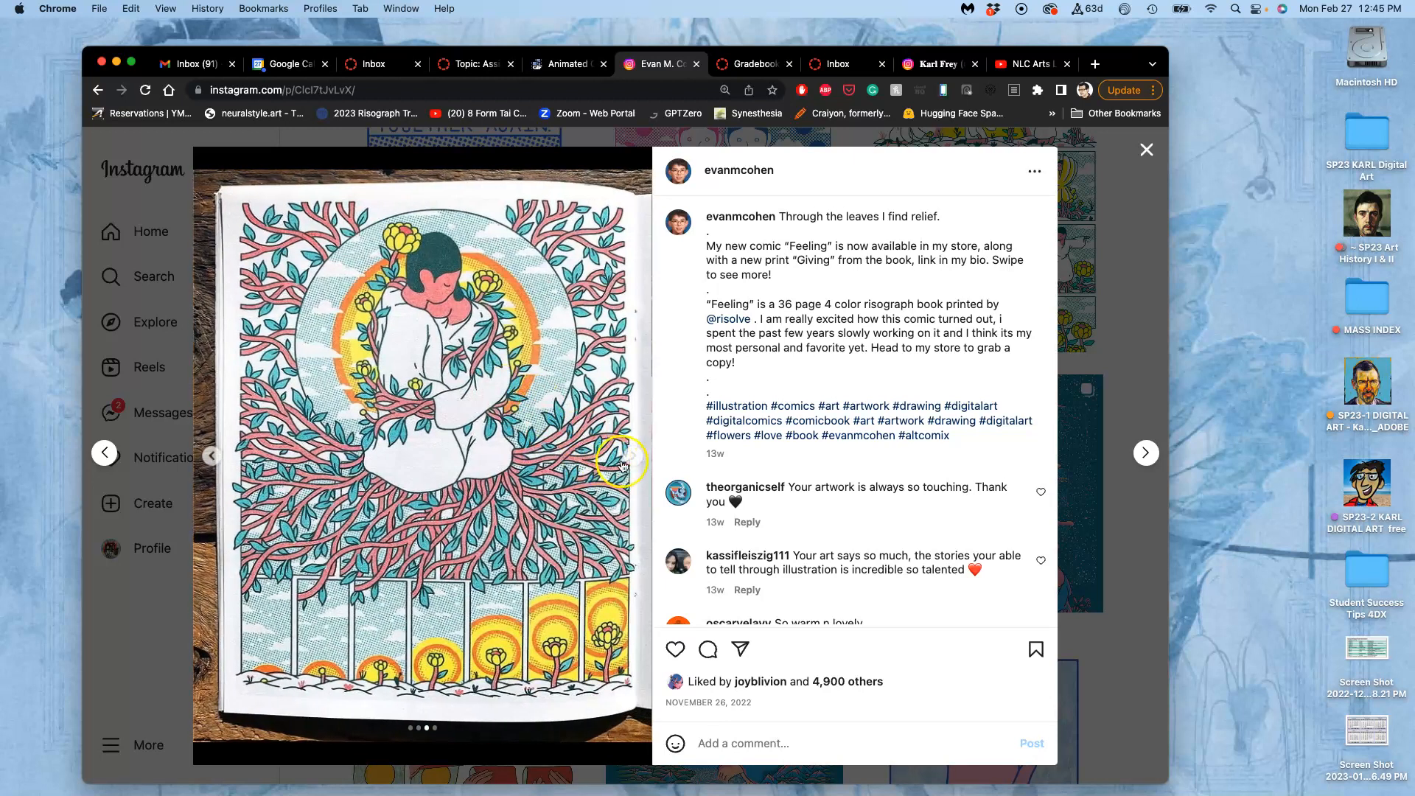
click(623, 464)
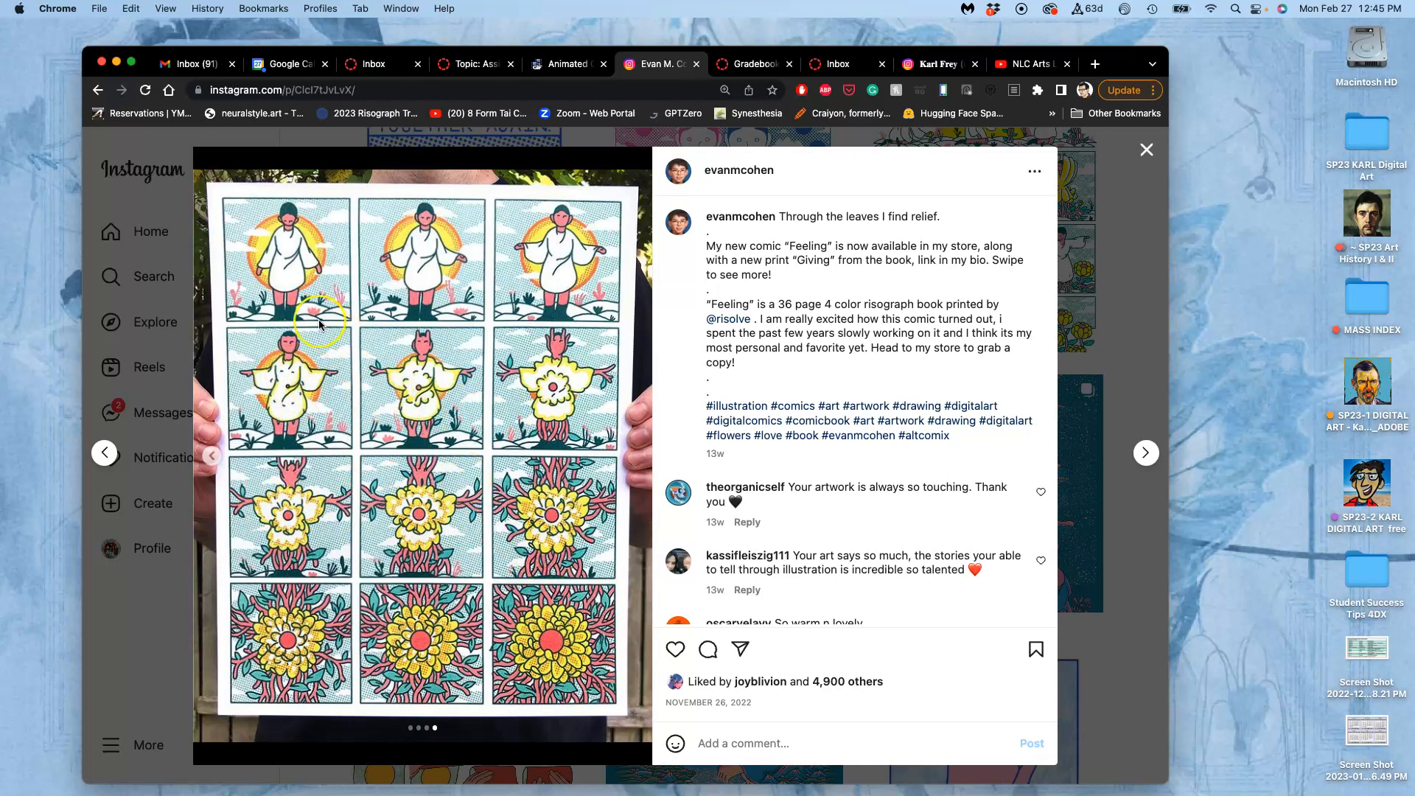
Close the Instagram post and its browser tab, and return to the assignment discussion.
click(1160, 157)
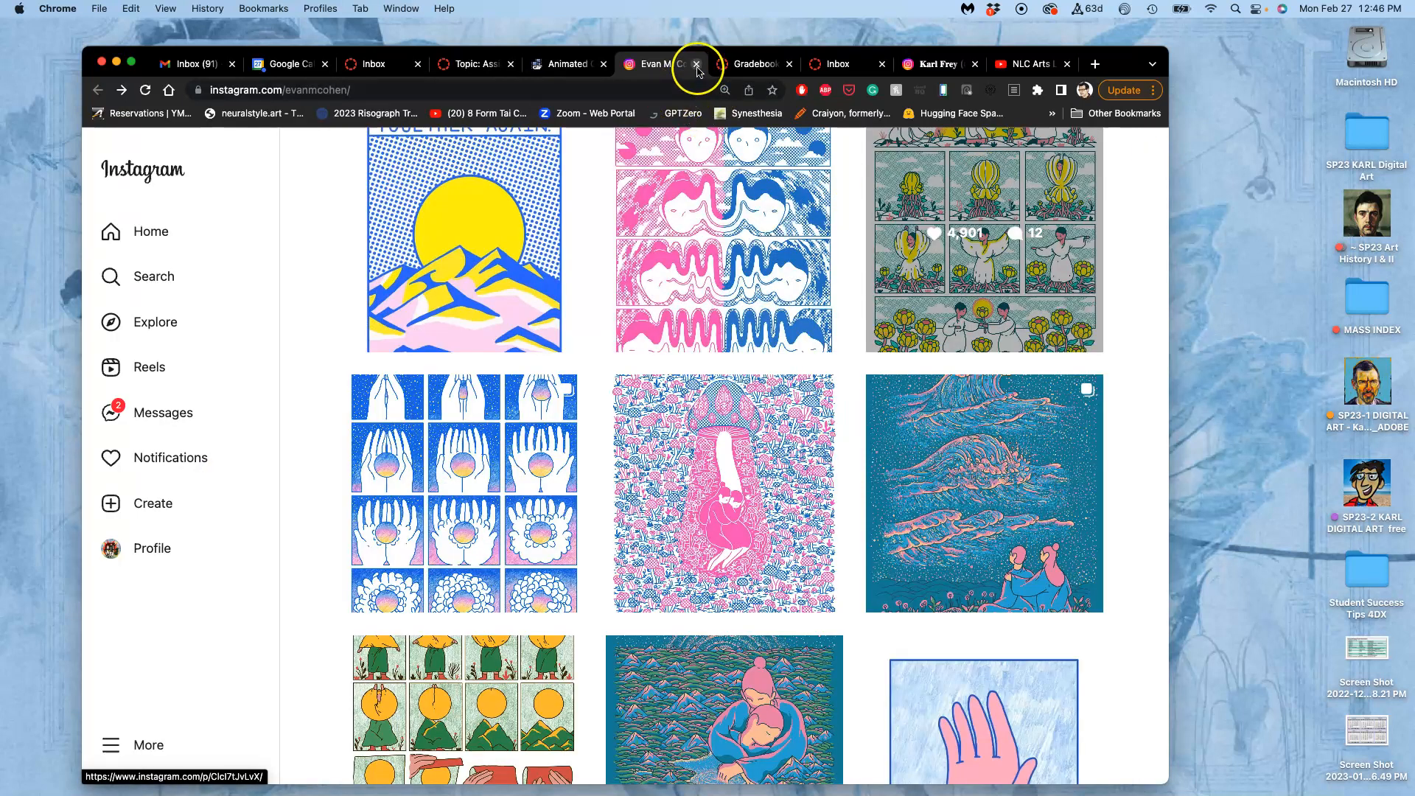
click(697, 65)
click(514, 74)
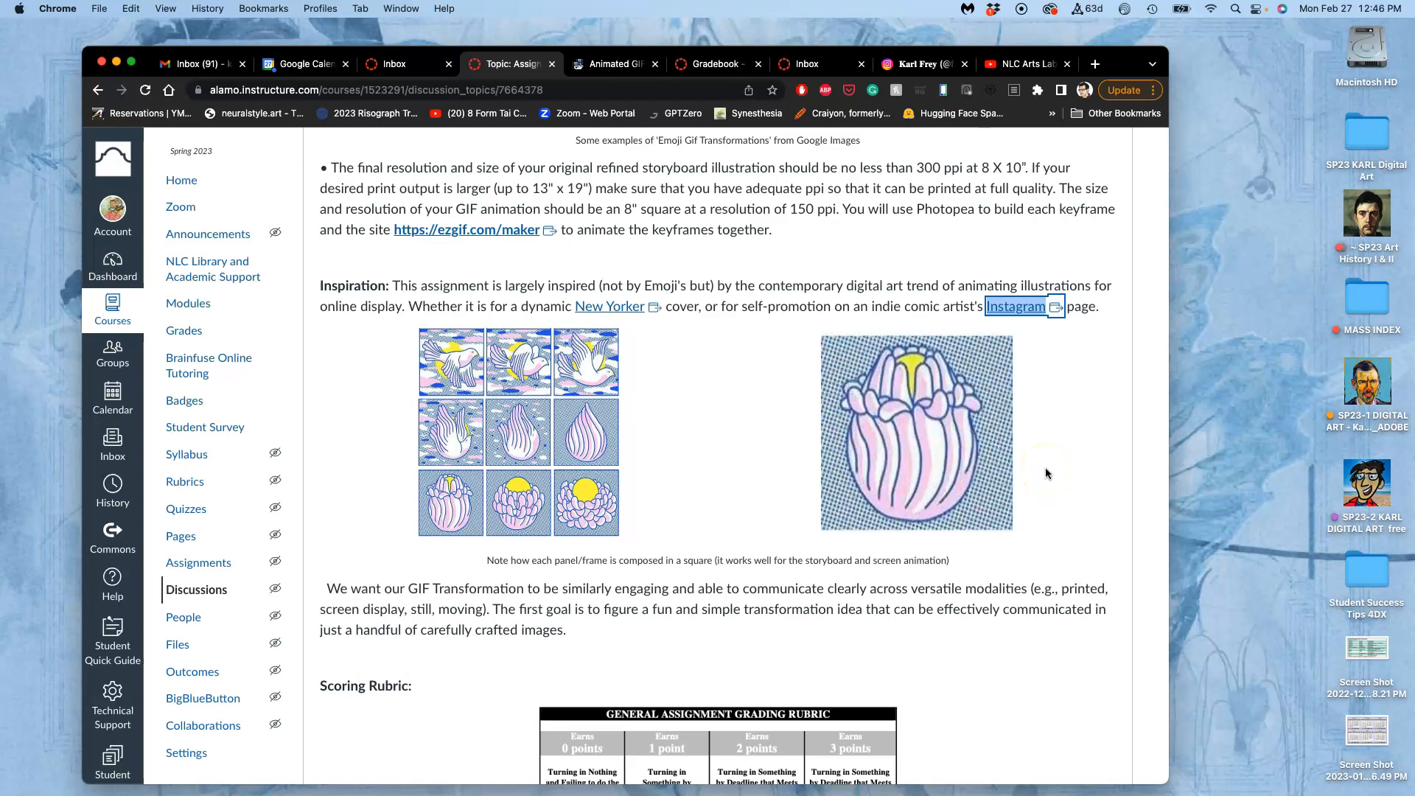
click(931, 452)
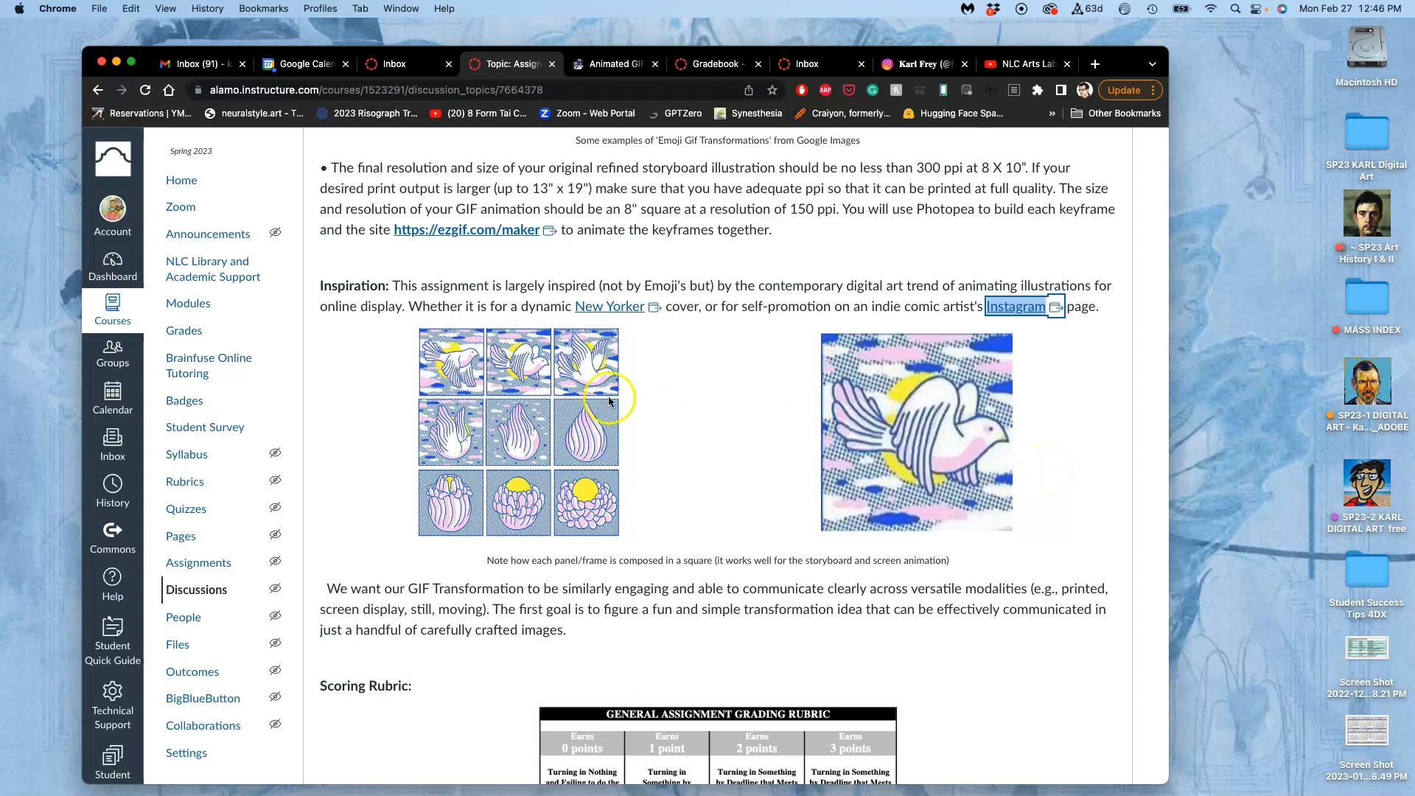
Open the New Yorker link from the Inspiration paragraph and view the animated umbrella cover on Coverjunkie.
scroll(846, 464, down, 2)
scroll(846, 464, up, 2)
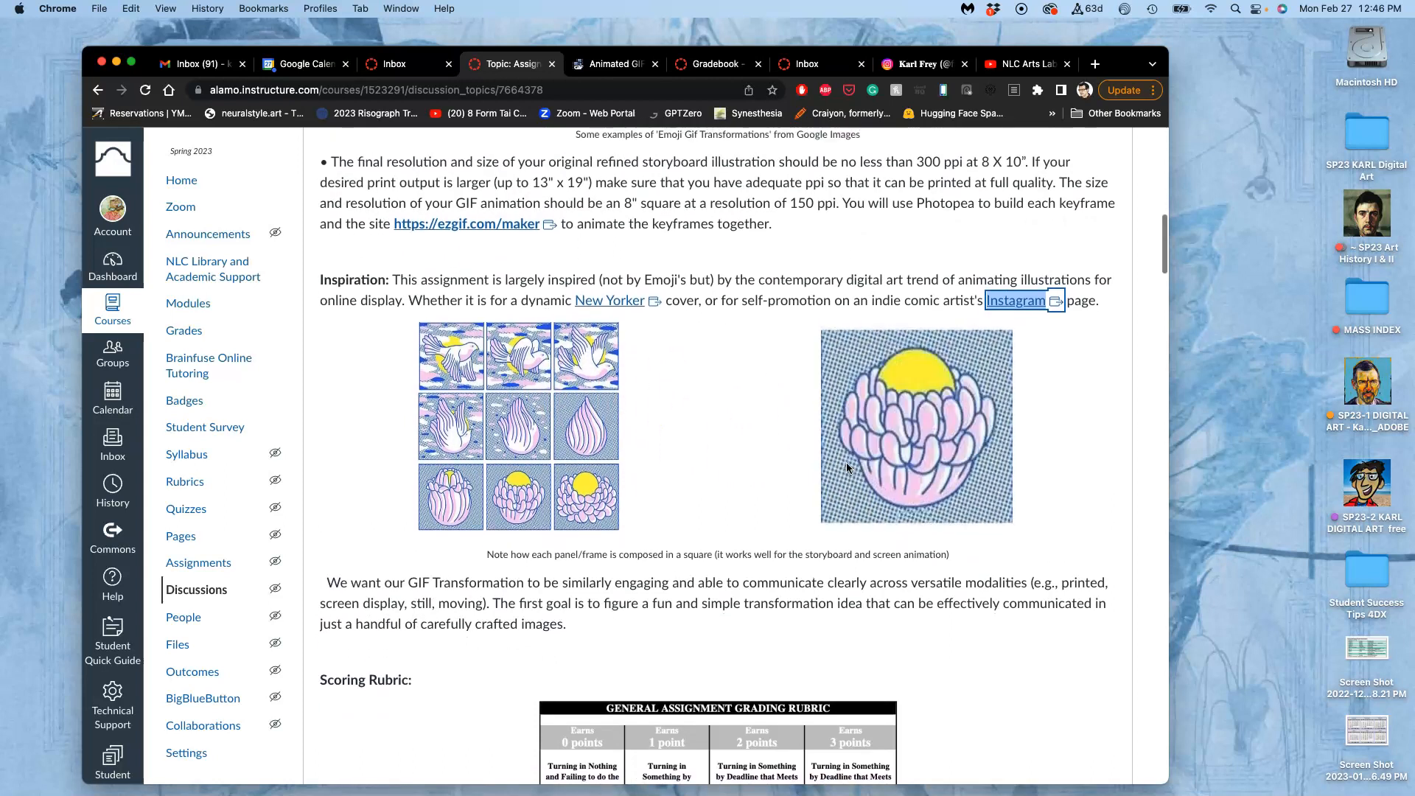
click(618, 306)
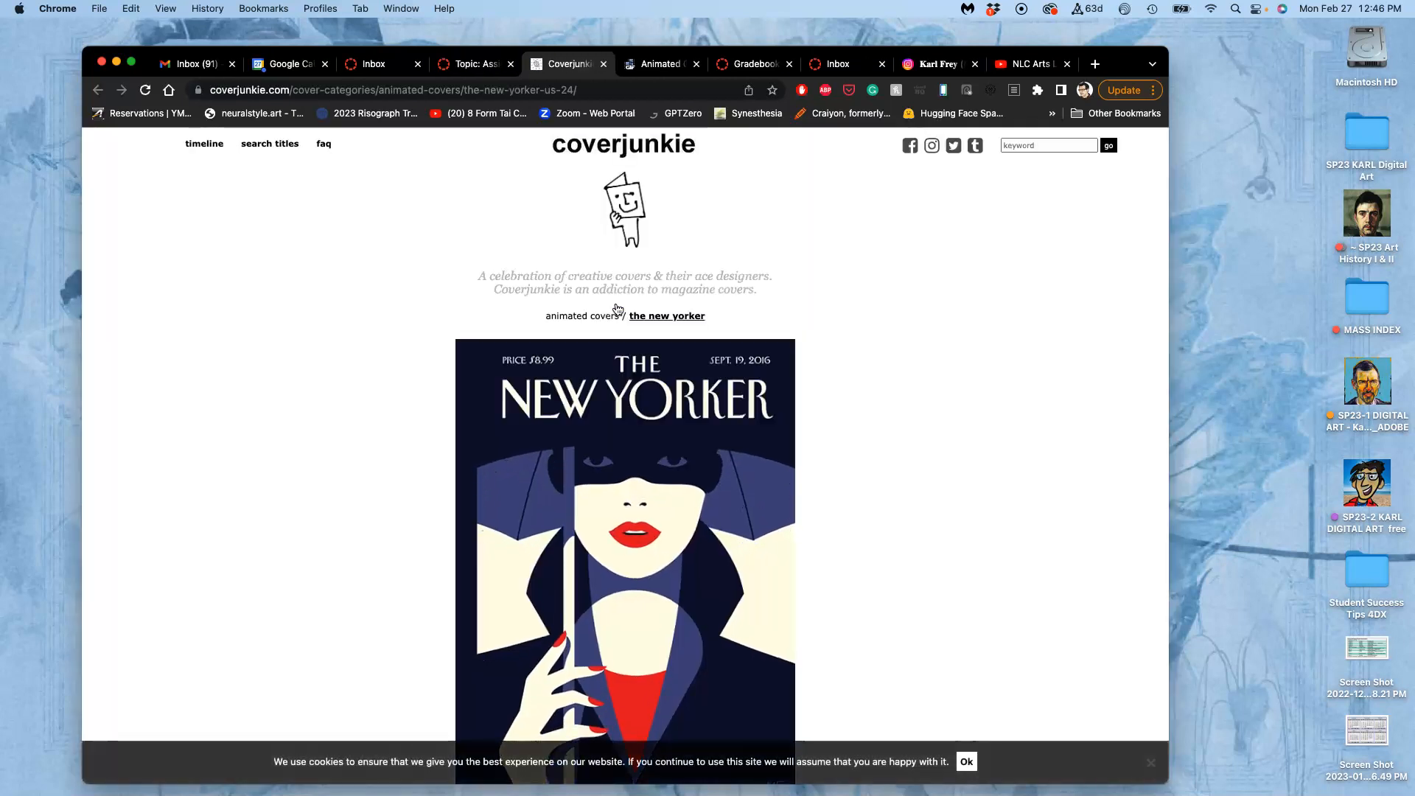
scroll(617, 309, down, 4)
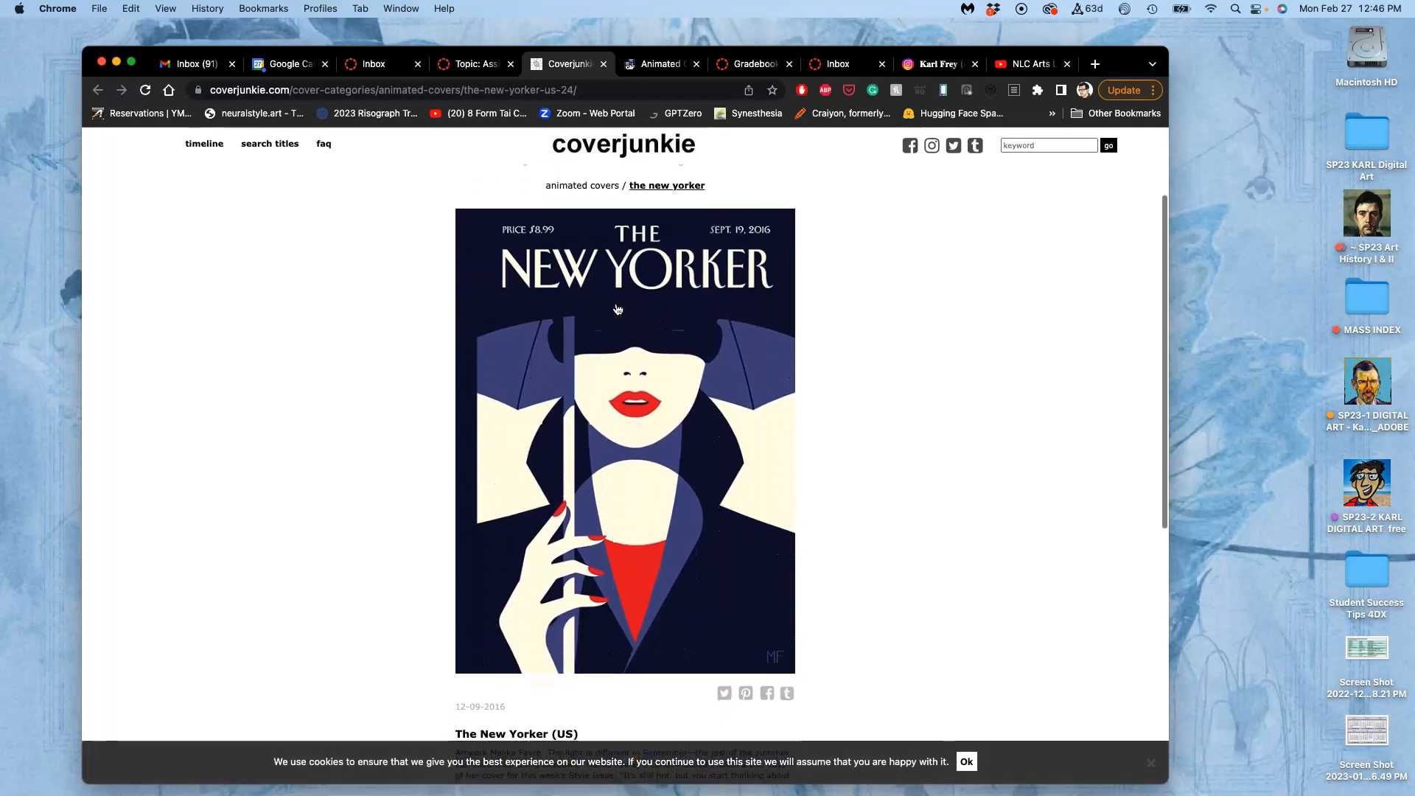
click(861, 407)
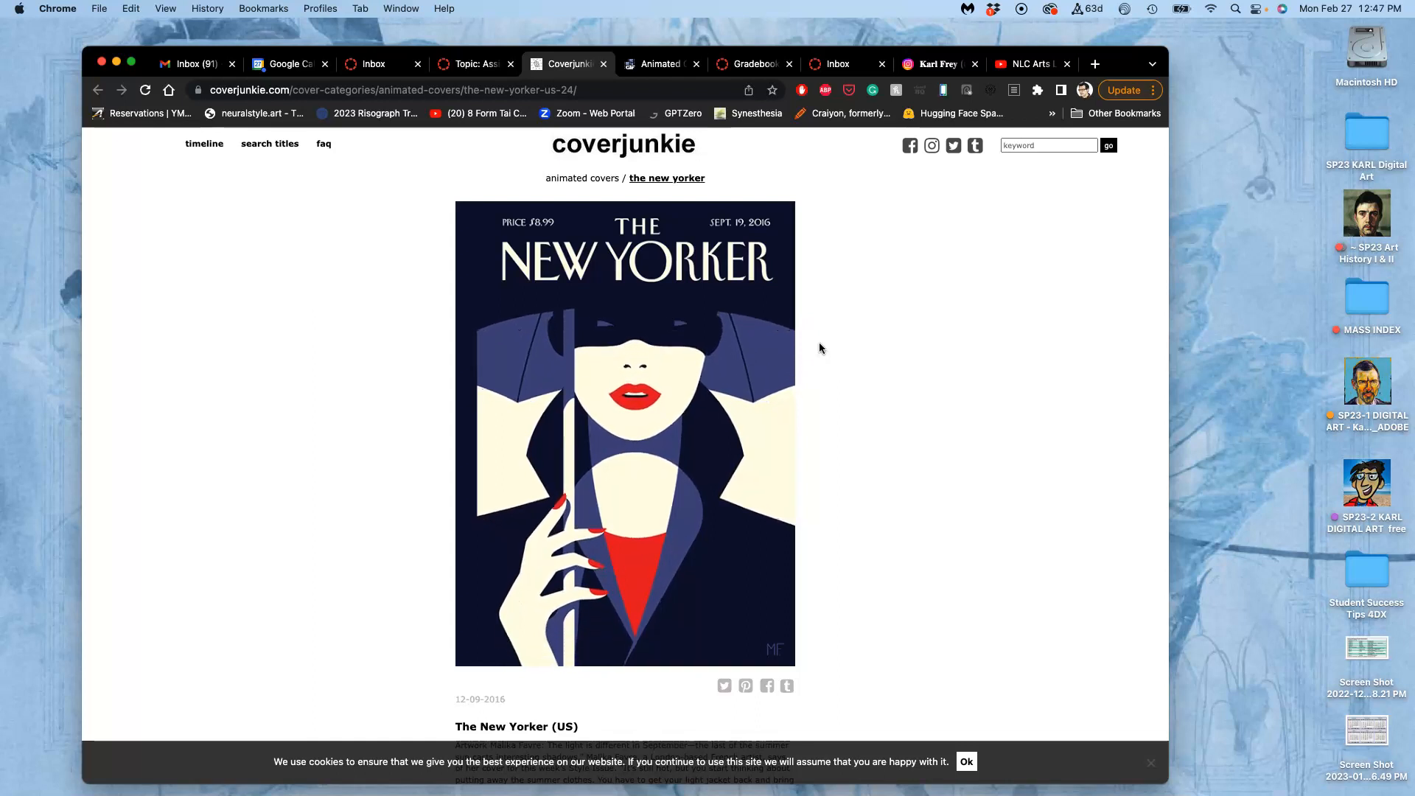
scroll(819, 344, down, 5)
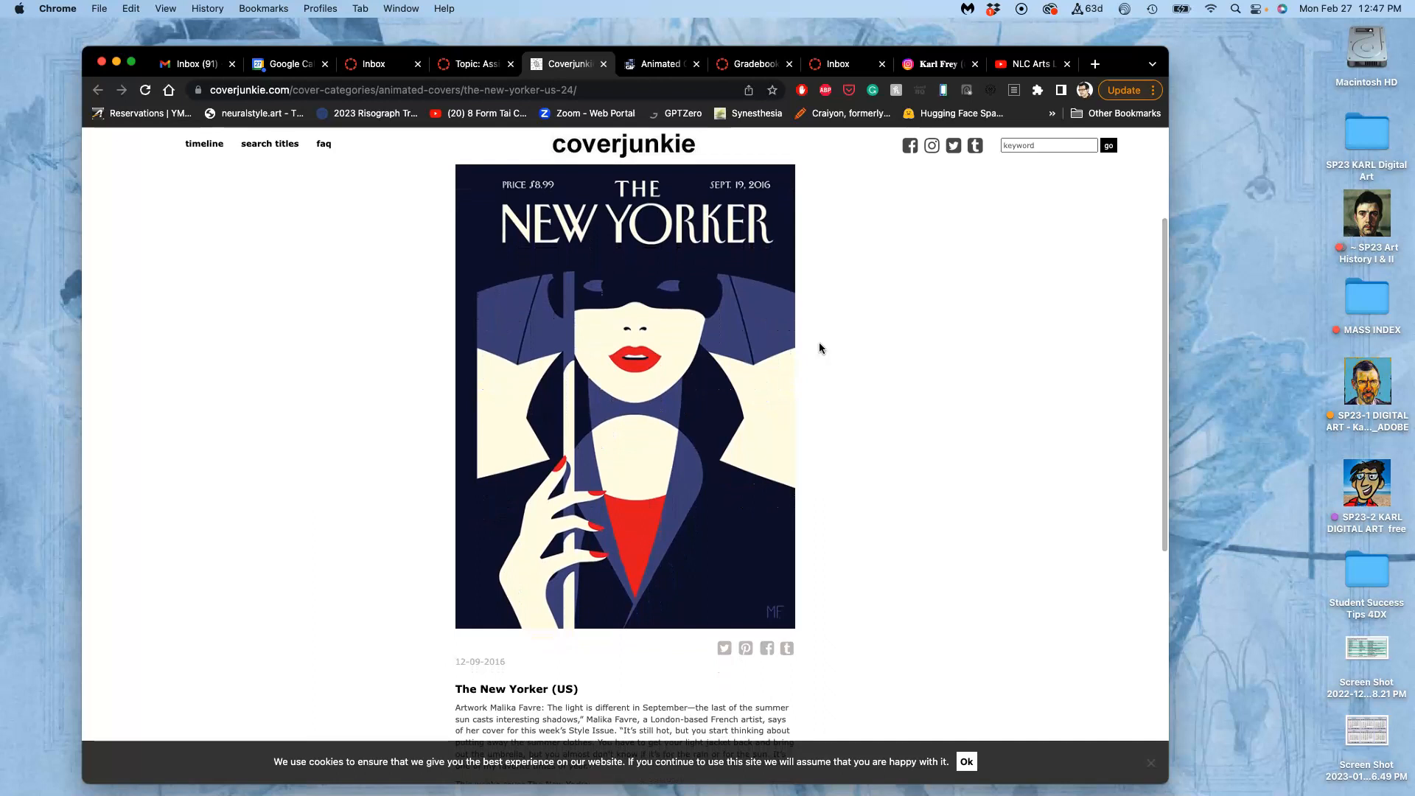
Open the great wave New Yorker cover from the related covers below the article and view it.
scroll(820, 342, down, 8)
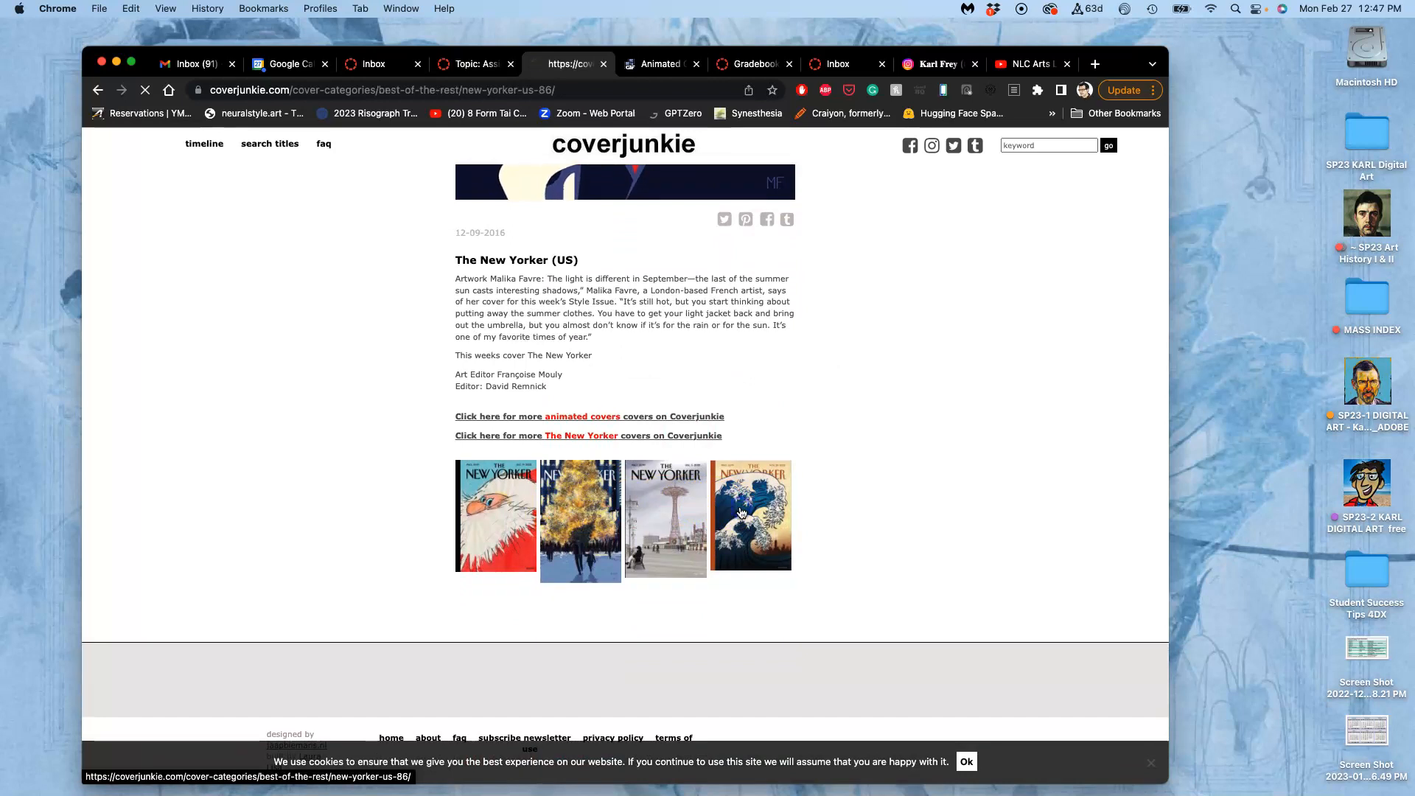
scroll(810, 449, down, 3)
scroll(811, 454, down, 5)
scroll(811, 454, up, 3)
scroll(810, 455, up, 3)
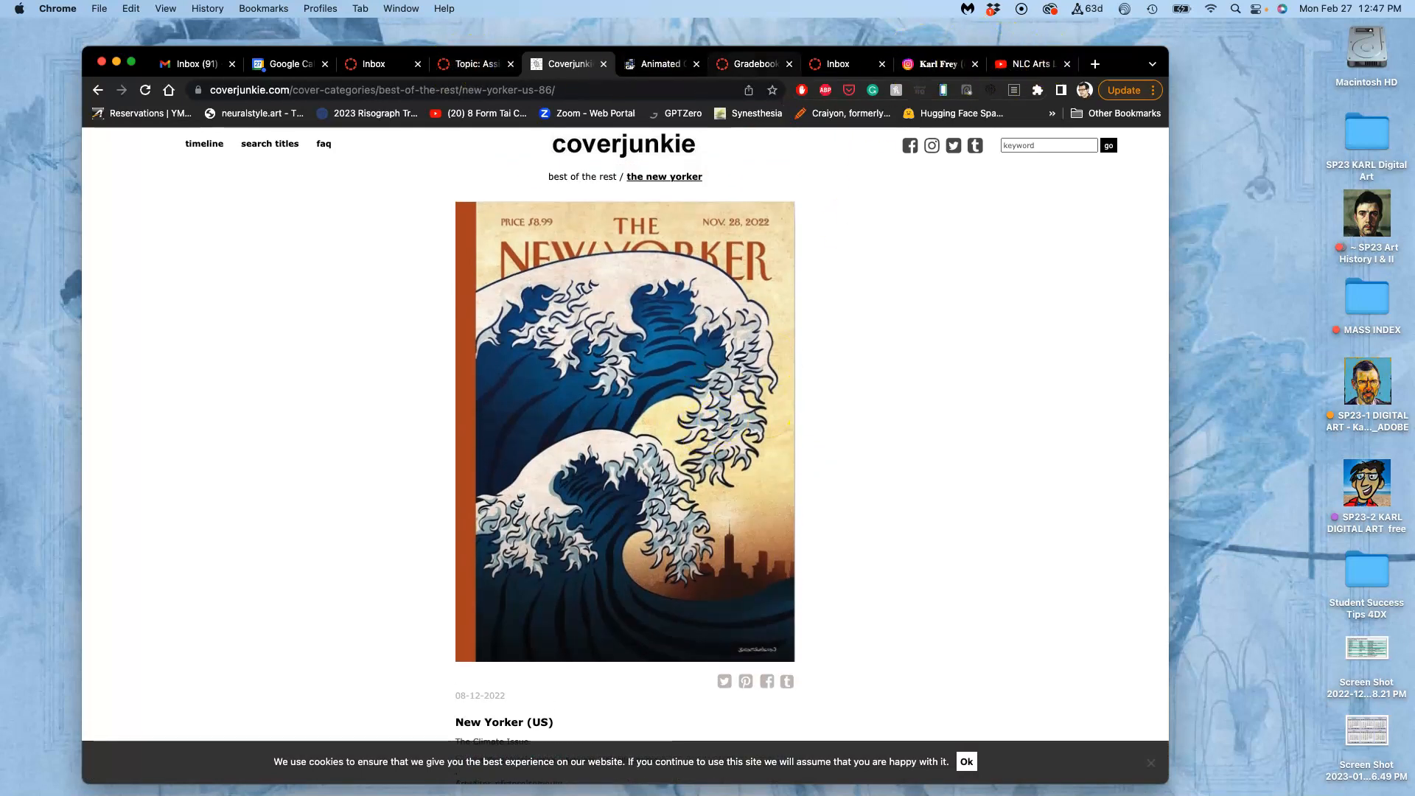
Close the Coverjunkie tab and review the assignment's submission directions and the instructor's rough storyboard sketch reply.
click(603, 67)
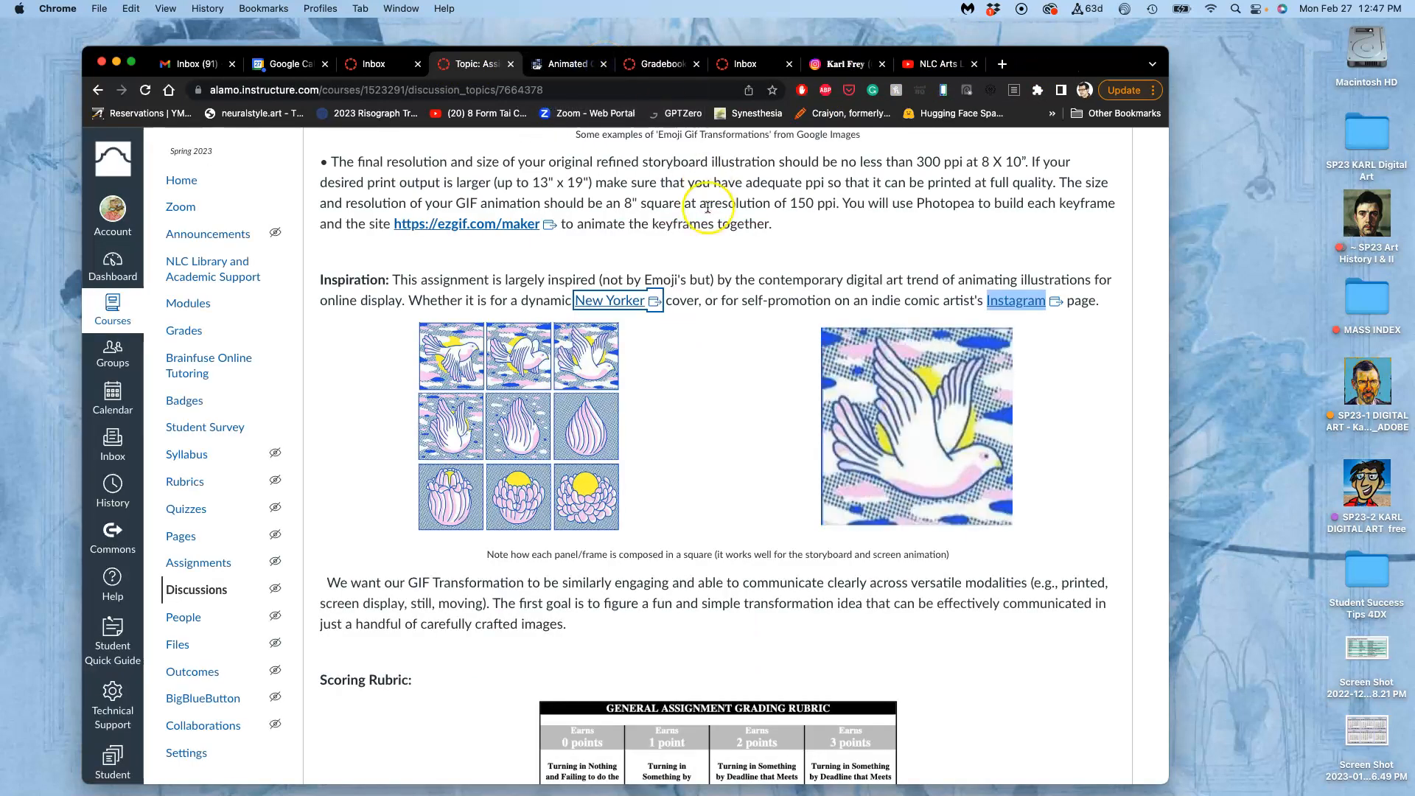
scroll(739, 387, down, 2)
scroll(739, 387, down, 6)
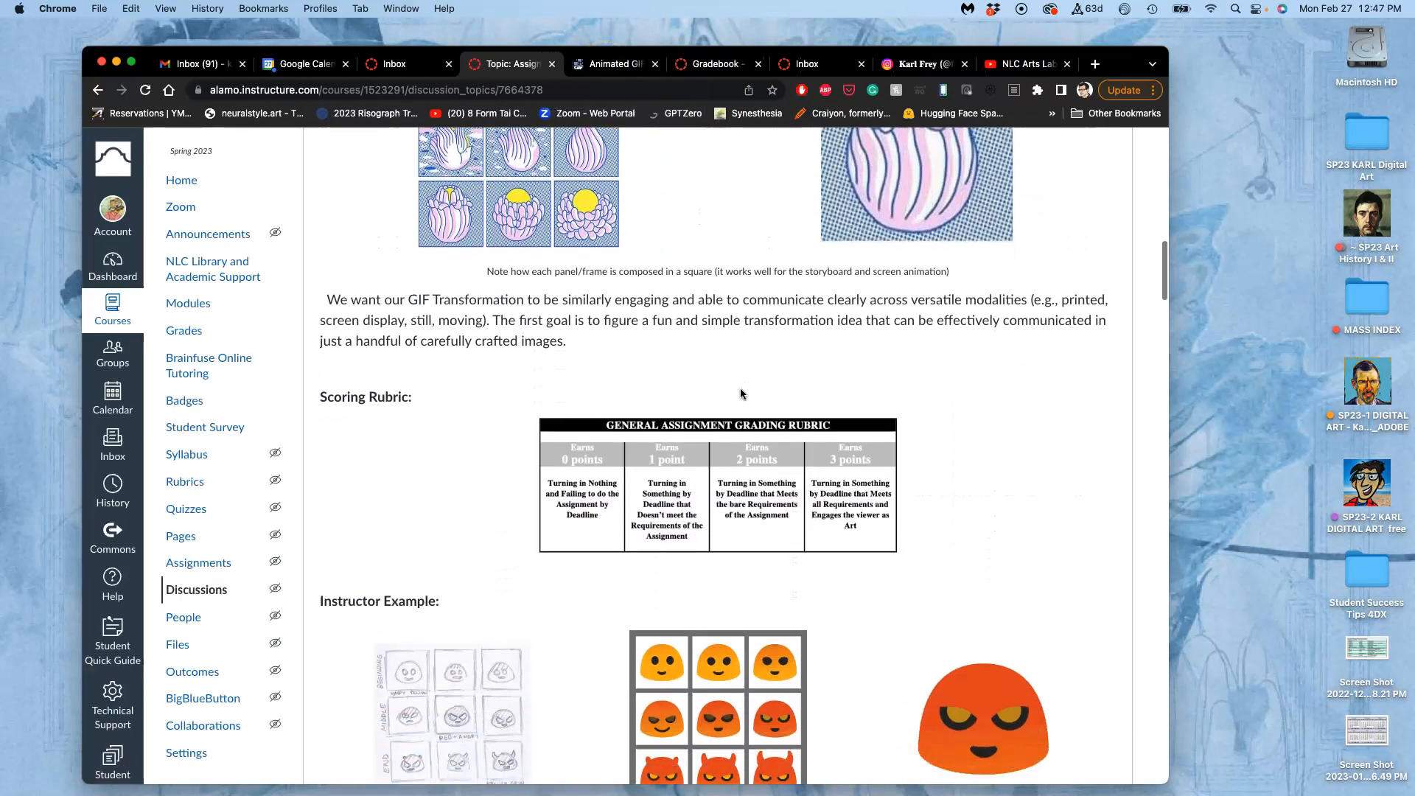
scroll(764, 347, down, 20)
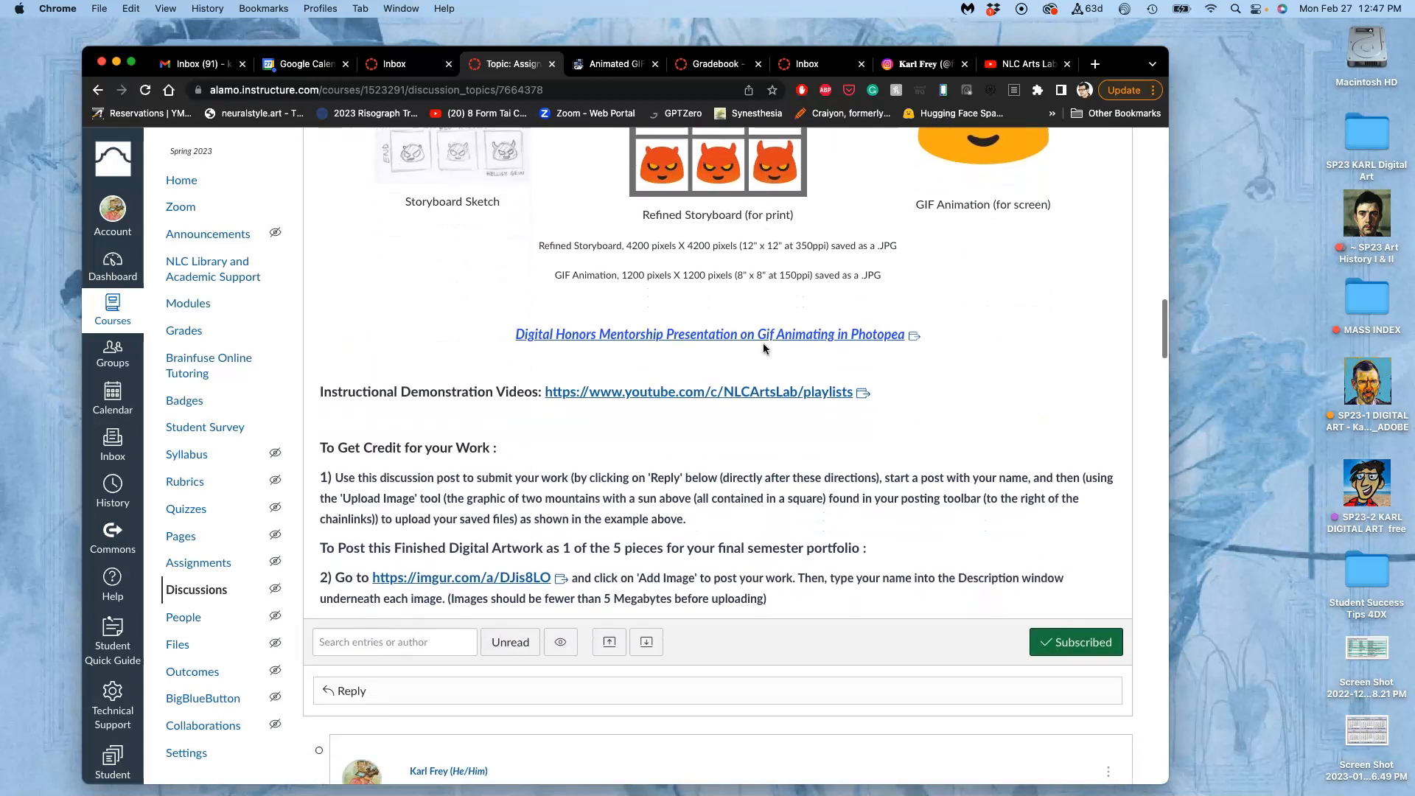
scroll(762, 343, down, 8)
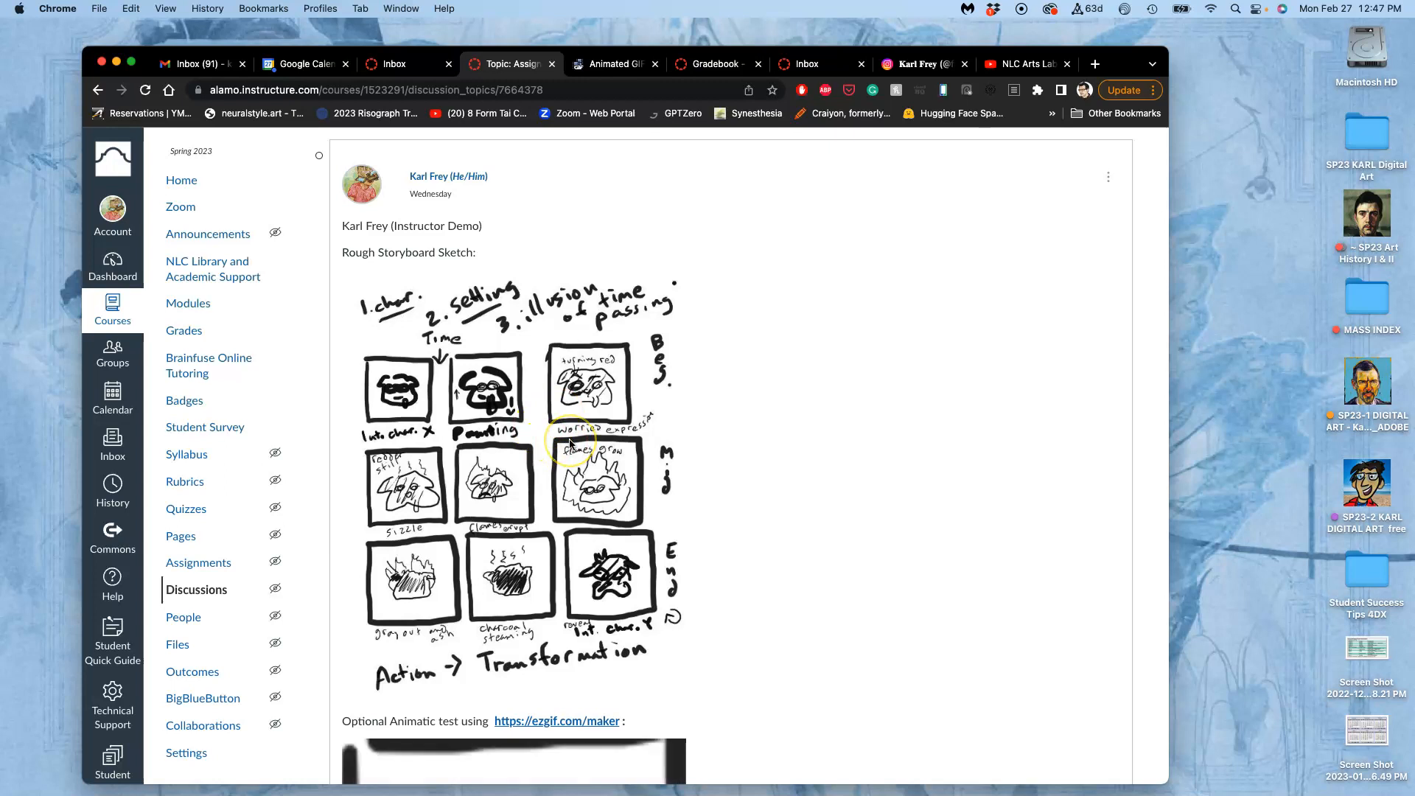
Review the instructor's rough storyboard sketch and the optional animatic test posted below it.
scroll(471, 407, down, 3)
scroll(598, 423, down, 7)
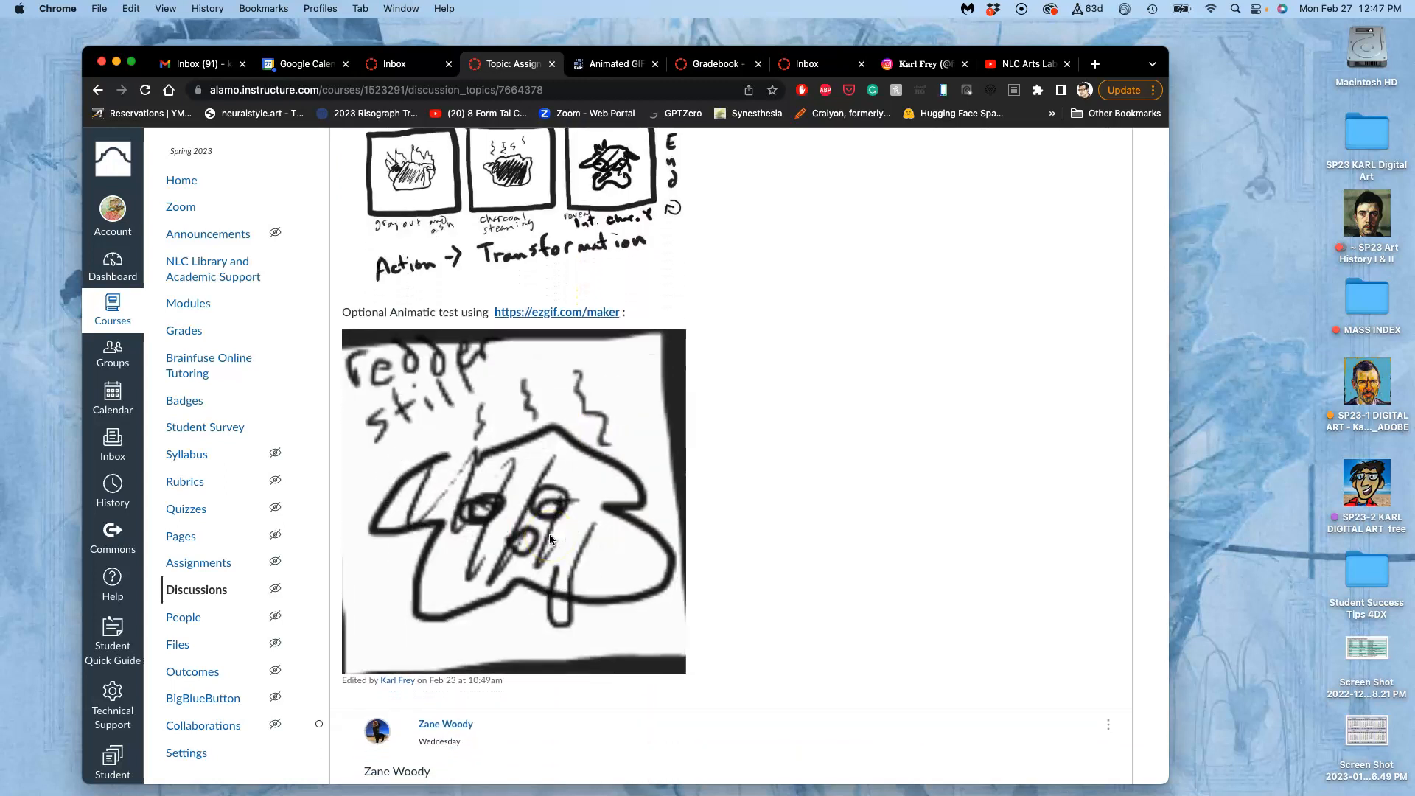
scroll(826, 290, up, 1)
scroll(825, 285, up, 10)
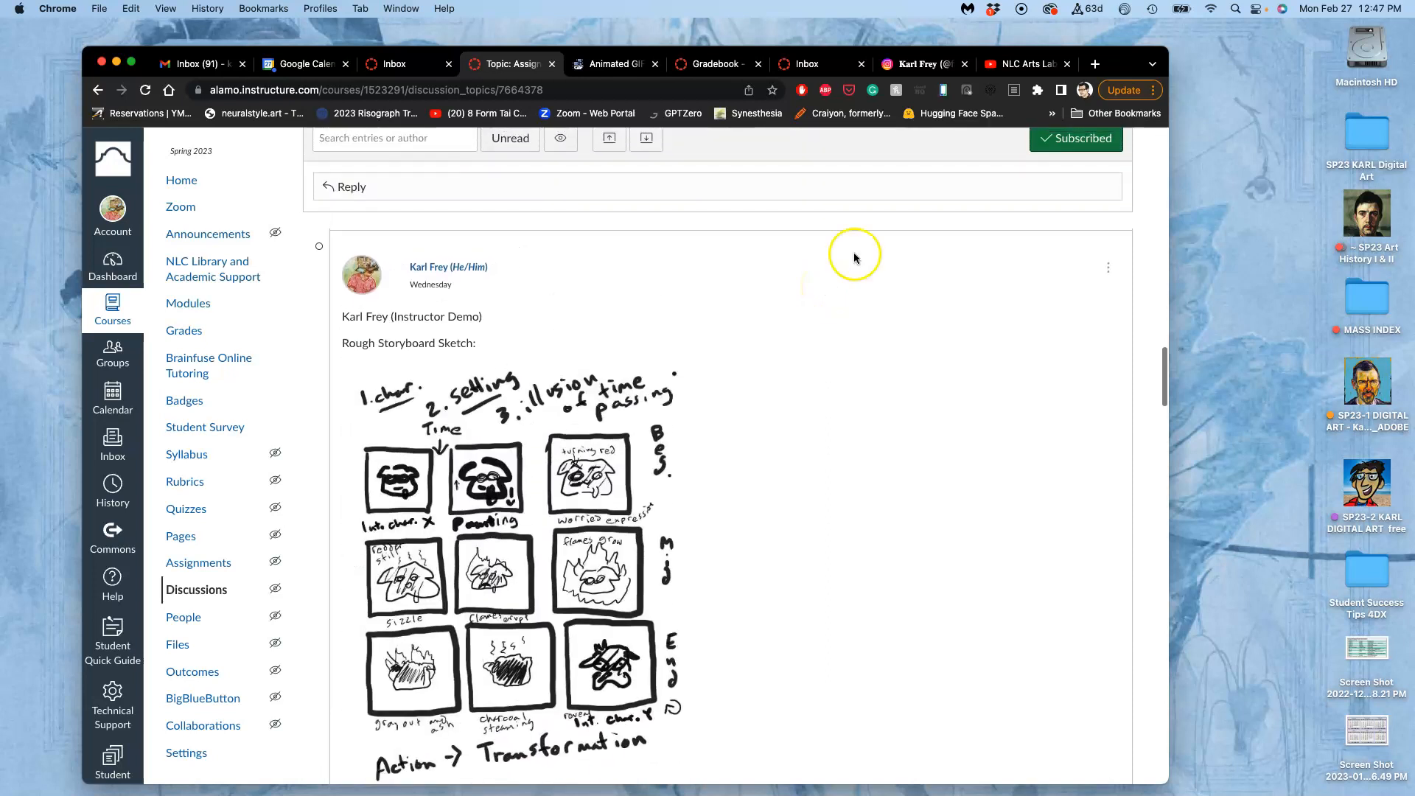
On the NLC Arts Lab YouTube channel, open the full SP23-FREE Assignment #3 Gif Animation Transformation playlist and review its videos.
click(1032, 65)
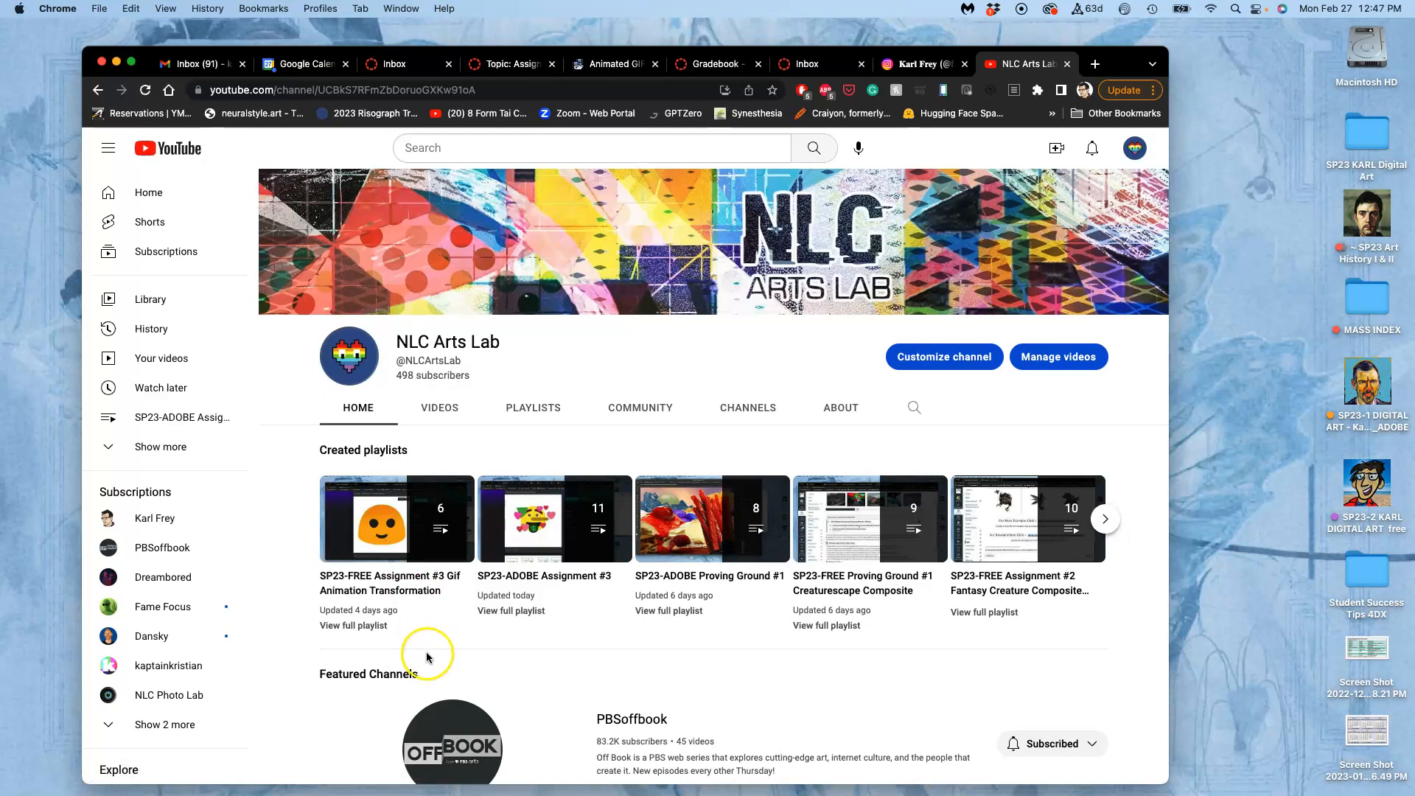
click(361, 624)
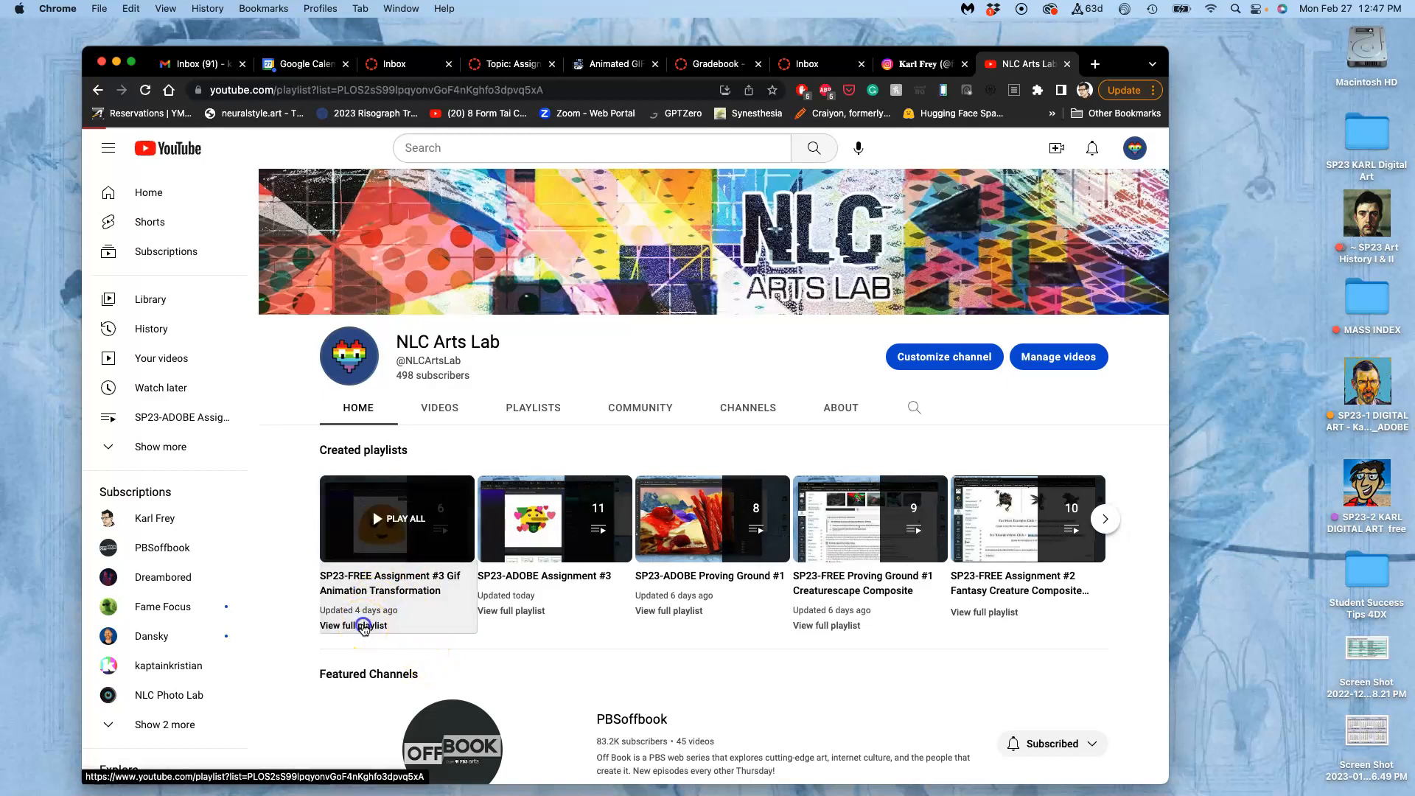
scroll(693, 538, down, 1)
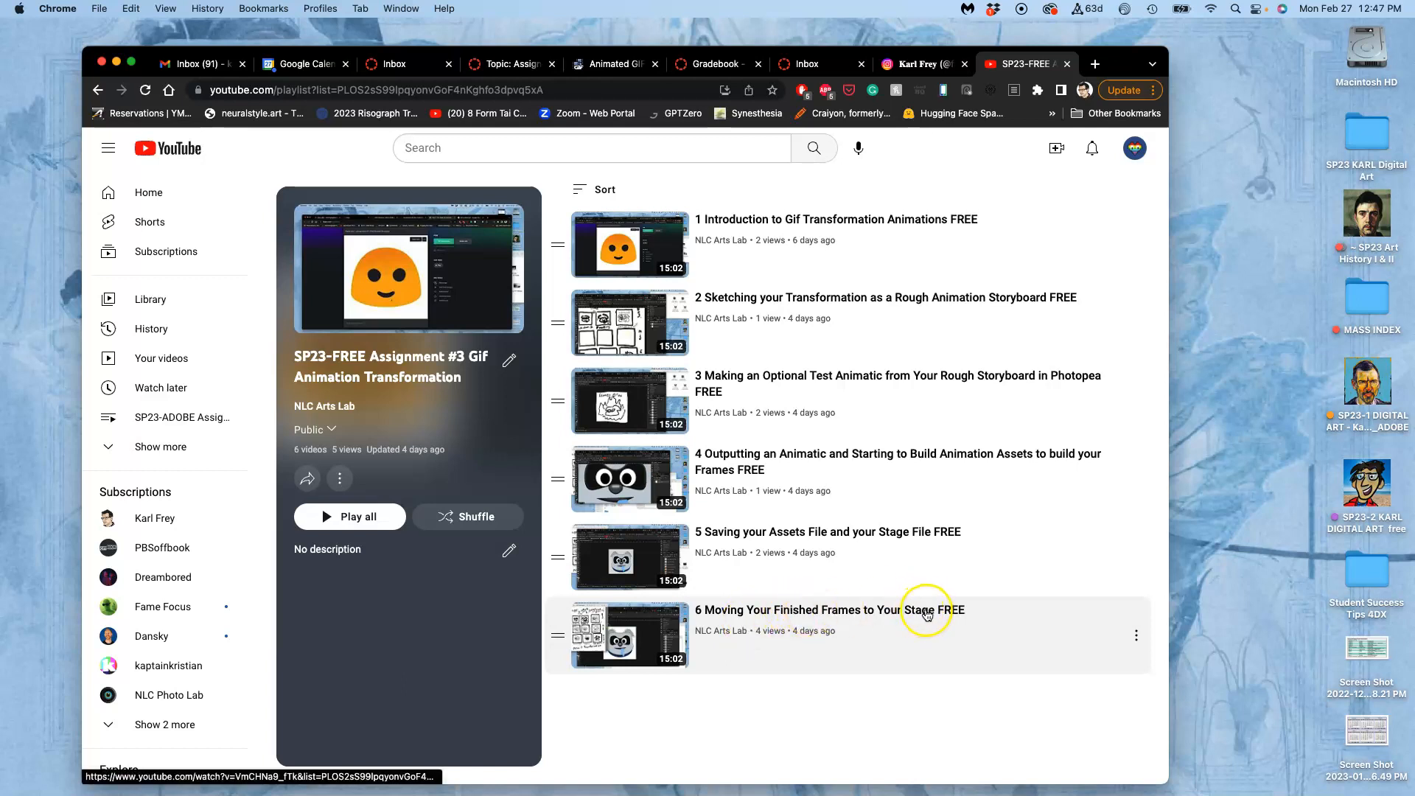
Open the Assign #3 folder within the SP23-2 free digital art desktop folder, and check what its assets subfolder contains.
click(1189, 286)
click(1361, 492)
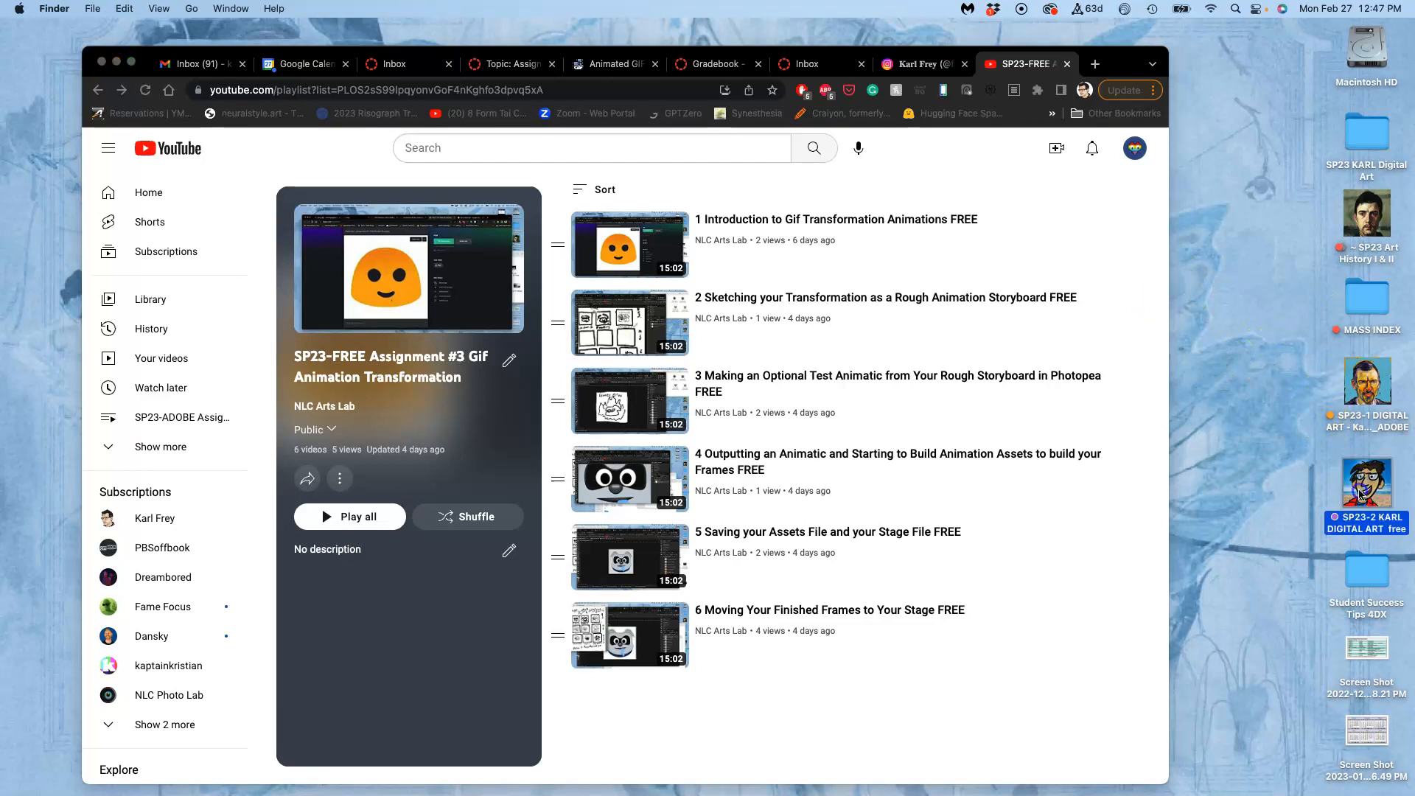
double_click(1361, 493)
double_click(722, 347)
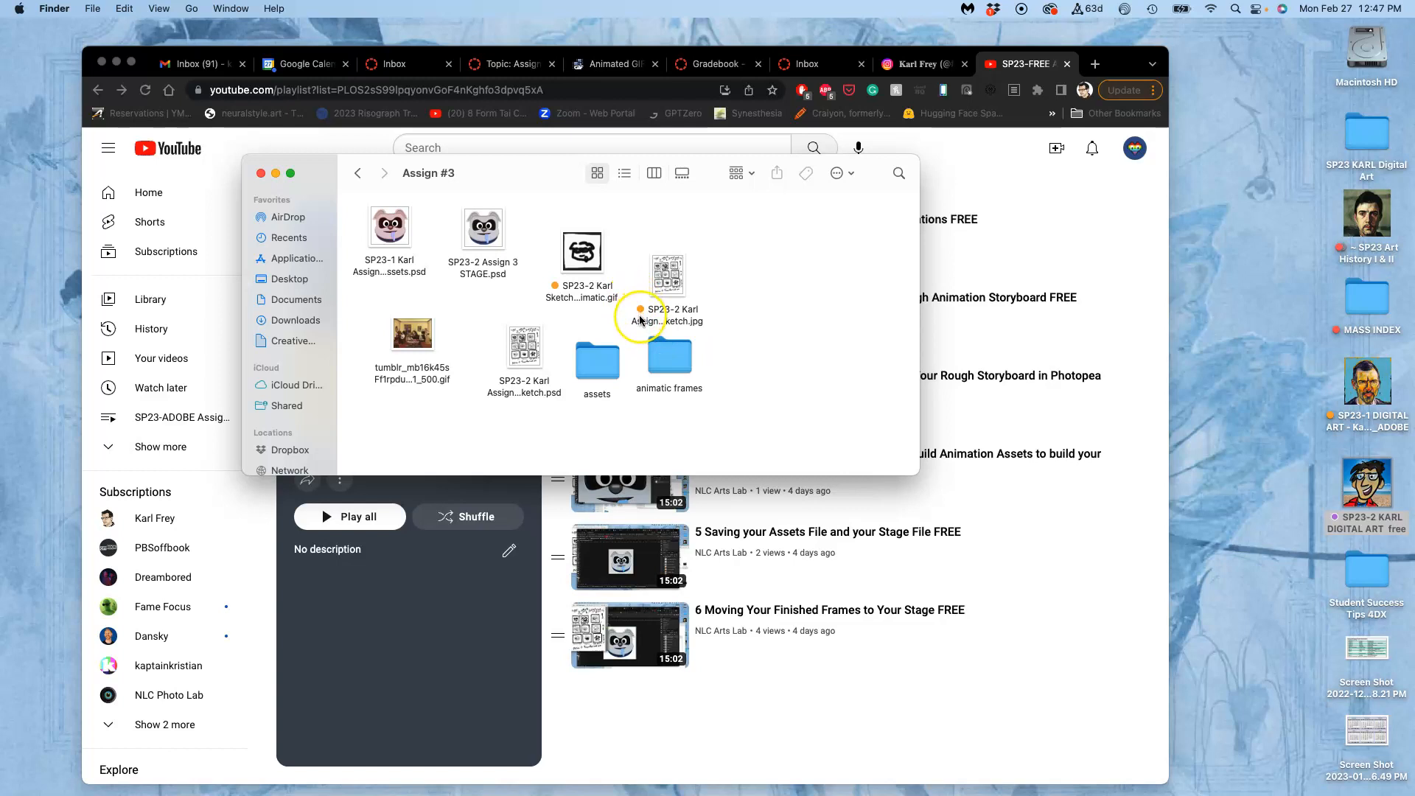
double_click(597, 360)
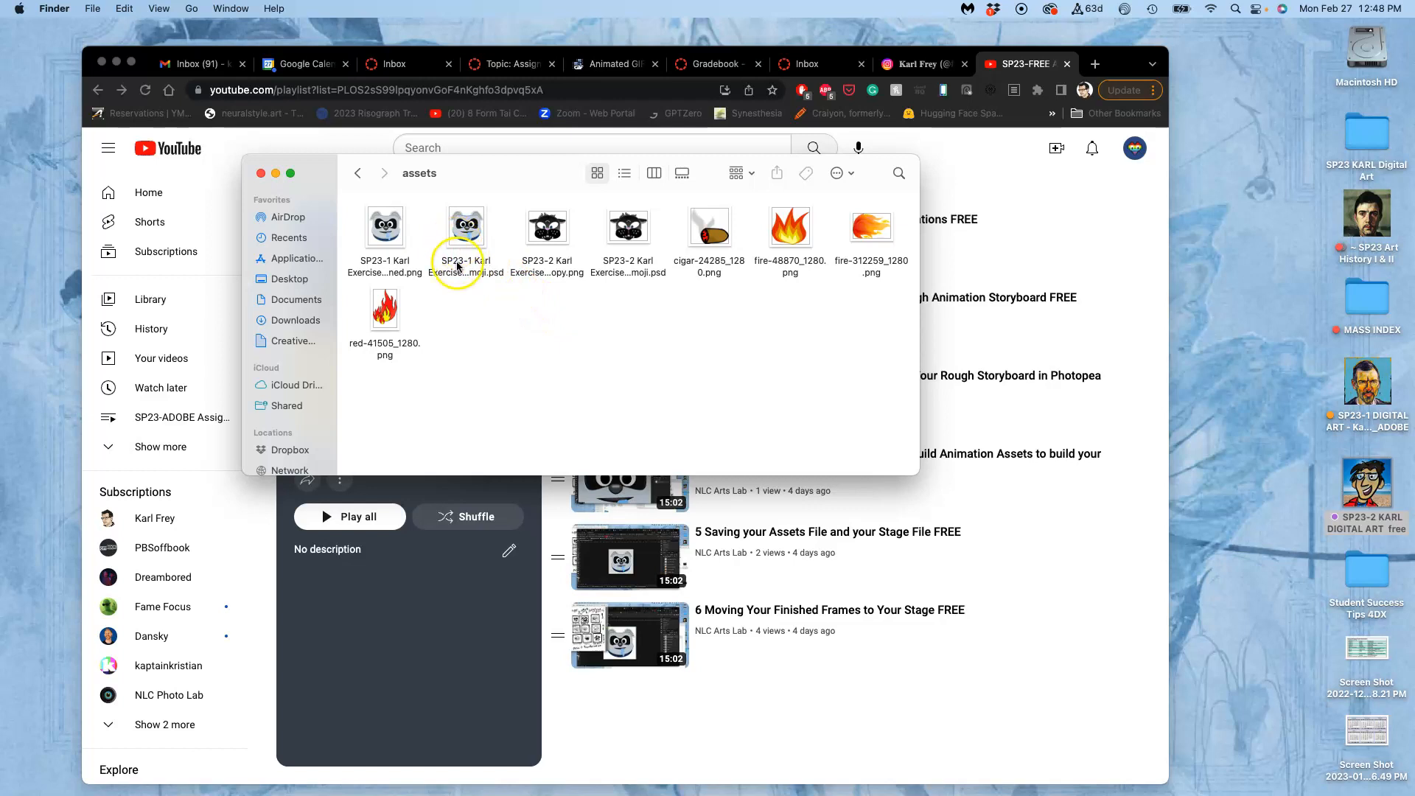
click(358, 173)
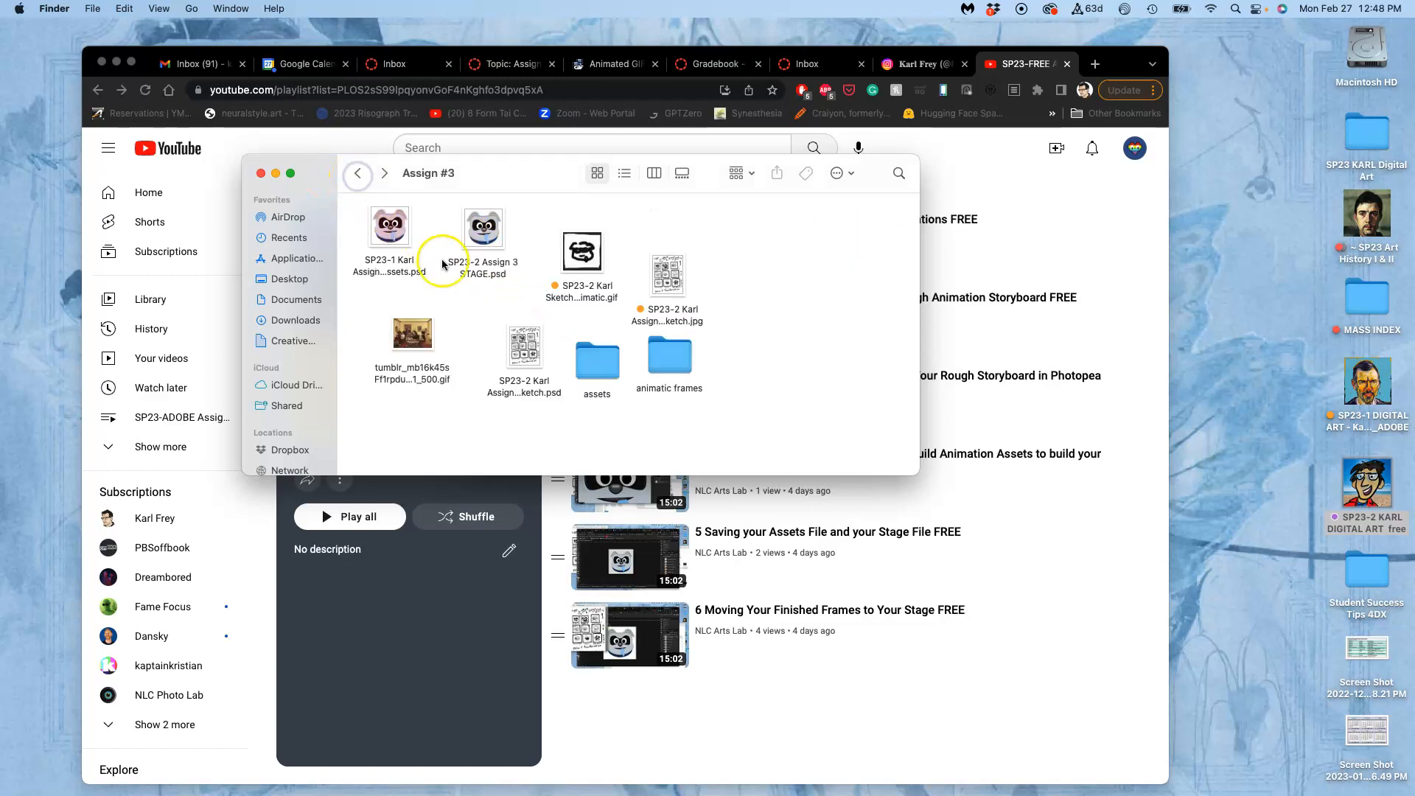
Tag the Assignment 3 Assets PSD green and the SP23-2 Assign 3 STAGE.psd file blue.
right_click(398, 272)
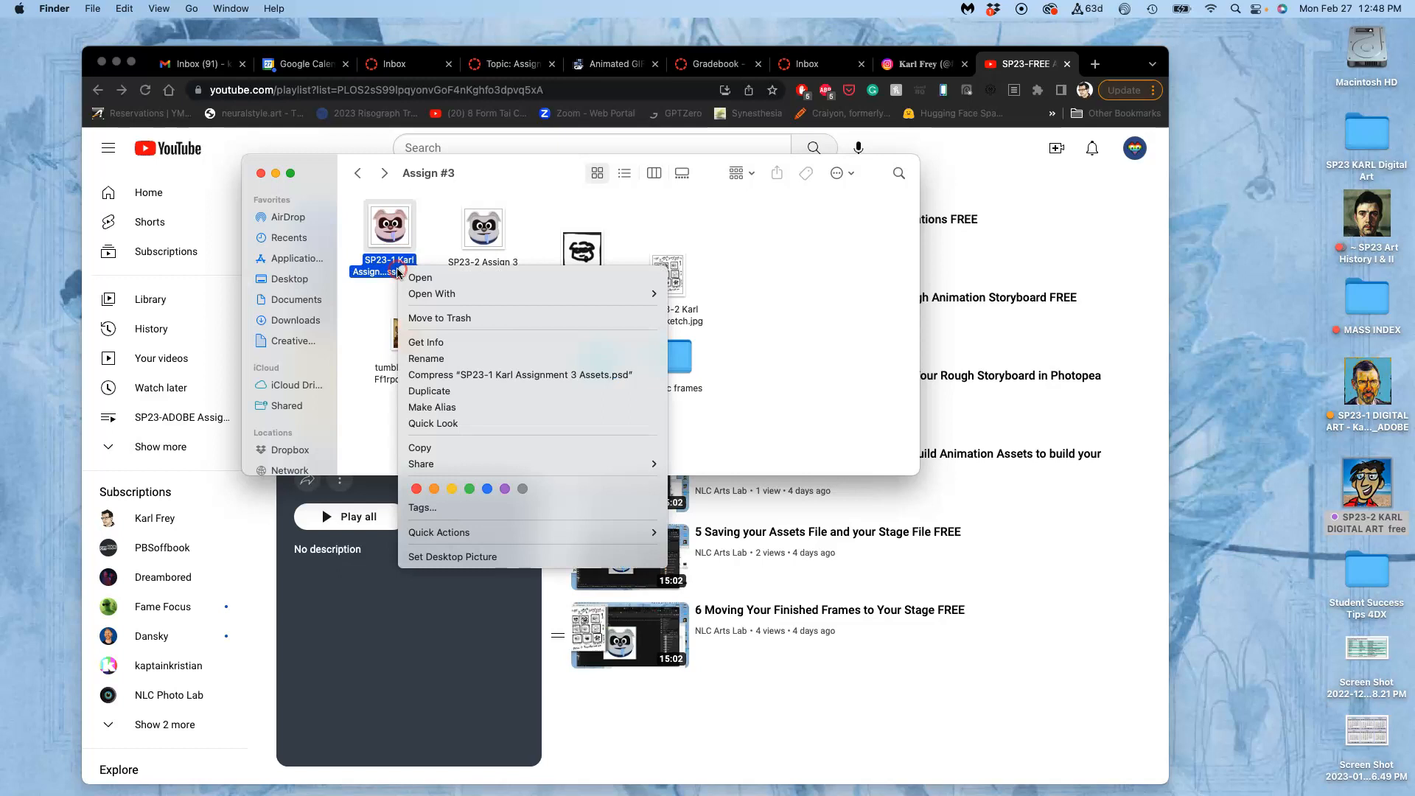
click(469, 488)
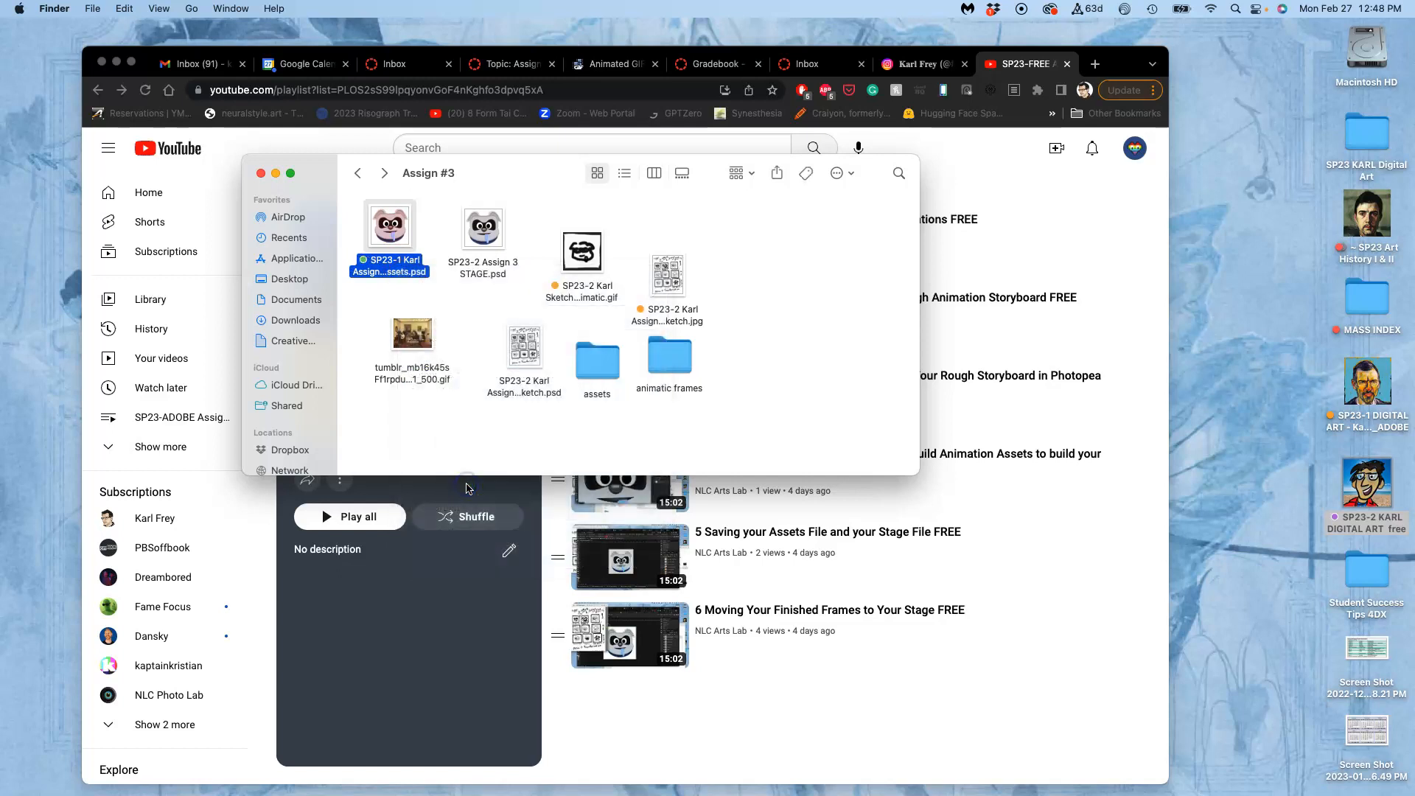
right_click(478, 277)
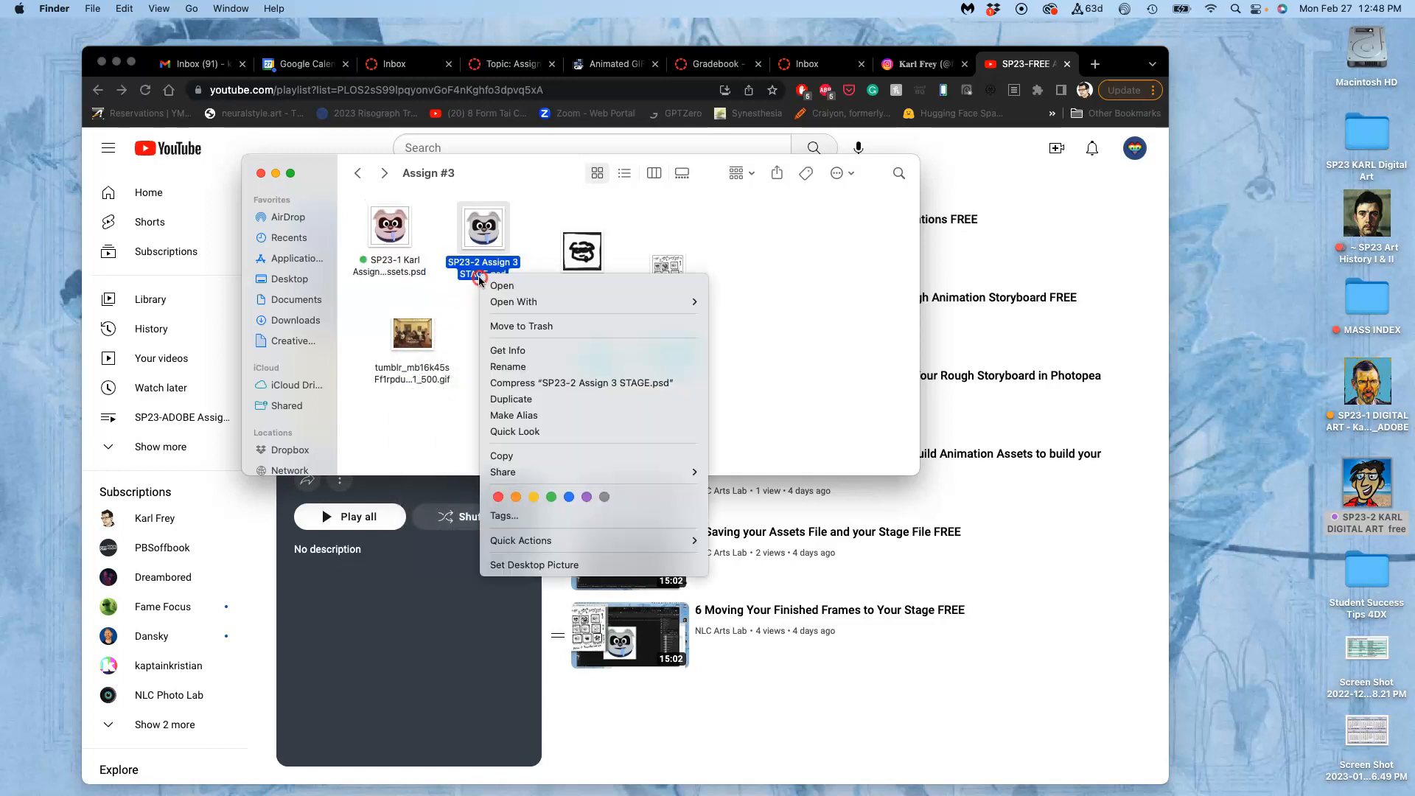
click(572, 498)
click(492, 336)
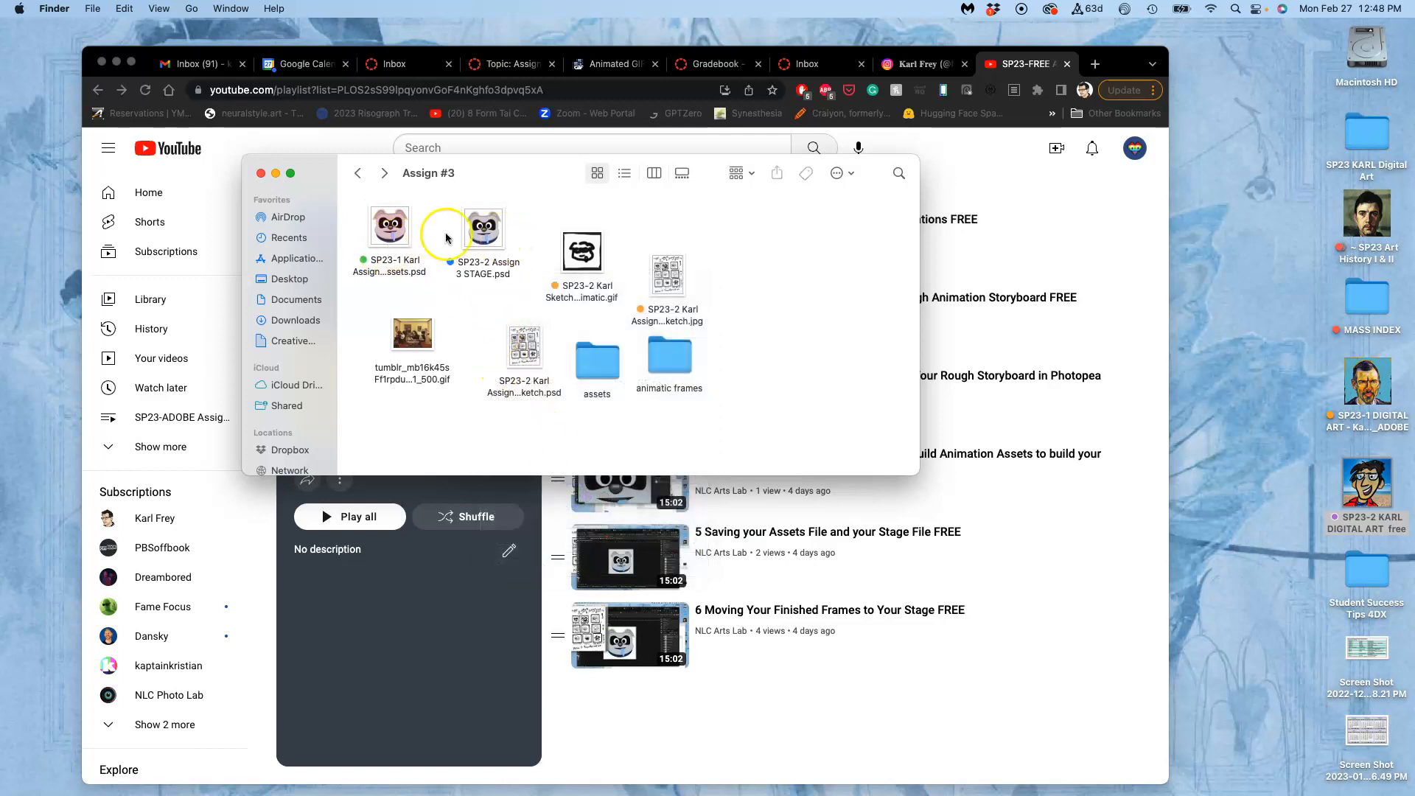
Move the Assign #3 folder window aside and open photopea.com in a new browser tab.
click(500, 173)
drag(500, 173, 1059, 276)
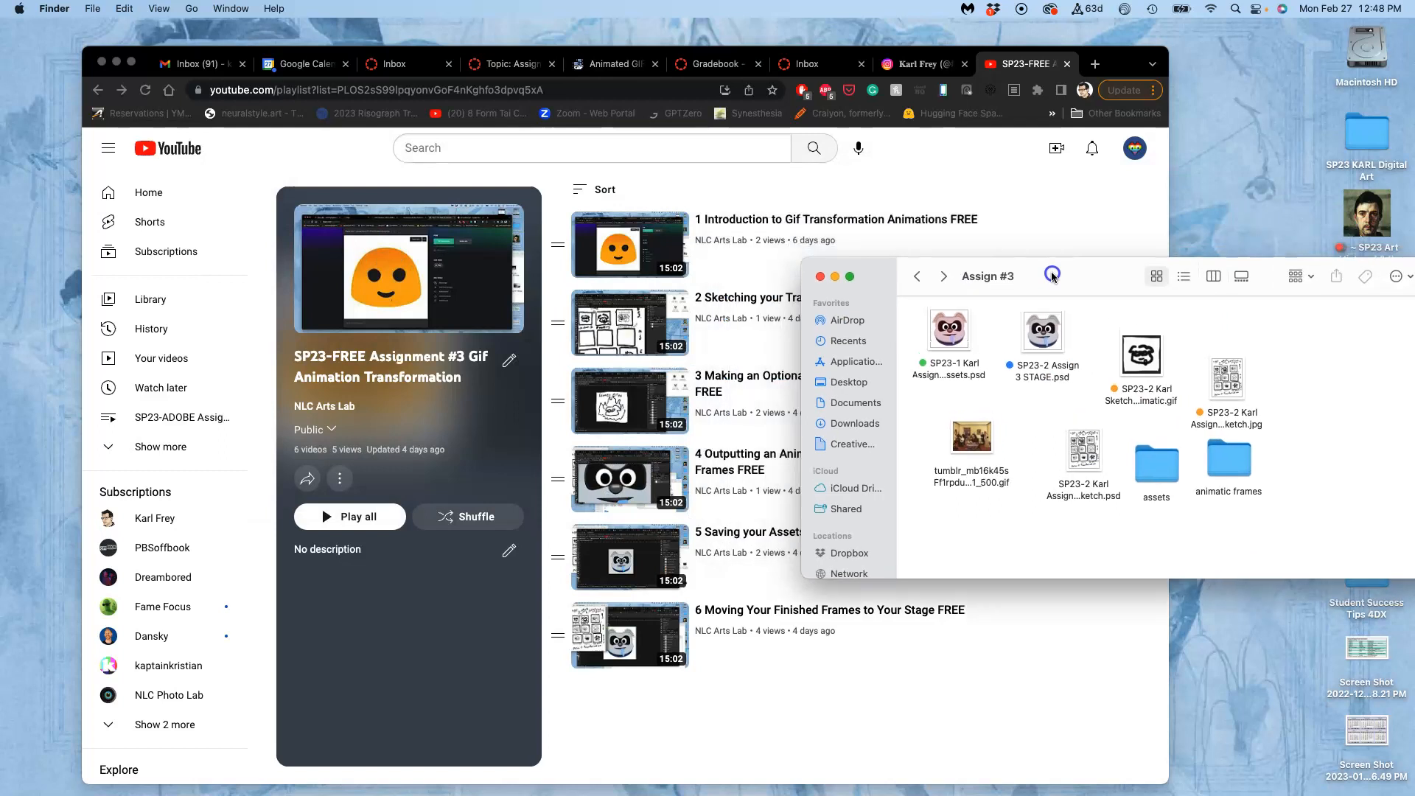
click(1095, 64)
text(photopea)
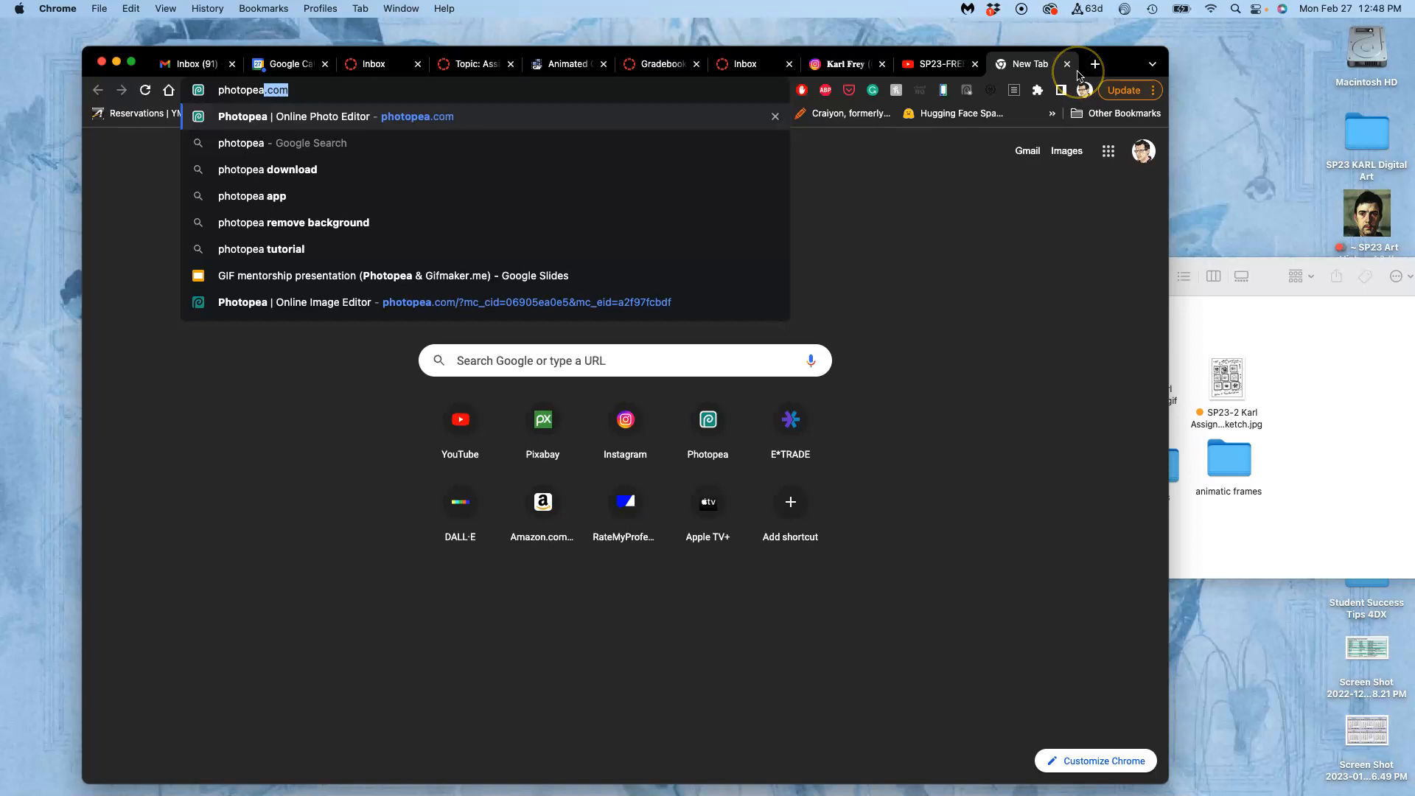
key(Return)
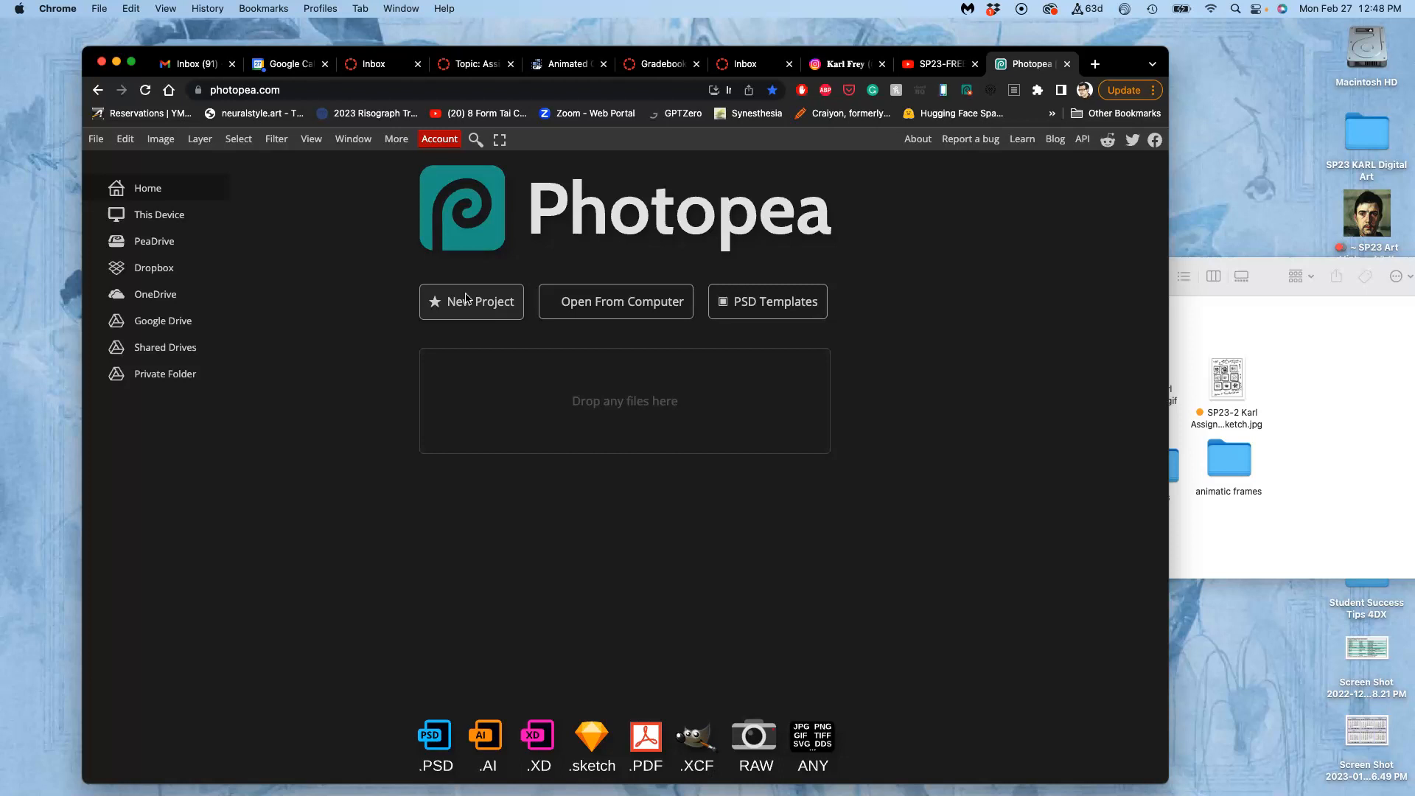
Quit the Safari browser running in the background.
mouse_move(2, 392)
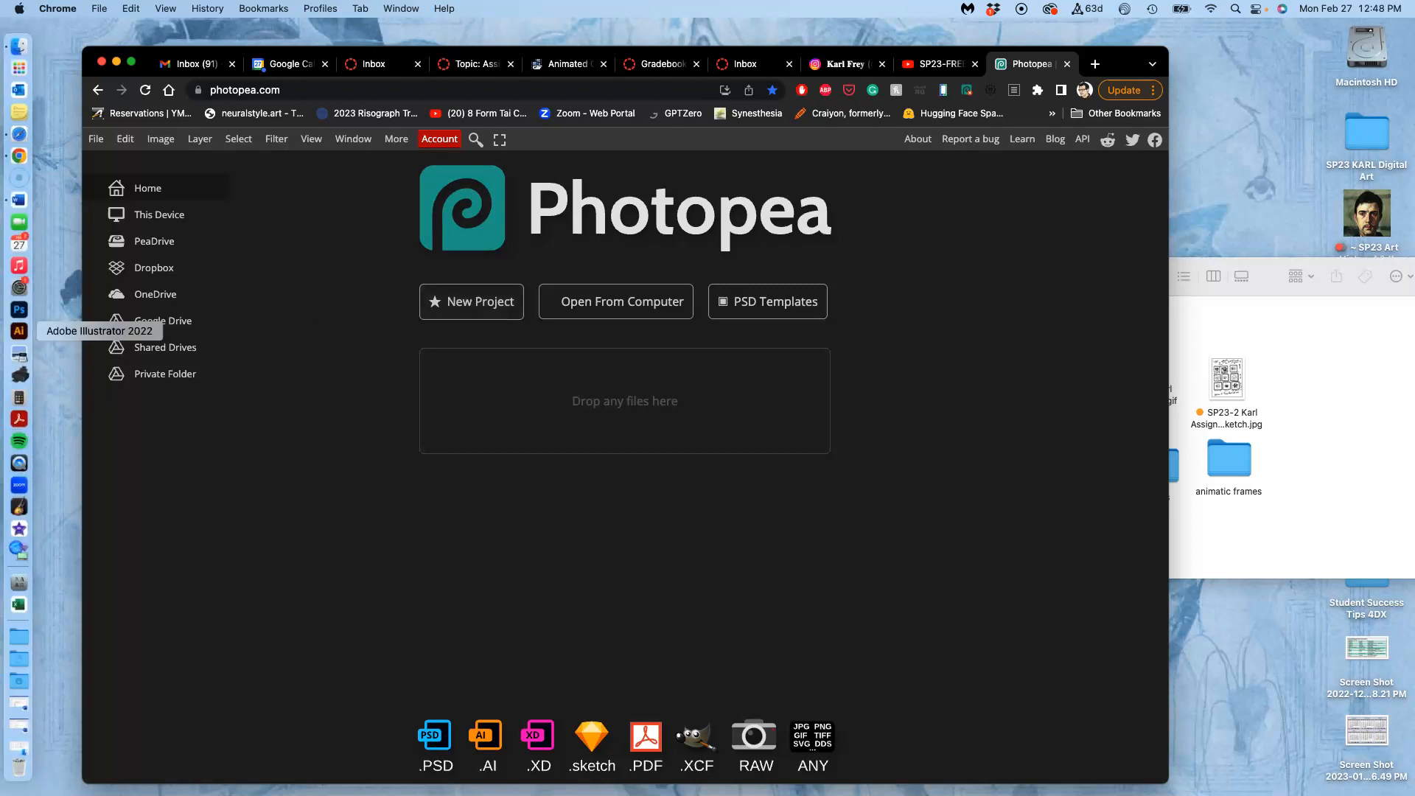
right_click(19, 133)
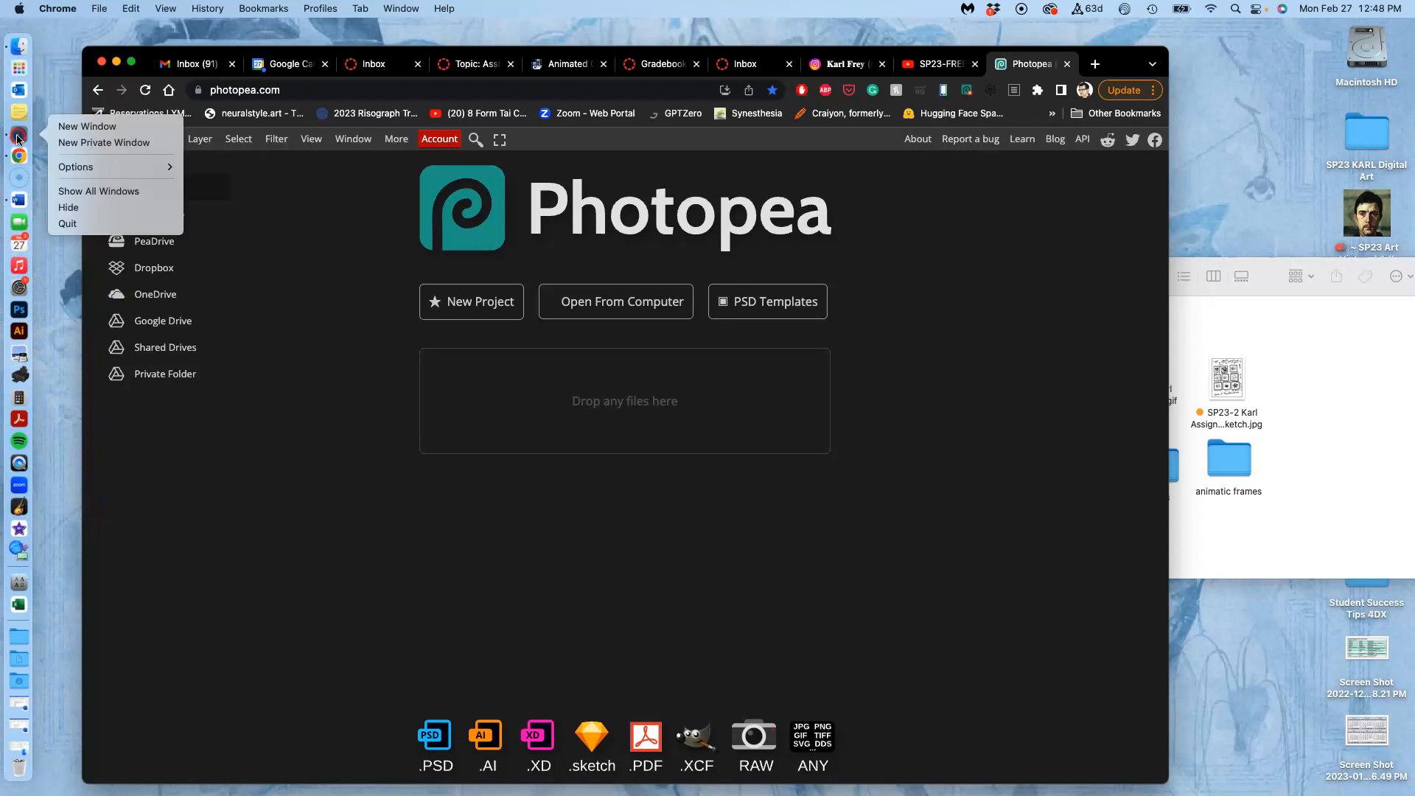
click(71, 225)
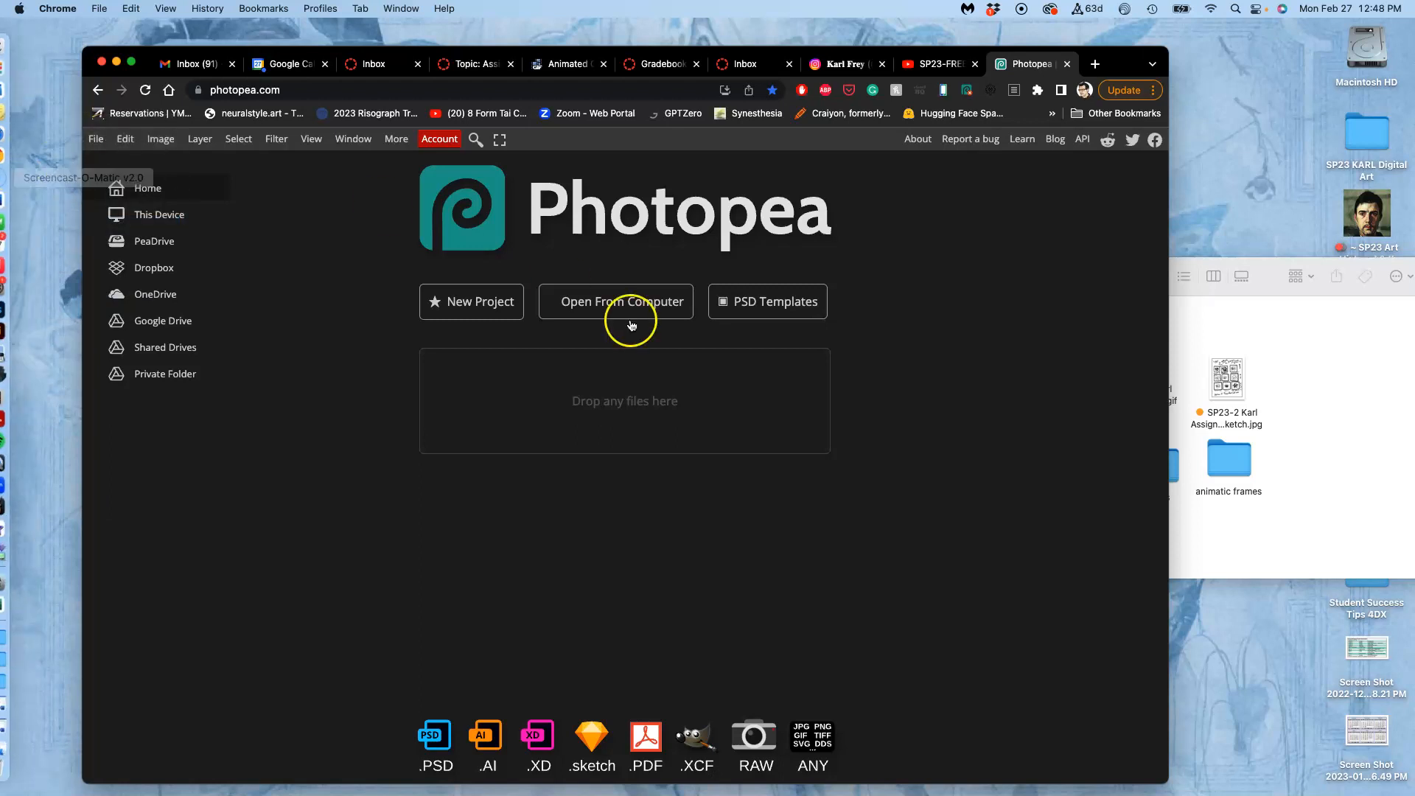
Open the green-tagged Assignment 3 Assets PSD from the Assign #3 folder in Photopea.
click(1240, 322)
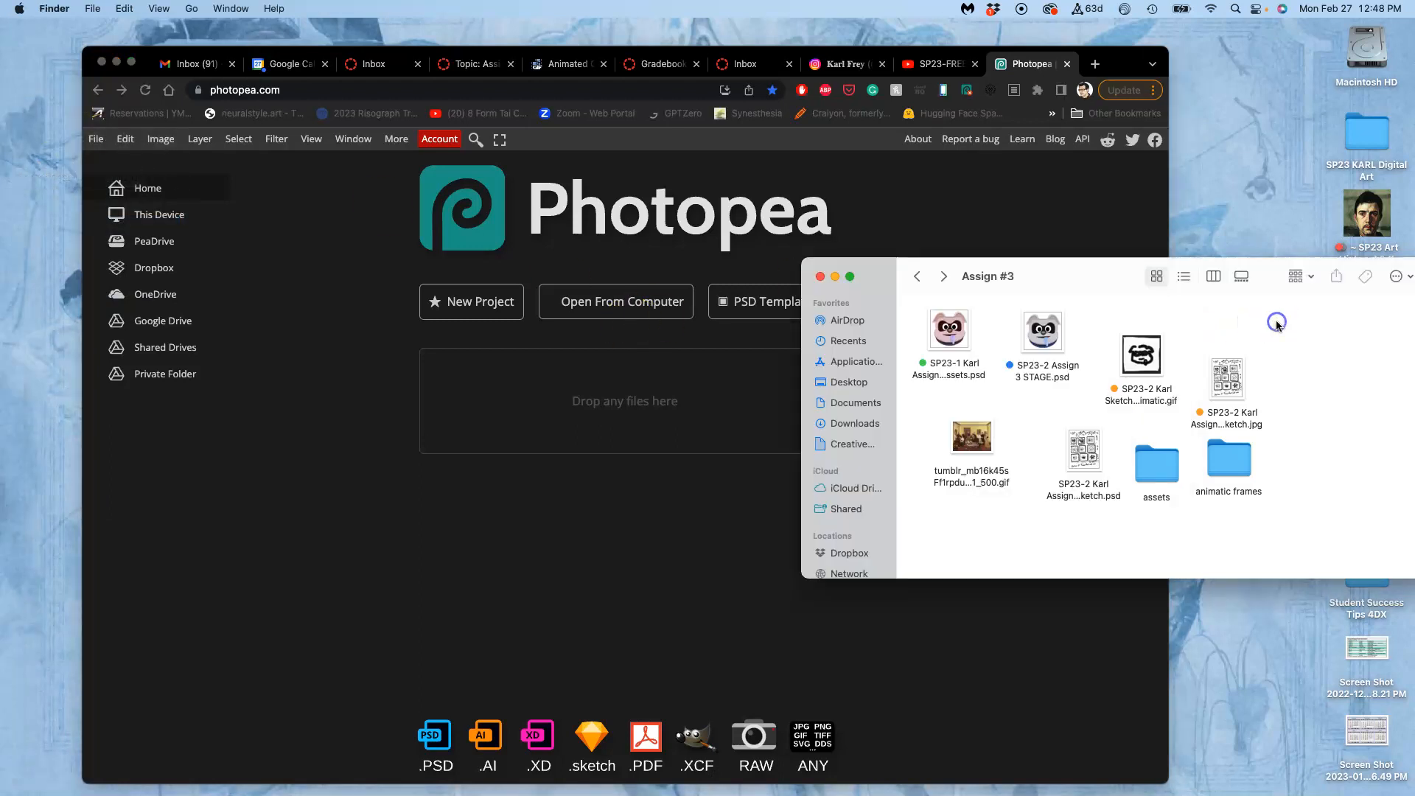
click(950, 333)
drag(950, 333, 653, 405)
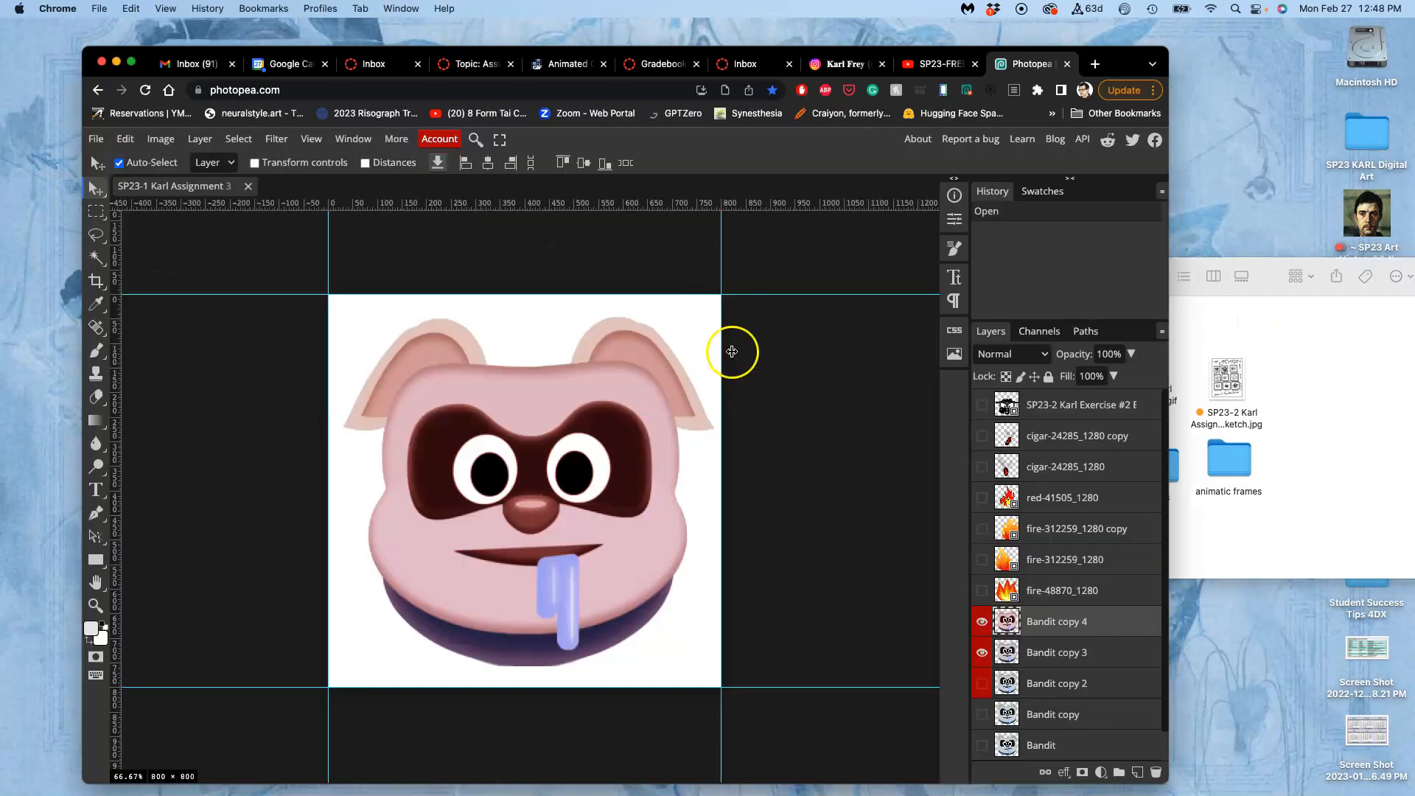
Open SP23-2 Assign 3 STAGE.psd from the Assign #3 folder as a second Photopea document.
click(96, 139)
click(111, 184)
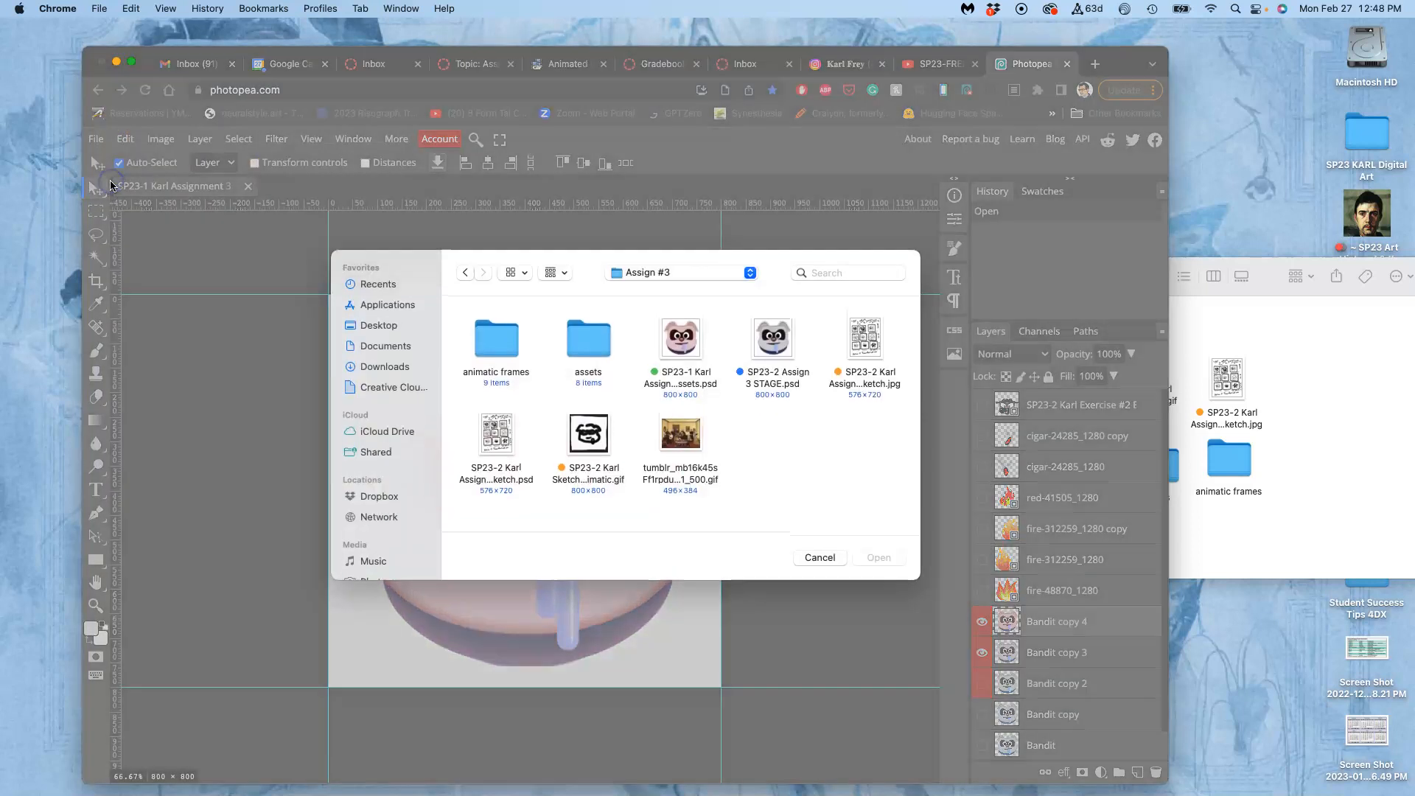
click(785, 345)
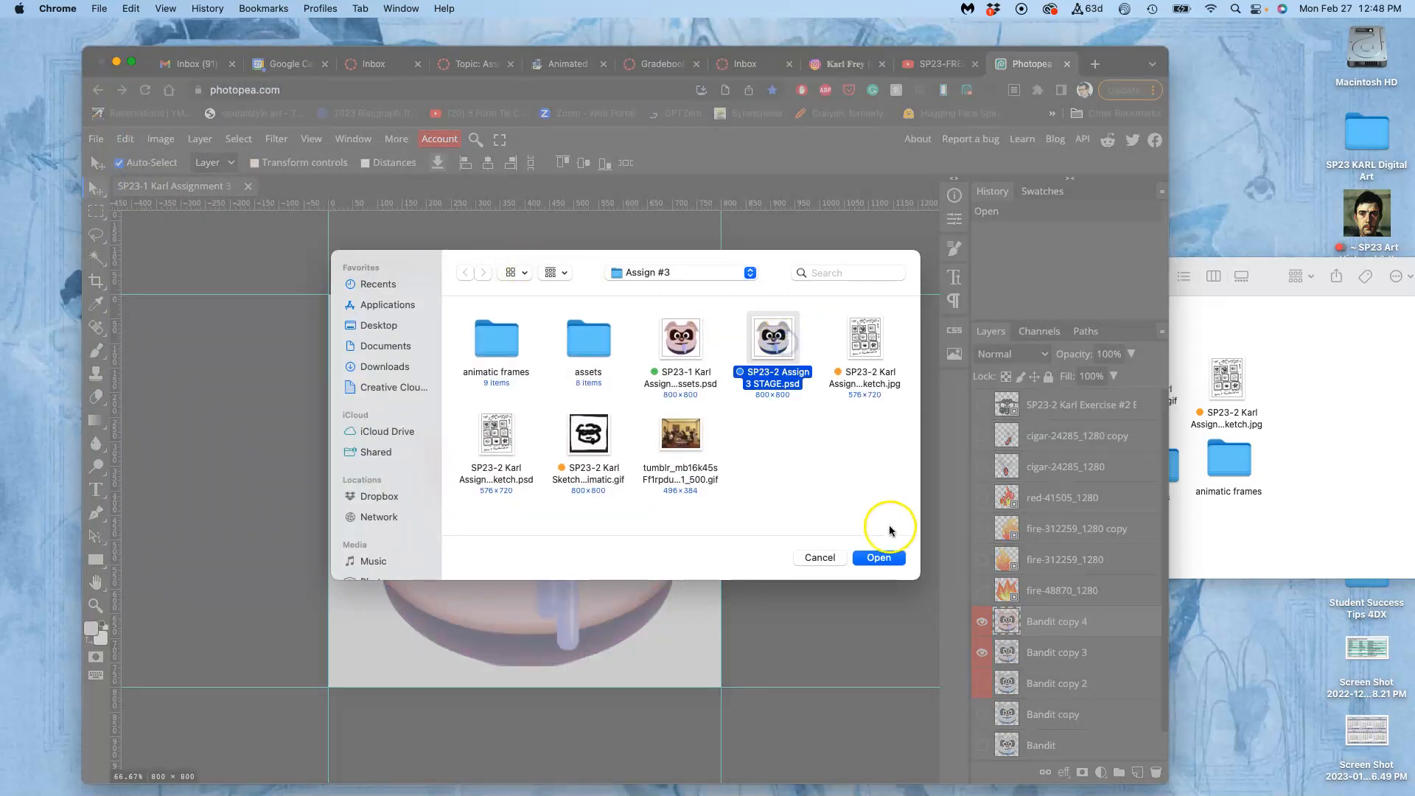
click(881, 557)
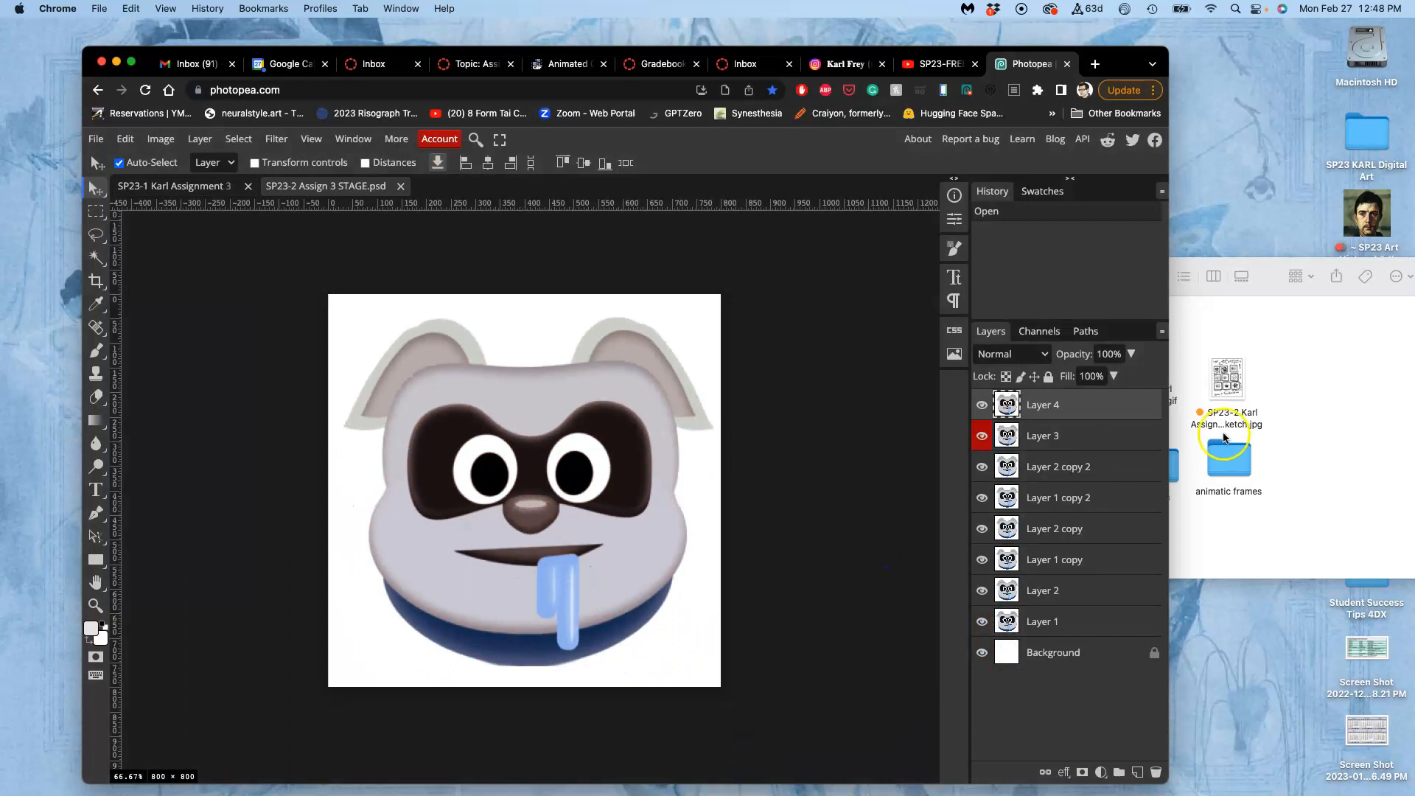
Open the storyboard sketch JPG in Preview and move its window to the screen edge beside the Photopea canvas.
click(1223, 436)
double_click(1218, 396)
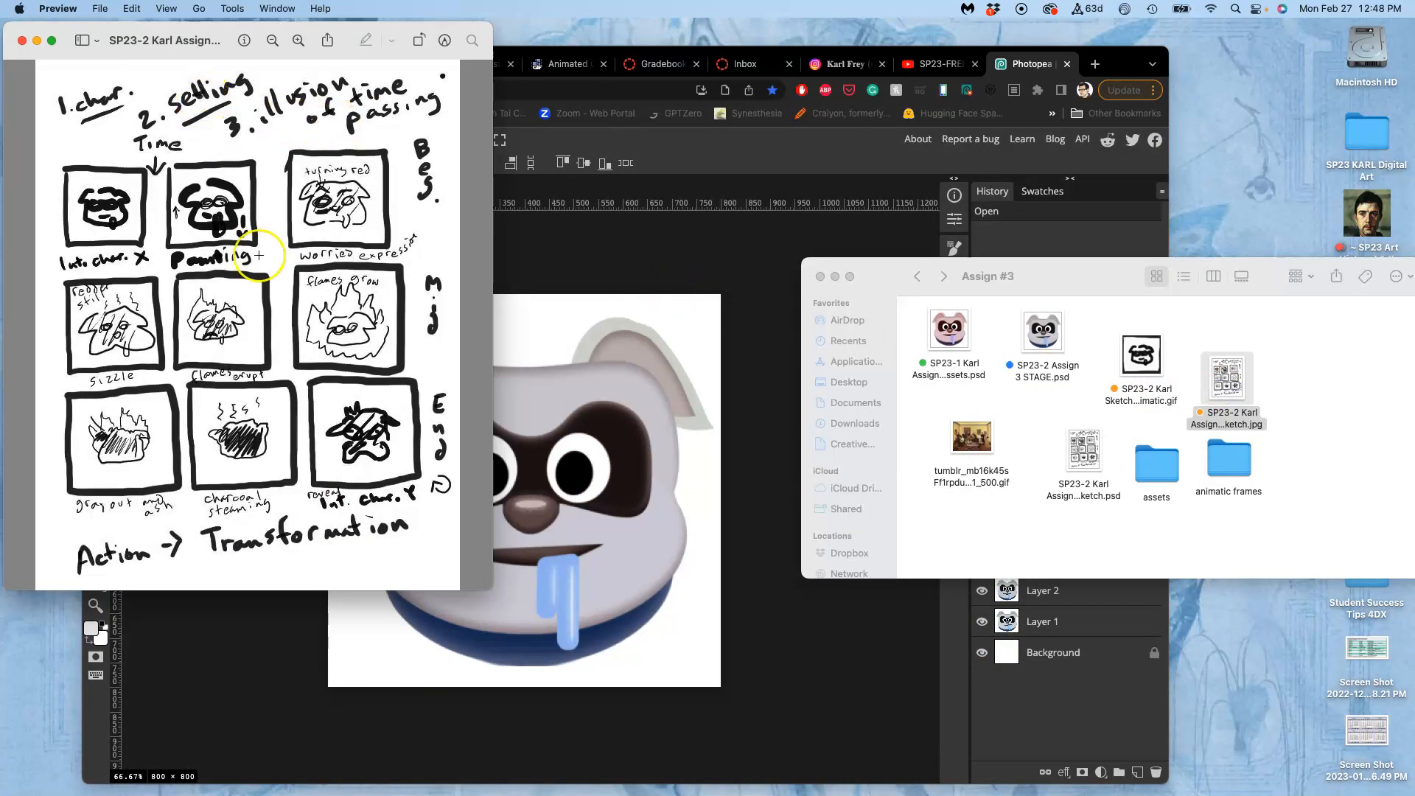
drag(218, 24, 162, 21)
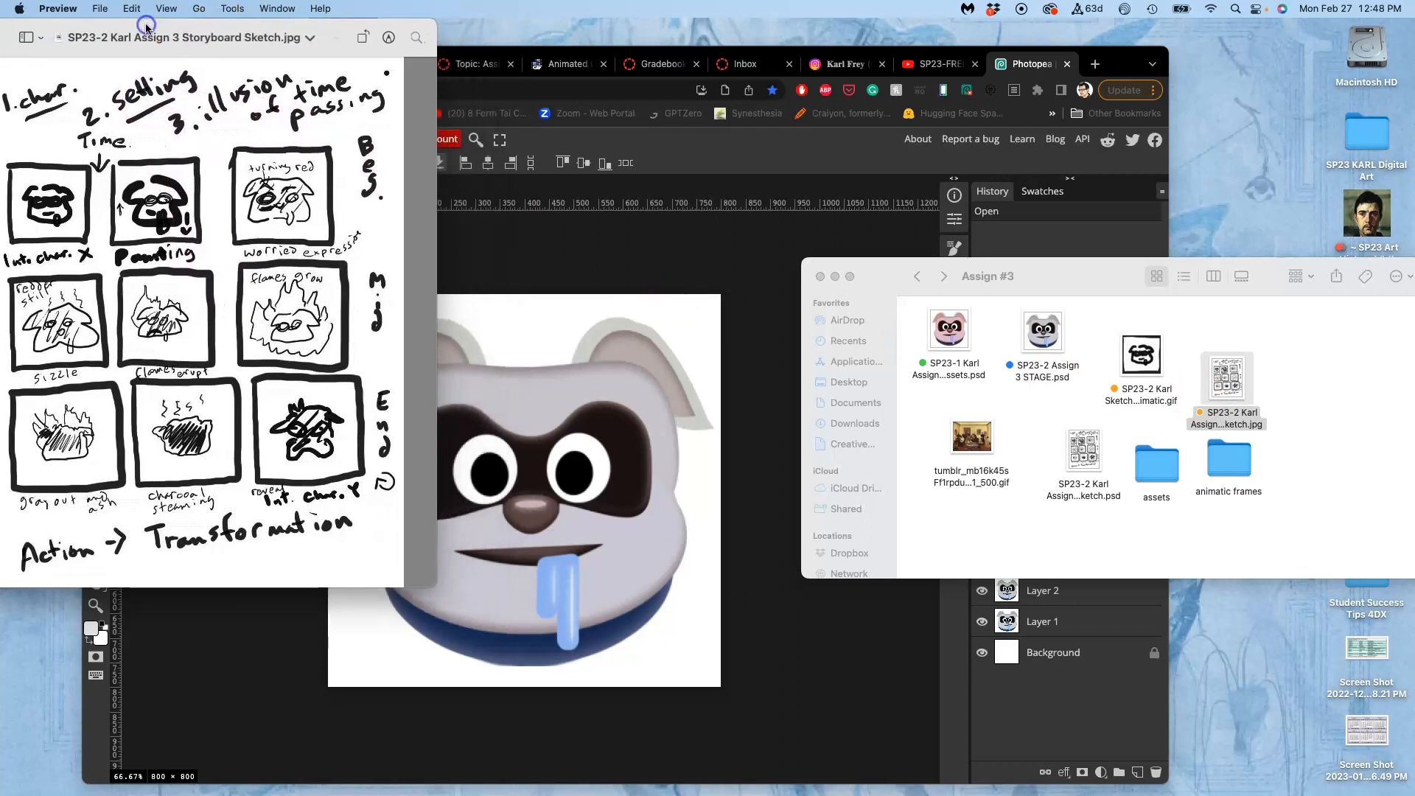
Bring up the Assignment 3 Assets document and compare its artwork with the storyboard sketch.
click(506, 278)
click(205, 191)
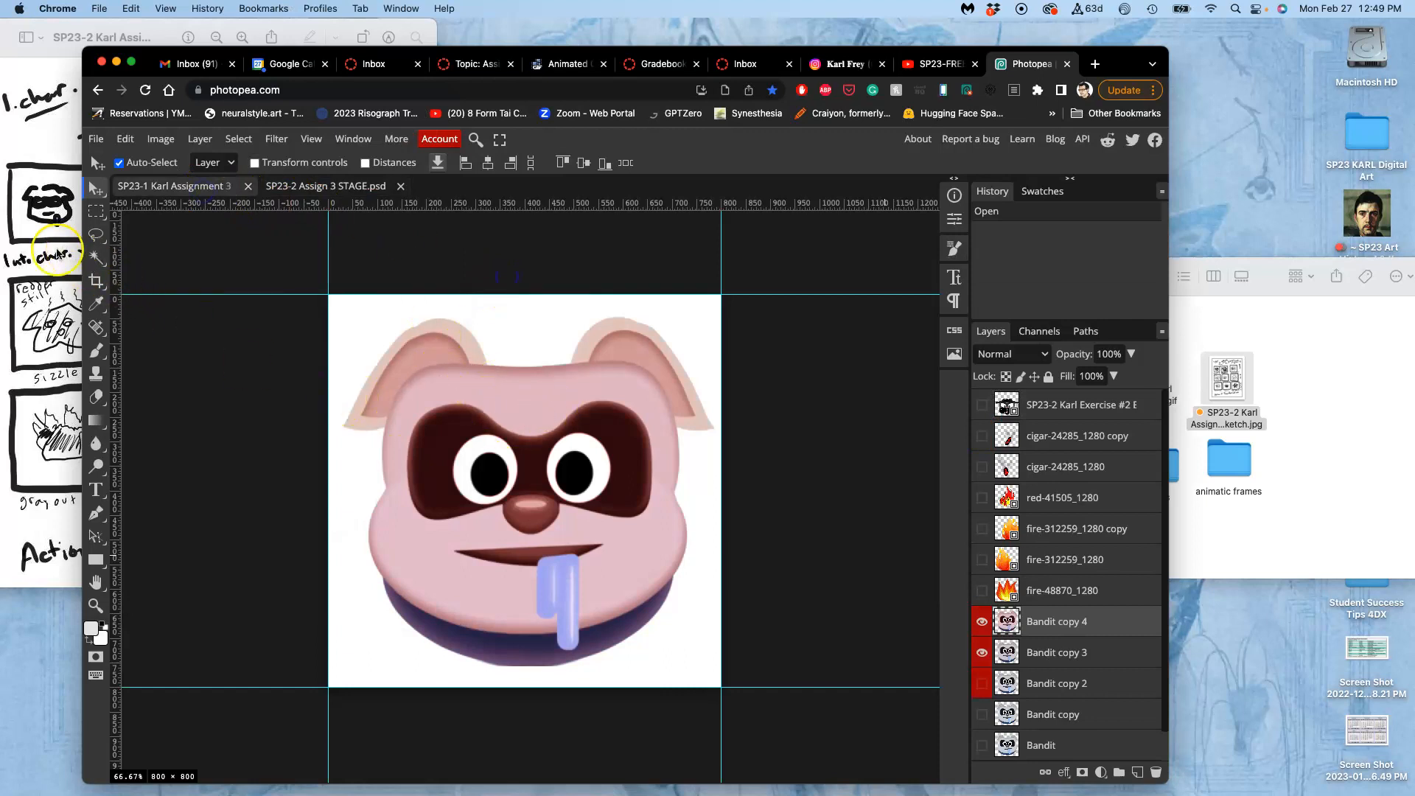
click(44, 247)
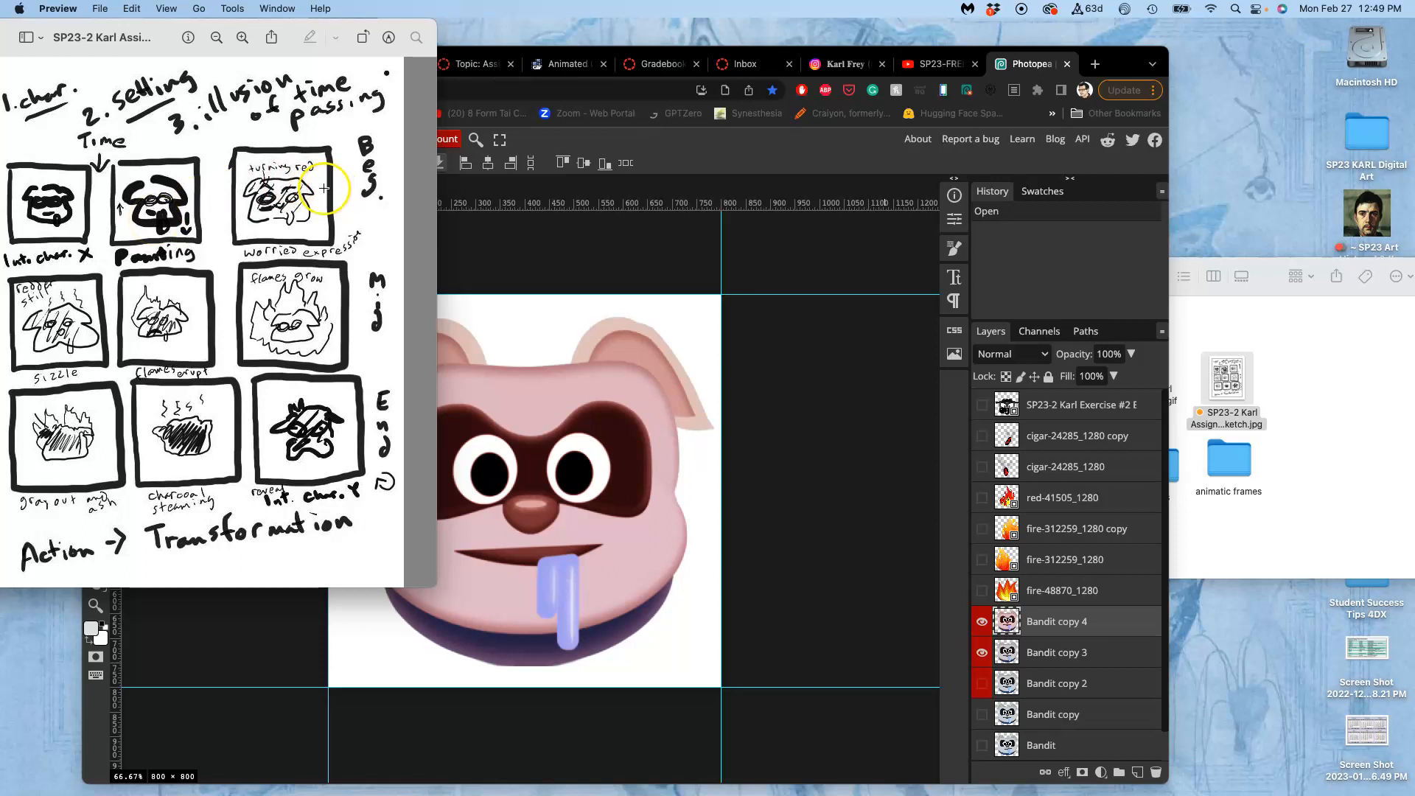
click(563, 265)
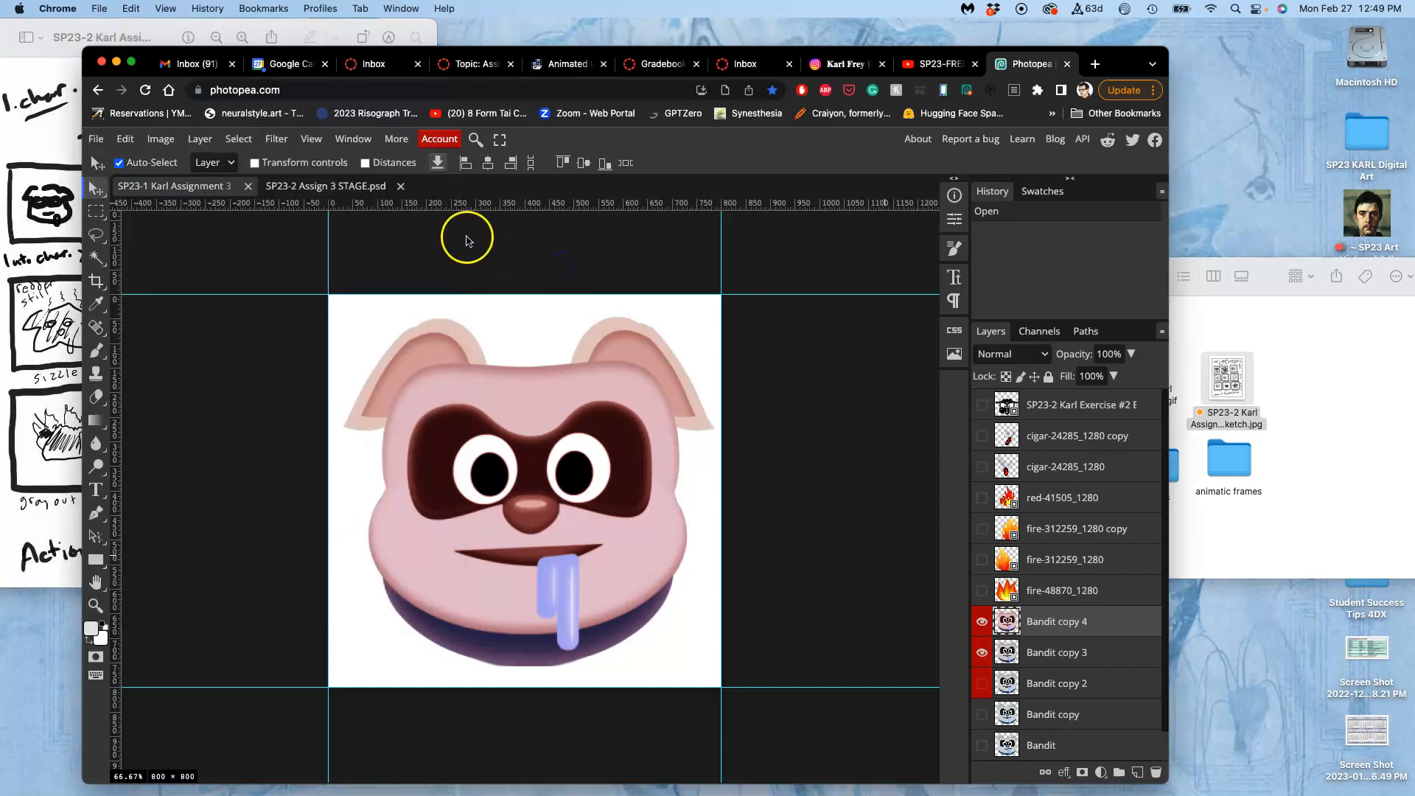
In the STAGE document, hide the frame layers one by one from Layer 4 down to Layer 1 to review each frame.
click(352, 185)
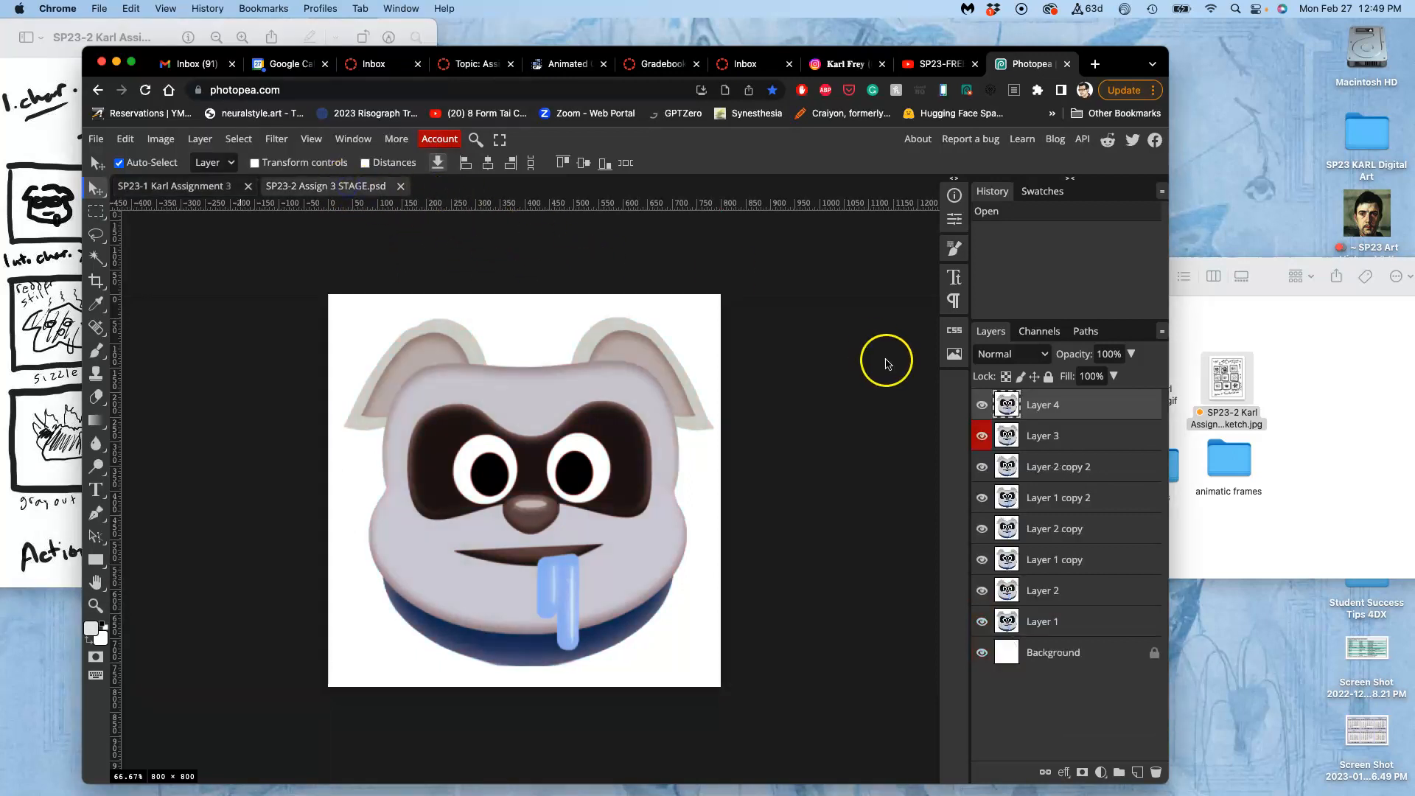
click(982, 404)
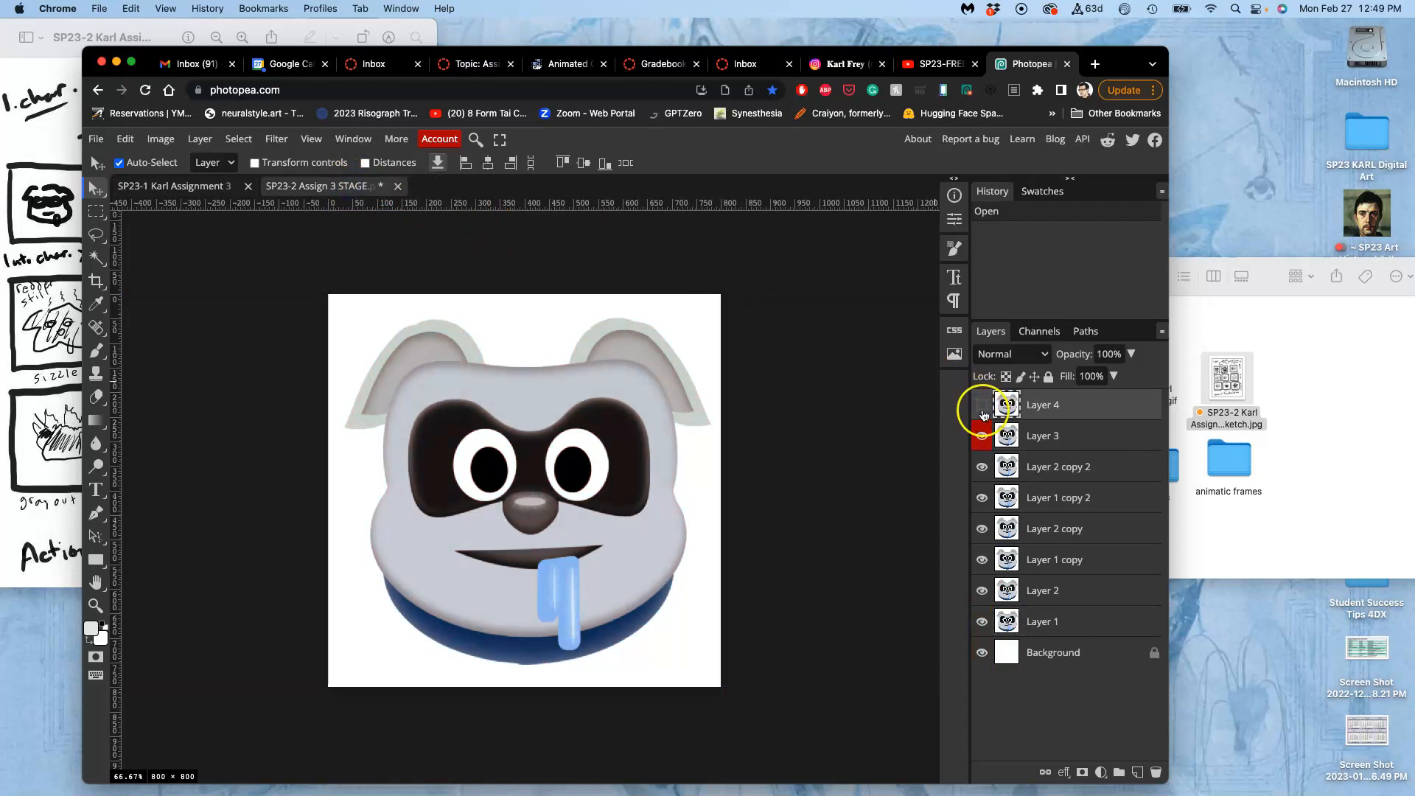
click(983, 412)
click(982, 407)
click(982, 434)
click(982, 468)
click(980, 498)
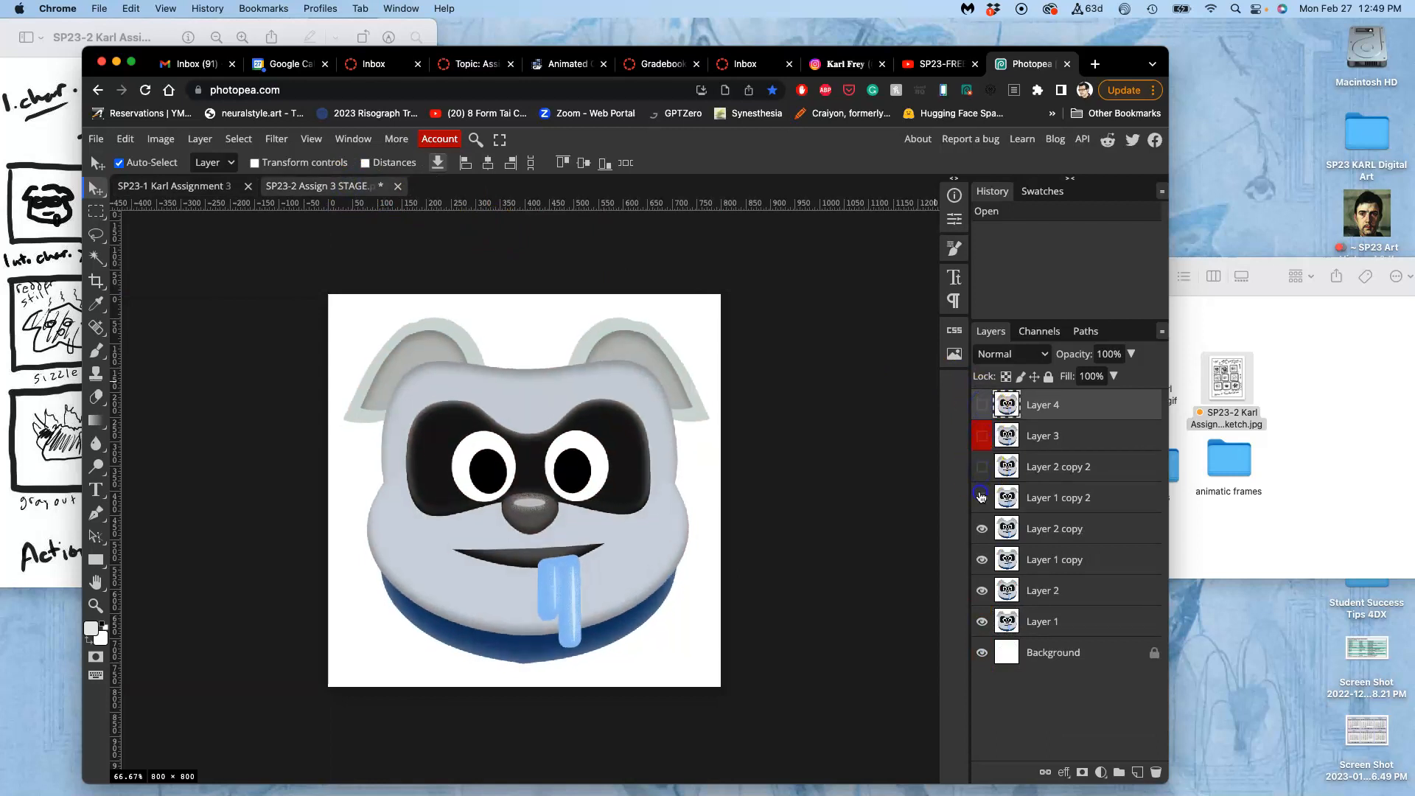
click(980, 528)
click(981, 559)
click(980, 590)
click(981, 623)
Show the frame layers again one by one from Layer 1 up to Layer 4, then hide Layer 4 to compare frames.
click(981, 623)
click(982, 591)
click(982, 562)
click(982, 530)
click(981, 499)
click(982, 468)
click(982, 437)
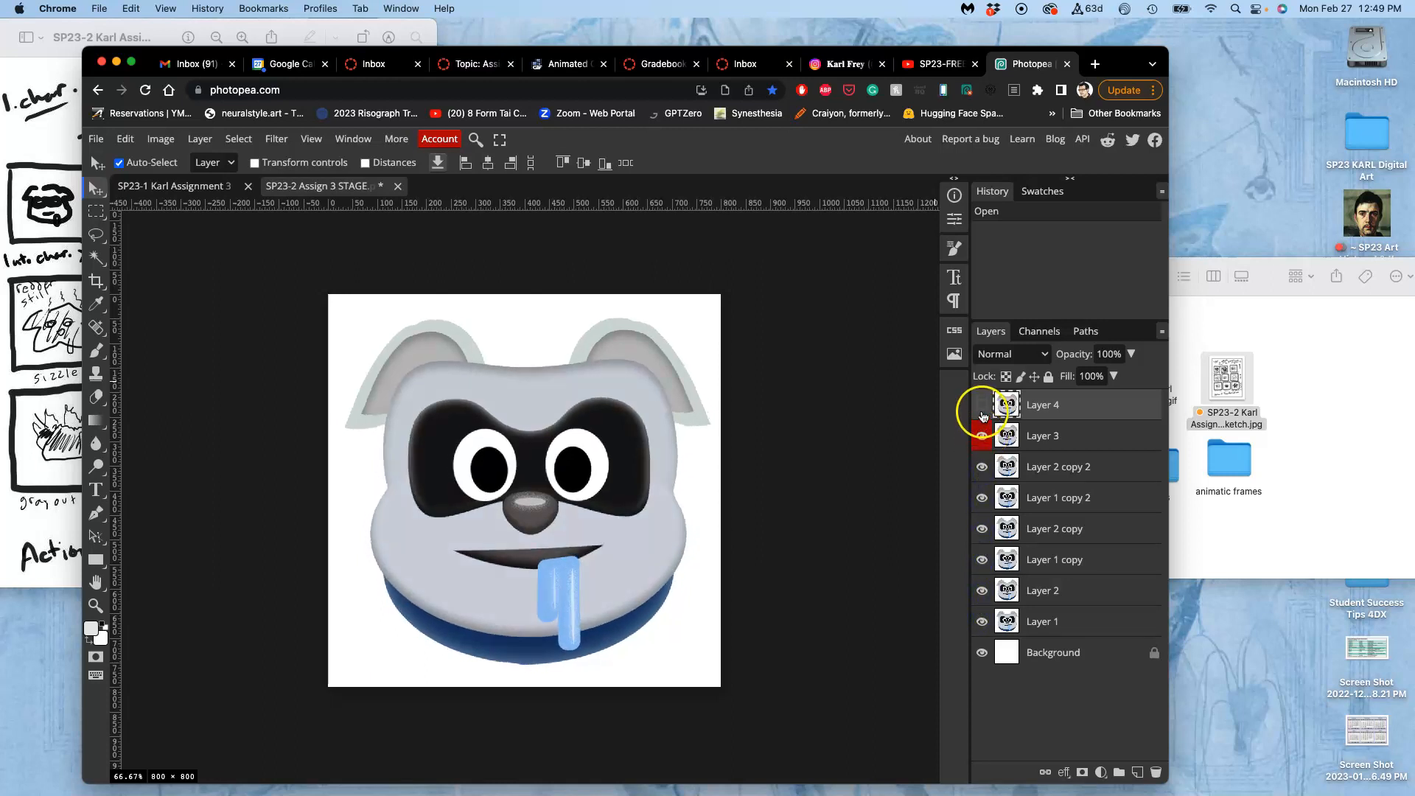
click(982, 406)
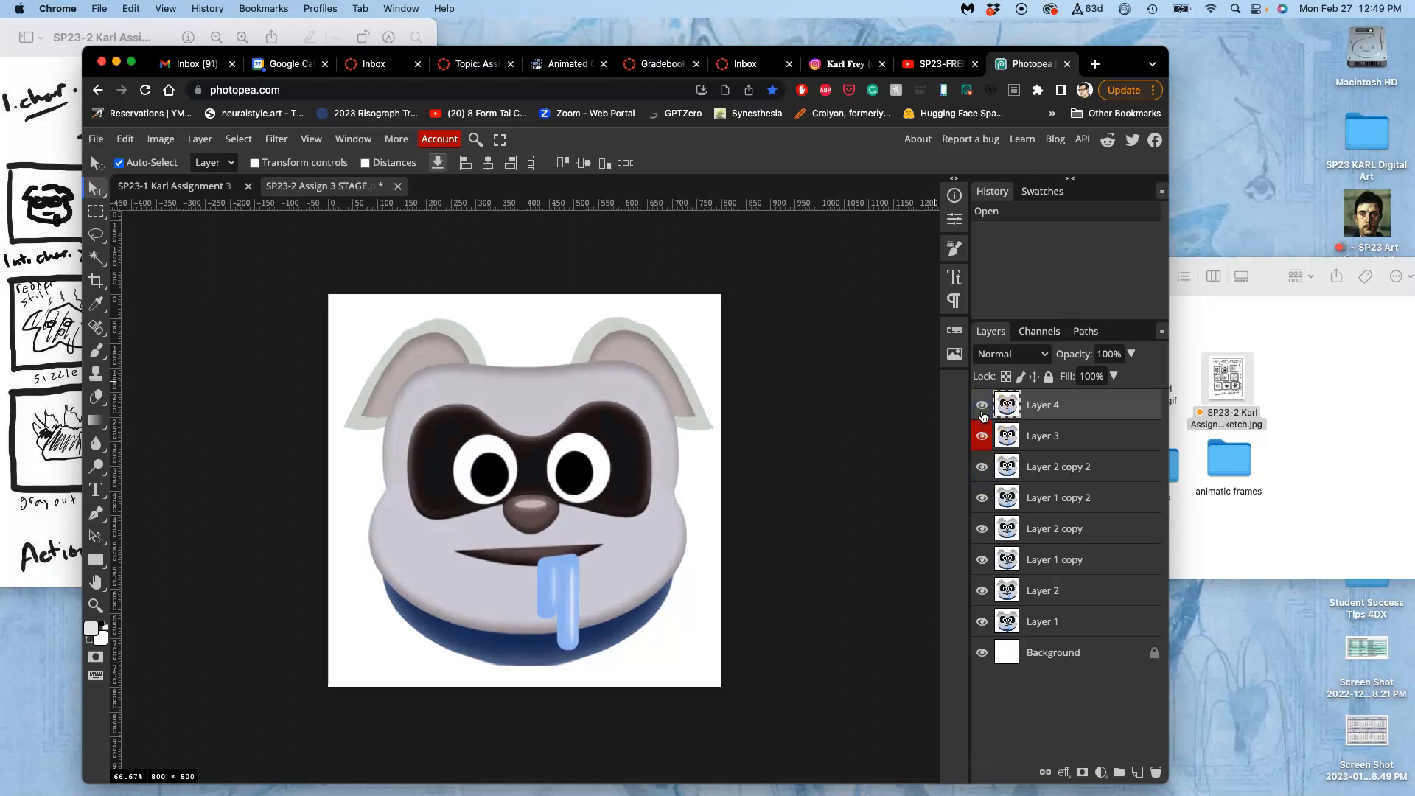
click(982, 413)
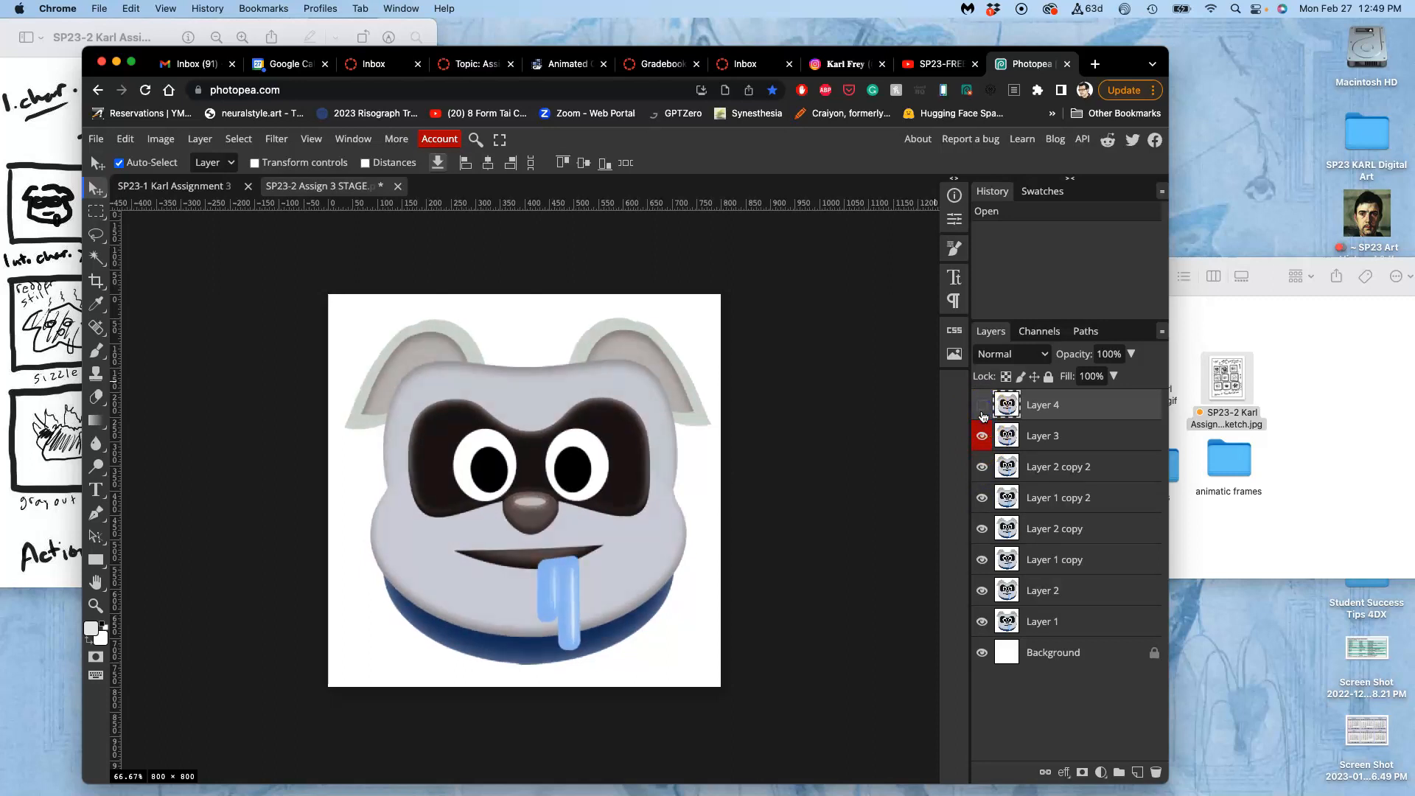
Show Layer 4 again in the STAGE document and compare it with the pink face in the Assignment 3 Assets document.
click(982, 414)
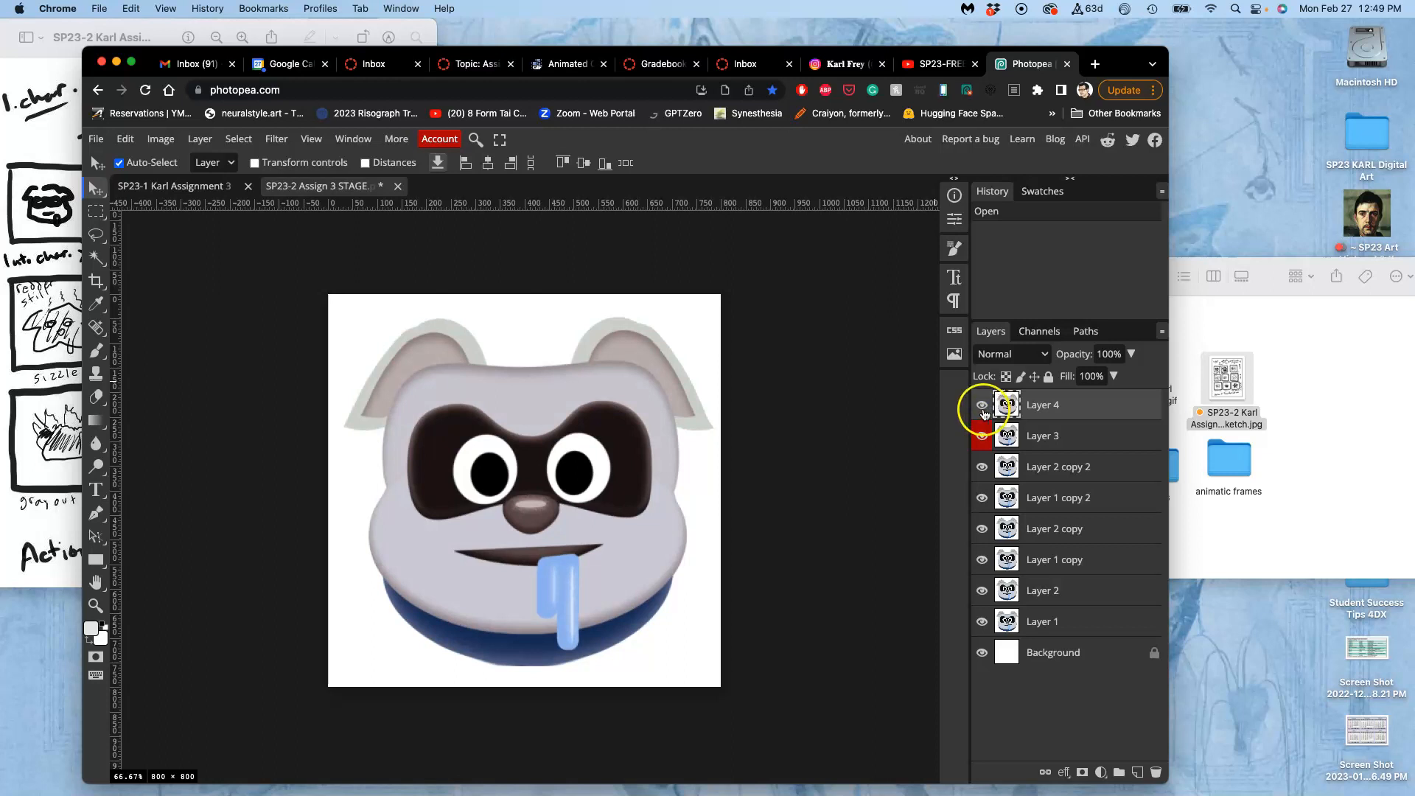
click(200, 185)
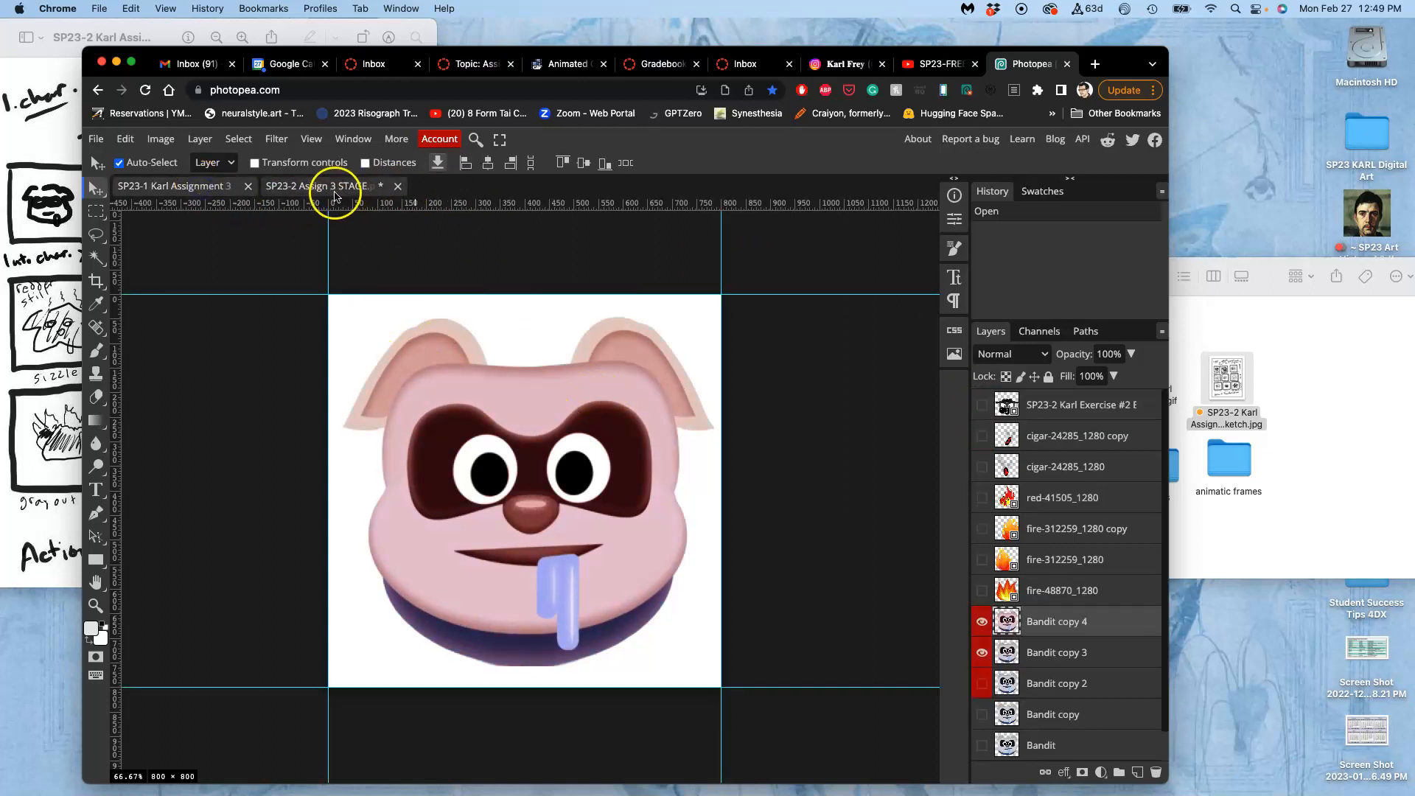
click(336, 190)
click(197, 187)
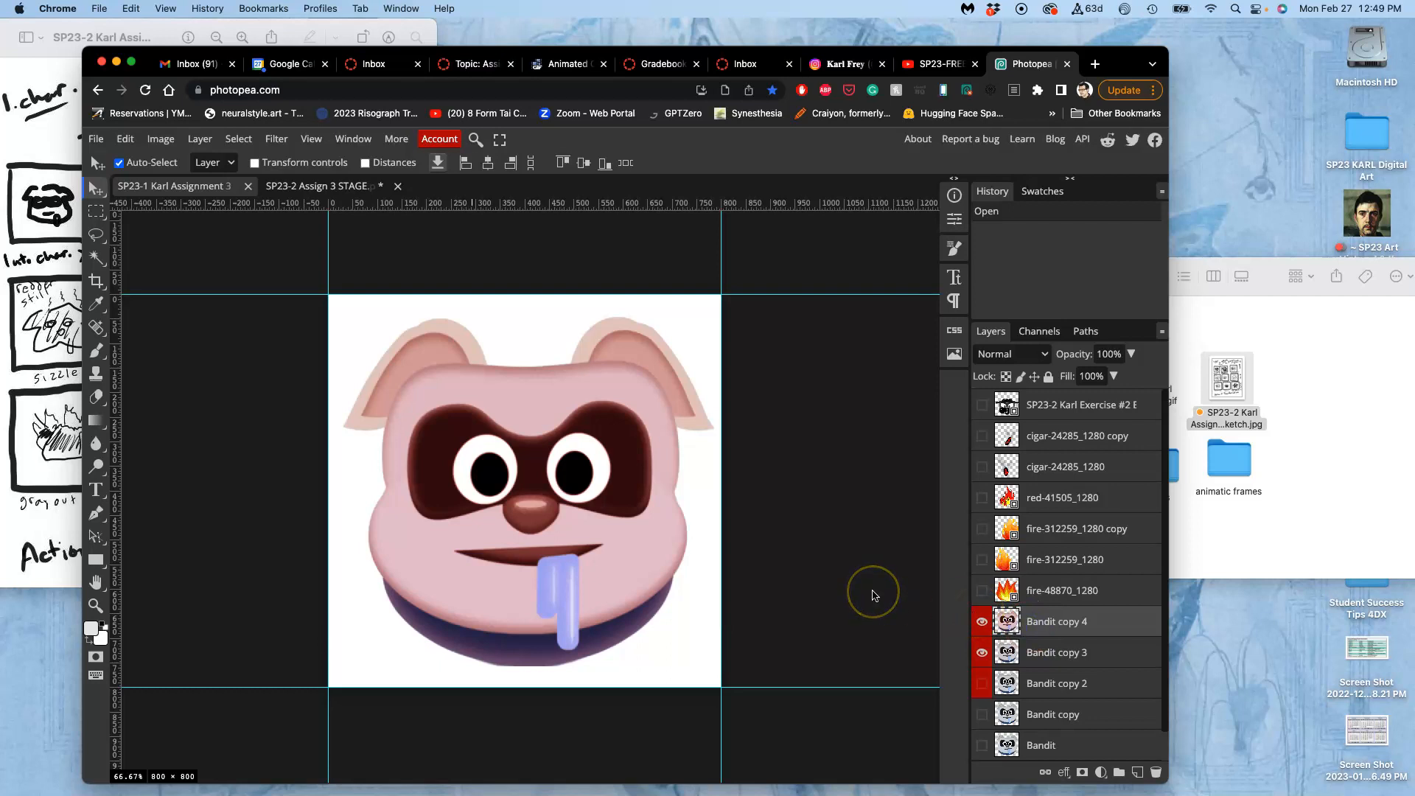
Warp the Bandit copy 4 layer, pulling the face's centre slightly down and the top of the head back up.
key(super+t)
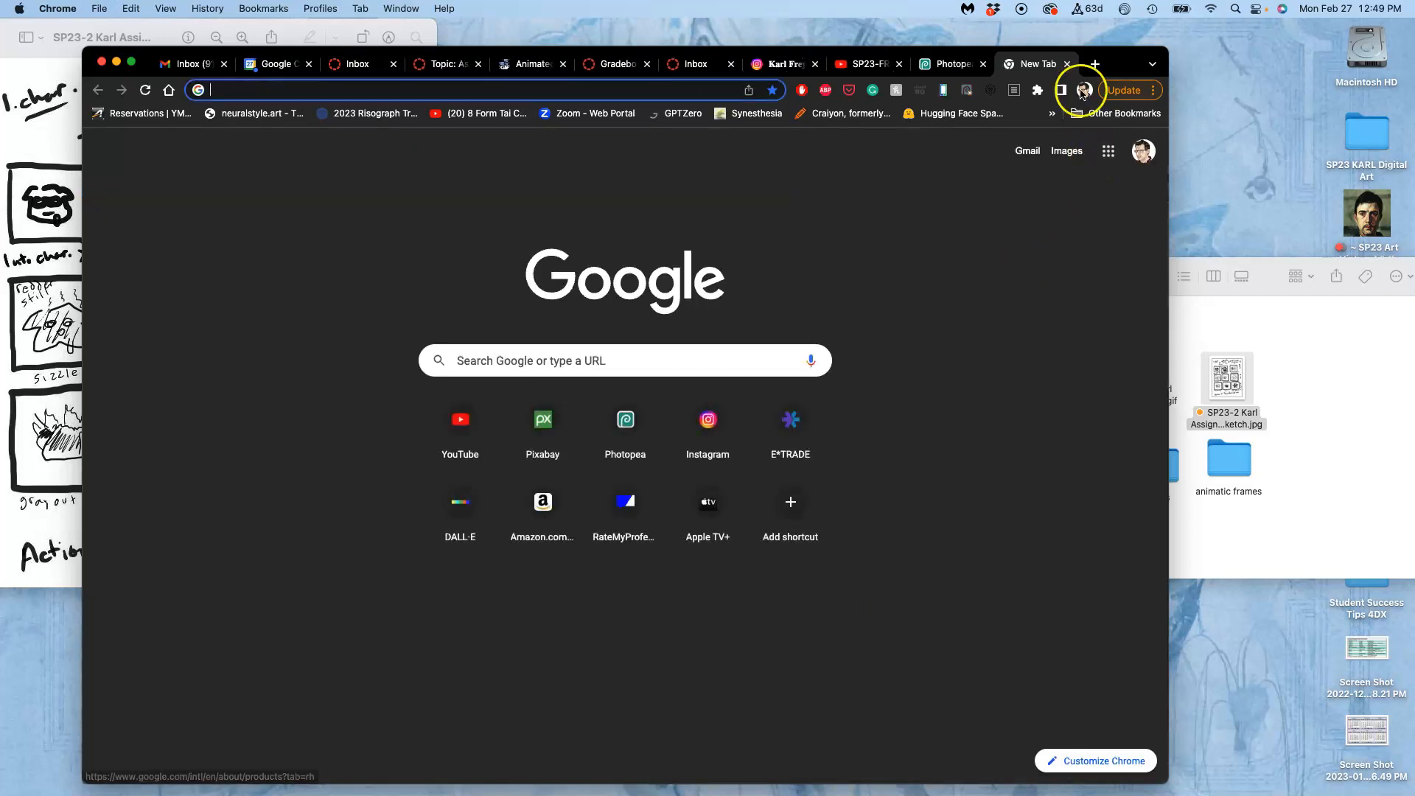
click(1067, 65)
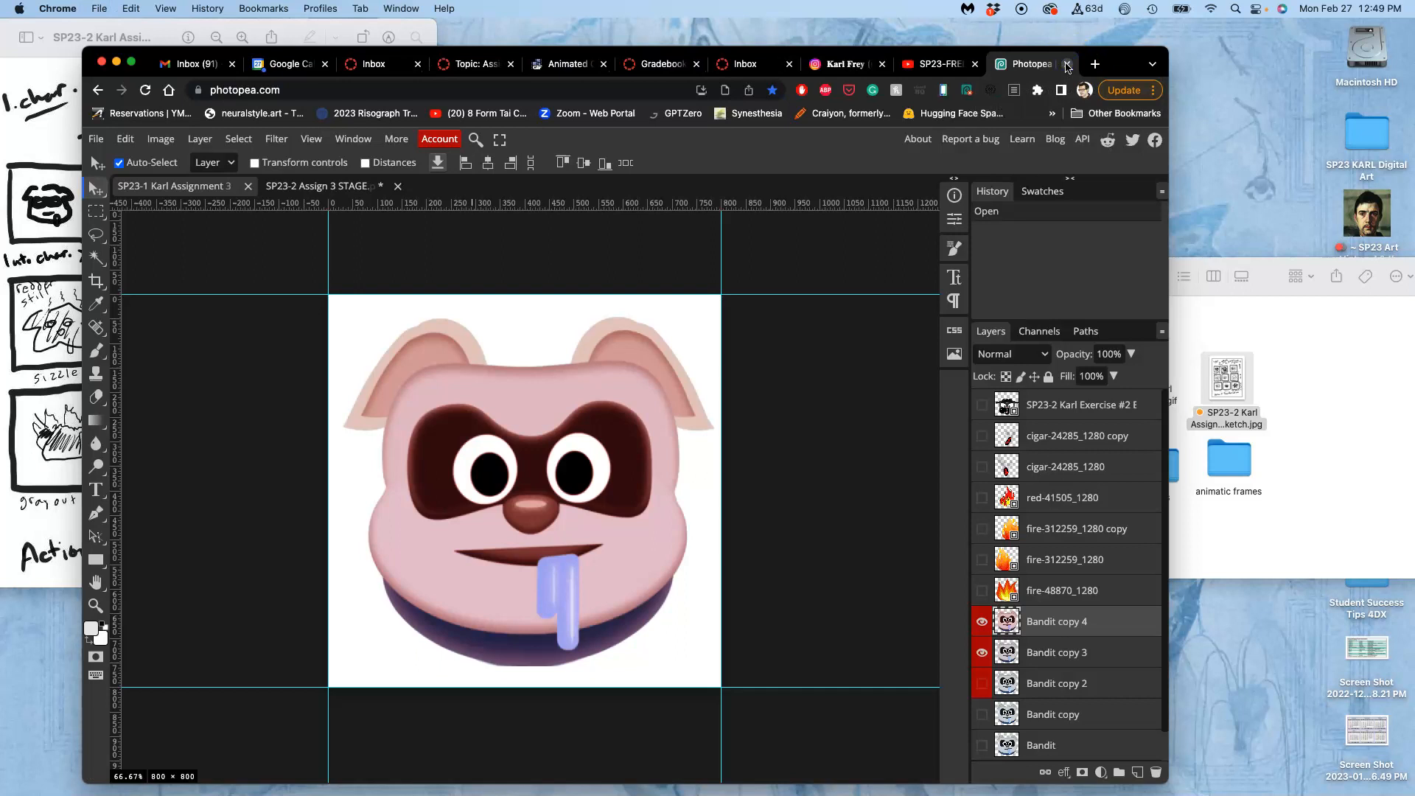
key(ctrl+t)
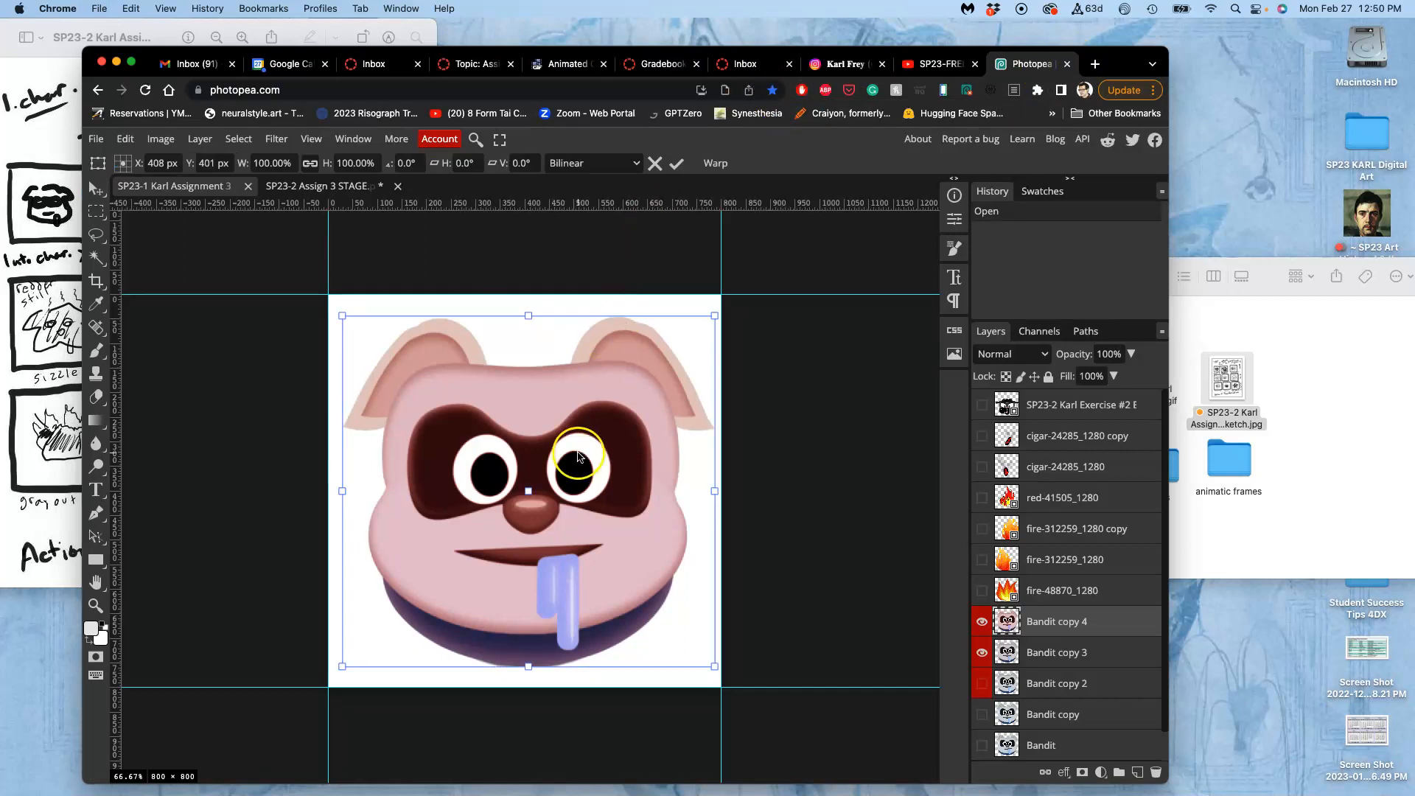
right_click(578, 456)
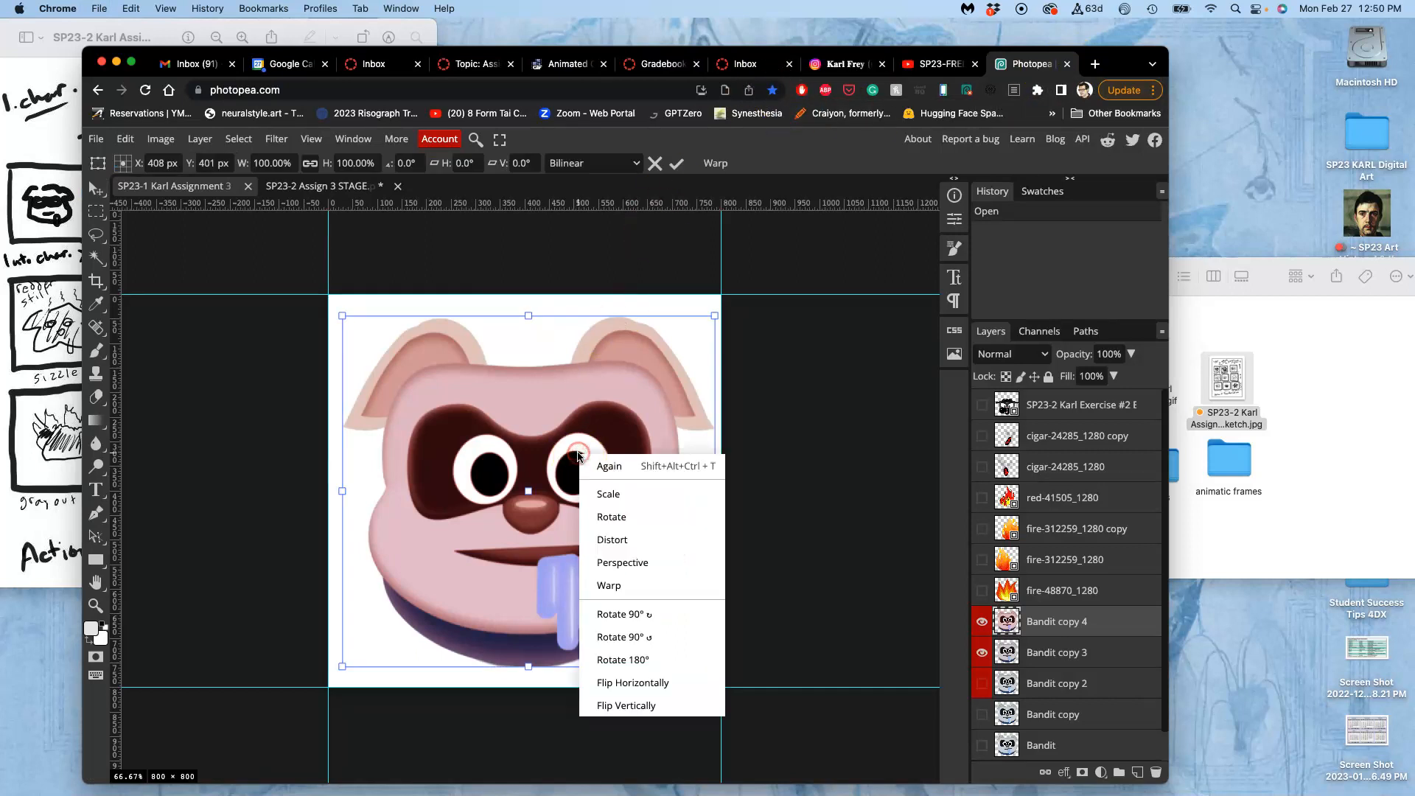
click(618, 584)
drag(536, 360, 536, 363)
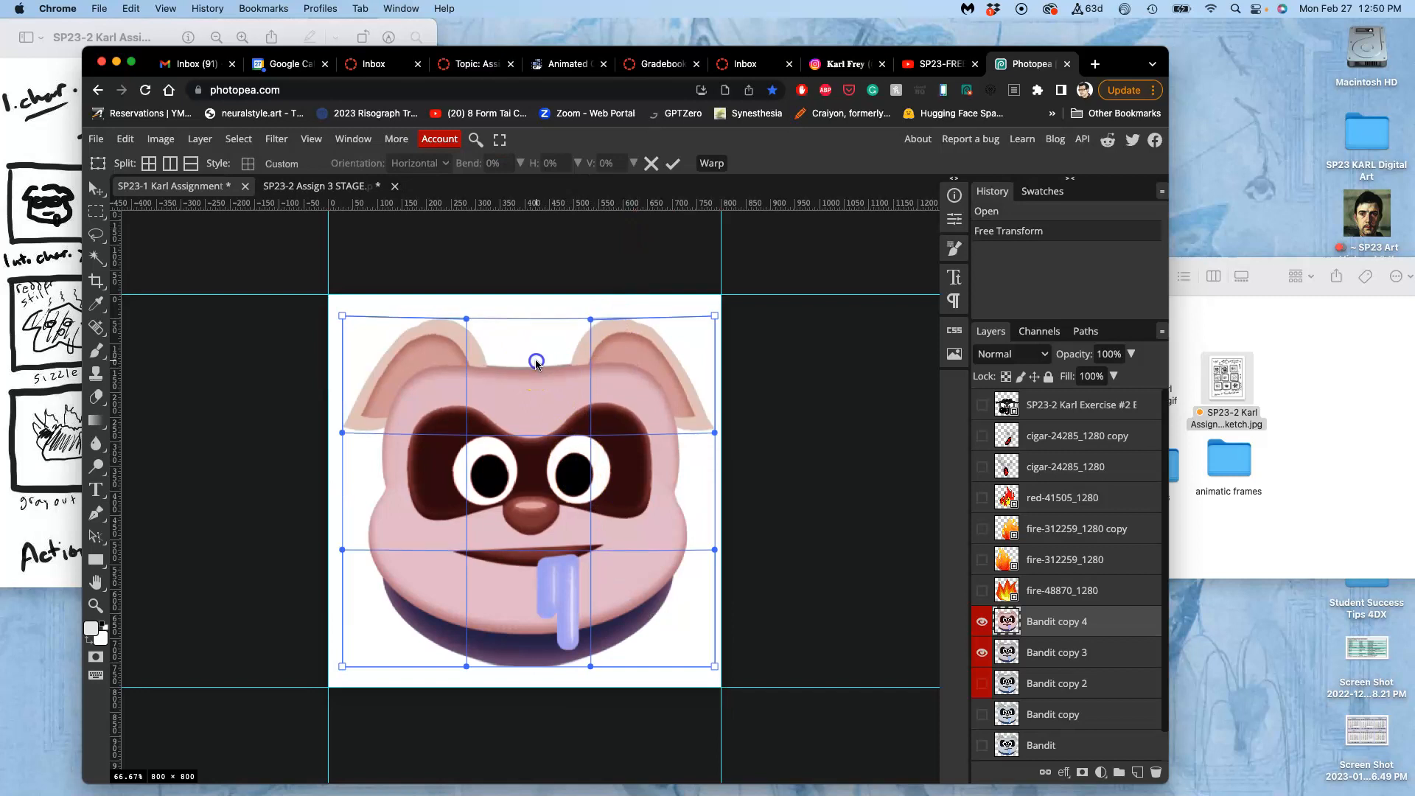
drag(513, 518, 513, 524)
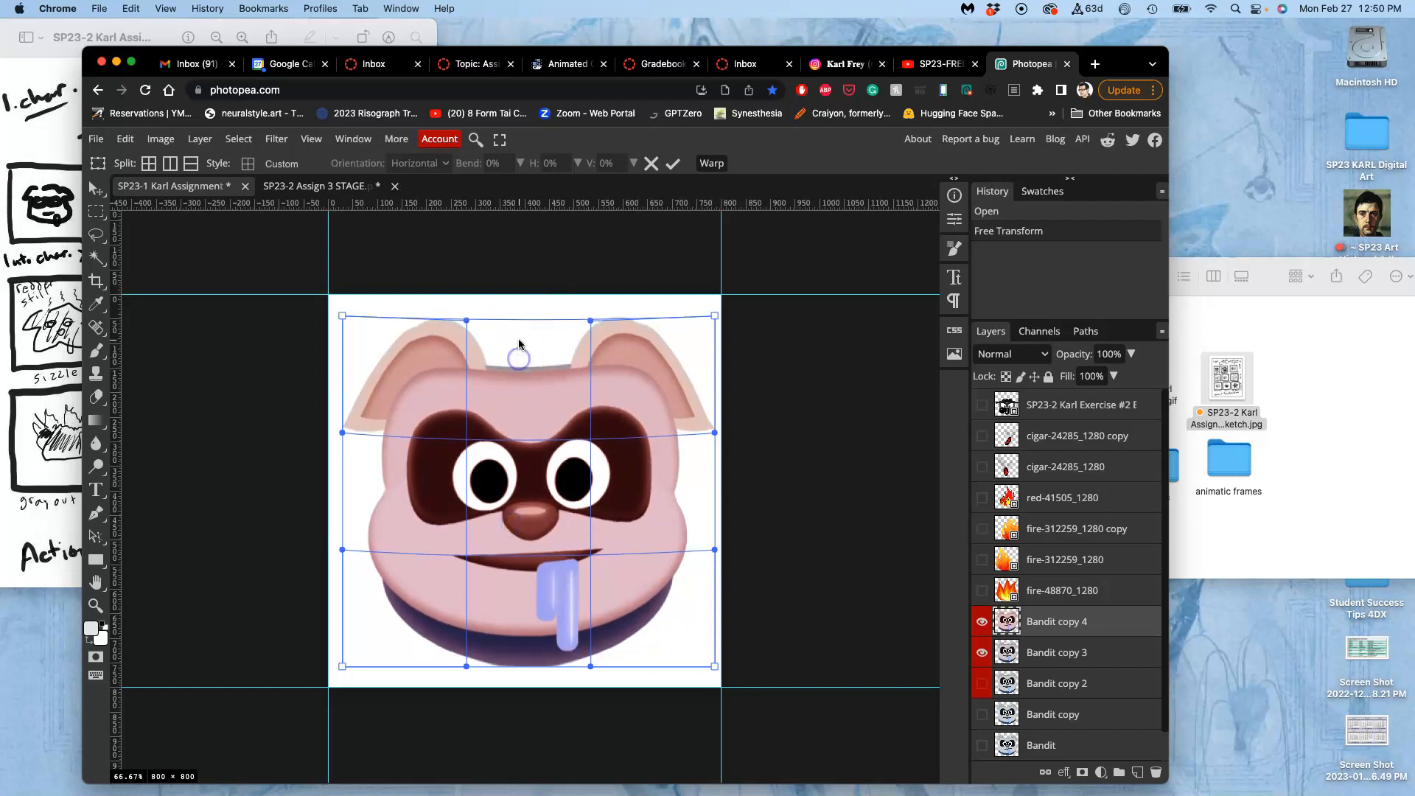
drag(520, 329, 520, 326)
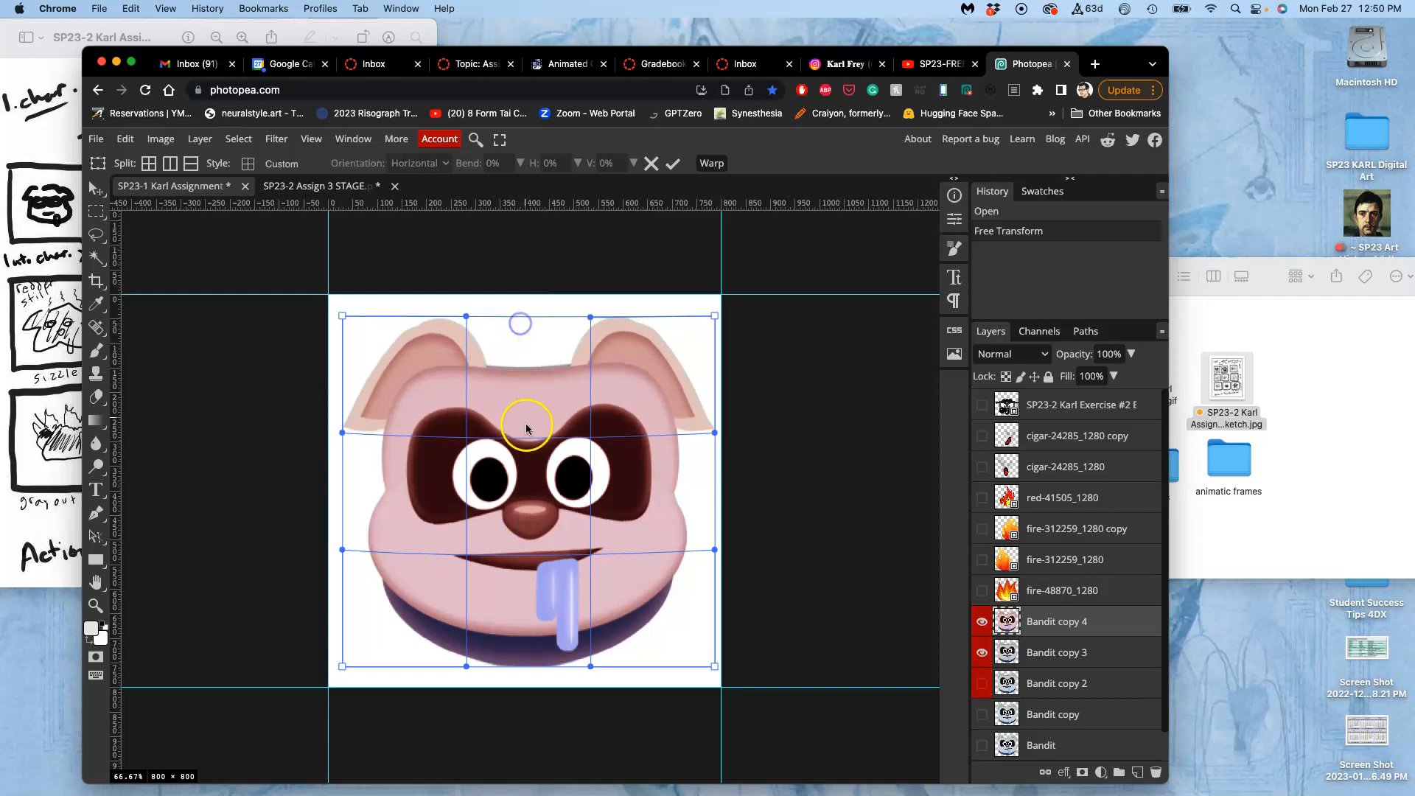
drag(521, 337, 521, 318)
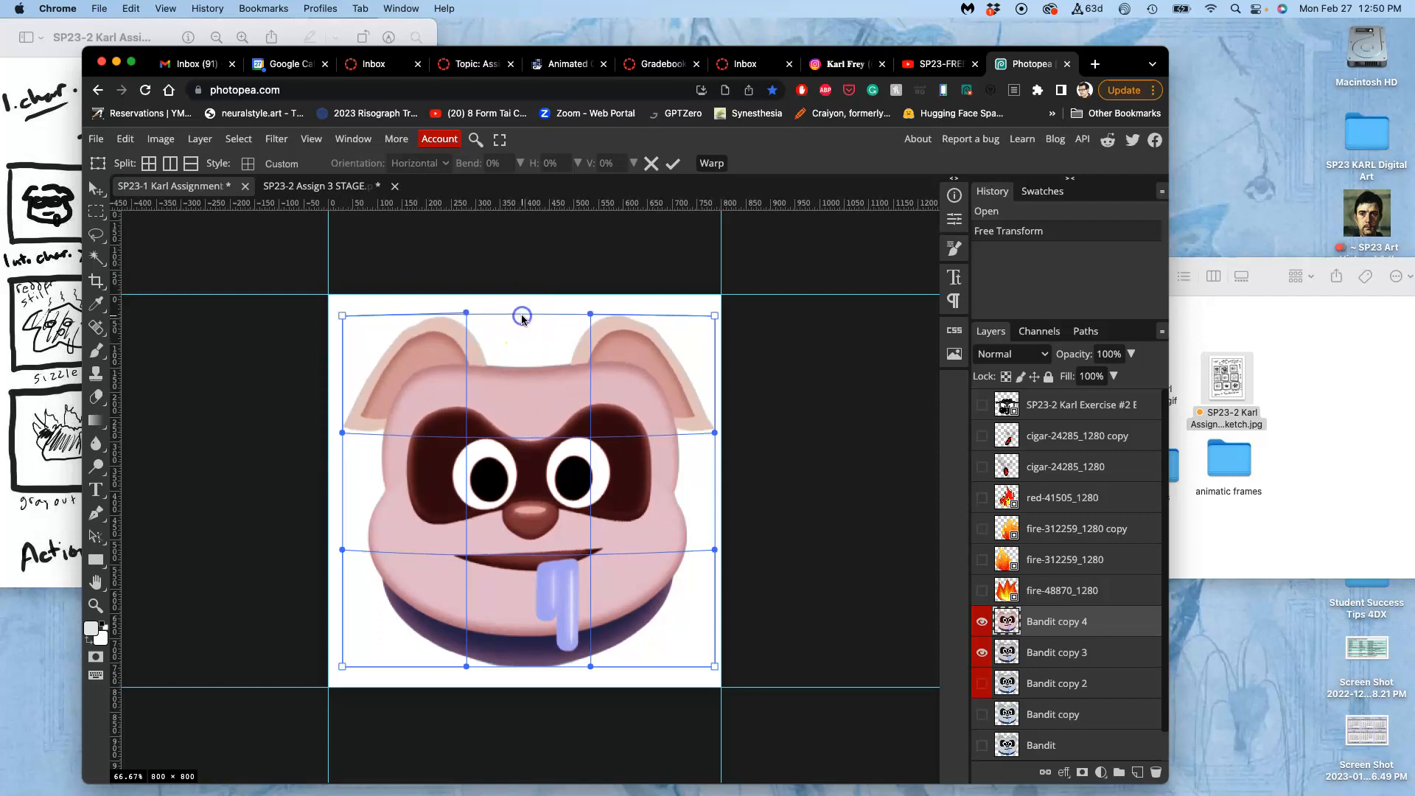
double_click(548, 438)
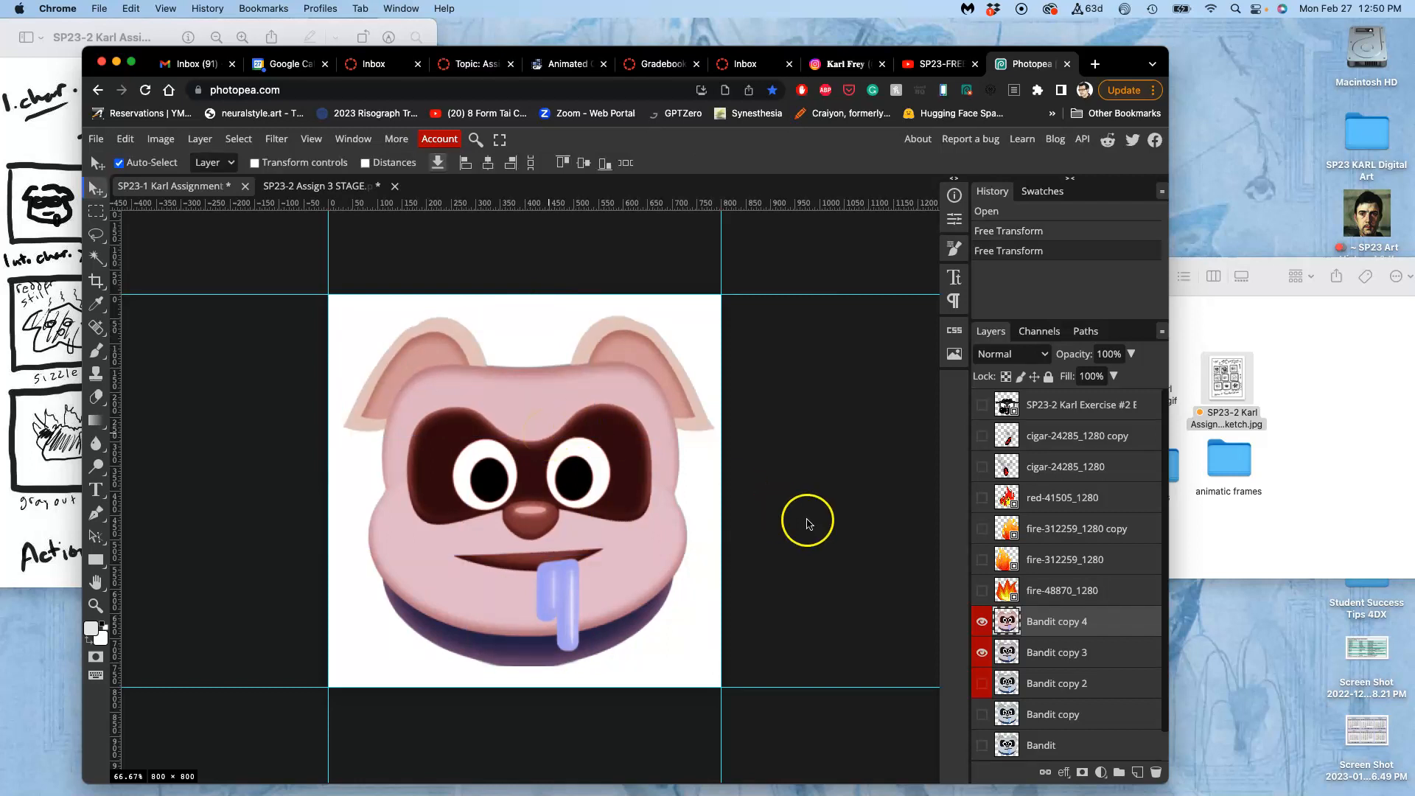
Toggle Bandit copy 4 off and on to compare the warped face with the layer beneath, and hide Bandit copy 3.
click(981, 621)
click(981, 621)
click(982, 623)
click(982, 623)
click(982, 652)
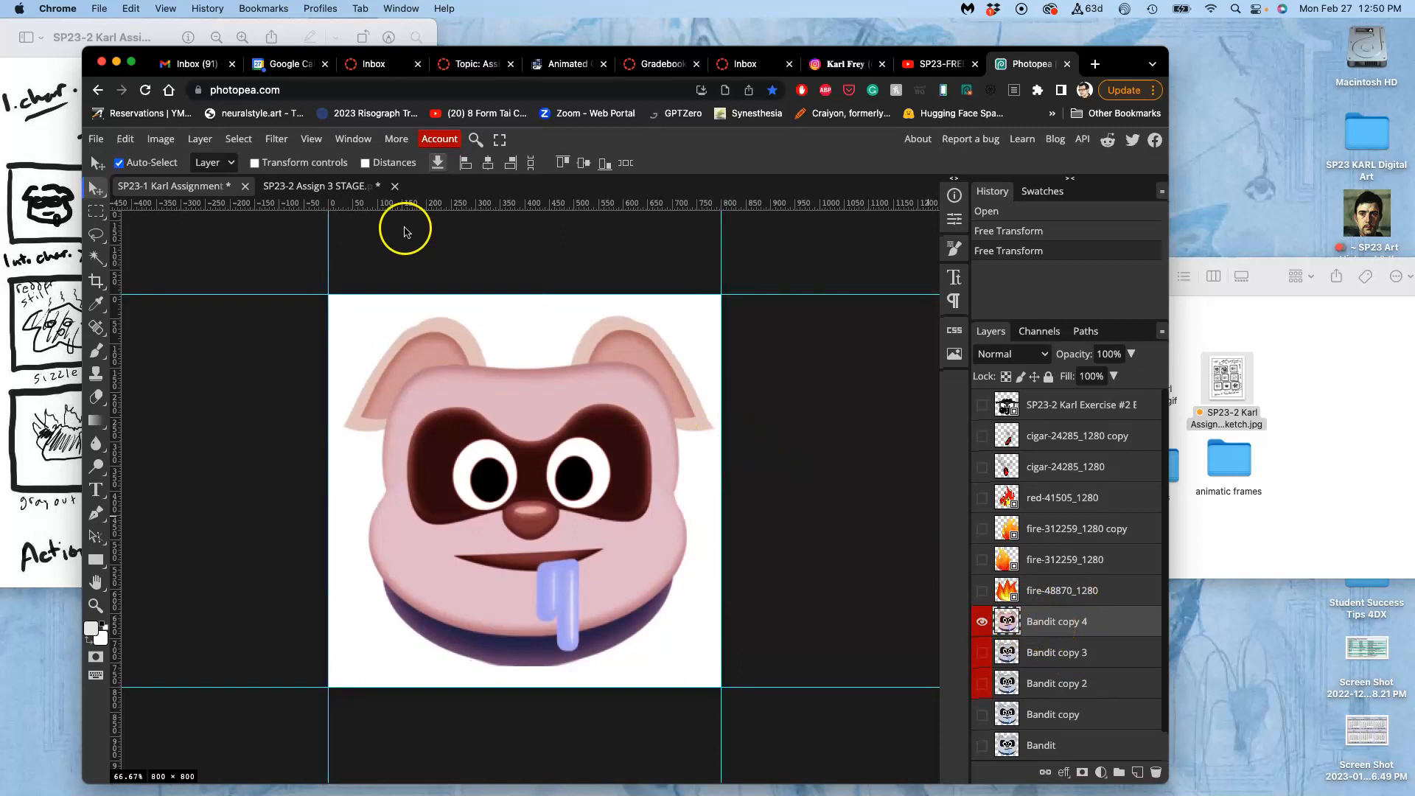
Merge the layers from Bandit copy 4 down to Background into a new layer, keeping the original layers.
click(200, 140)
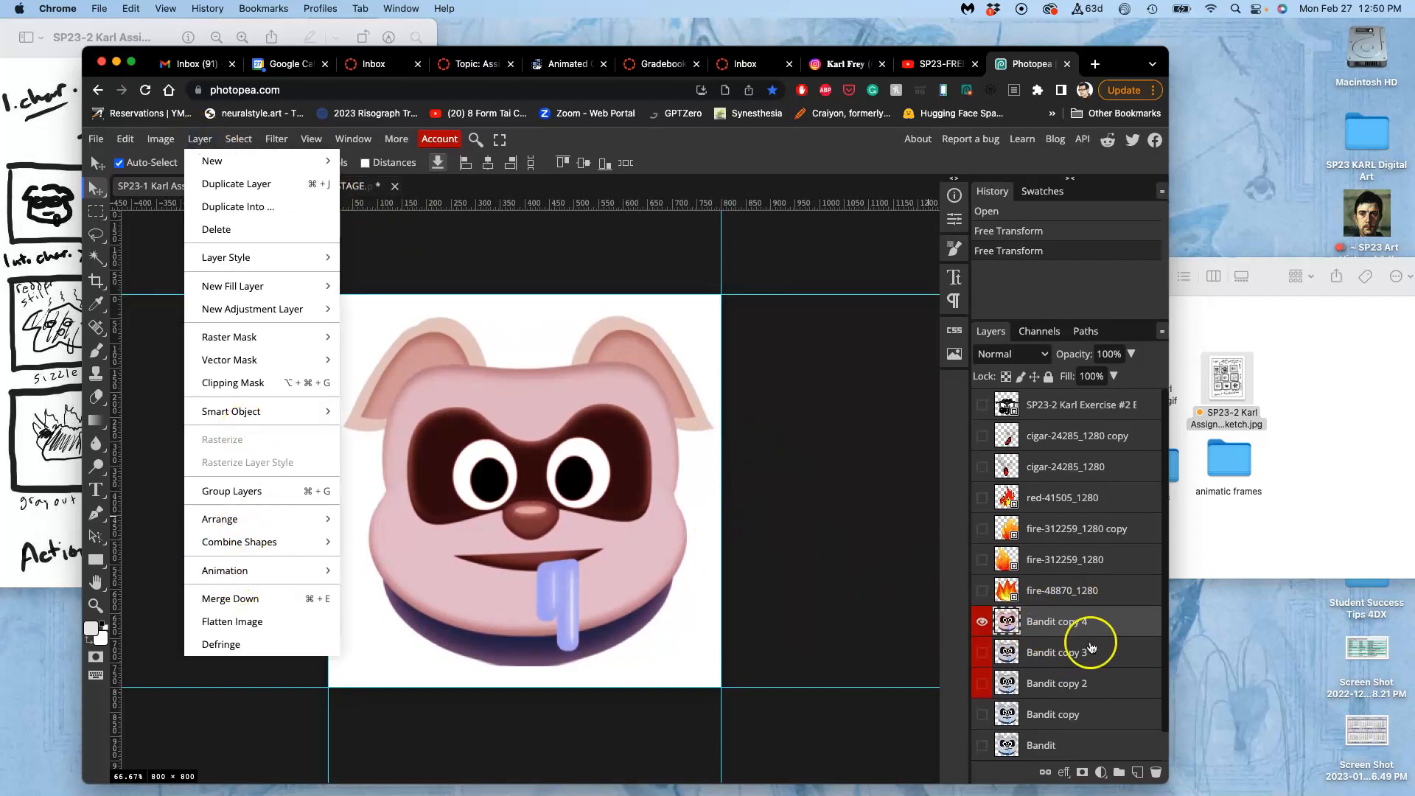
click(1097, 634)
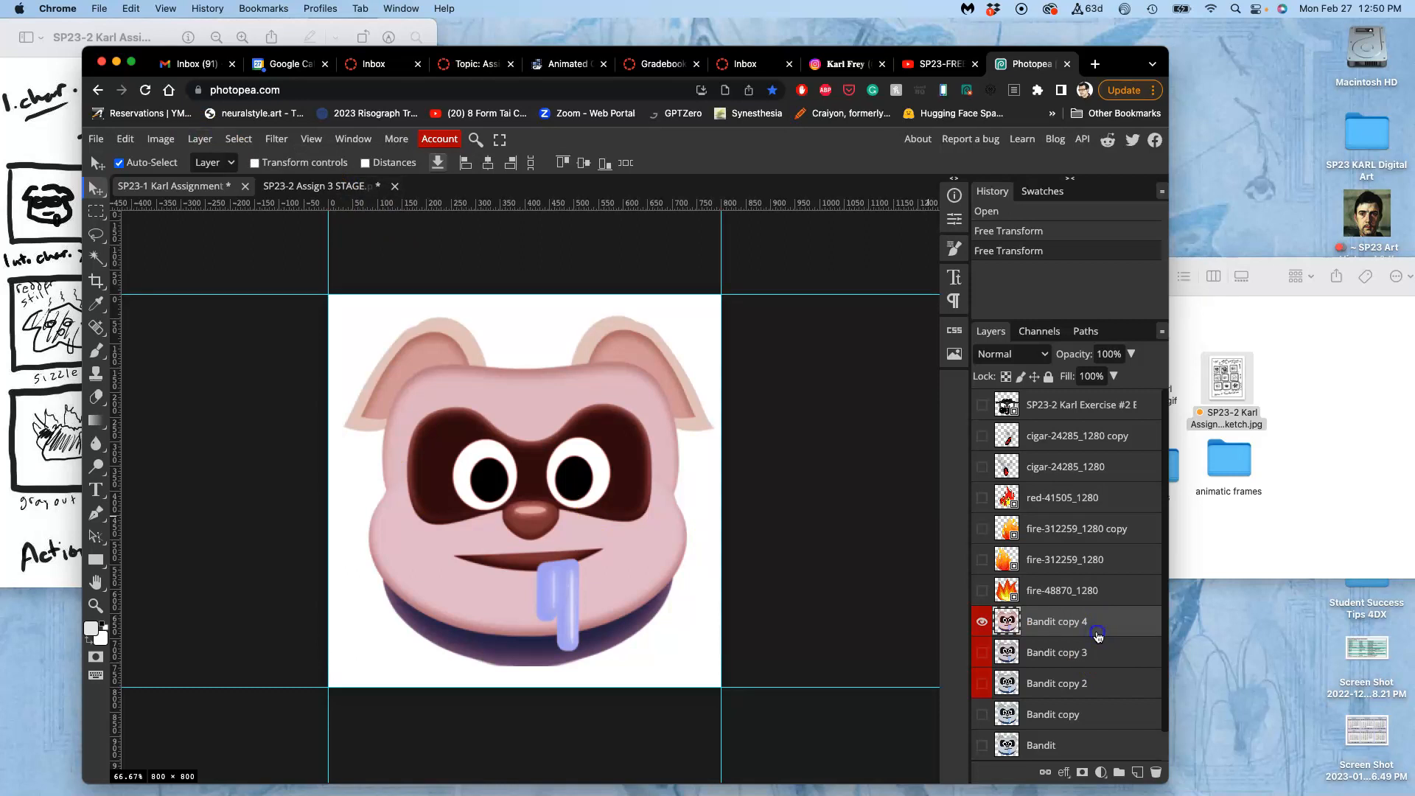
scroll(1097, 635, down, 1)
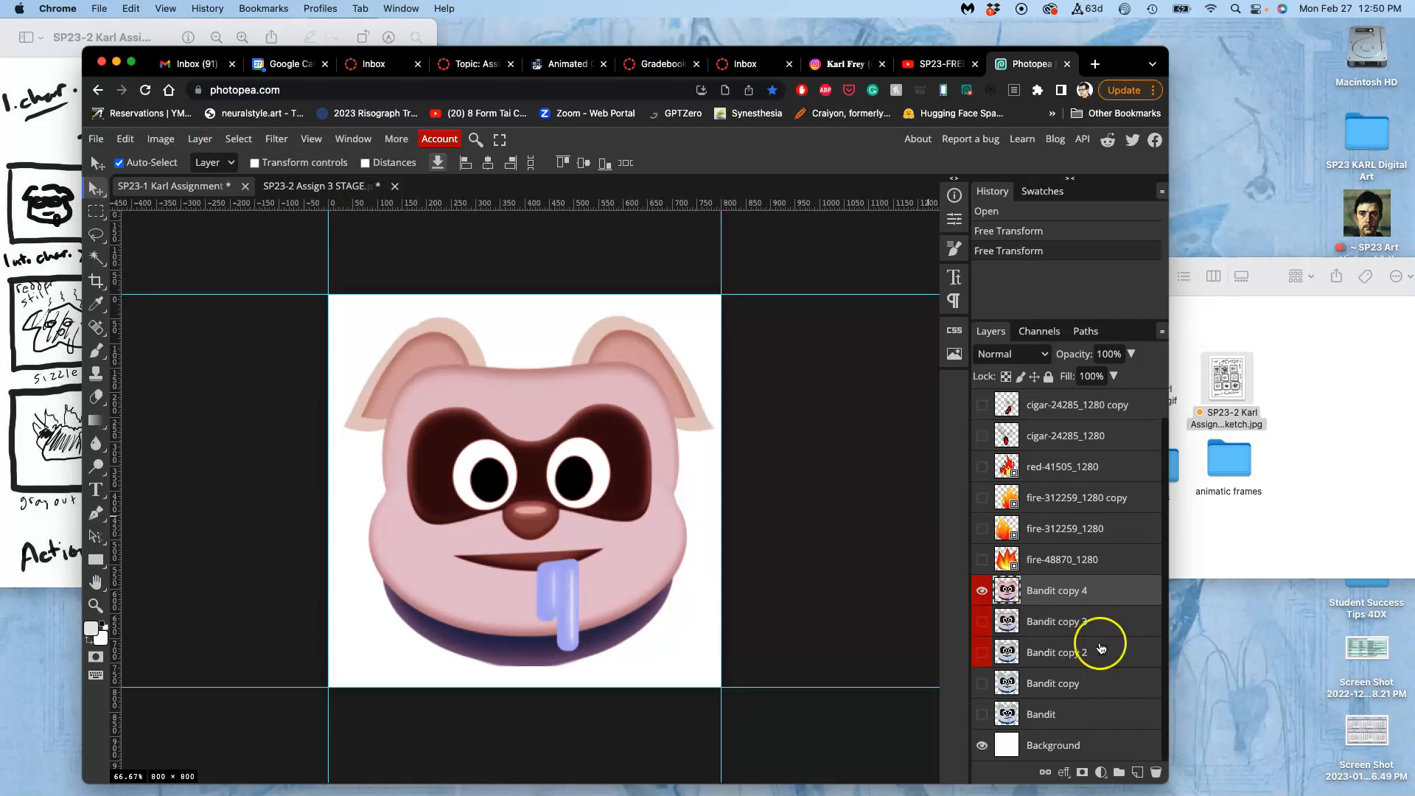
shift+click(1097, 747)
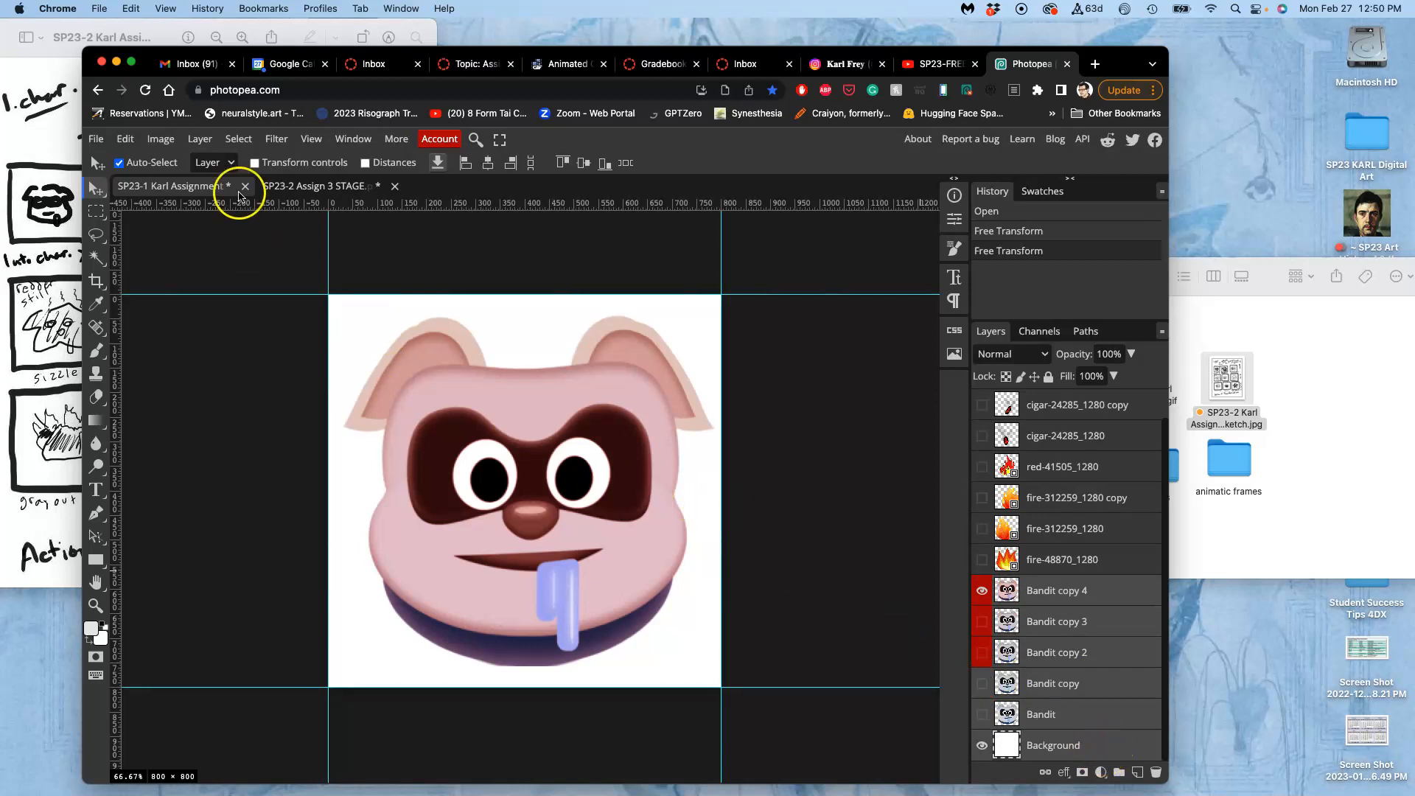
click(201, 138)
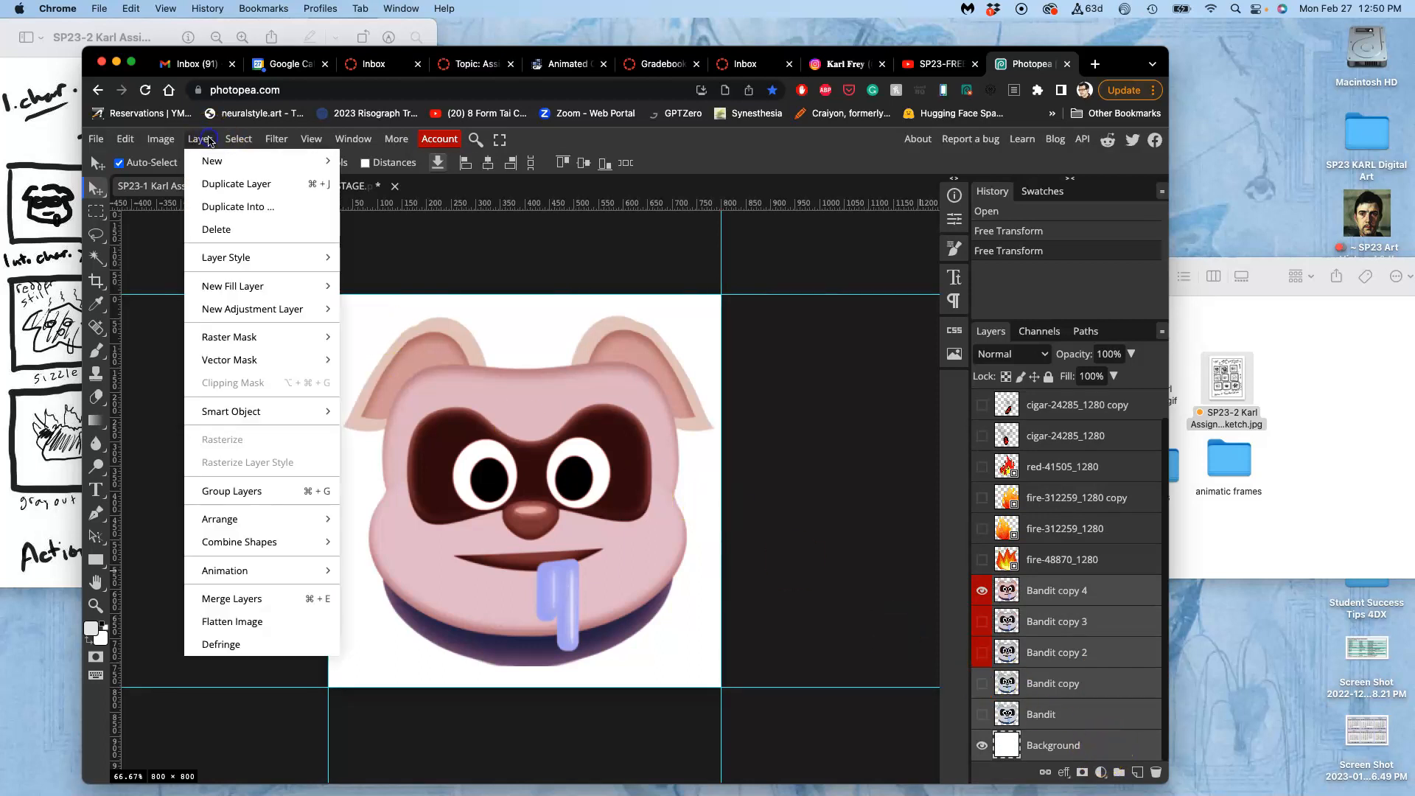
click(257, 599)
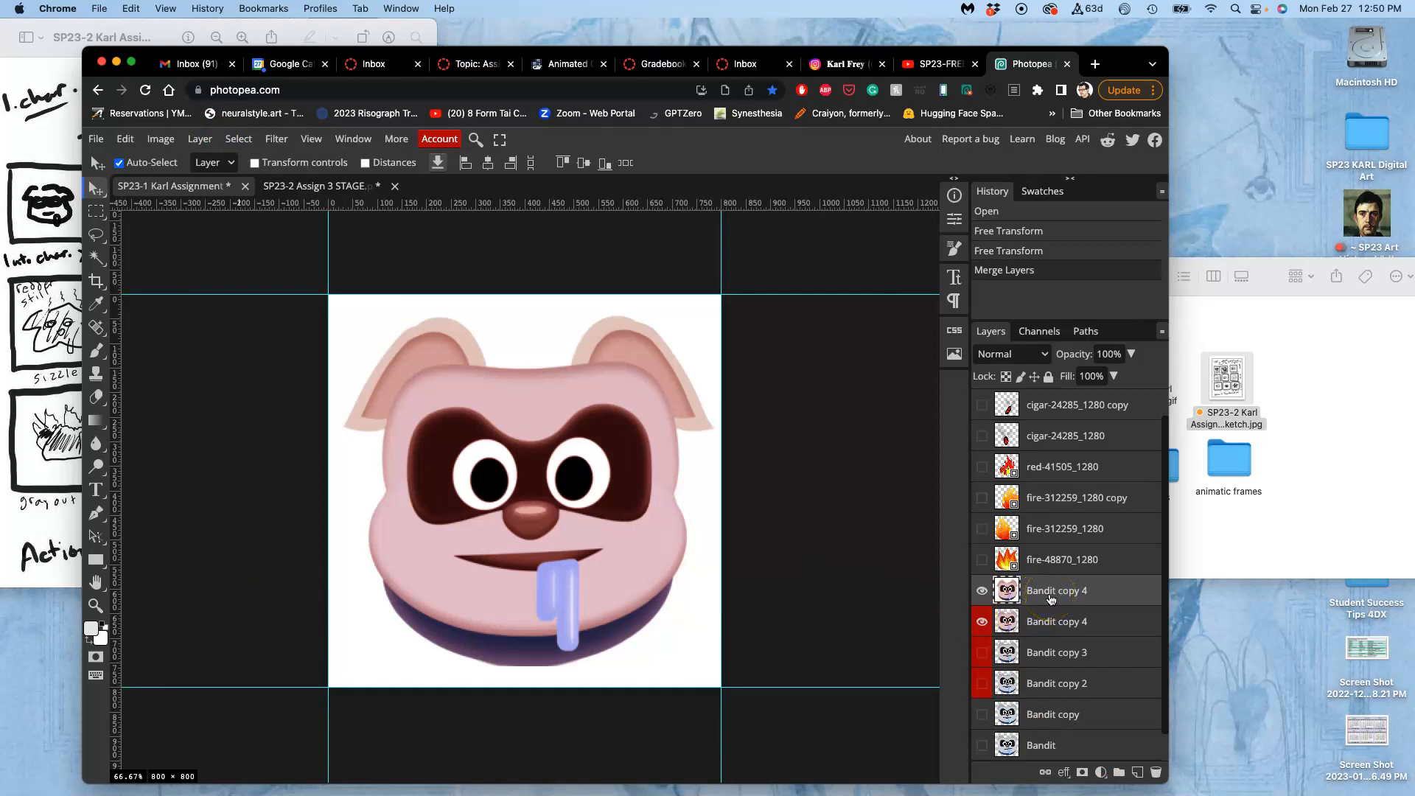
Copy the whole merged pink face and paste it as a new layer in the STAGE document.
key(super+a)
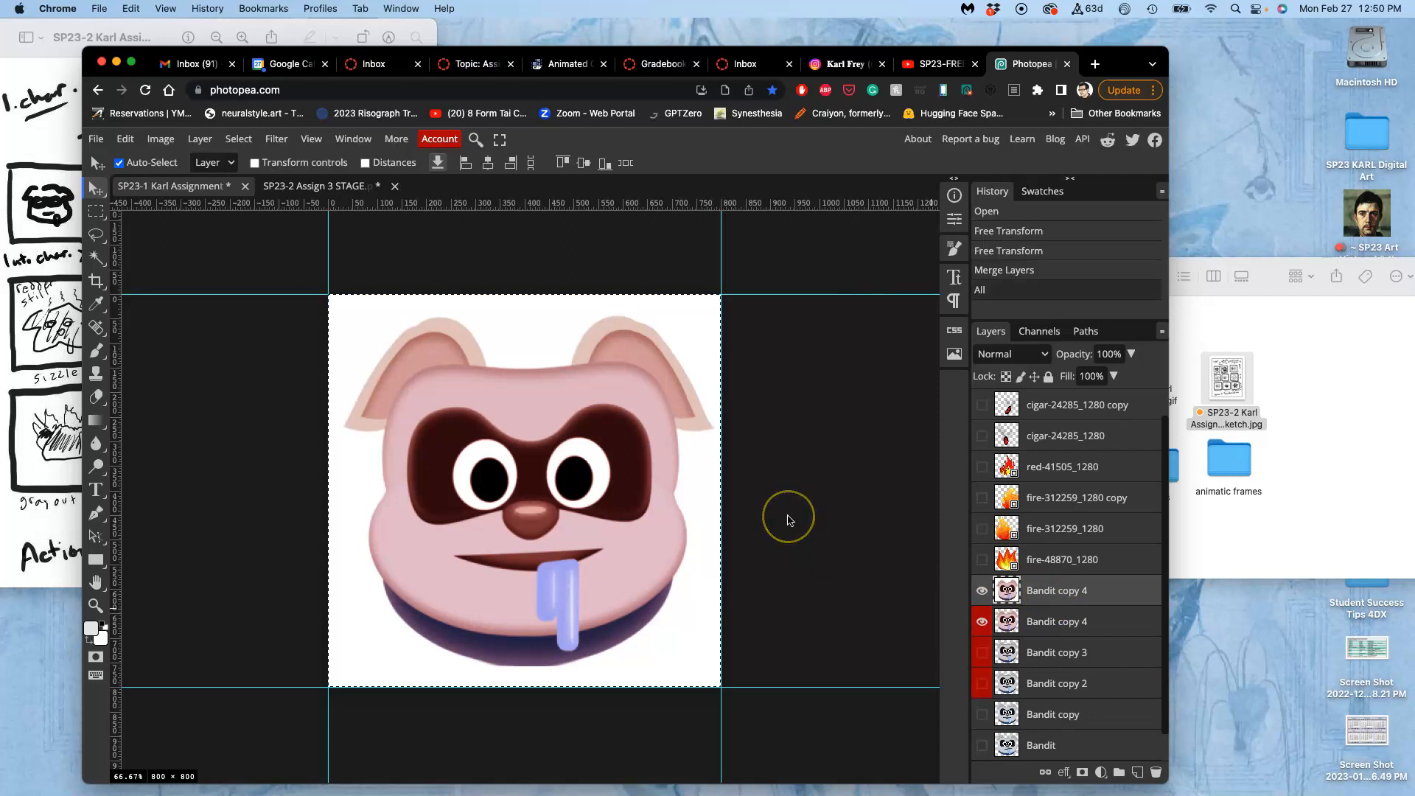
click(317, 186)
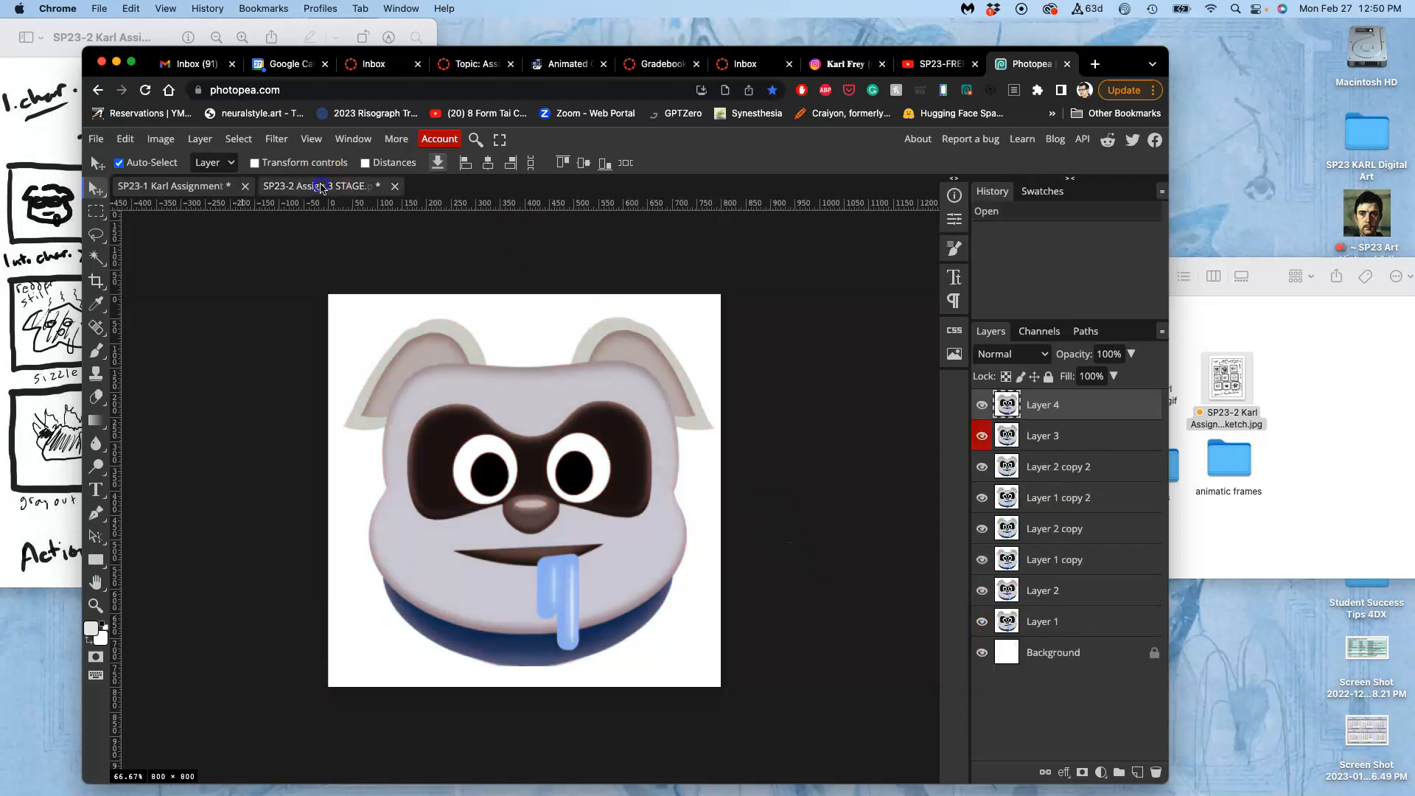
key(super+v)
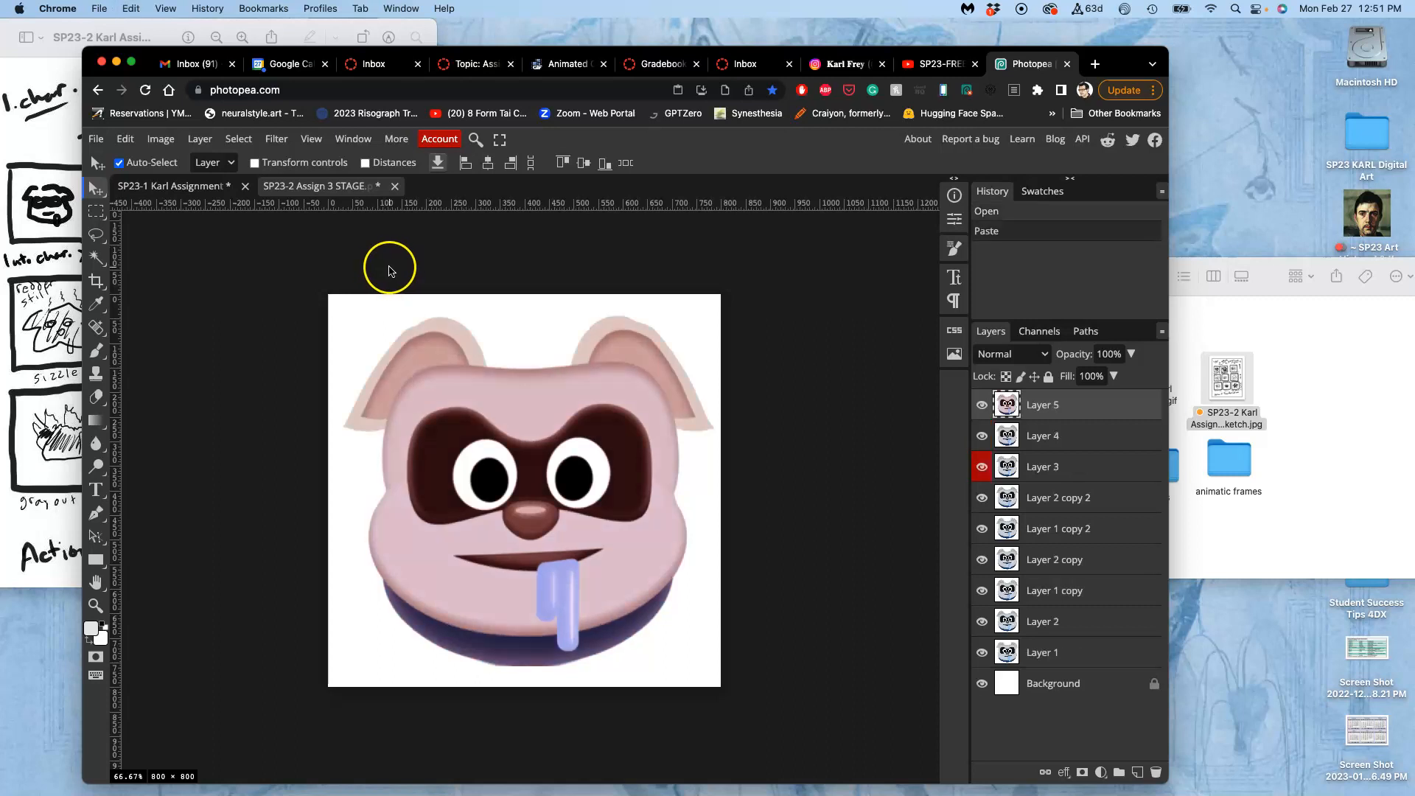
Toggle the visibility of Layers 5, 4 and 3 to preview the face turning red, leaving them all shown.
click(981, 404)
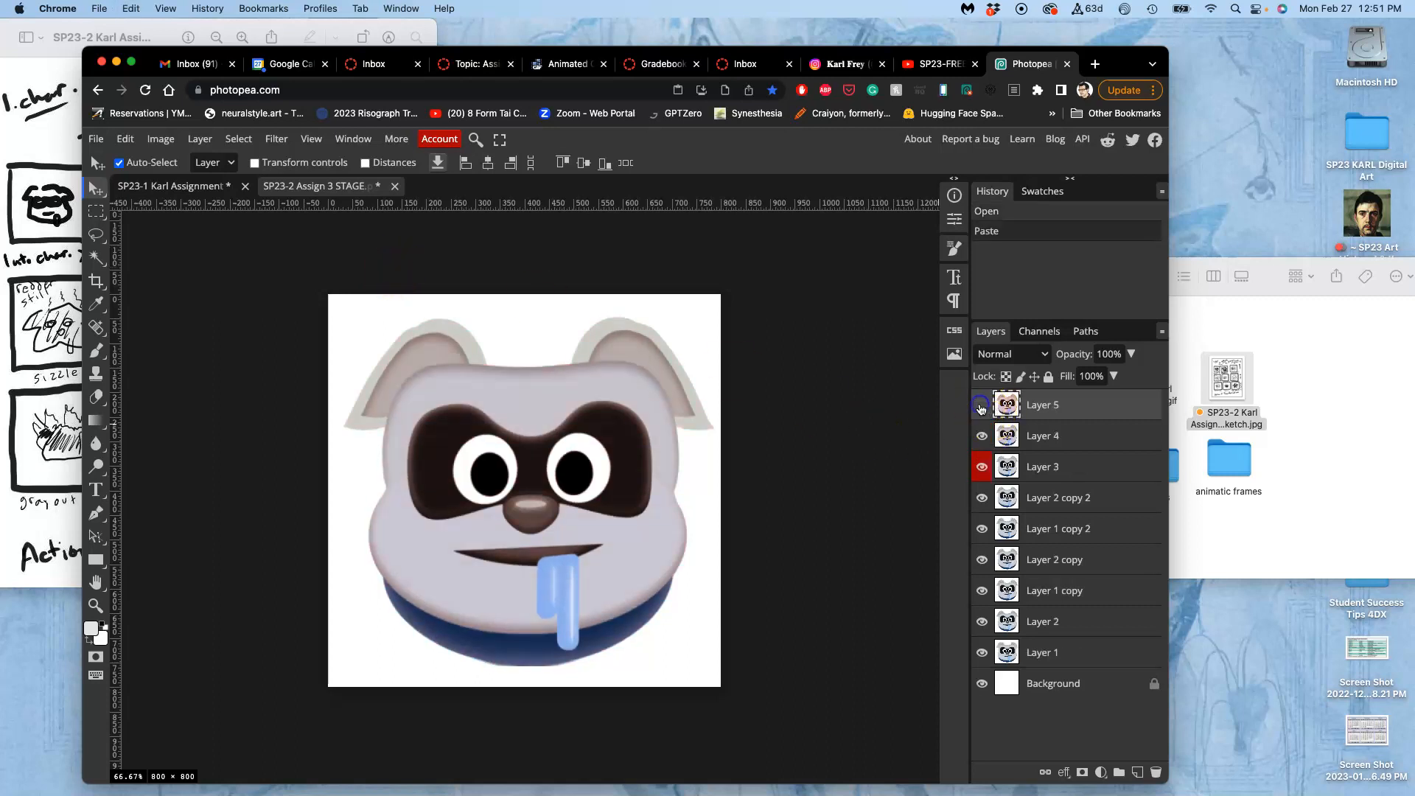
click(981, 435)
click(981, 435)
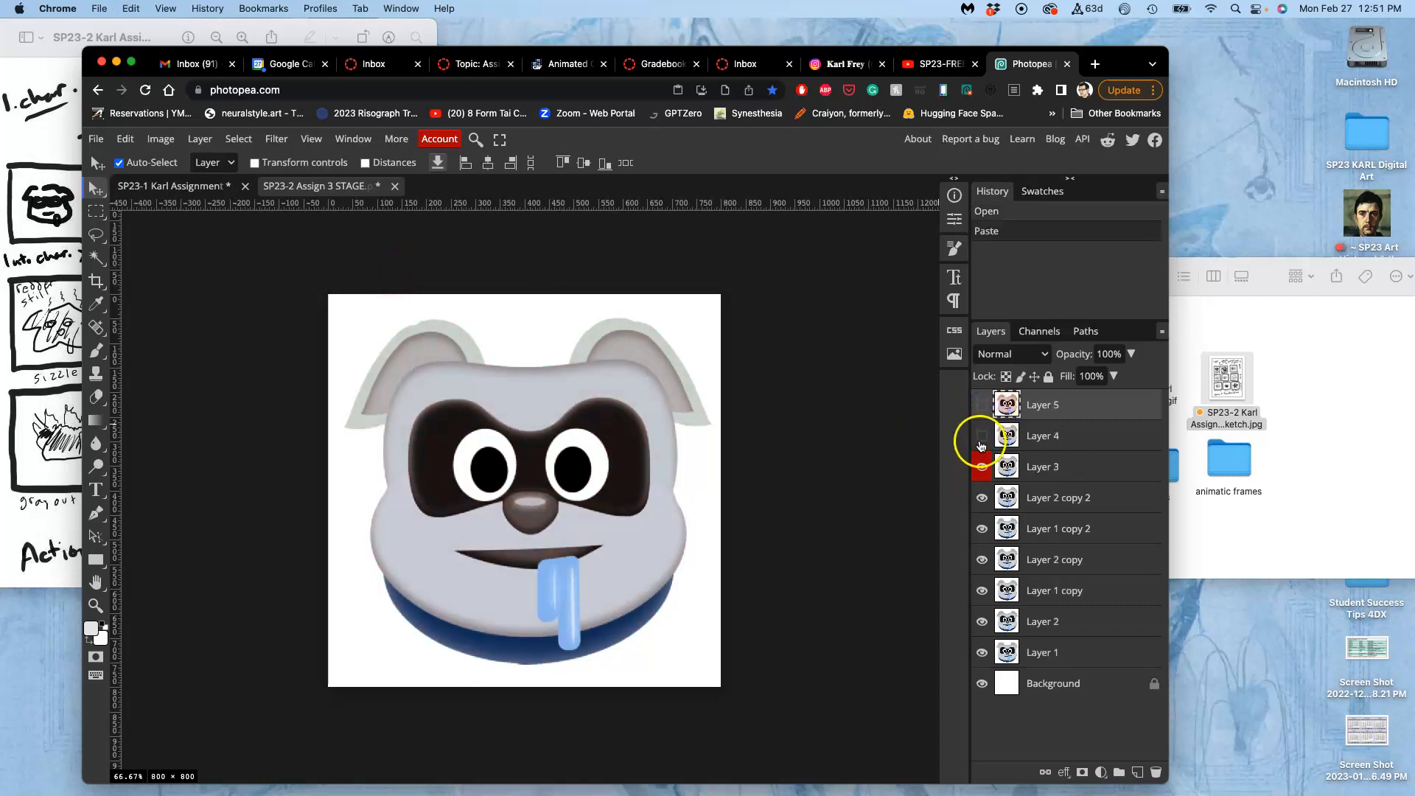
click(982, 437)
click(983, 466)
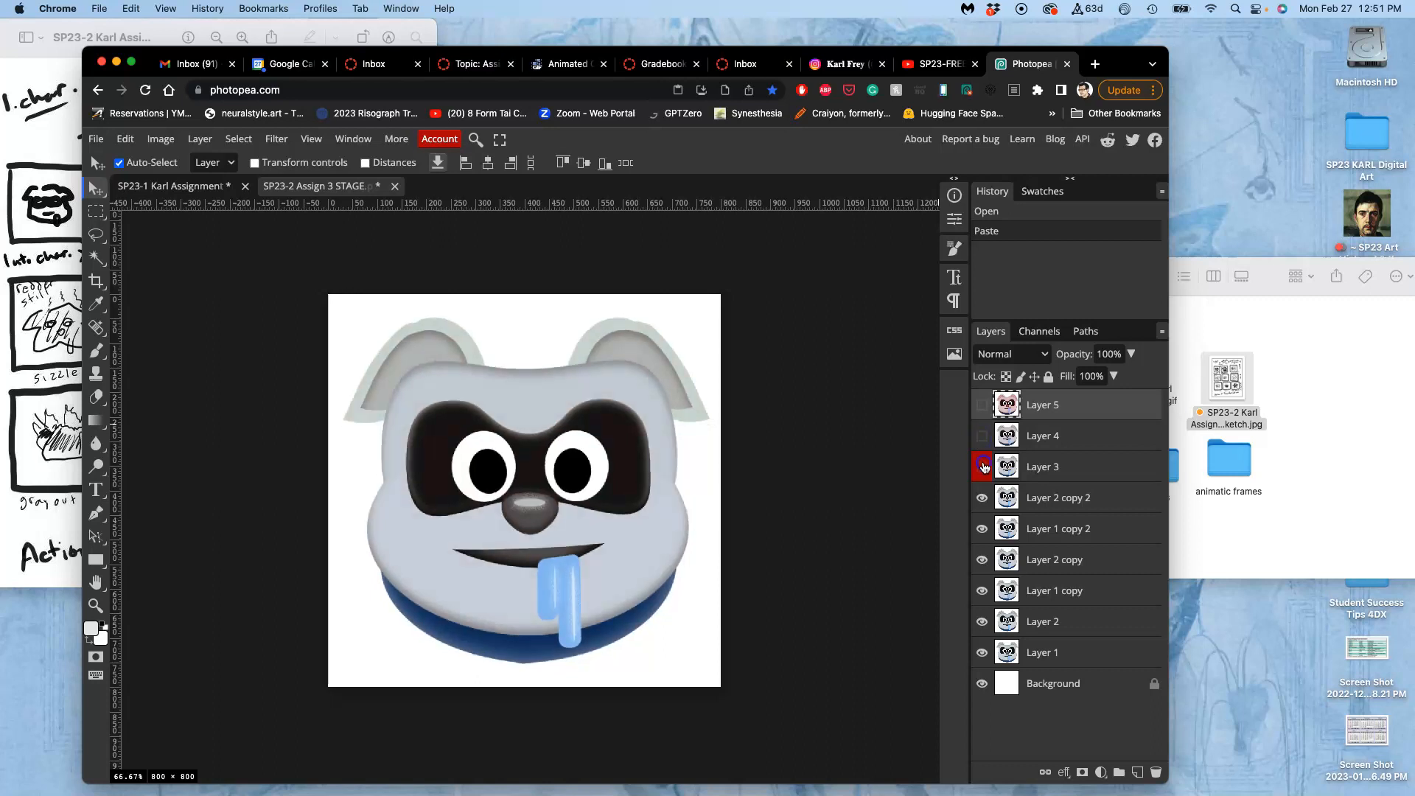
click(982, 467)
click(983, 437)
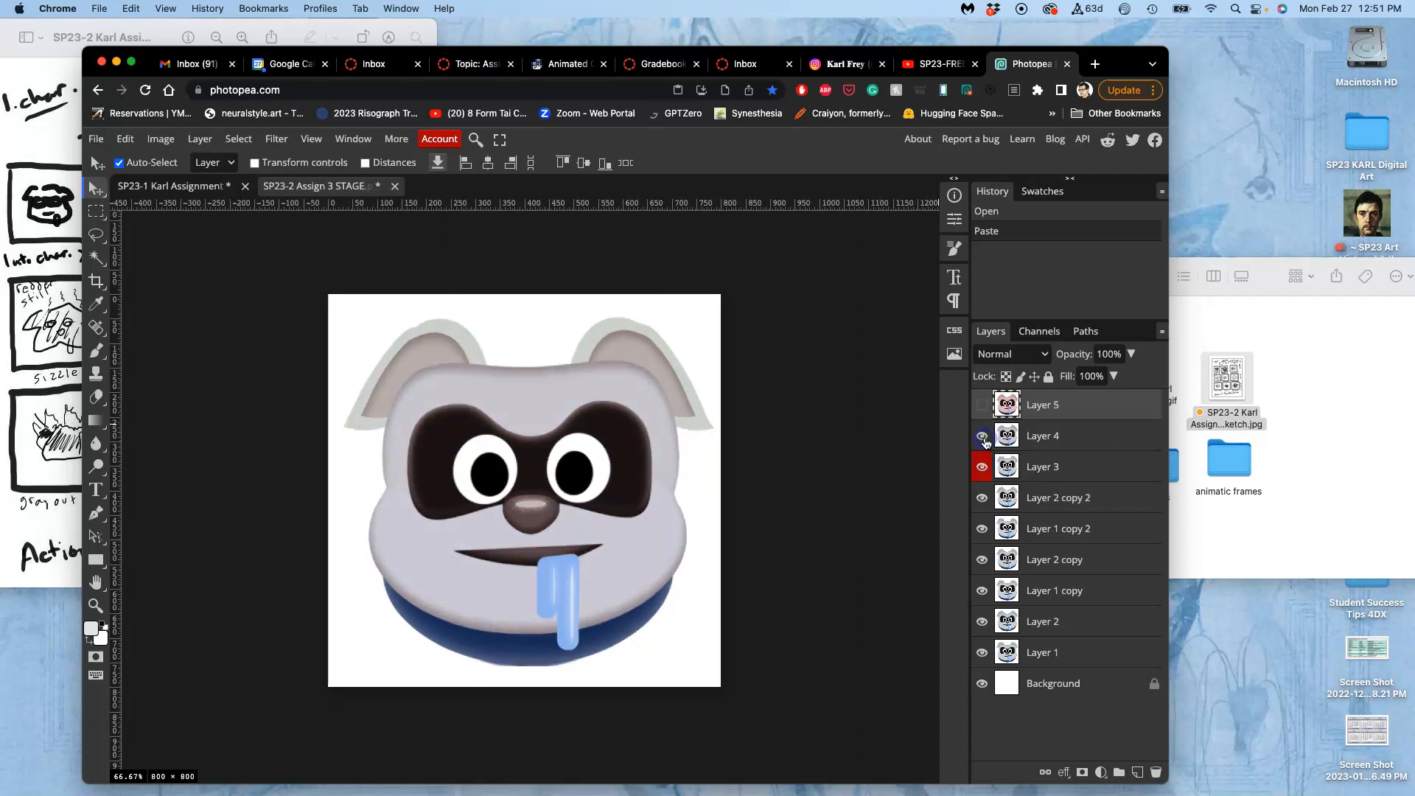
click(983, 406)
click(983, 405)
click(982, 408)
Save the changes to SP23-2 Assign 3 STAGE.psd.
click(789, 364)
key(super+s)
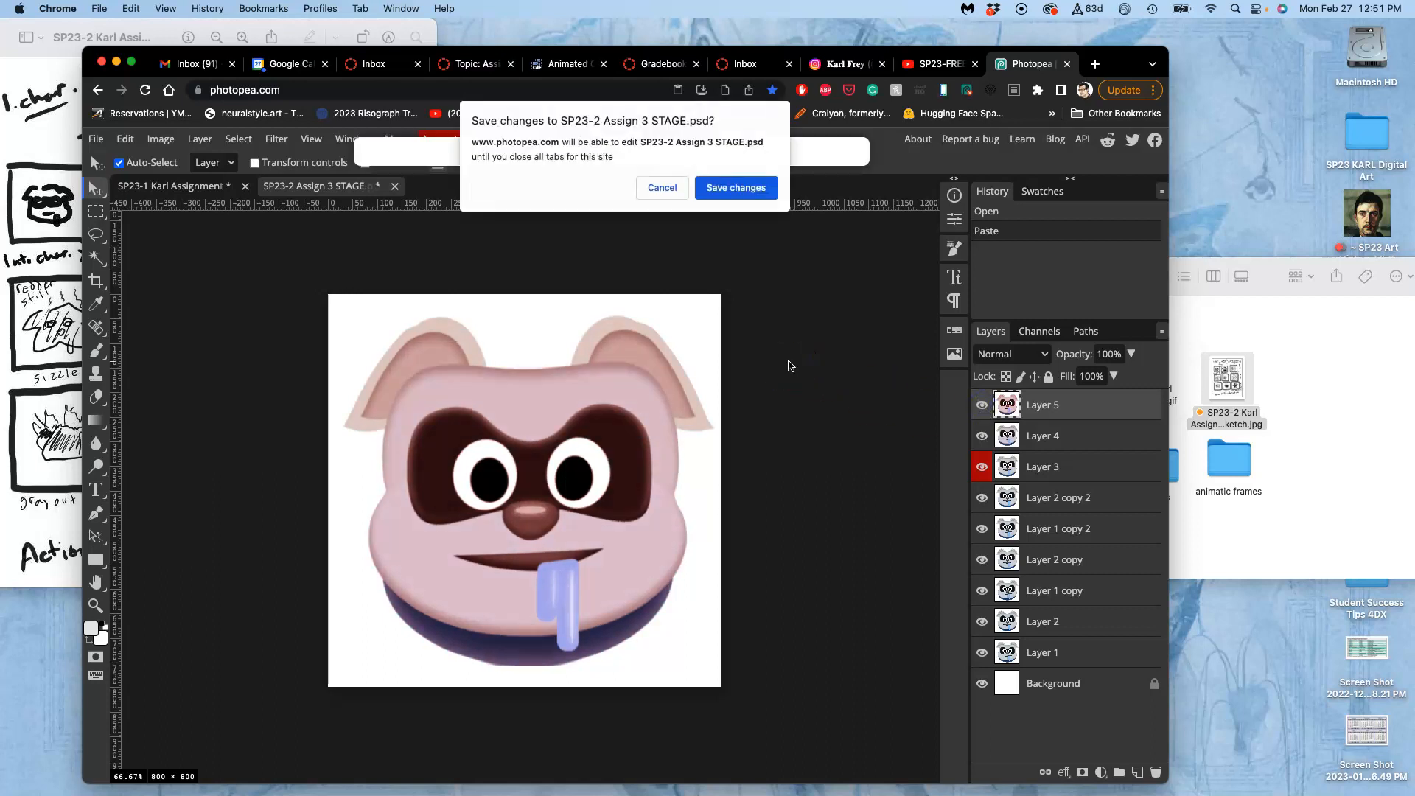
click(759, 188)
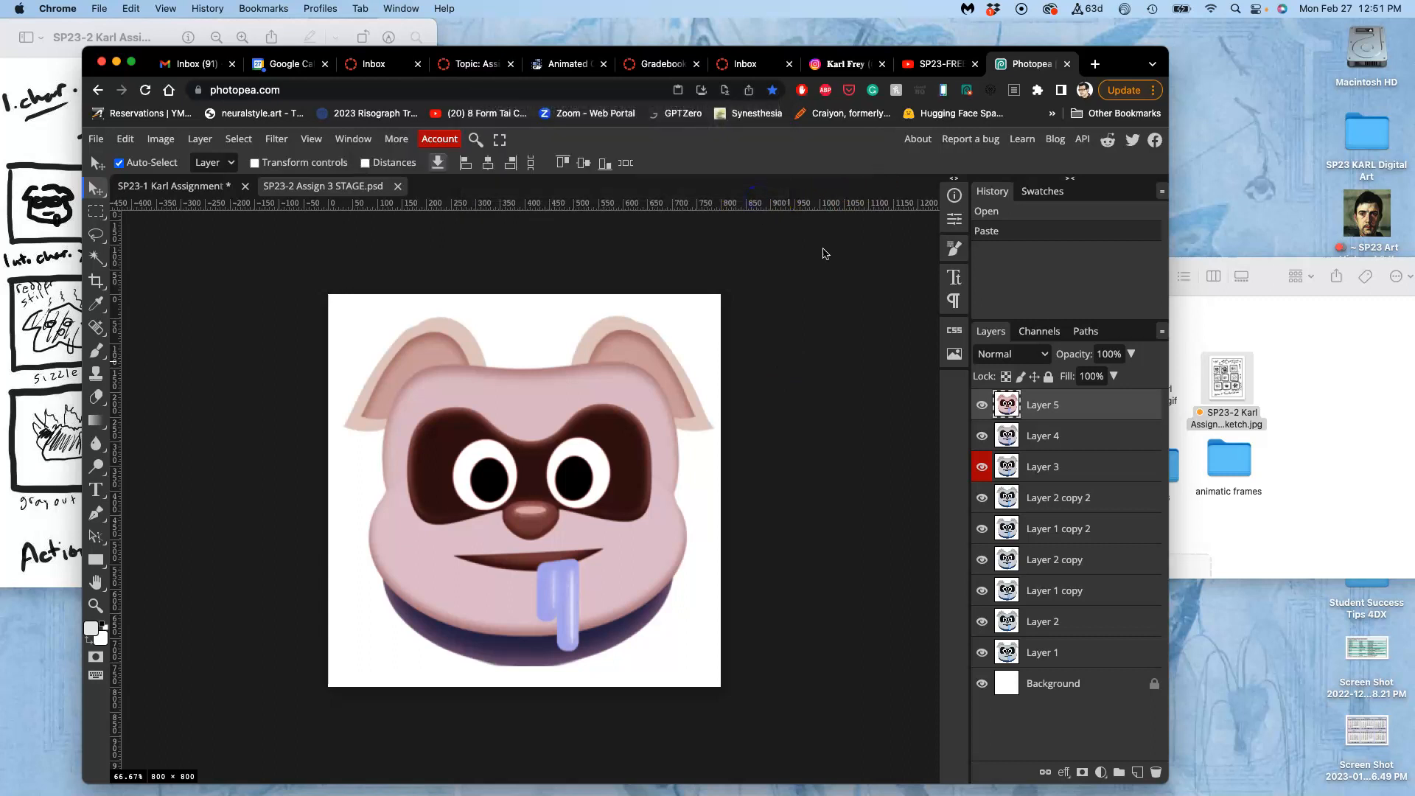
In Finder, tag the SP23-2 Assign 3 STAGE.psd file blue in the Assign #3 folder and return to Photopea.
click(1227, 339)
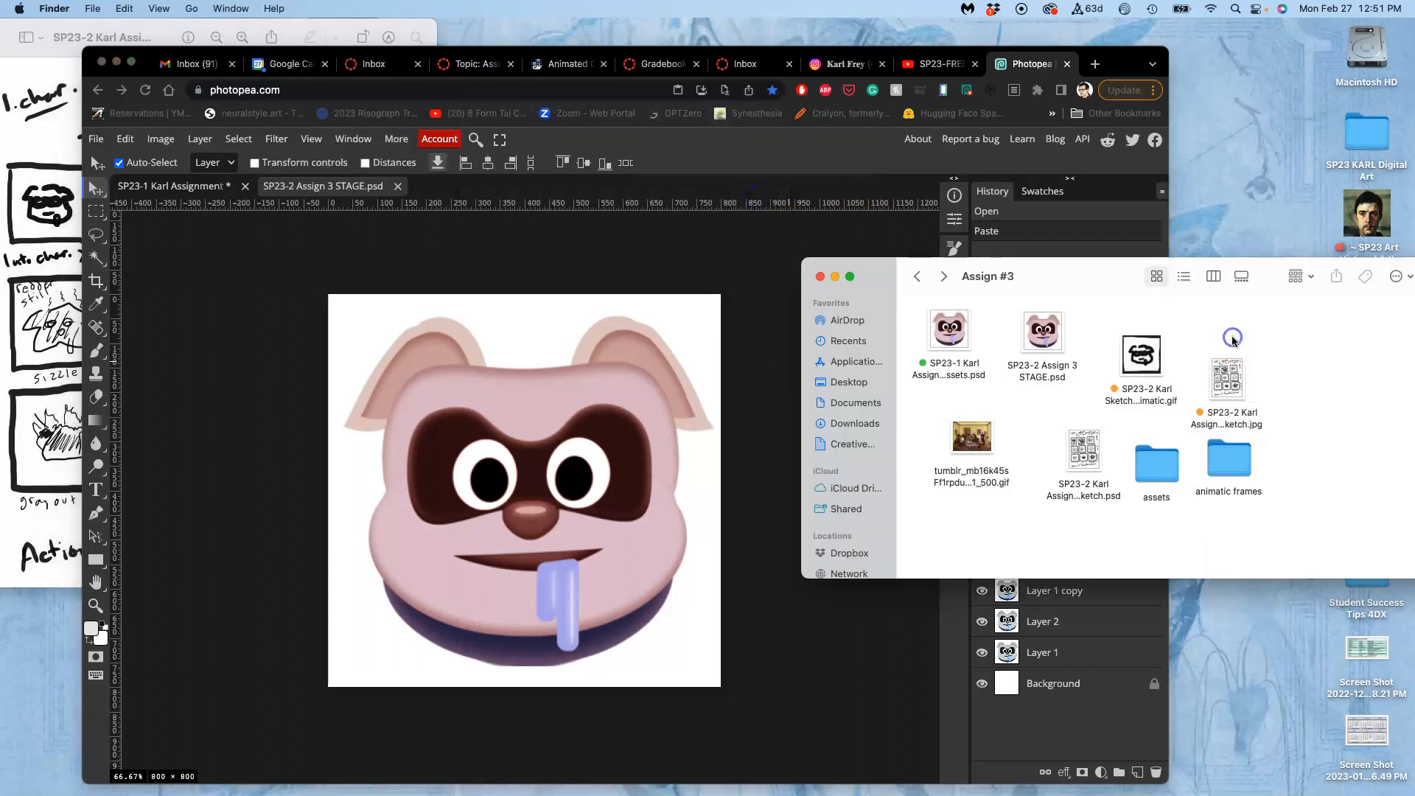
right_click(1042, 366)
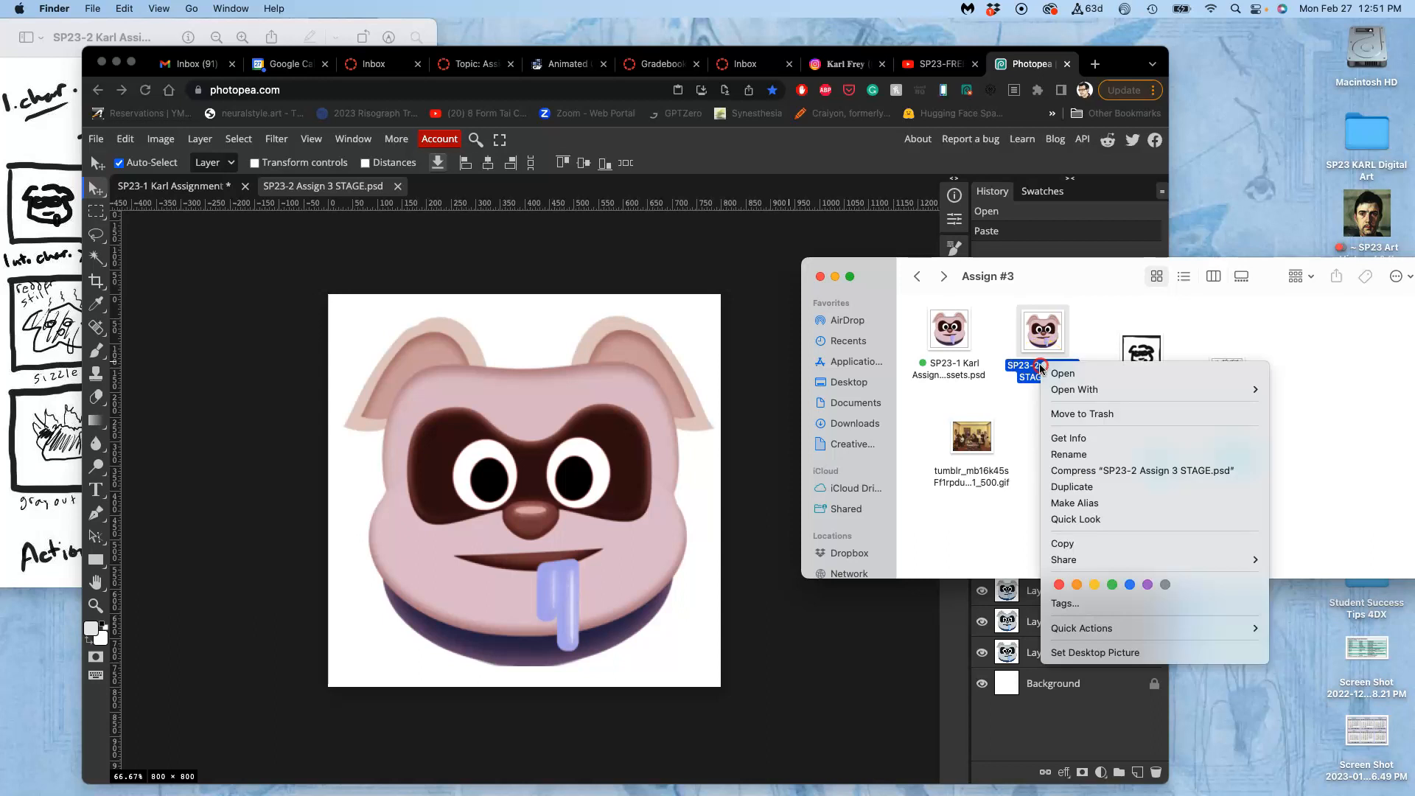
click(1129, 584)
click(1064, 418)
drag(961, 324, 665, 408)
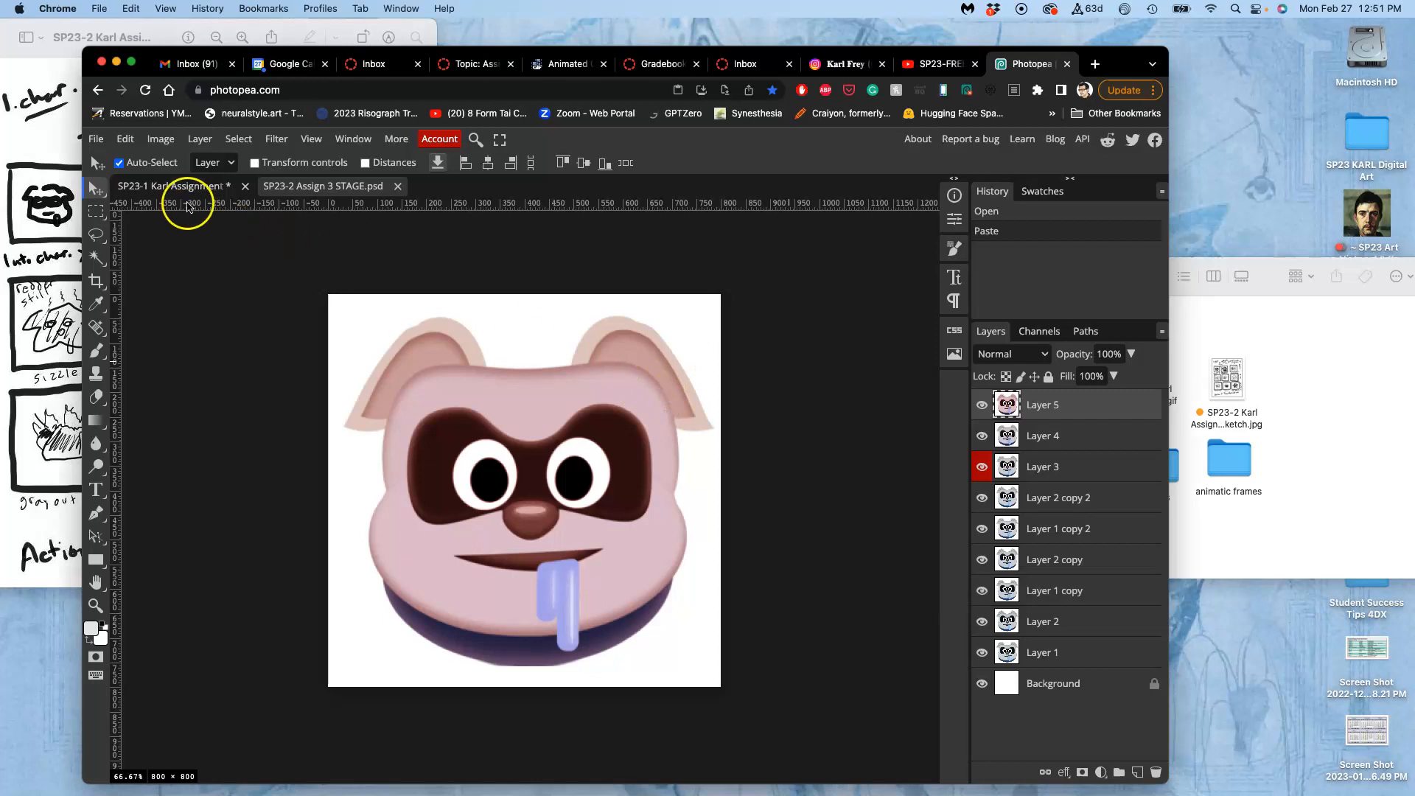
Return to the Assets document, check the storyboard sketch's sizzle frame in Preview, and deselect the canvas selection.
click(190, 193)
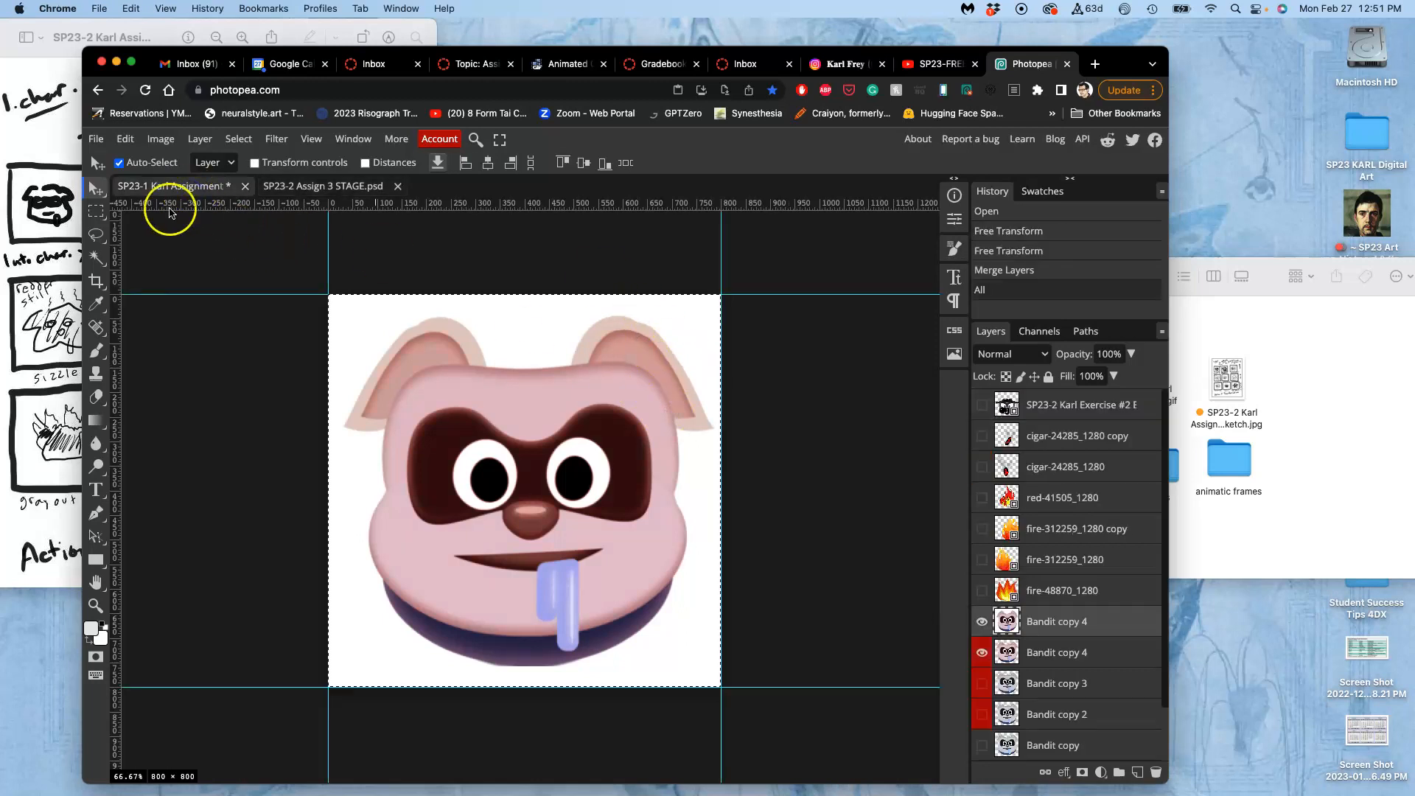
click(44, 324)
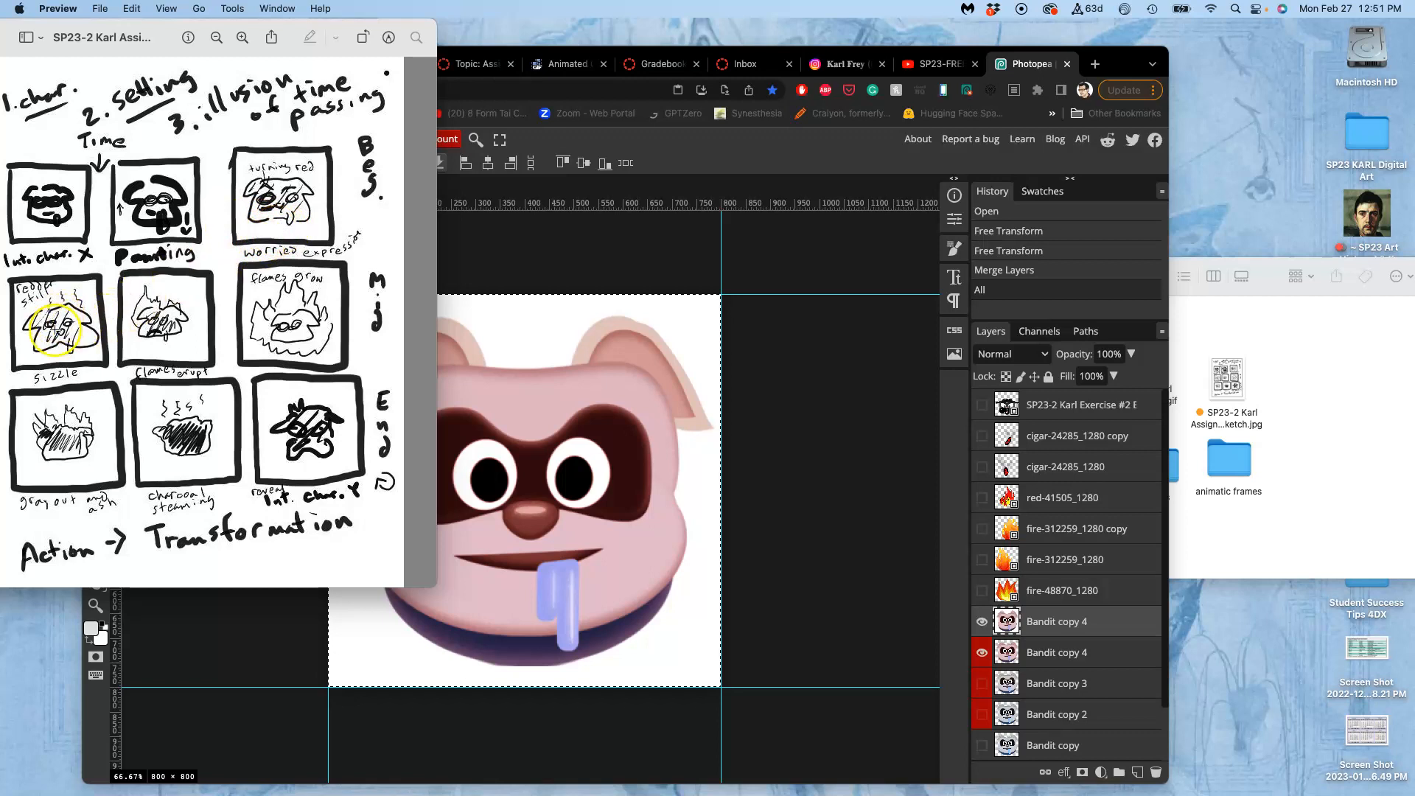
click(512, 330)
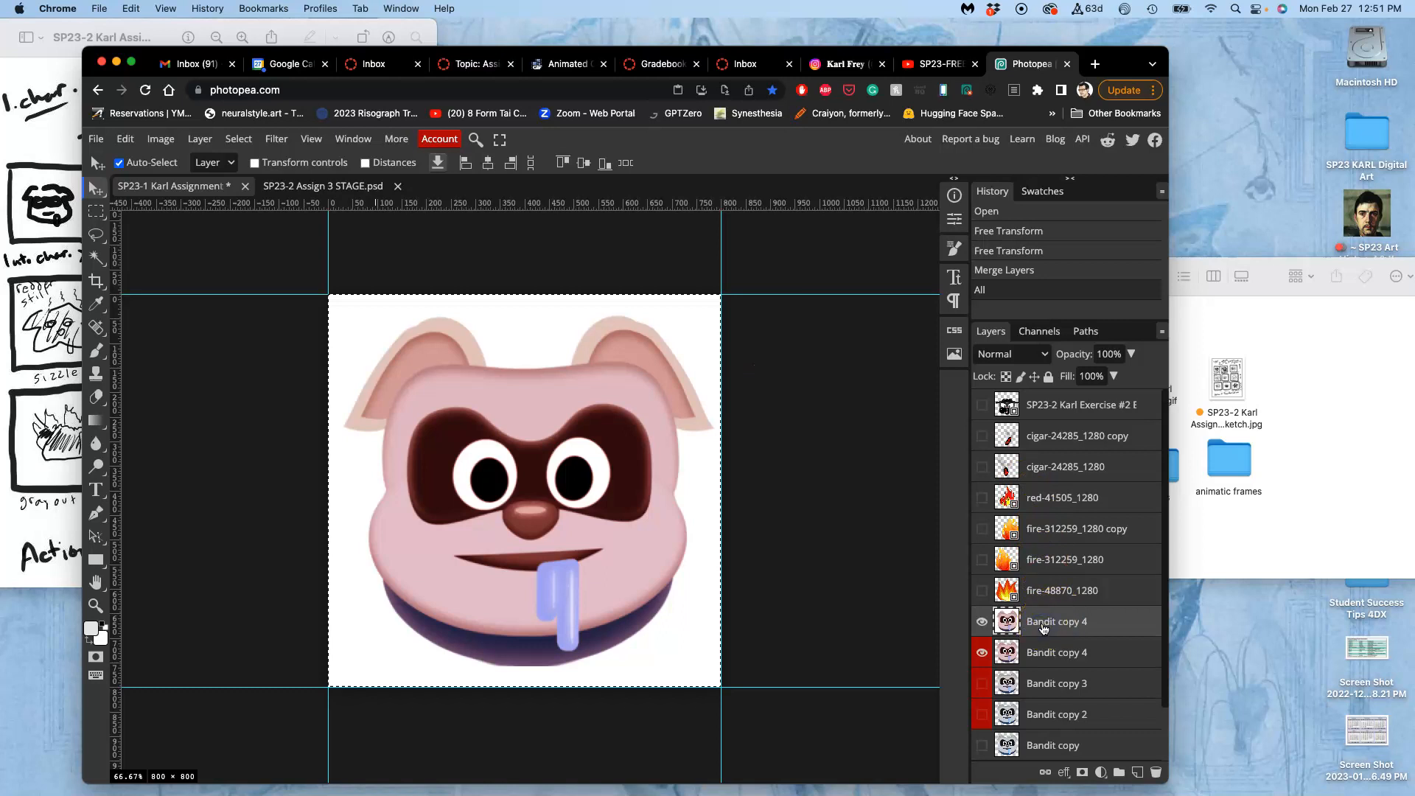
key(super+d)
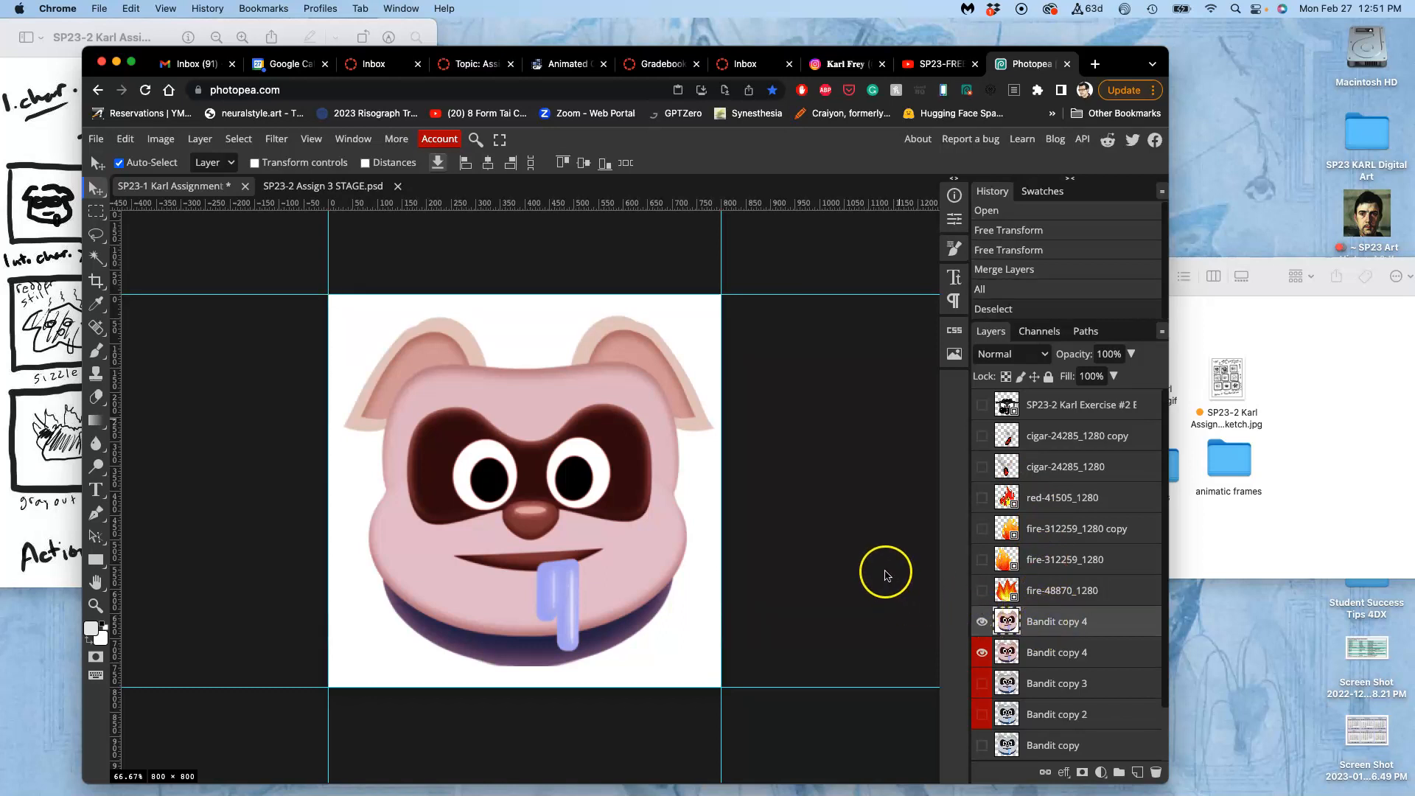
Delete the upper Bandit copy 4 layer and compare the face with the latest frame in the STAGE document.
key(Delete)
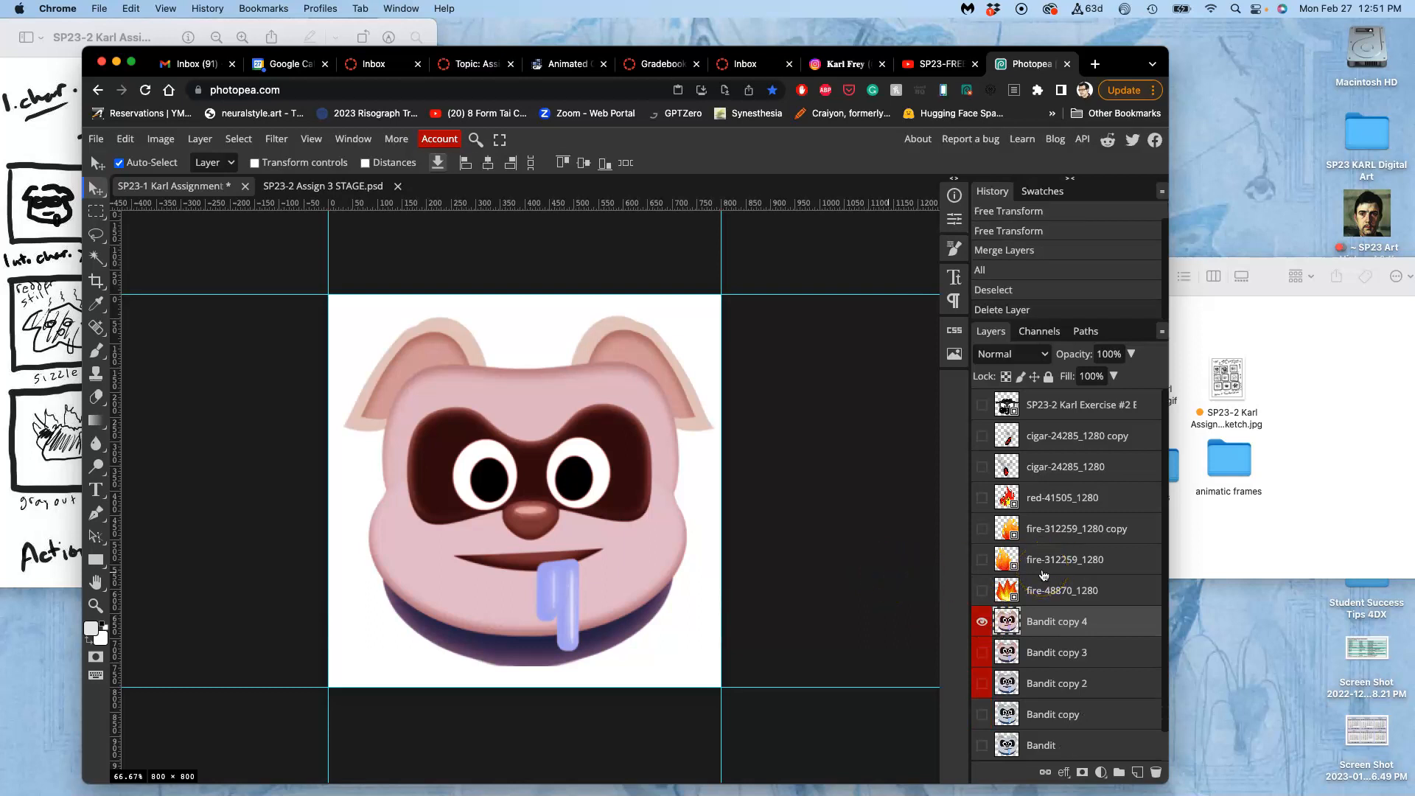
click(354, 187)
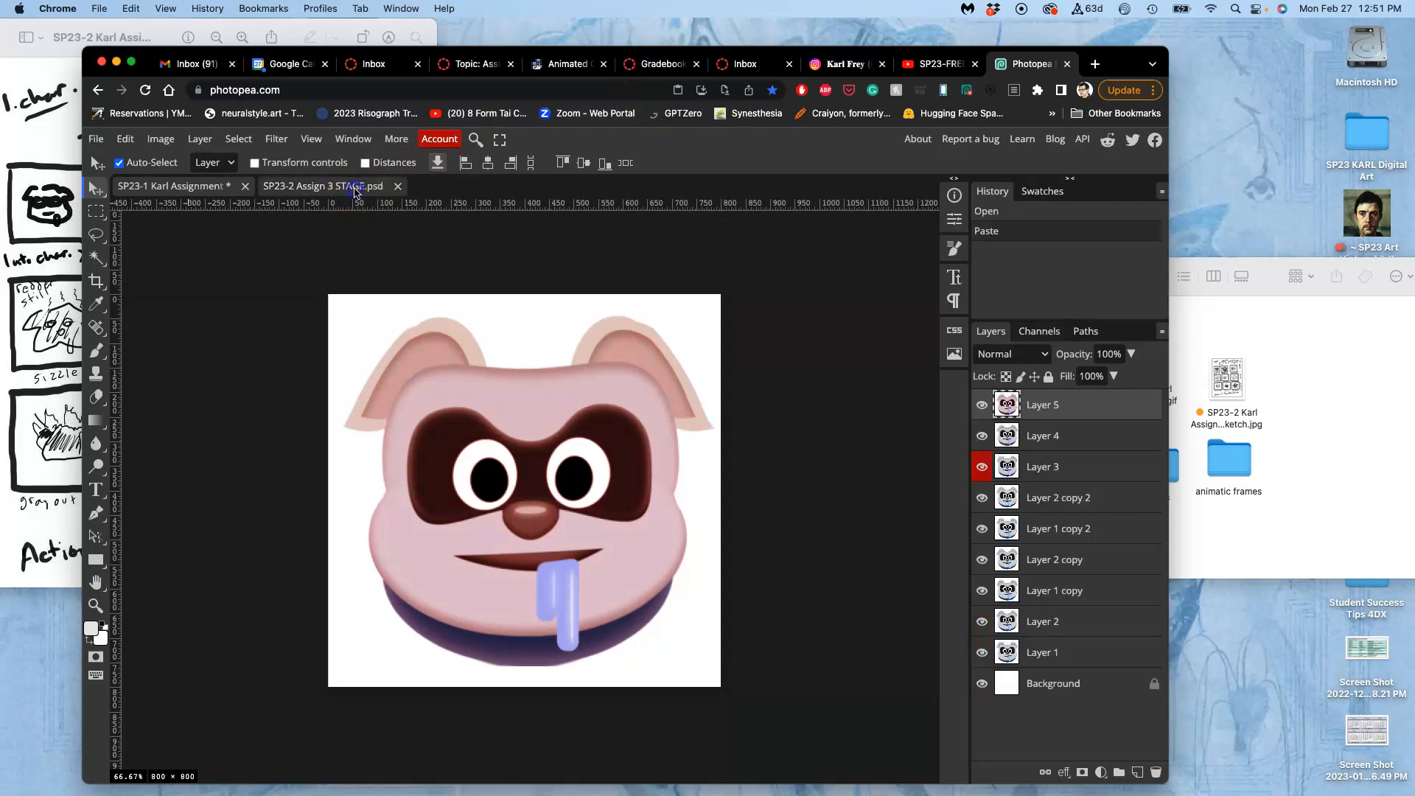
click(156, 190)
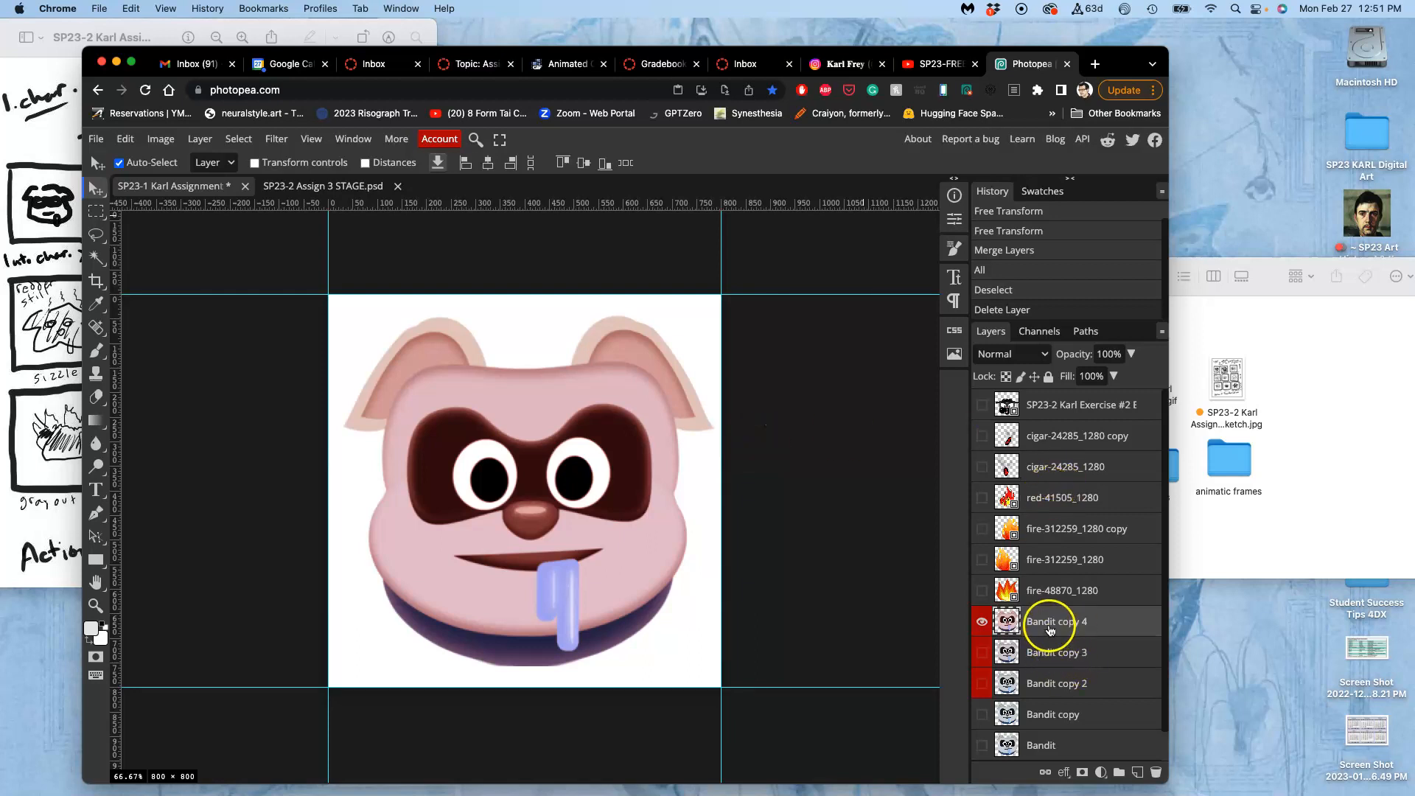
Duplicate the remaining Bandit copy 4 layer and hide the original.
key(super+j)
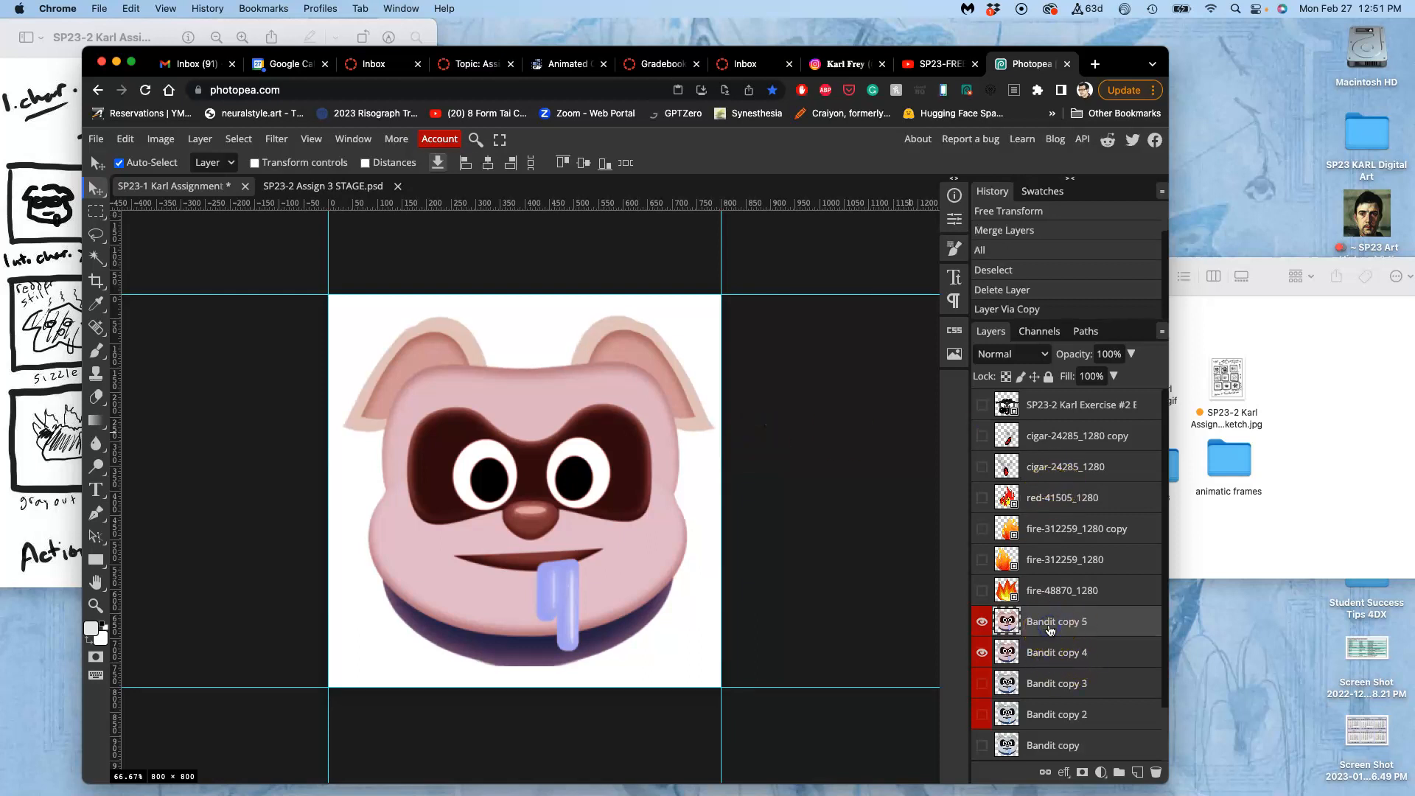
click(980, 653)
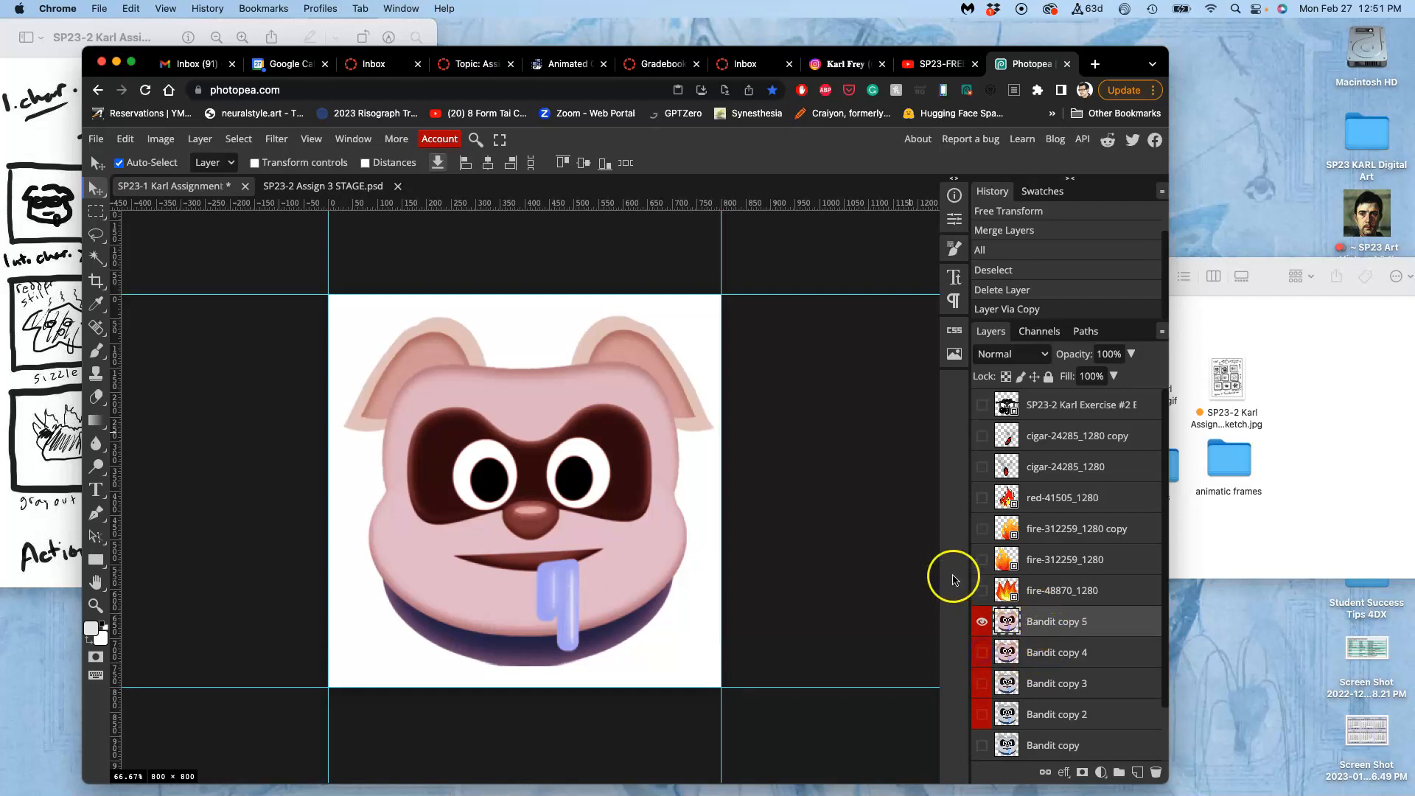
Apply Hue/Saturation to Bandit copy 5 in the Red range with hue 13, saturation 38 and lightness -8.
click(161, 138)
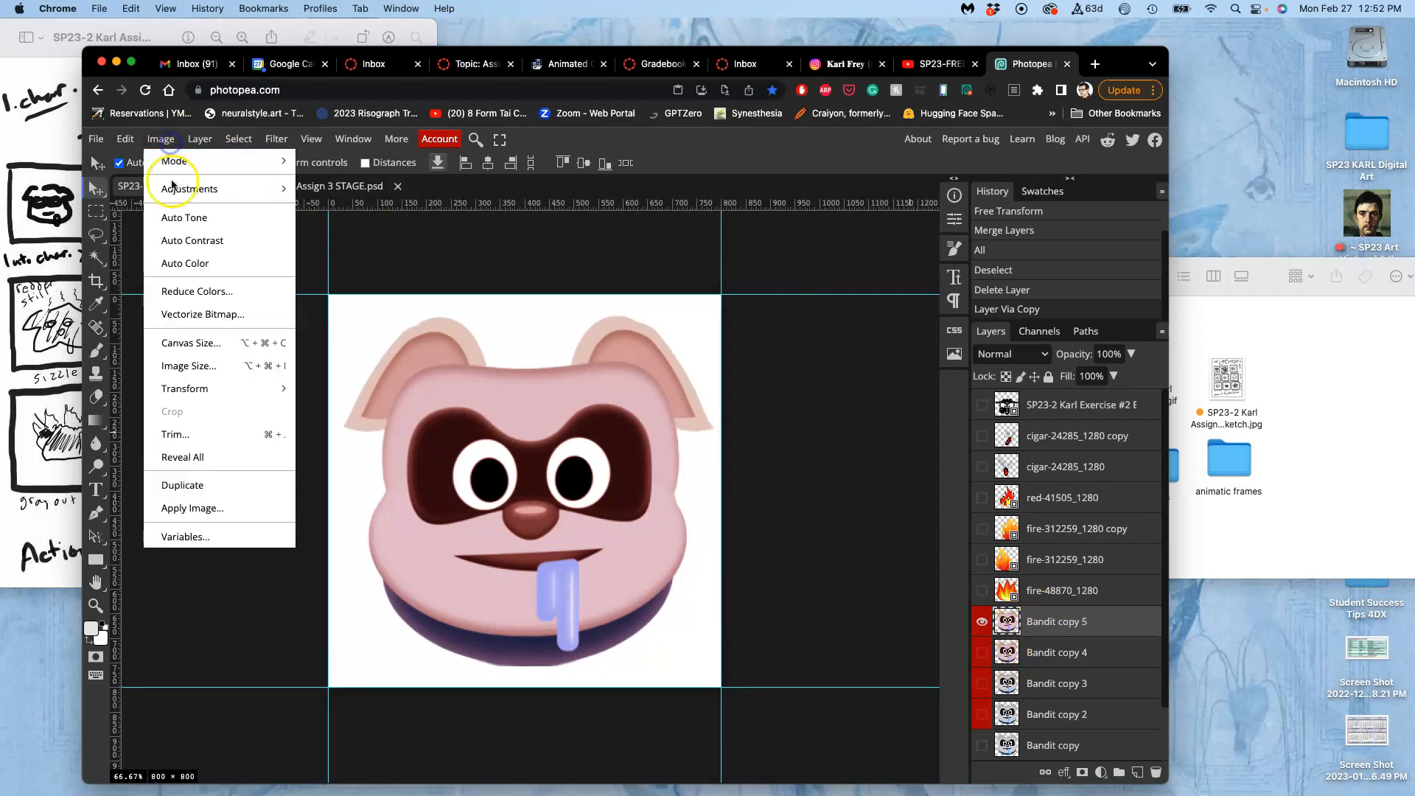
mouse_move(193, 189)
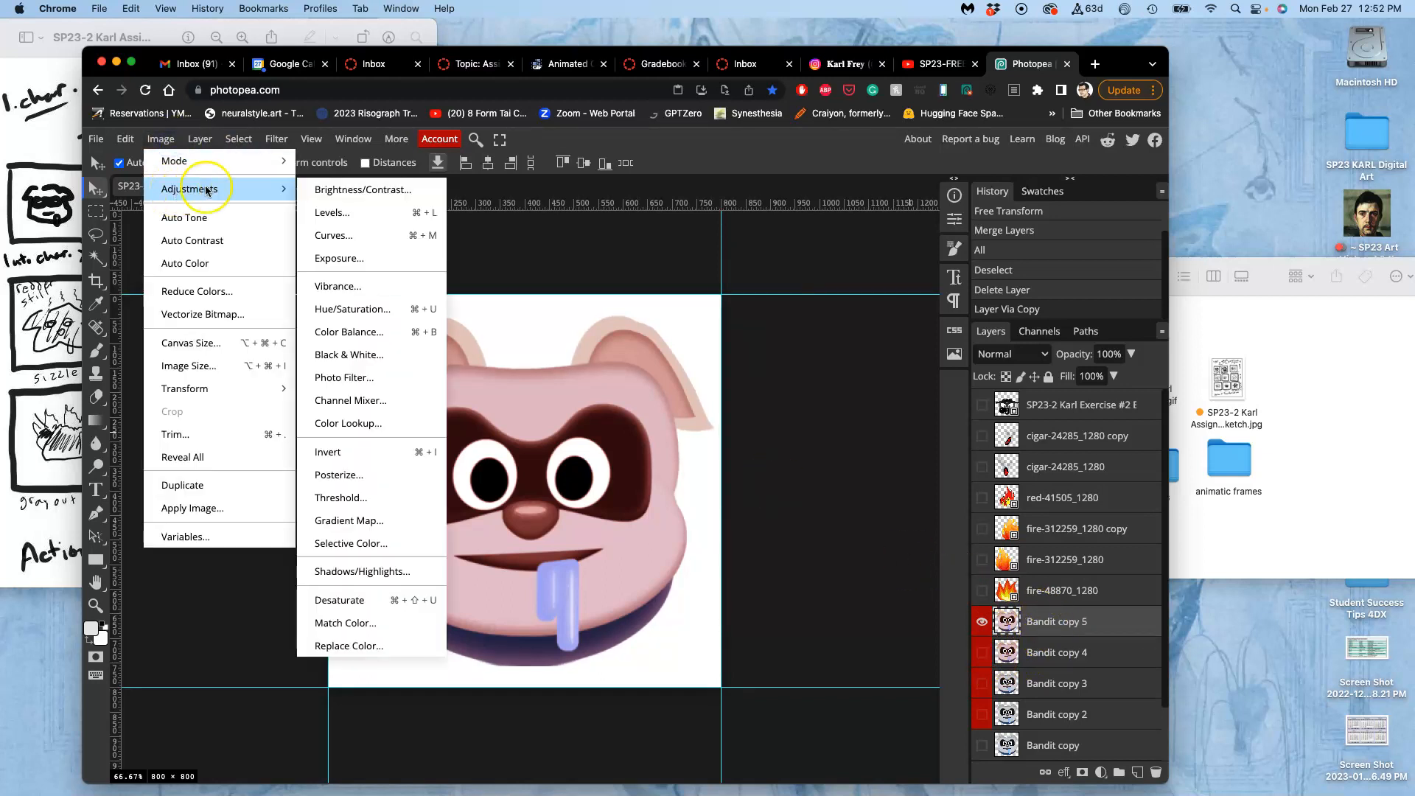
click(363, 311)
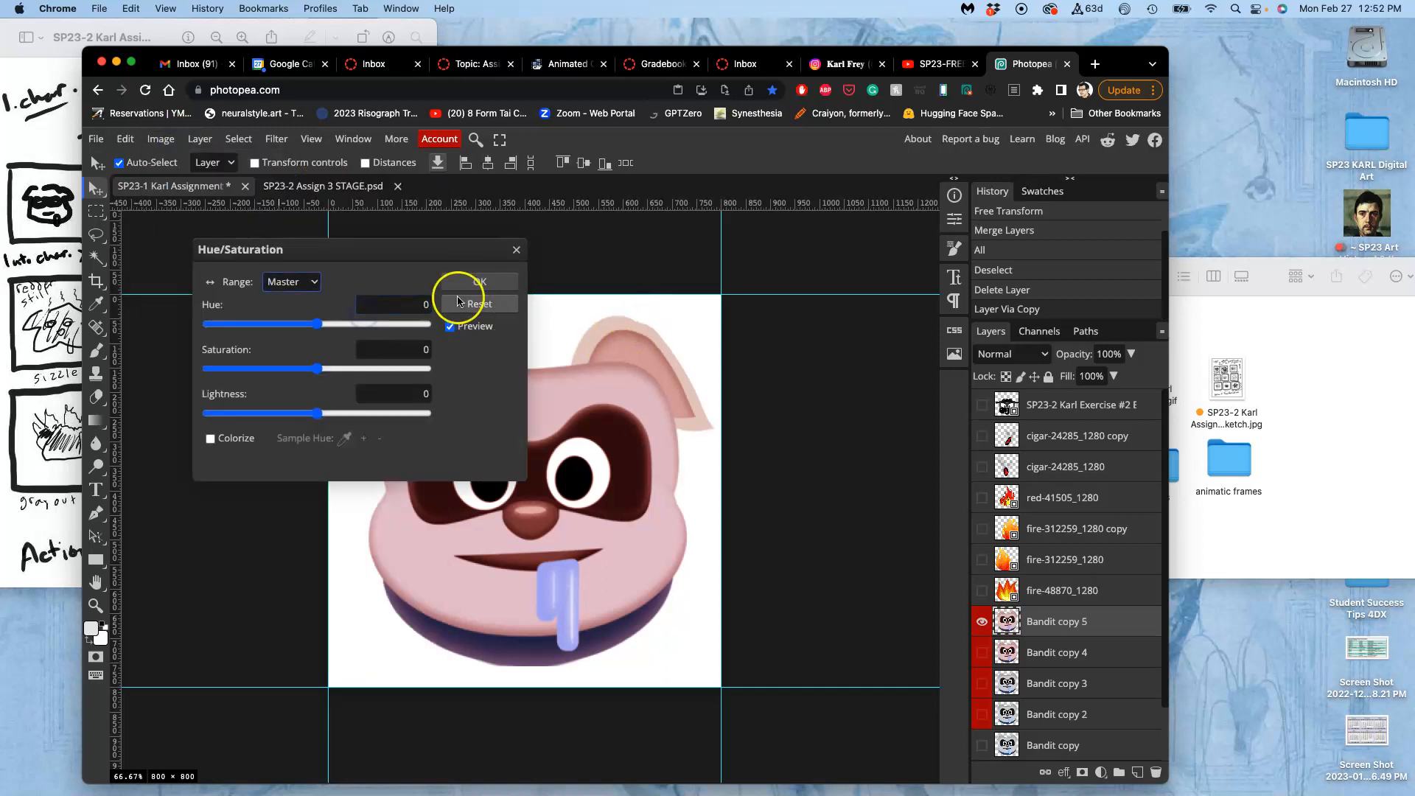
drag(440, 254, 973, 205)
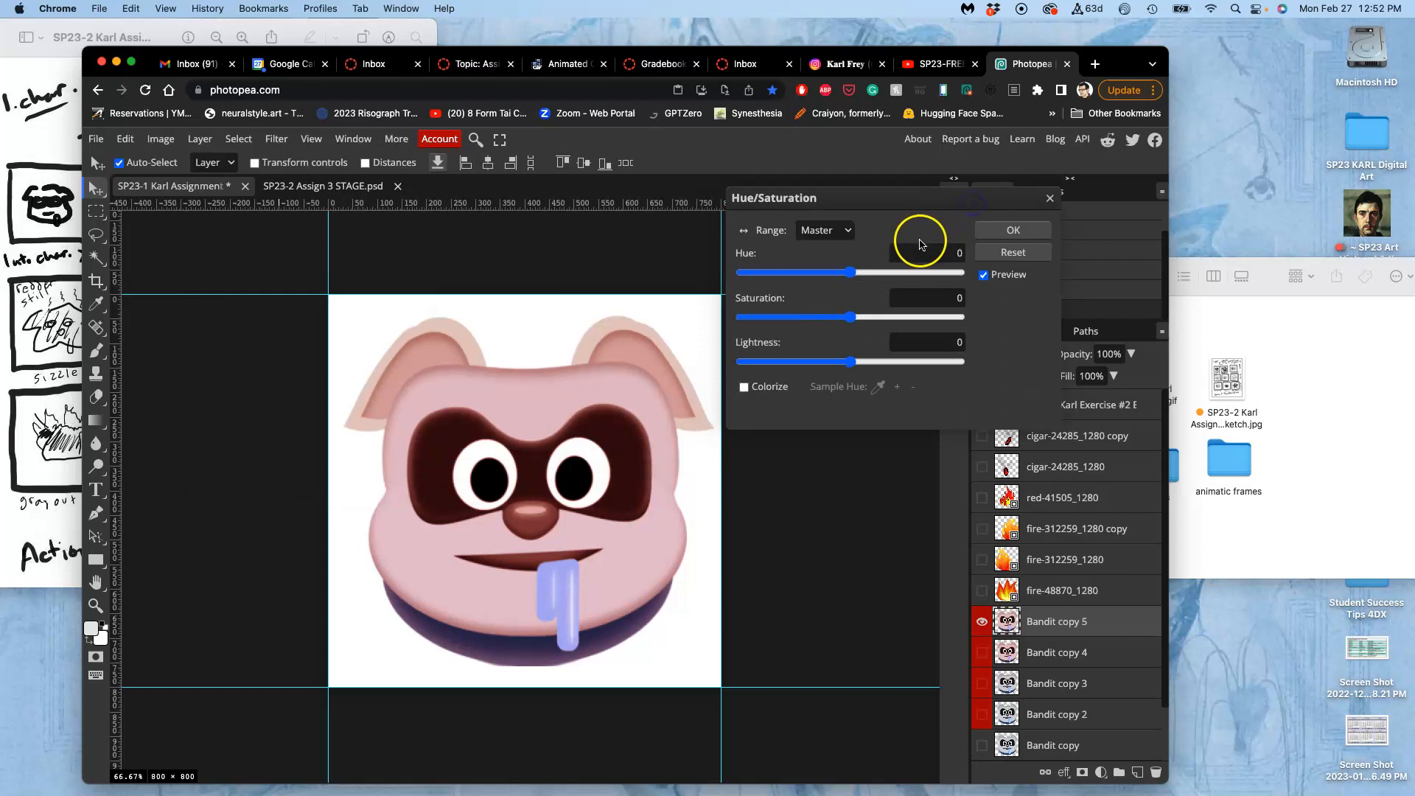
click(842, 234)
click(836, 248)
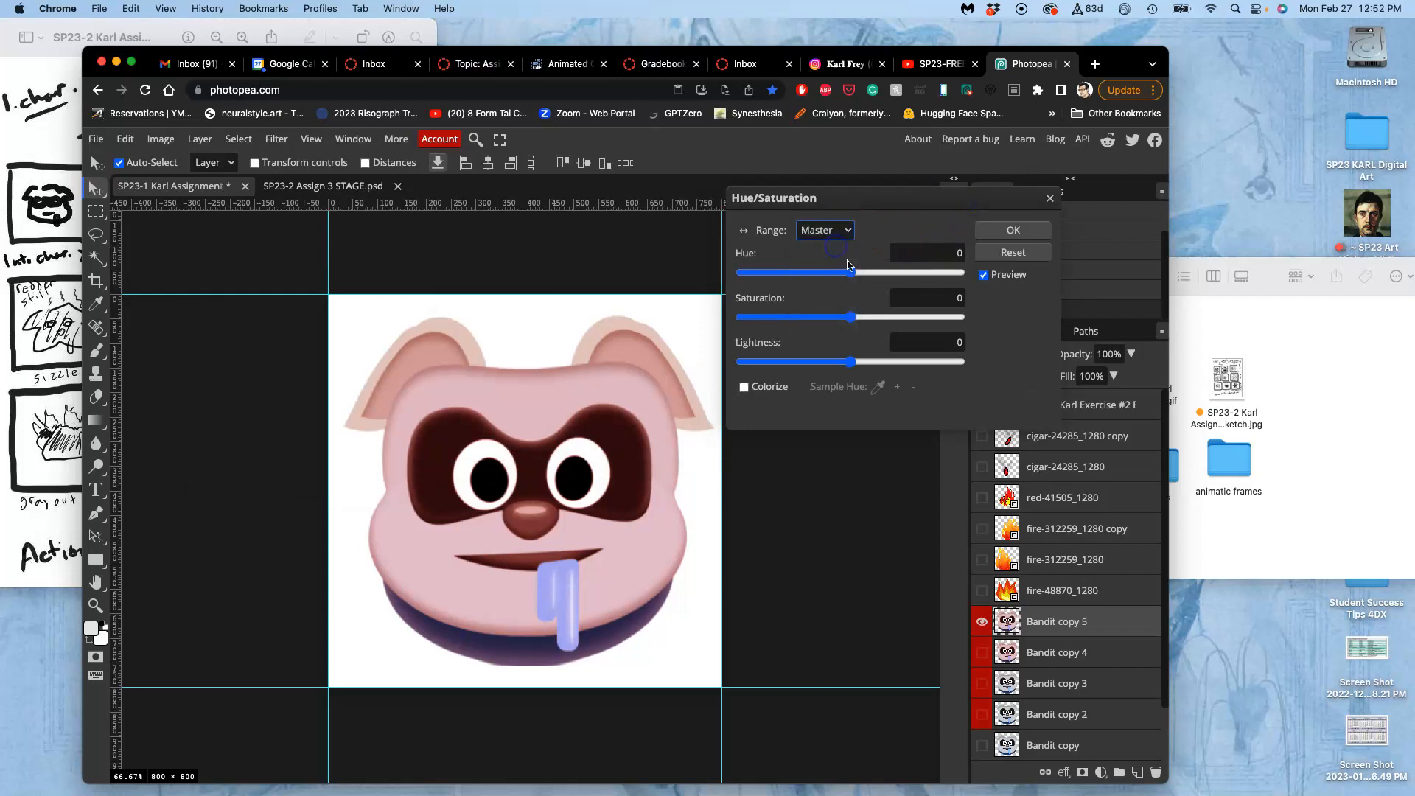
click(851, 317)
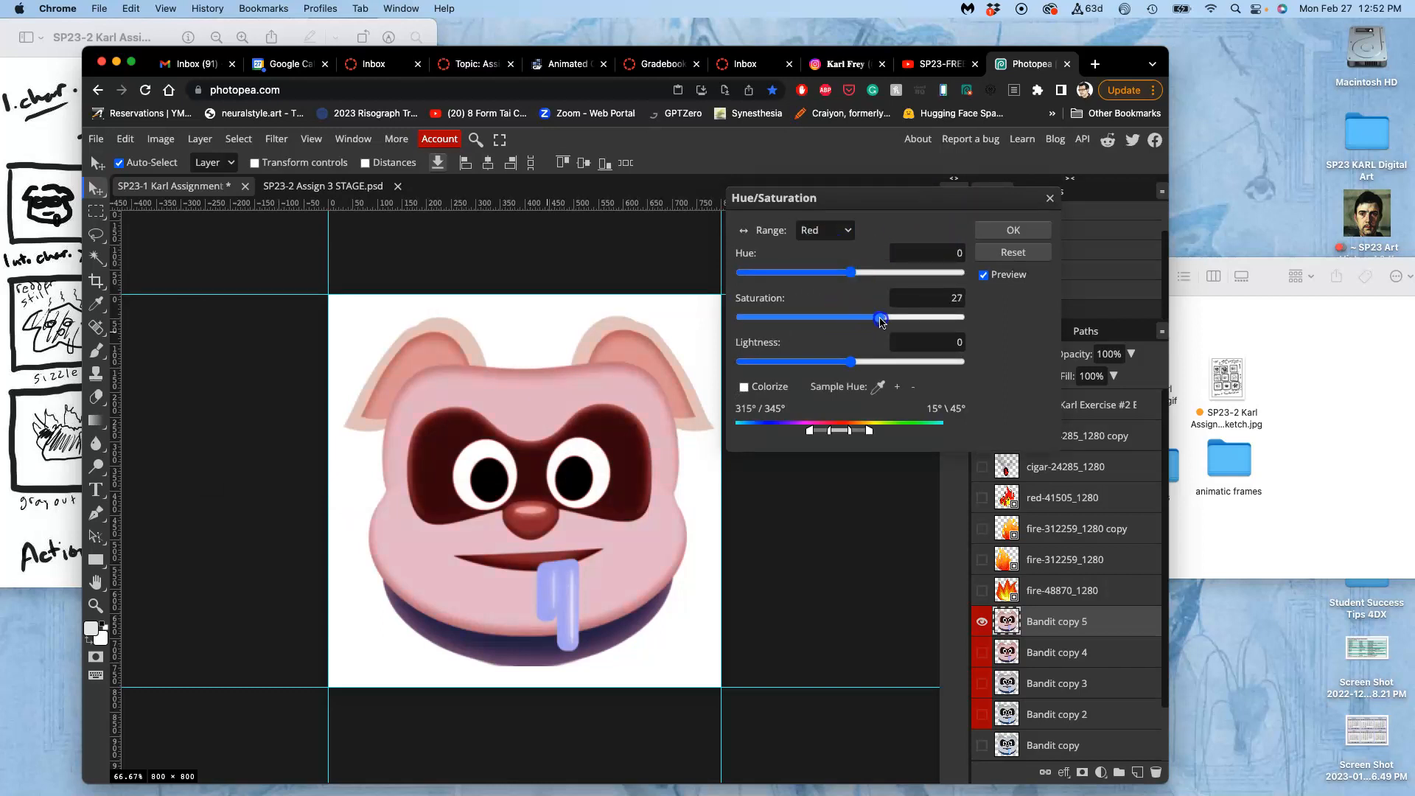
click(851, 274)
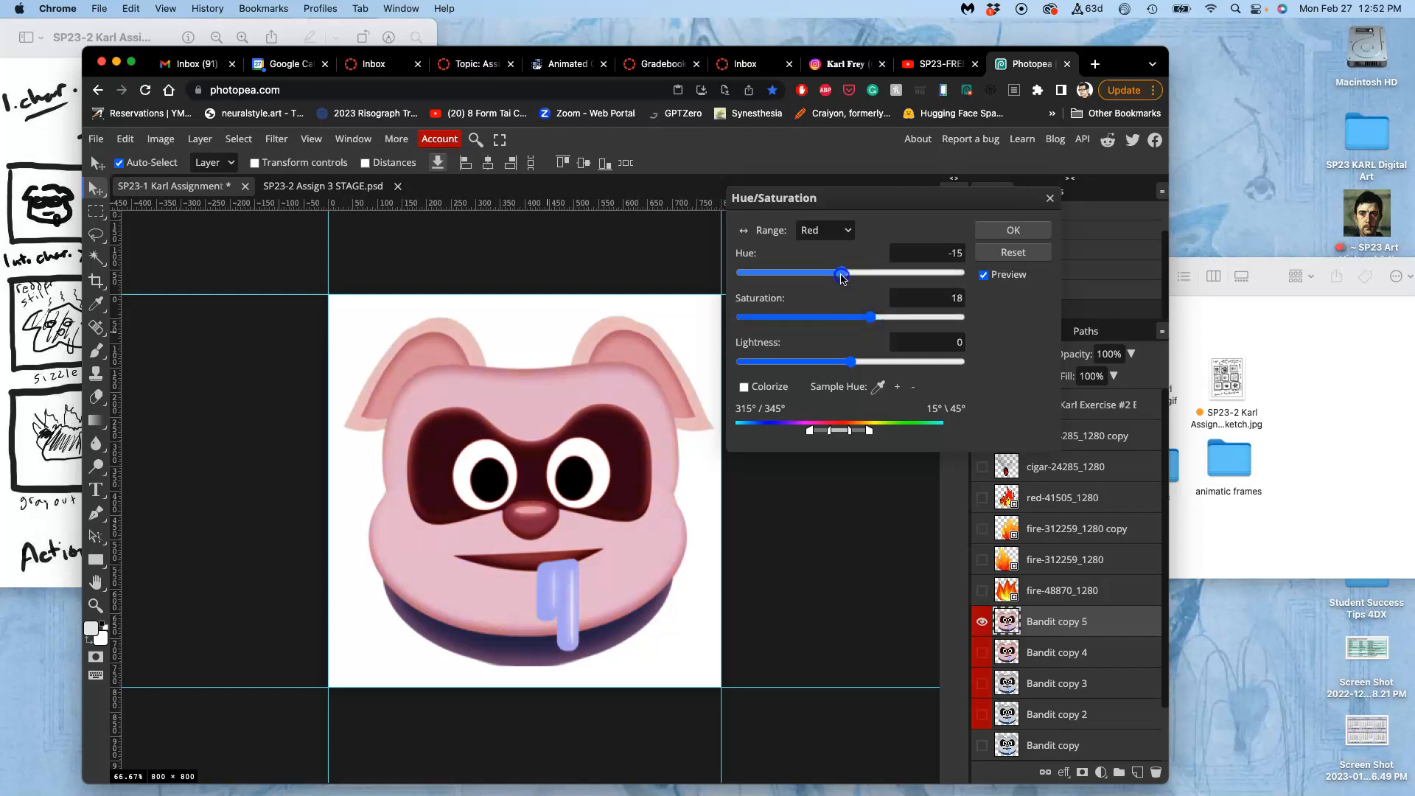
drag(860, 277, 859, 276)
drag(850, 361, 845, 365)
click(871, 318)
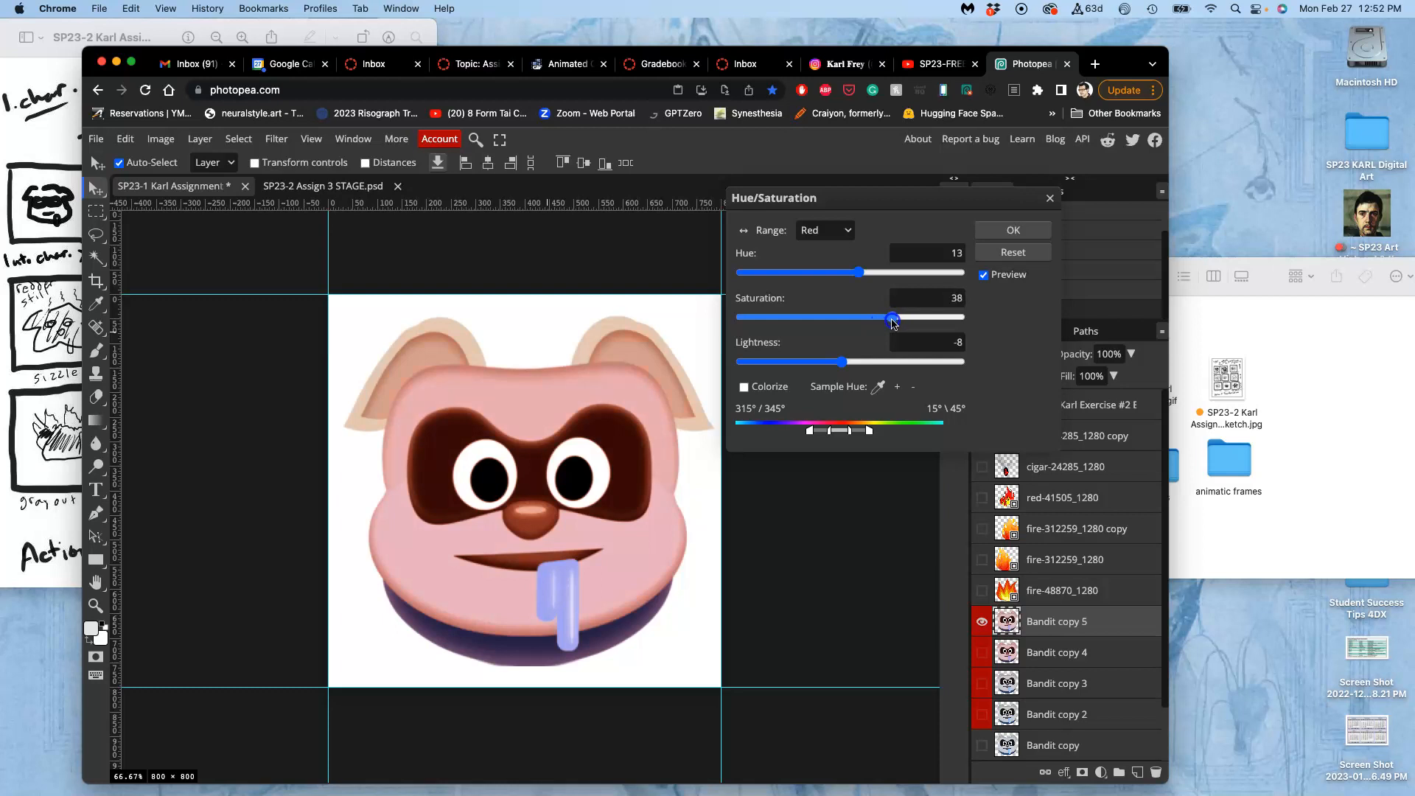
click(1011, 233)
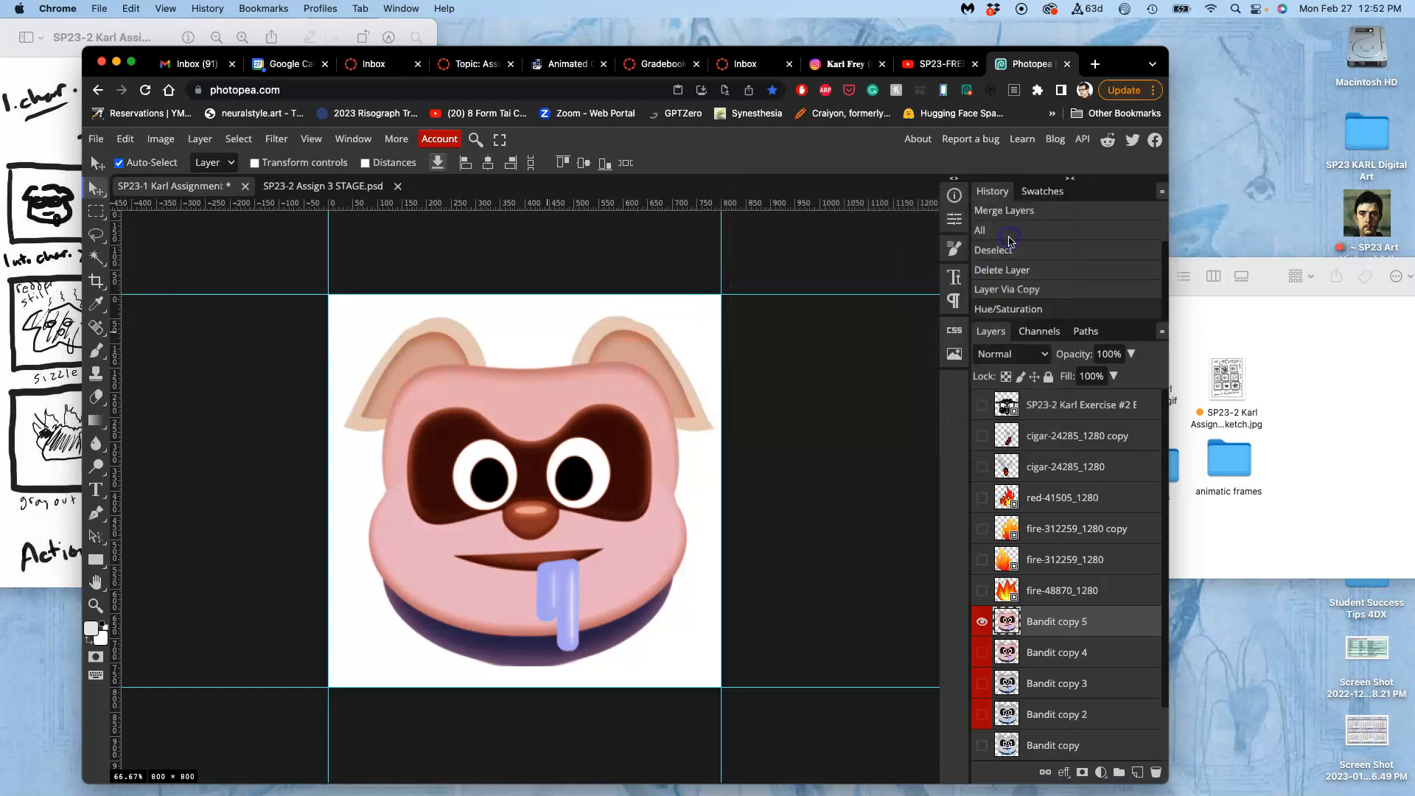
Compare the face with the STAGE frame and apply a second Hue/Saturation to the Red range with saturation 24 and lightness -8.
click(344, 188)
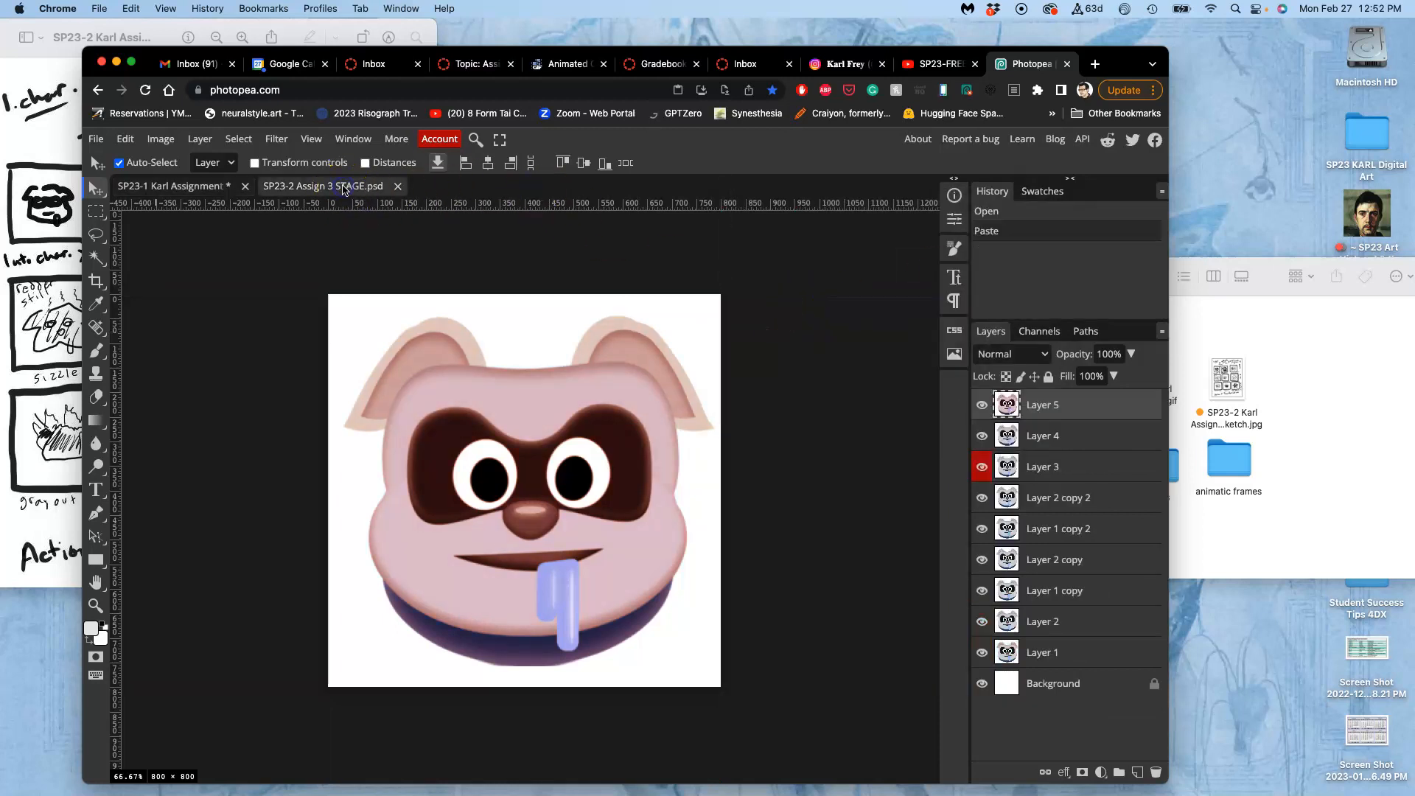
click(215, 188)
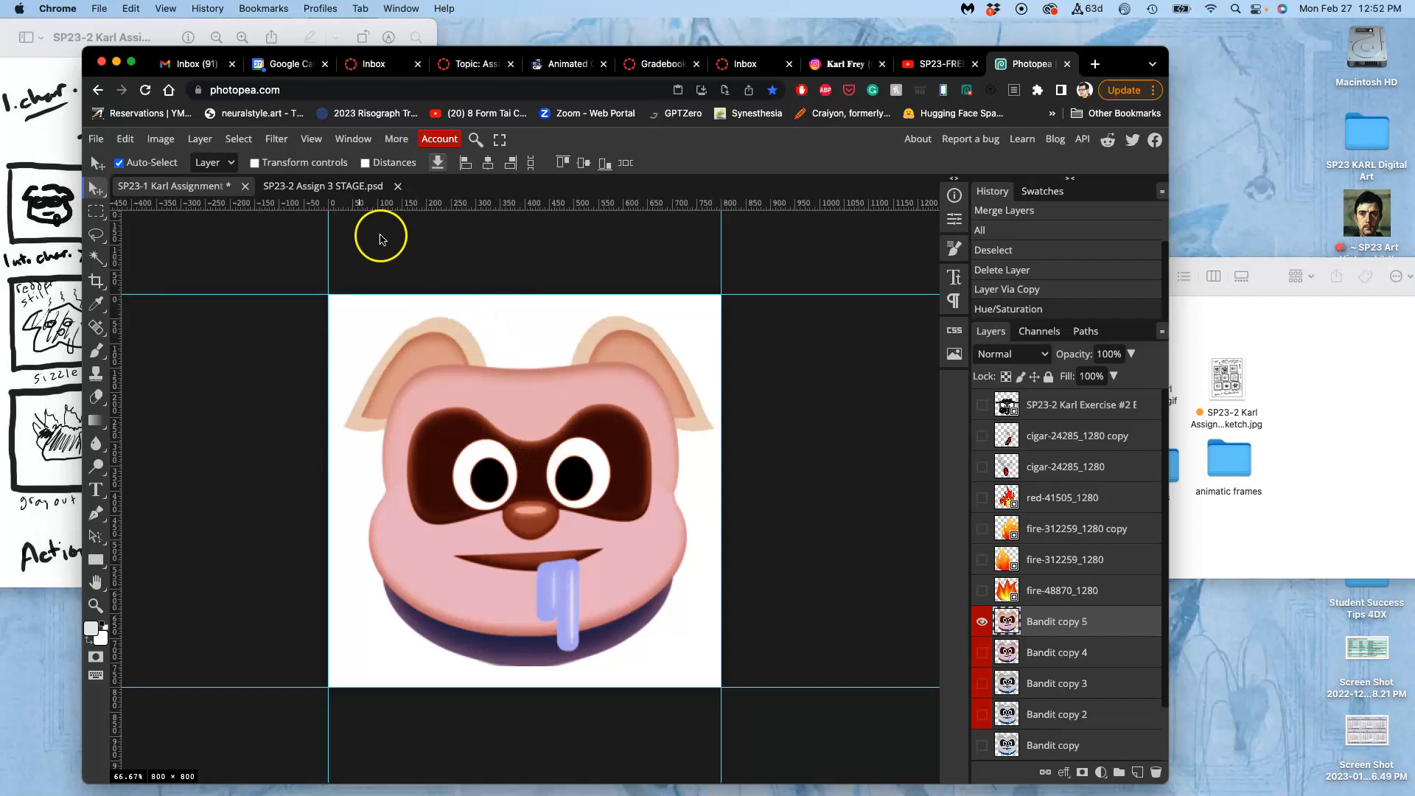
click(175, 140)
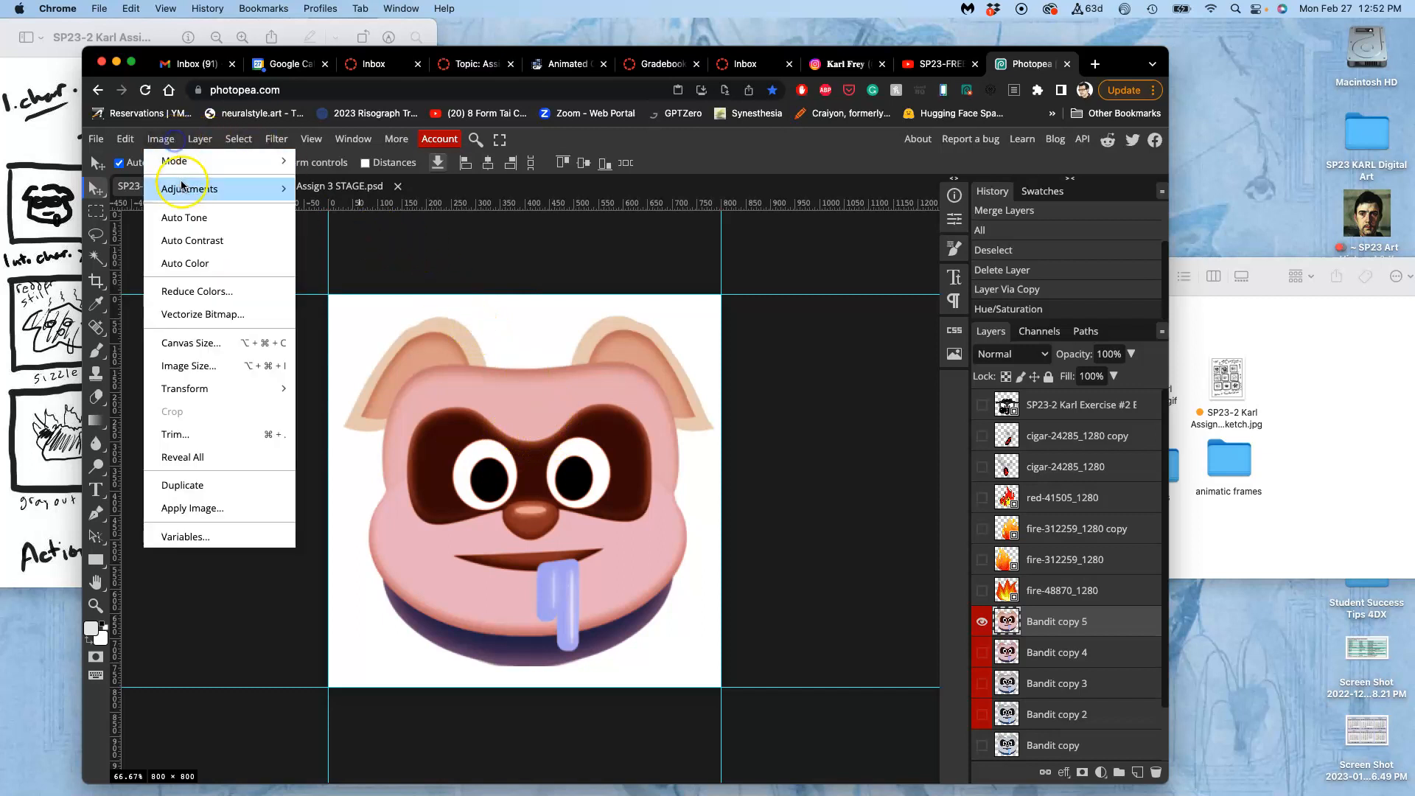
mouse_move(189, 189)
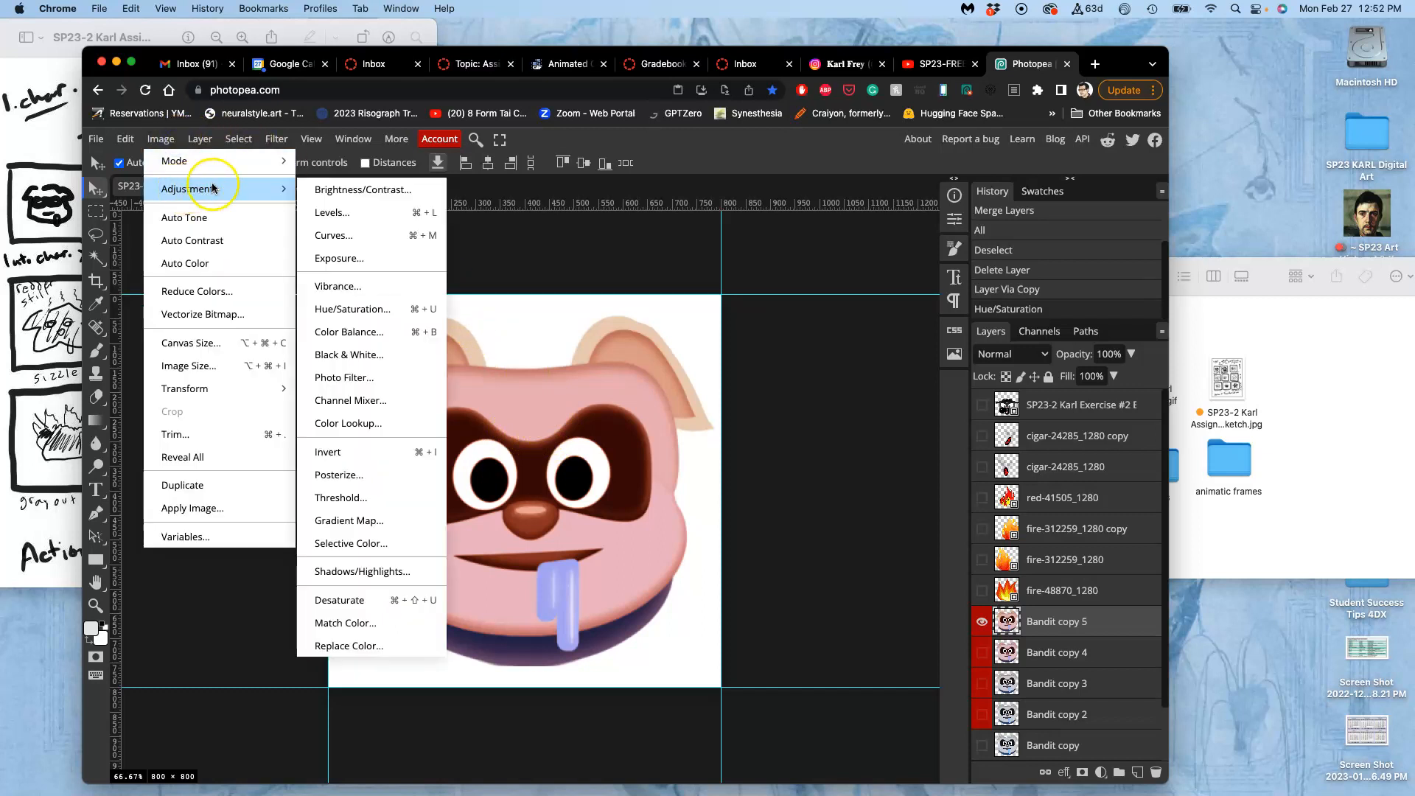
click(358, 311)
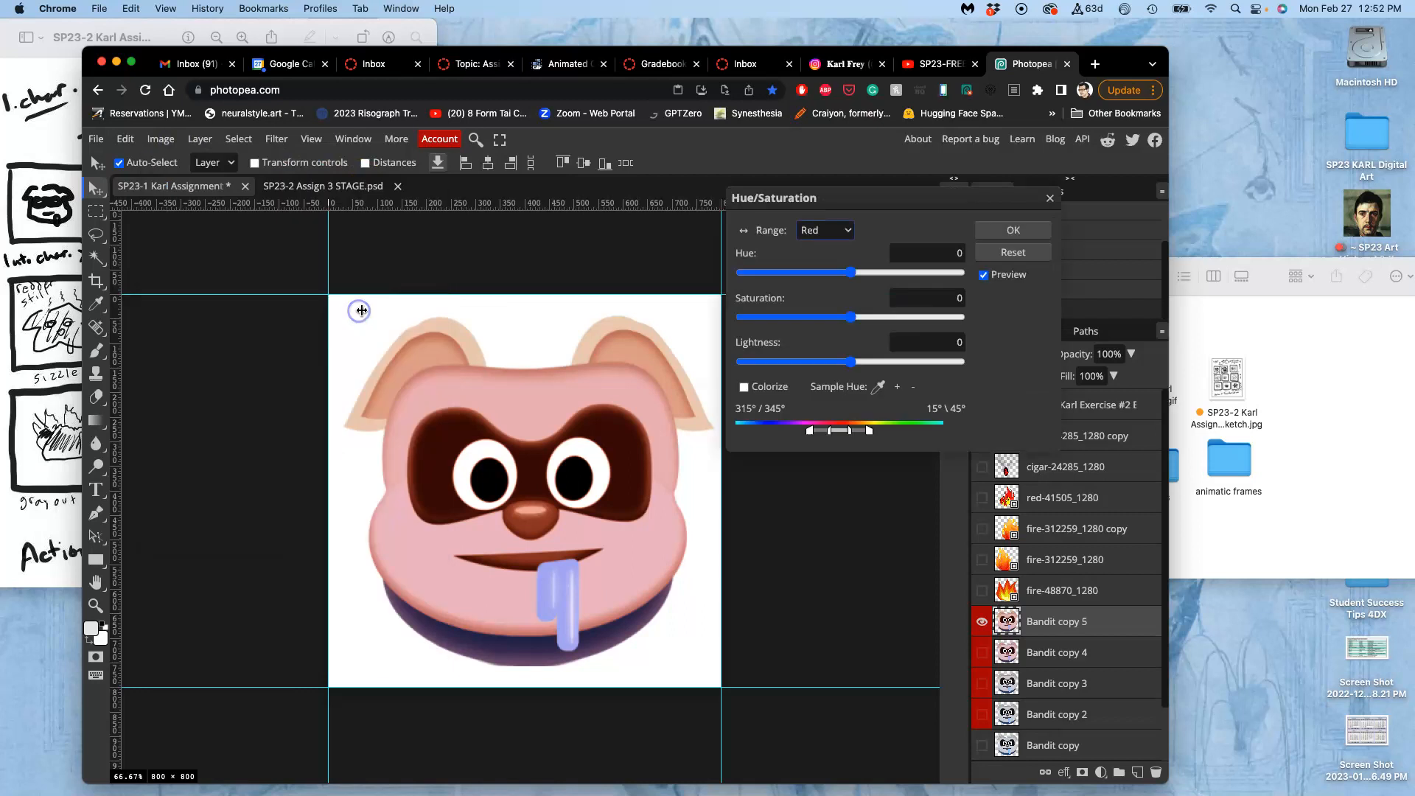
click(852, 274)
click(834, 232)
click(829, 234)
click(853, 318)
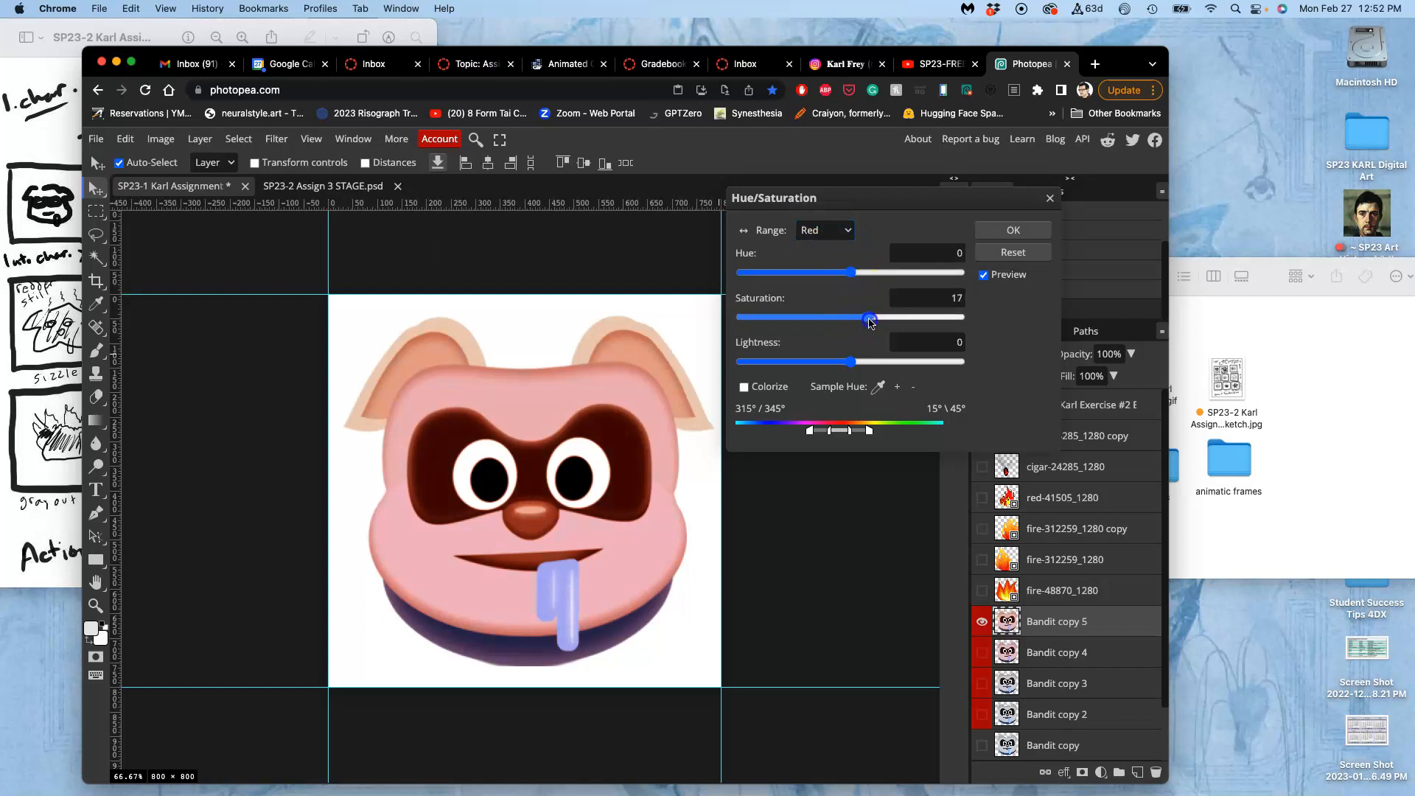
click(851, 361)
drag(845, 367, 843, 364)
drag(865, 318, 874, 321)
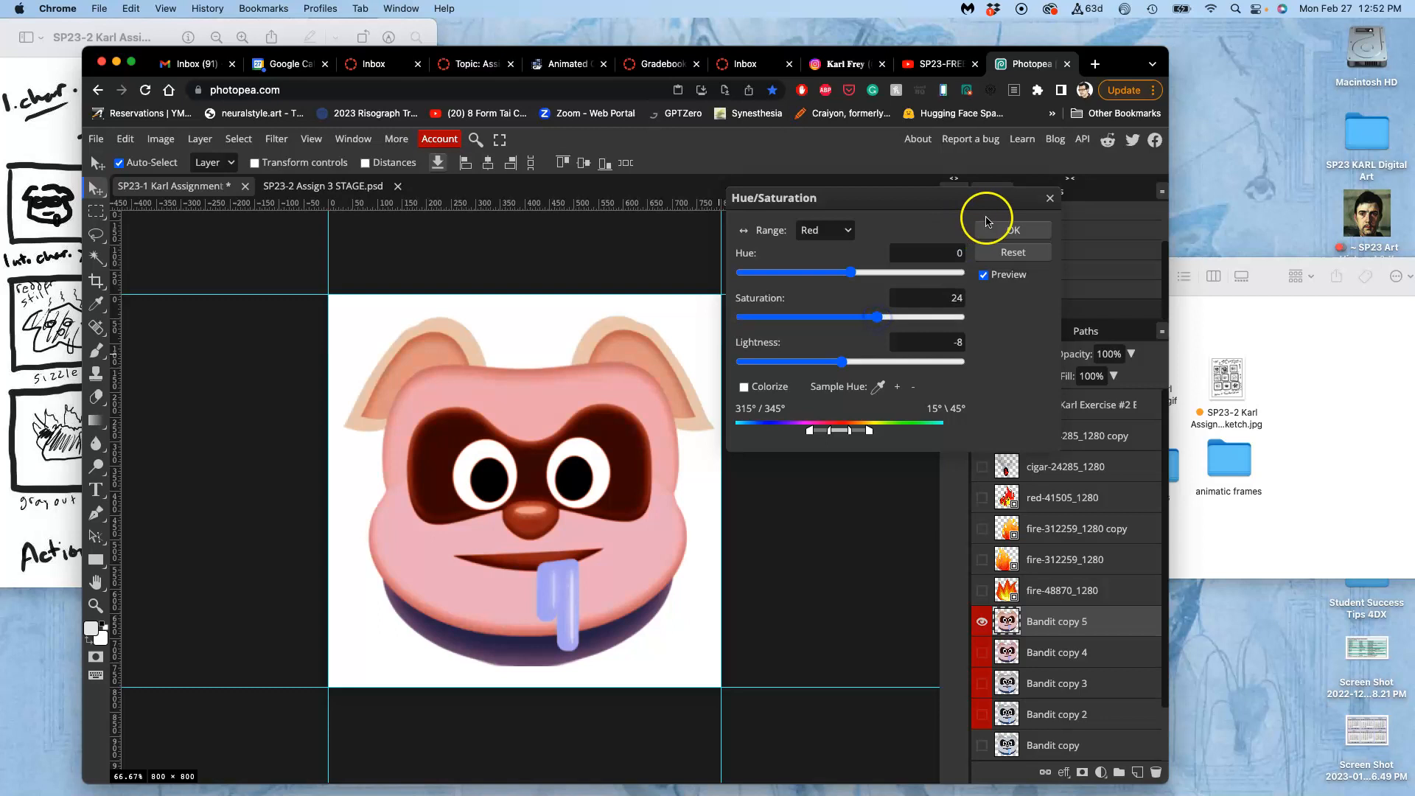
click(996, 231)
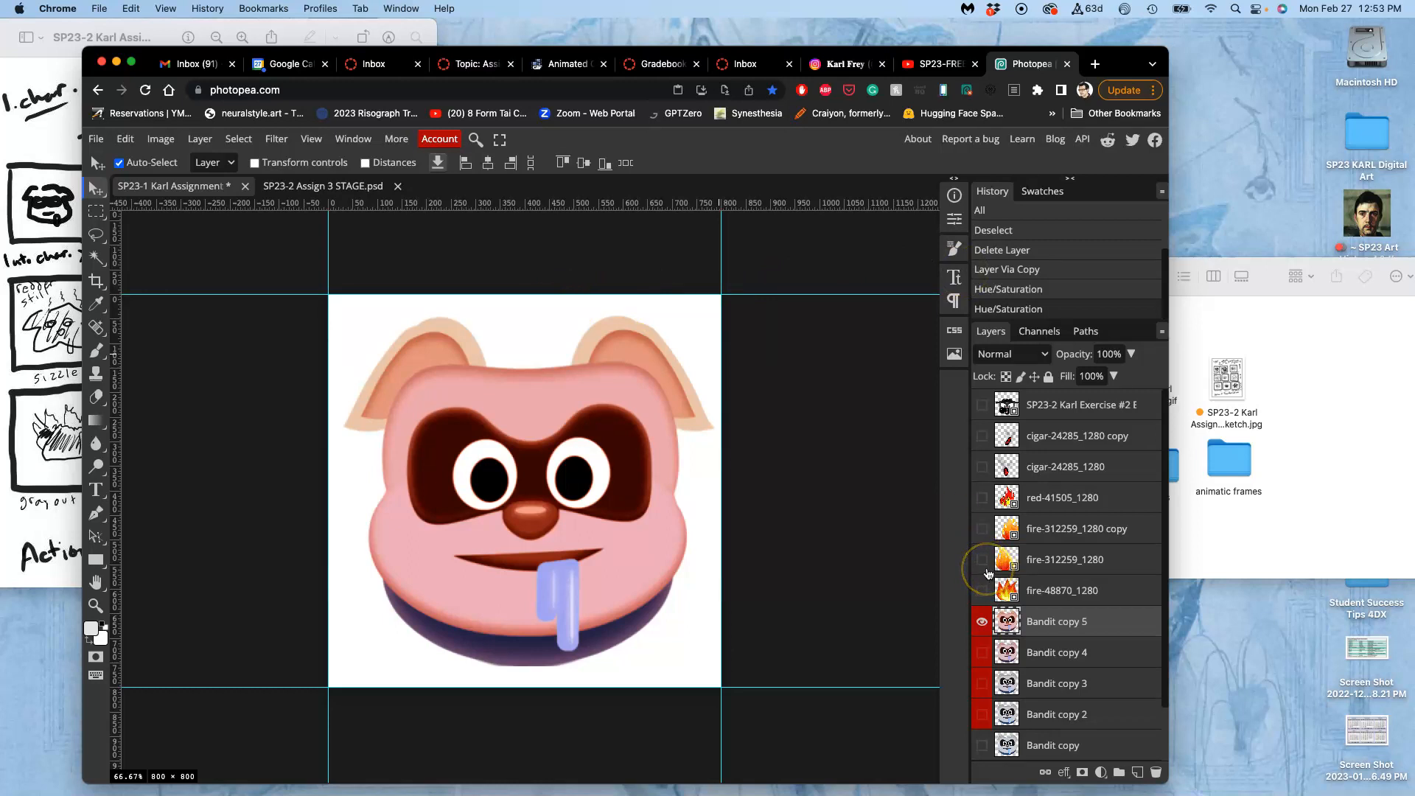
Check the storyboard sketch, warp the Bandit copy 5 face so its eyes, nose and mouth move upward, and show Bandit copy 4 beneath.
key(super+alt+t)
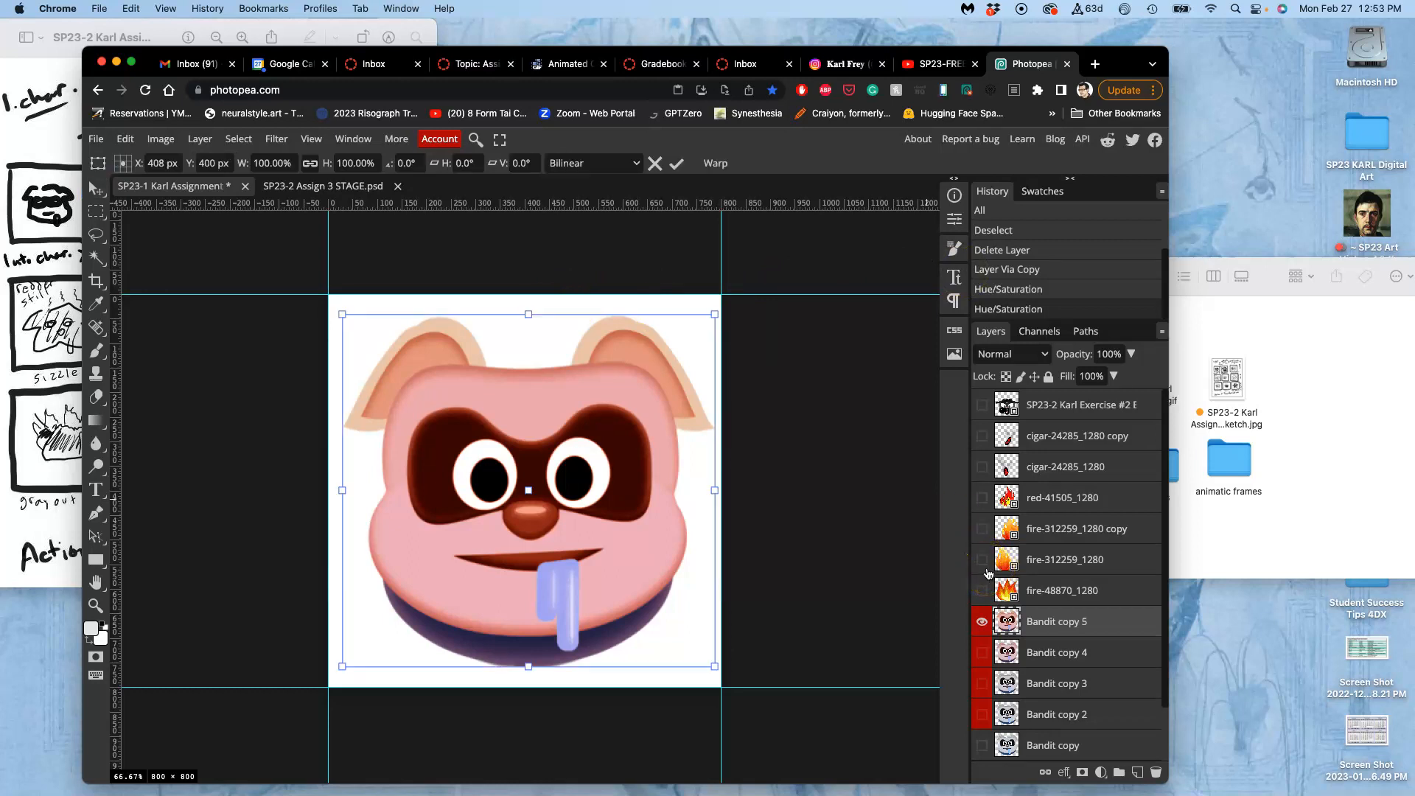
right_click(604, 473)
click(632, 599)
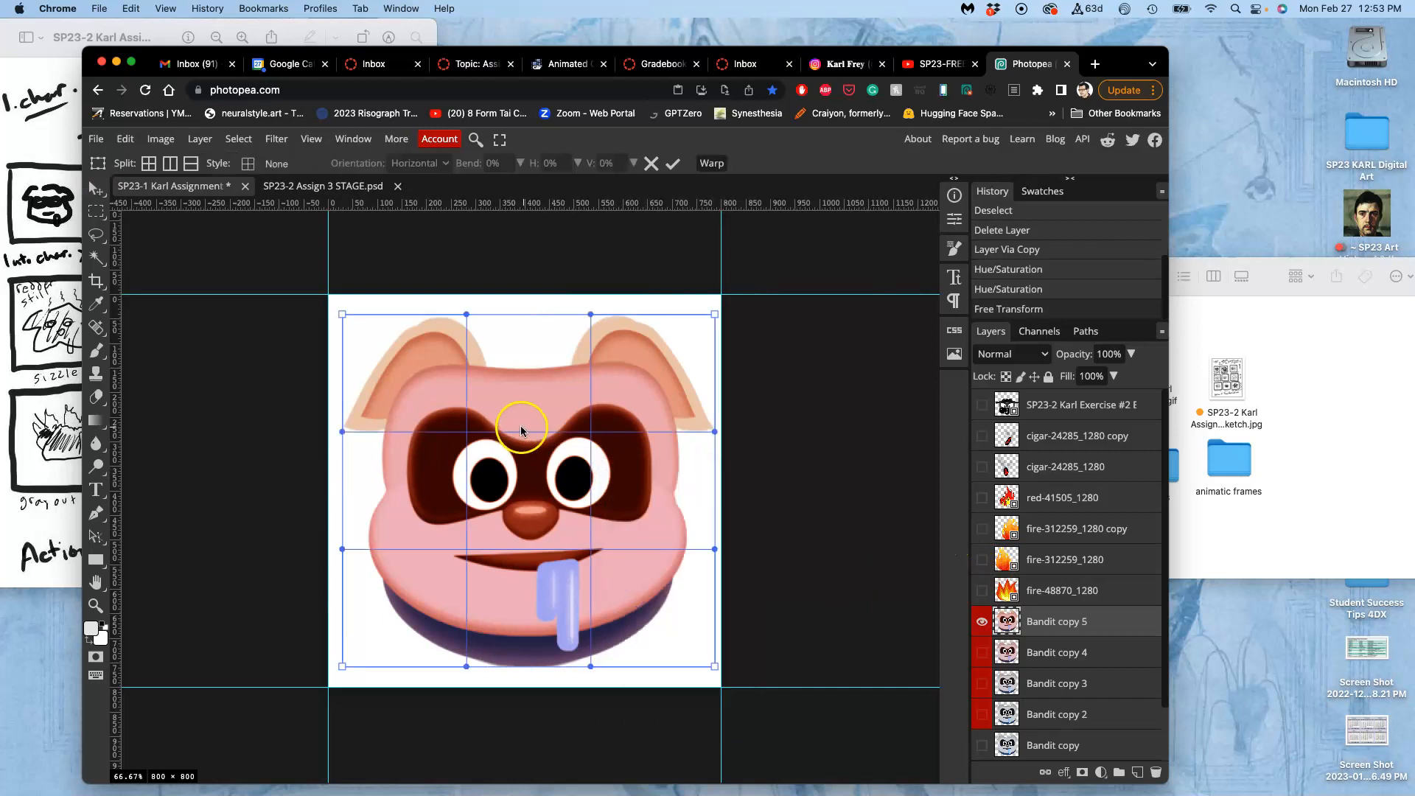
click(42, 336)
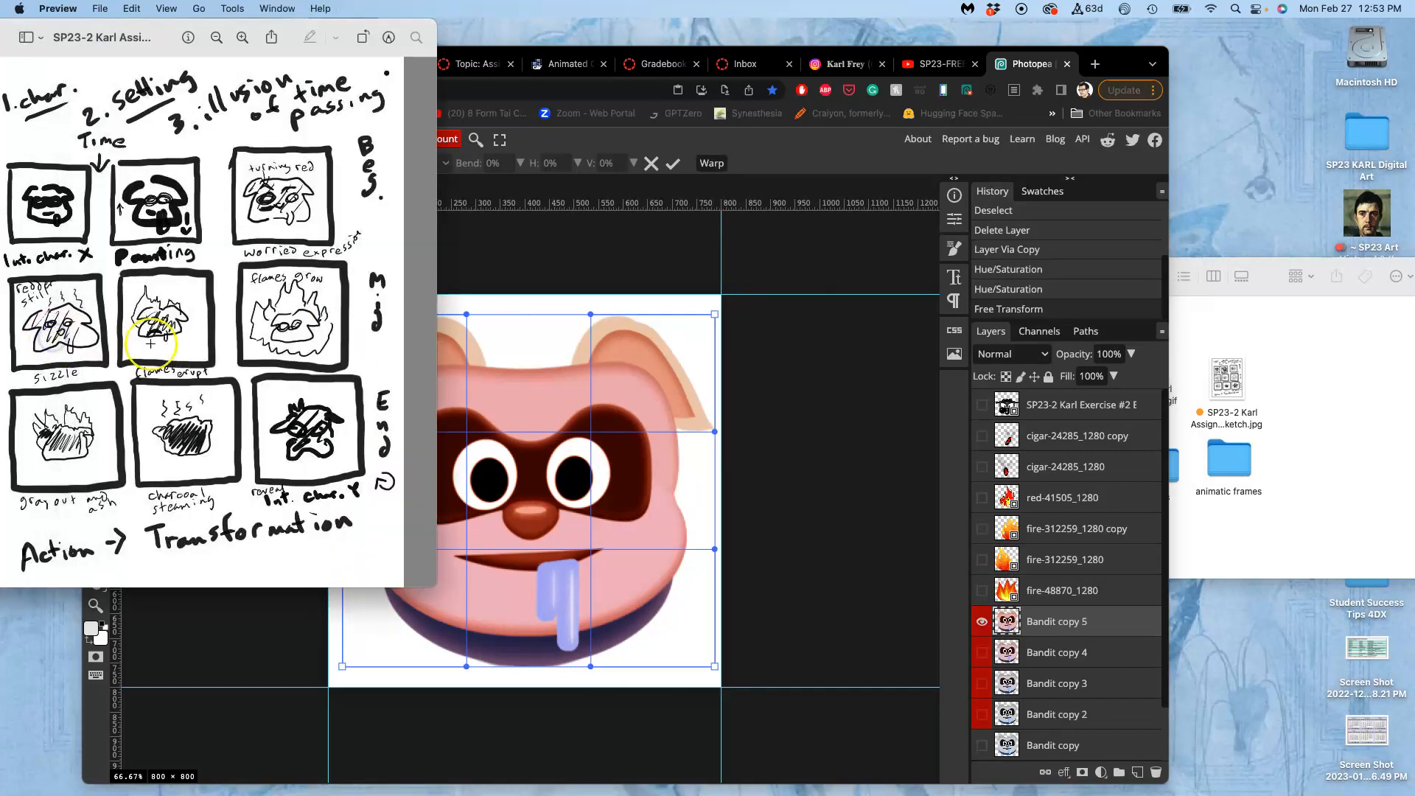
click(584, 489)
drag(521, 594, 522, 577)
drag(521, 651, 522, 672)
drag(520, 545, 521, 514)
drag(523, 585, 527, 656)
drag(528, 600, 529, 610)
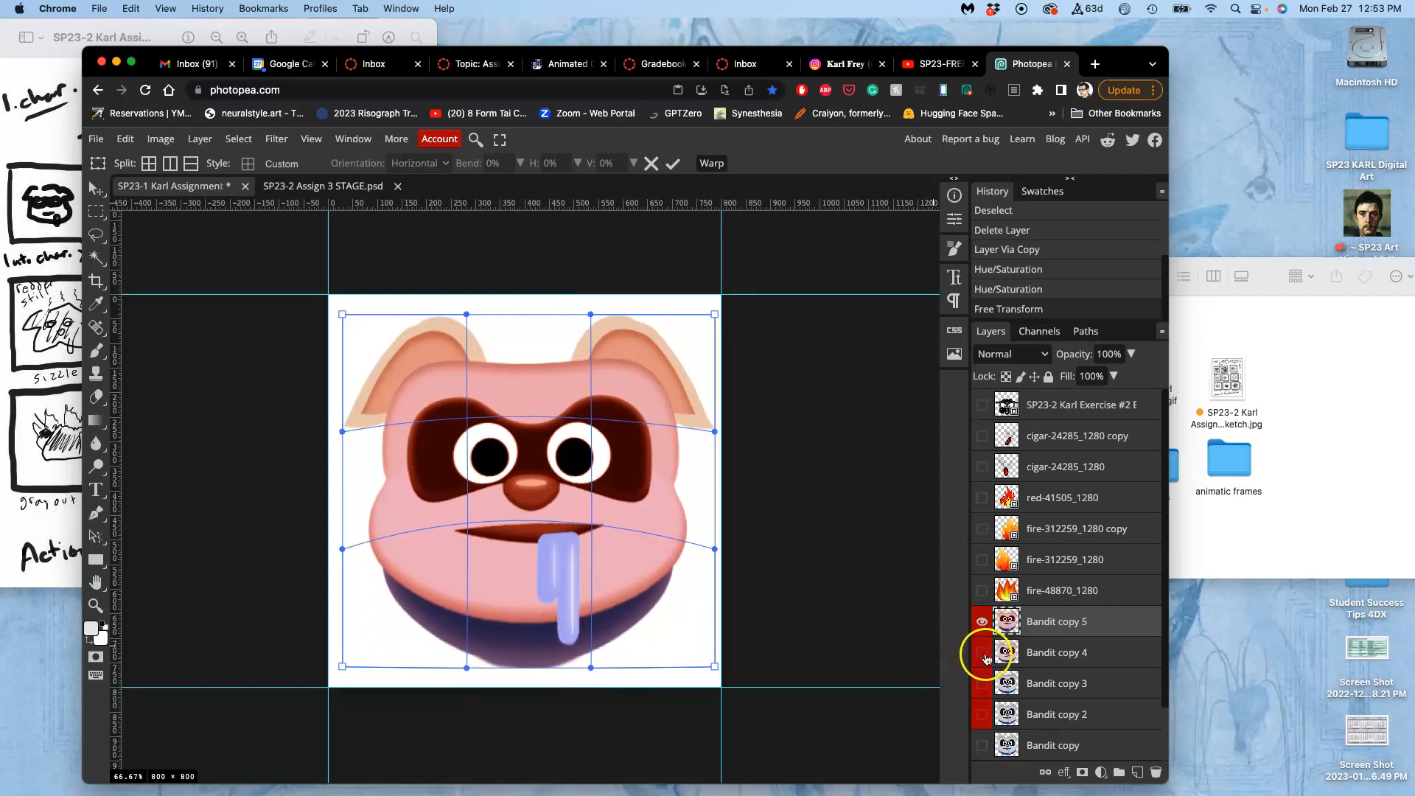
click(982, 652)
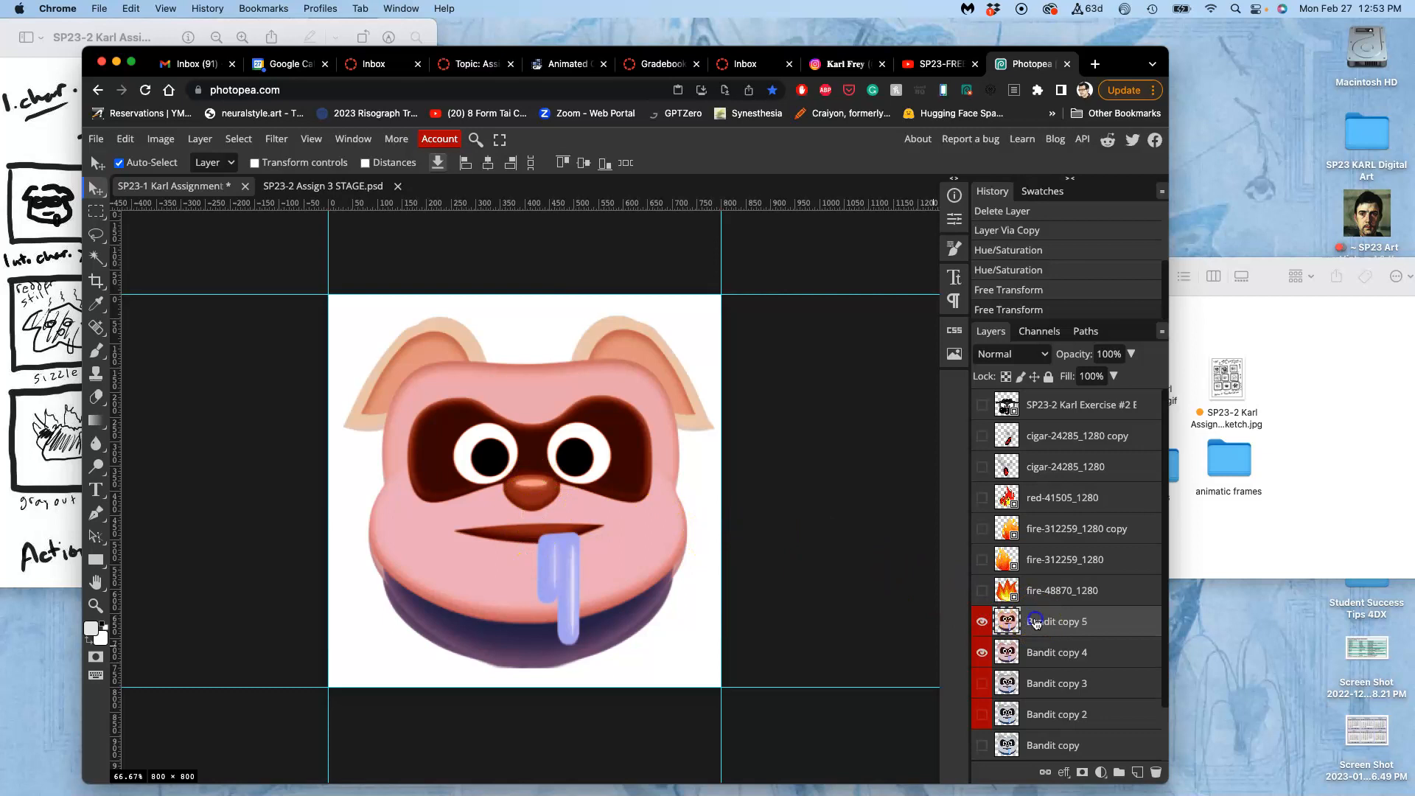
key(super+t)
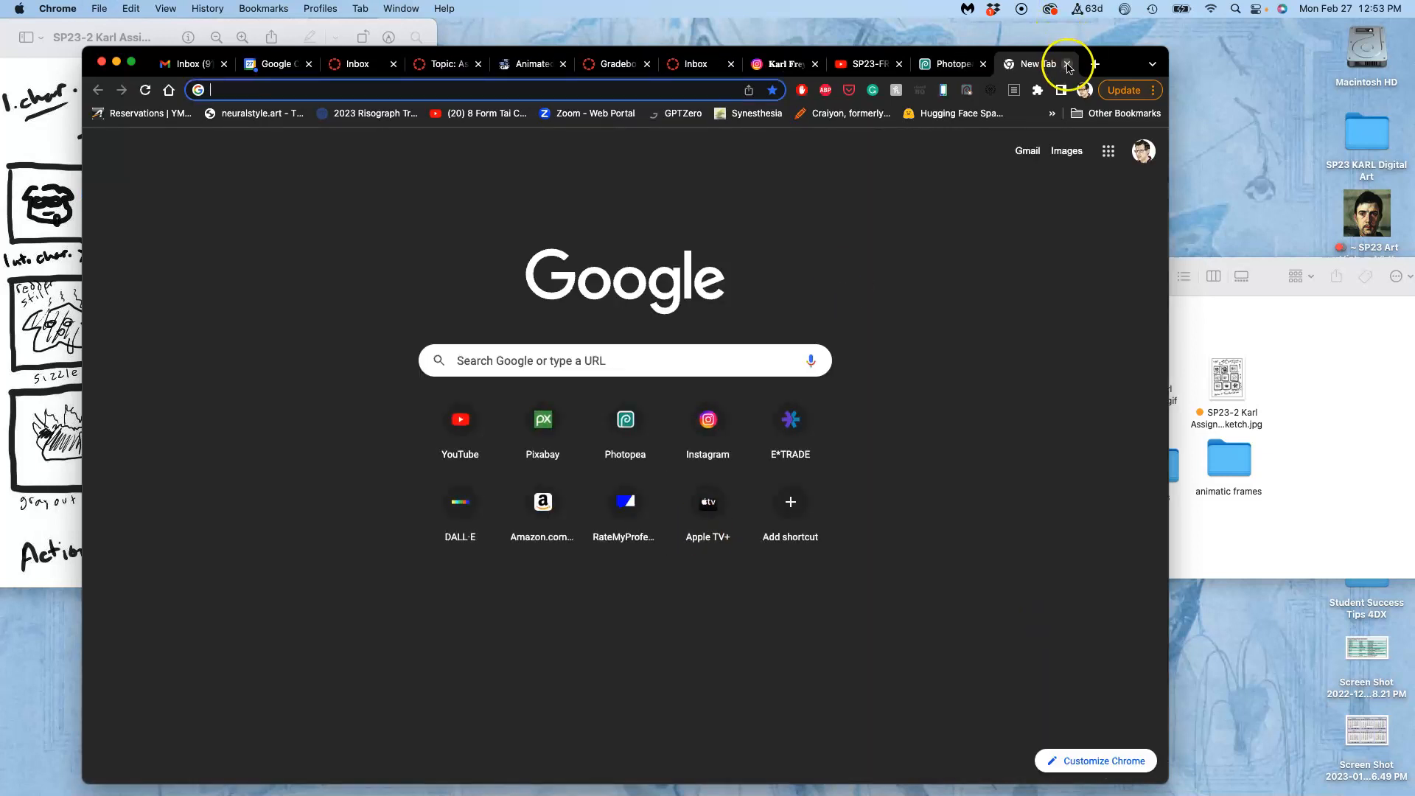
click(1067, 64)
key(alt+super+t)
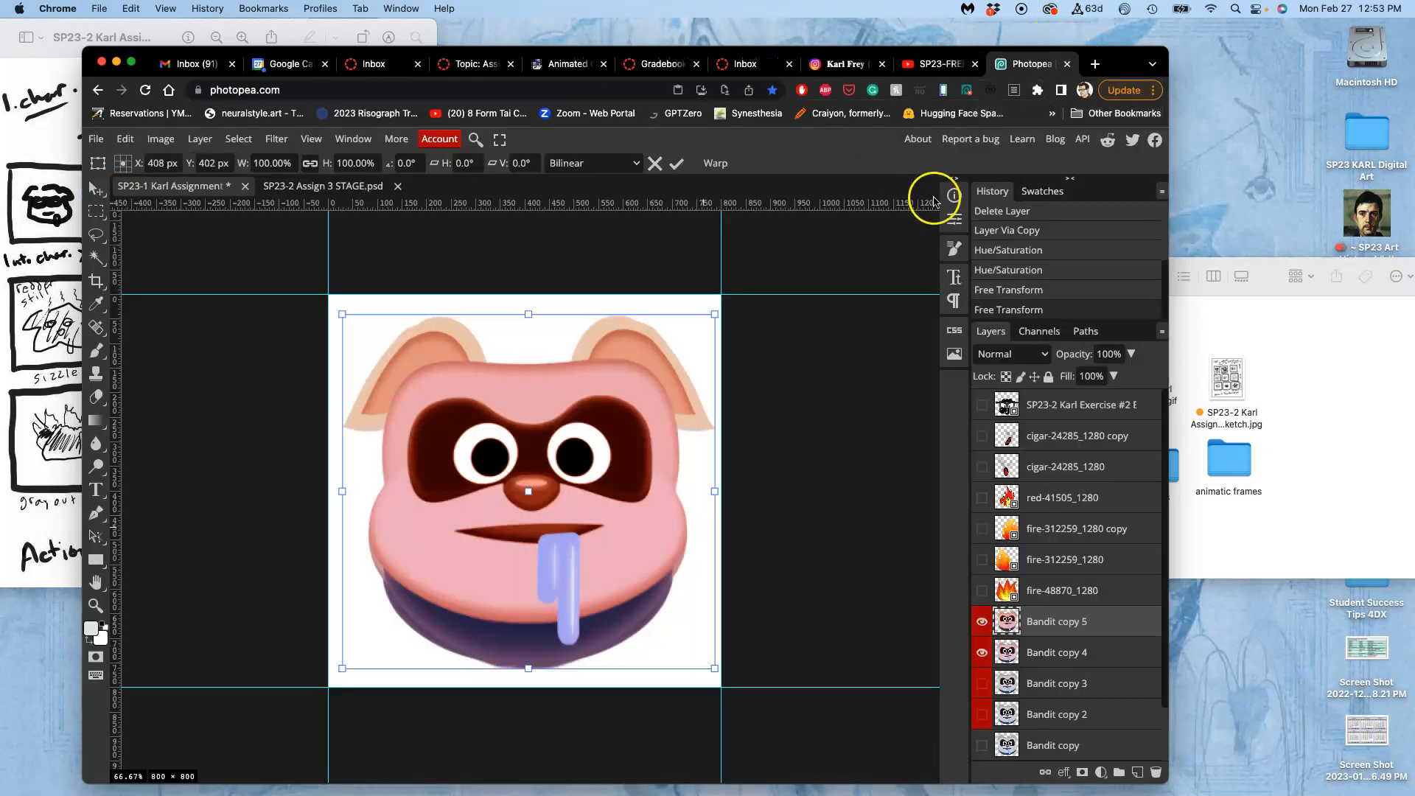
key(Return)
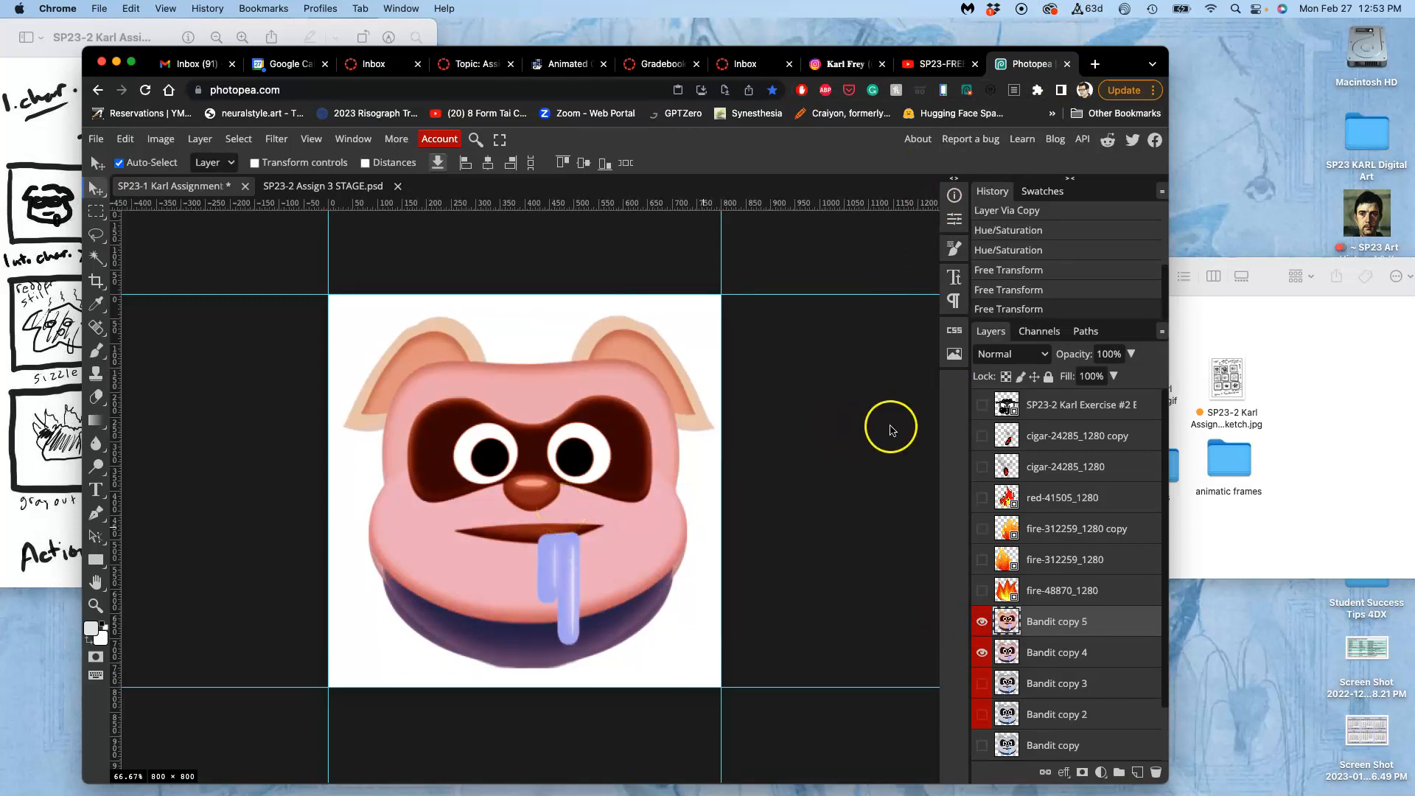
Lower the opacity of the Bandit copy 5 layer to 68% so Bandit copy 4 shows through.
click(1131, 354)
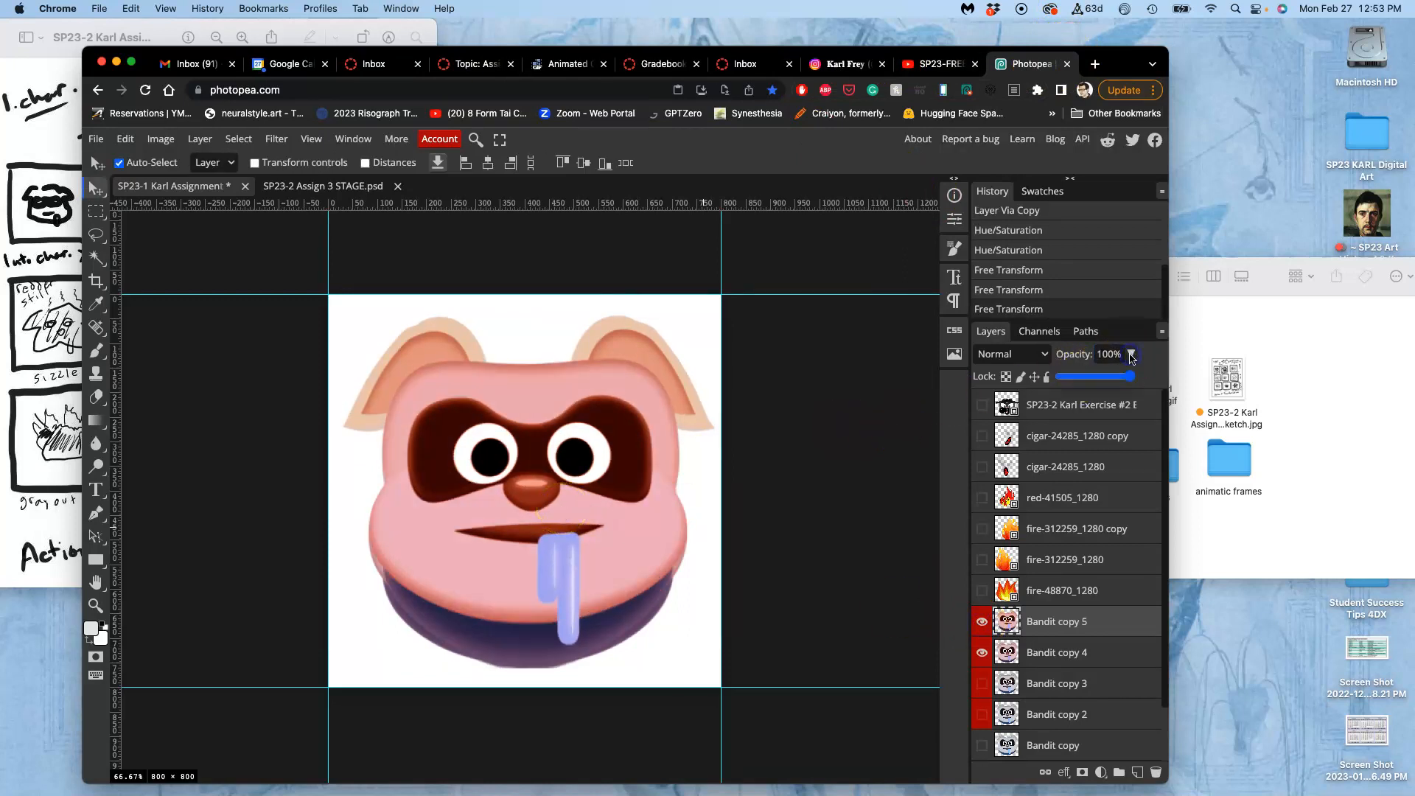
click(1103, 377)
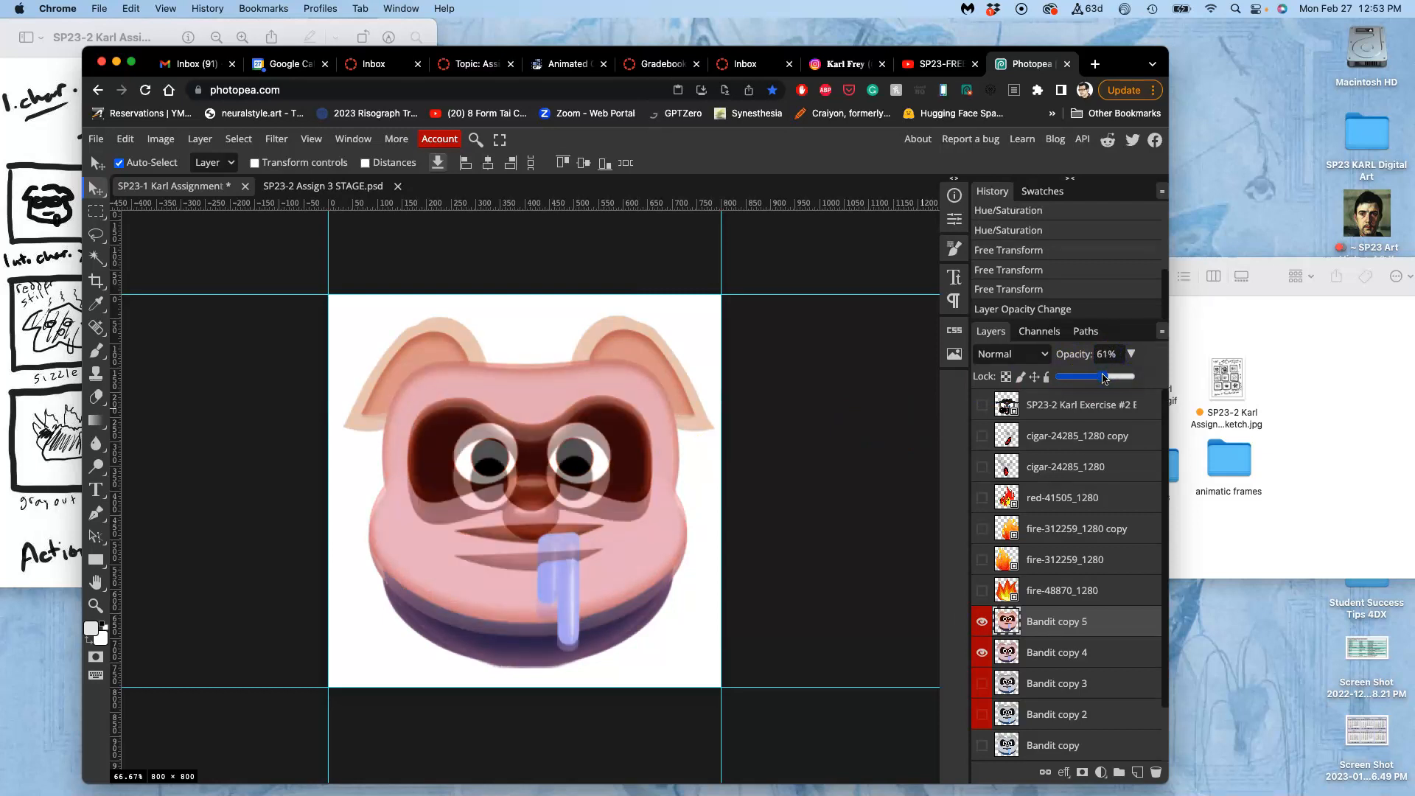
drag(1103, 377, 1109, 378)
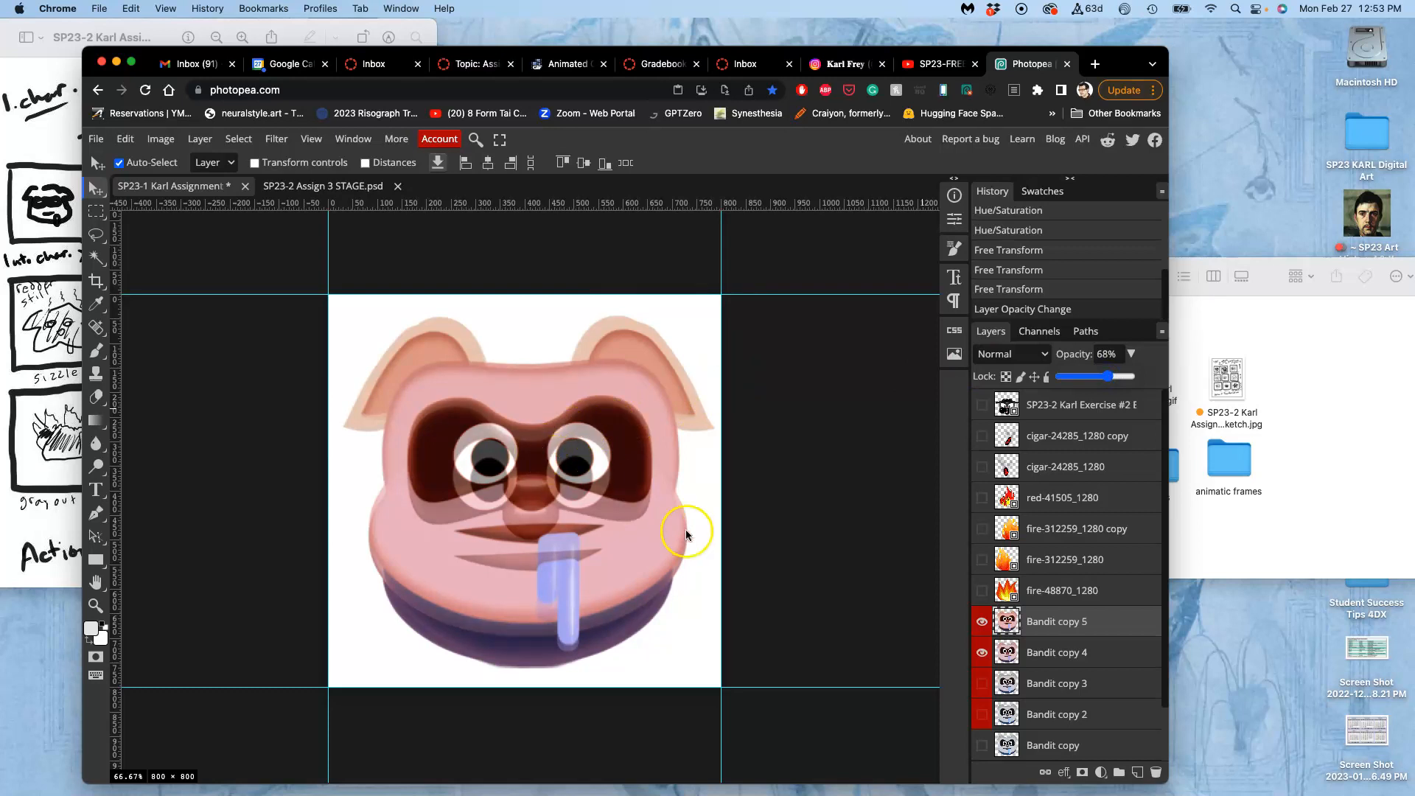
Warp the Bandit copy 5 face downward so its eyes, nose and mouth line up with Bandit copy 4 beneath.
click(1049, 635)
key(alt+super+t)
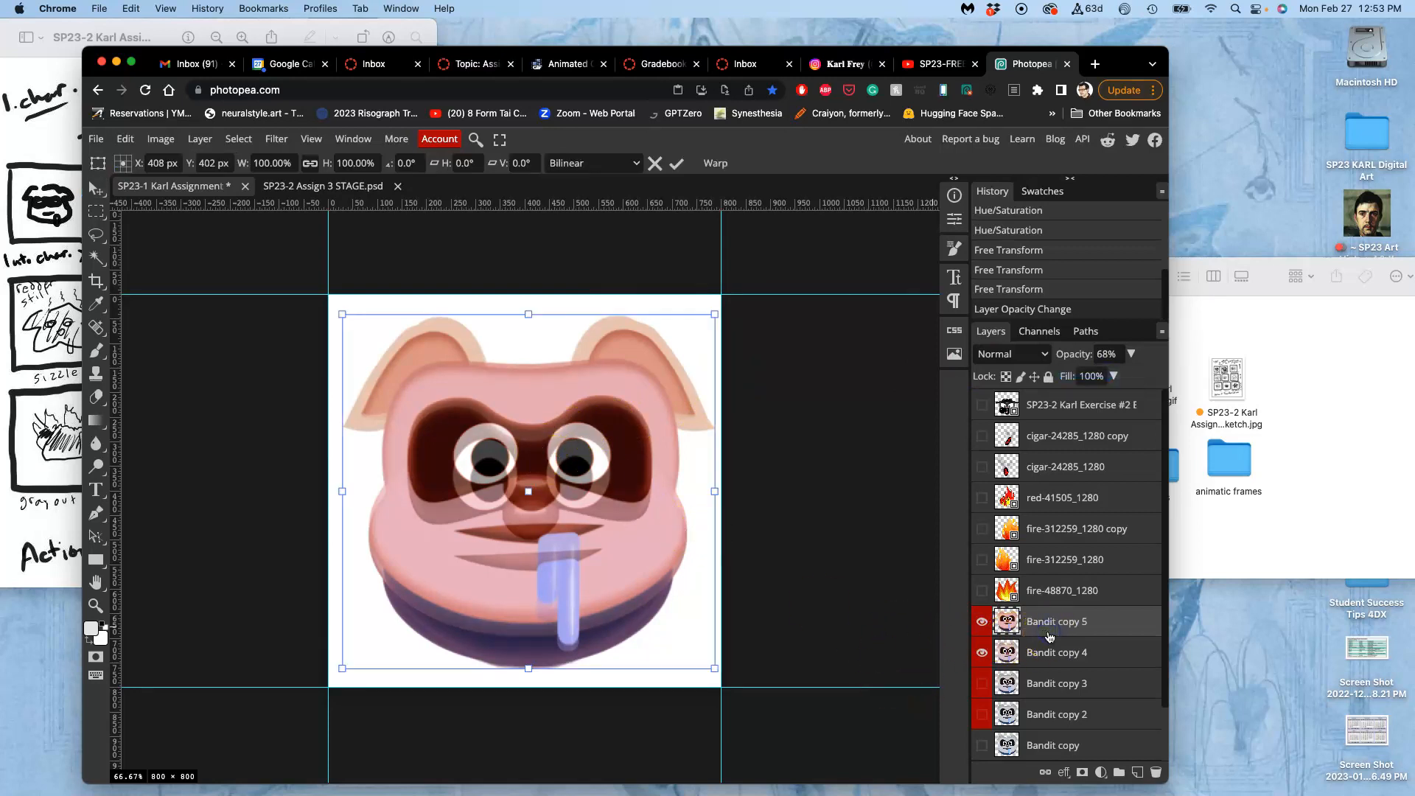
right_click(532, 510)
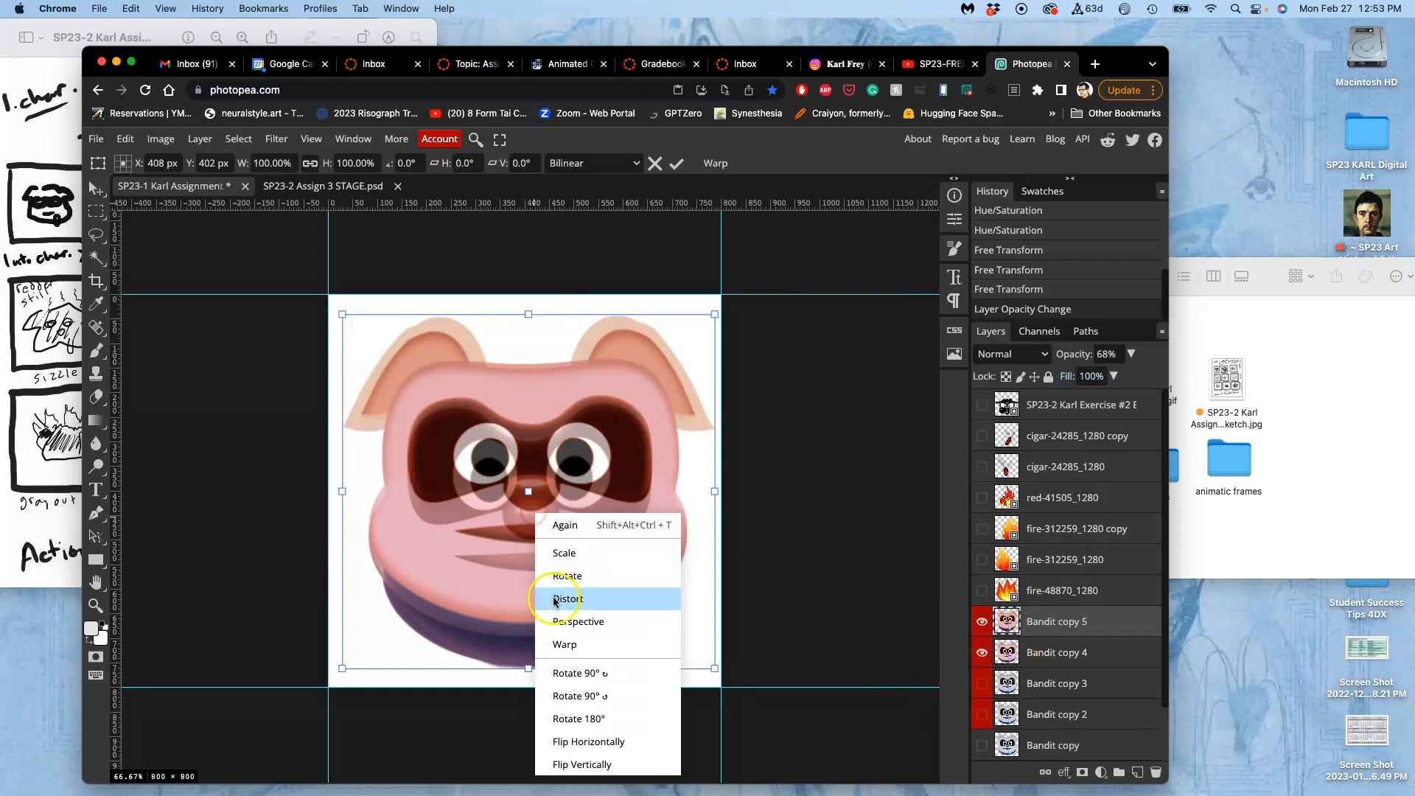
click(559, 639)
drag(533, 480, 534, 506)
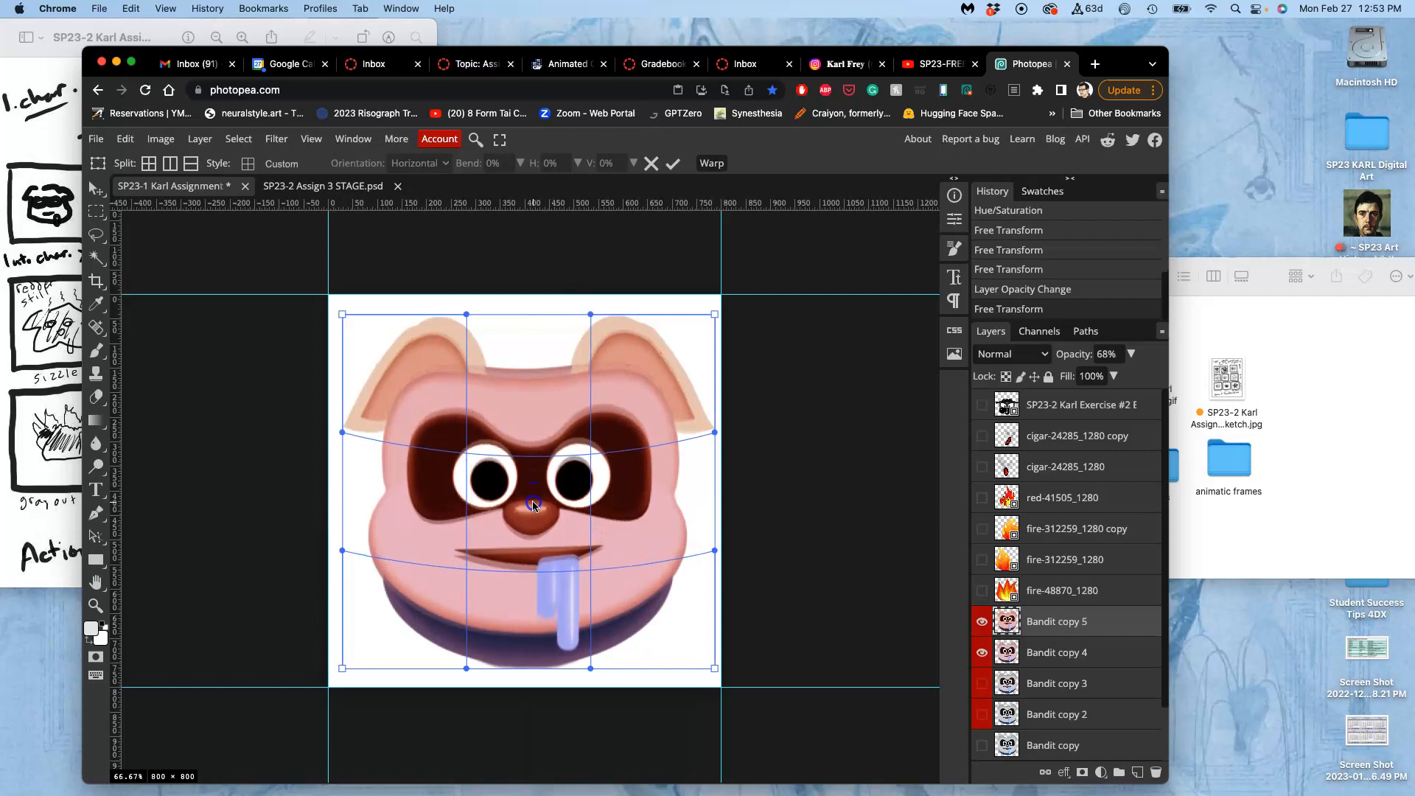
click(530, 651)
drag(530, 649, 531, 643)
drag(528, 587, 528, 589)
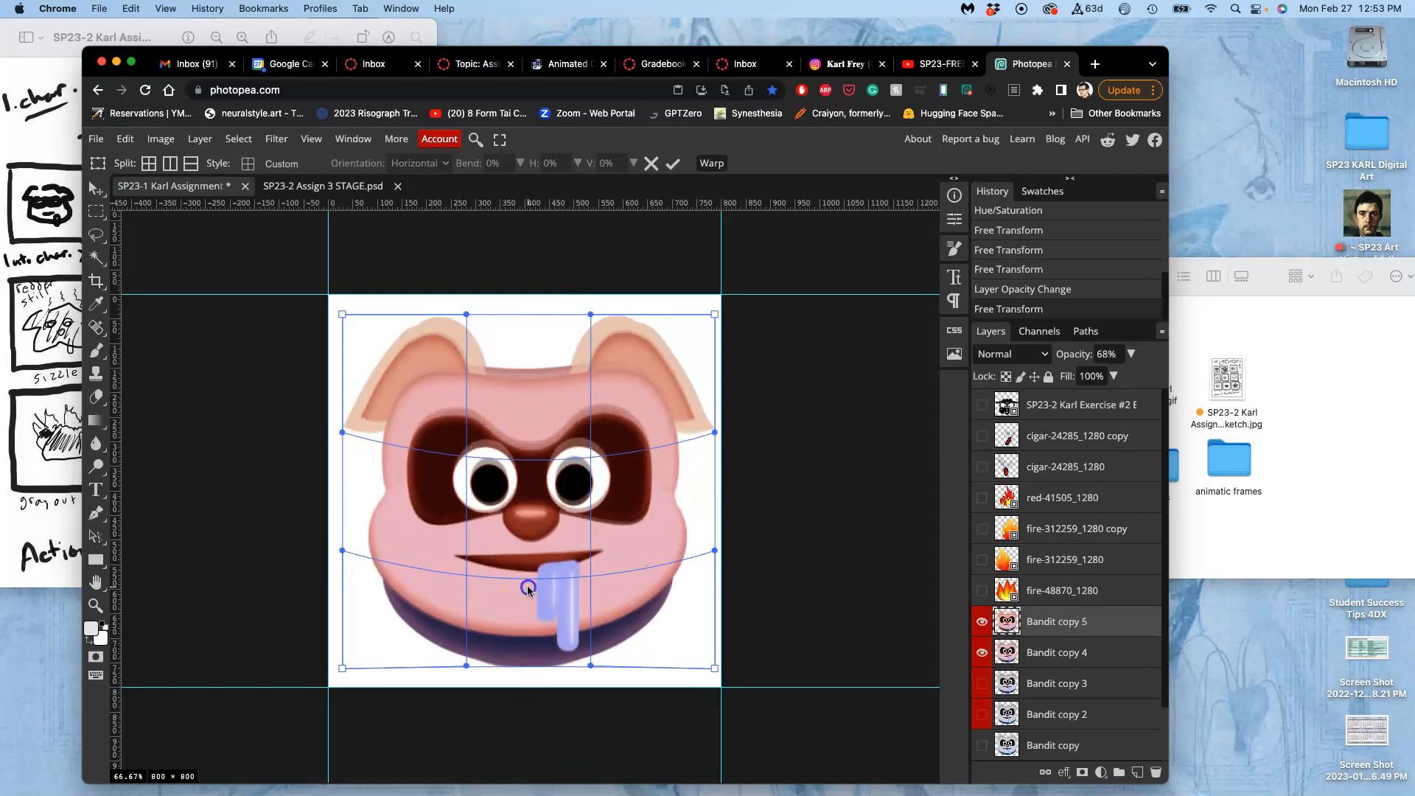
Adjust the warp at the forehead, ears and cheeks to match Bandit copy 4's outline, and apply the transform.
drag(524, 406, 529, 368)
click(523, 454)
drag(522, 456, 524, 460)
drag(378, 354, 383, 370)
drag(382, 552, 384, 548)
drag(663, 549, 661, 553)
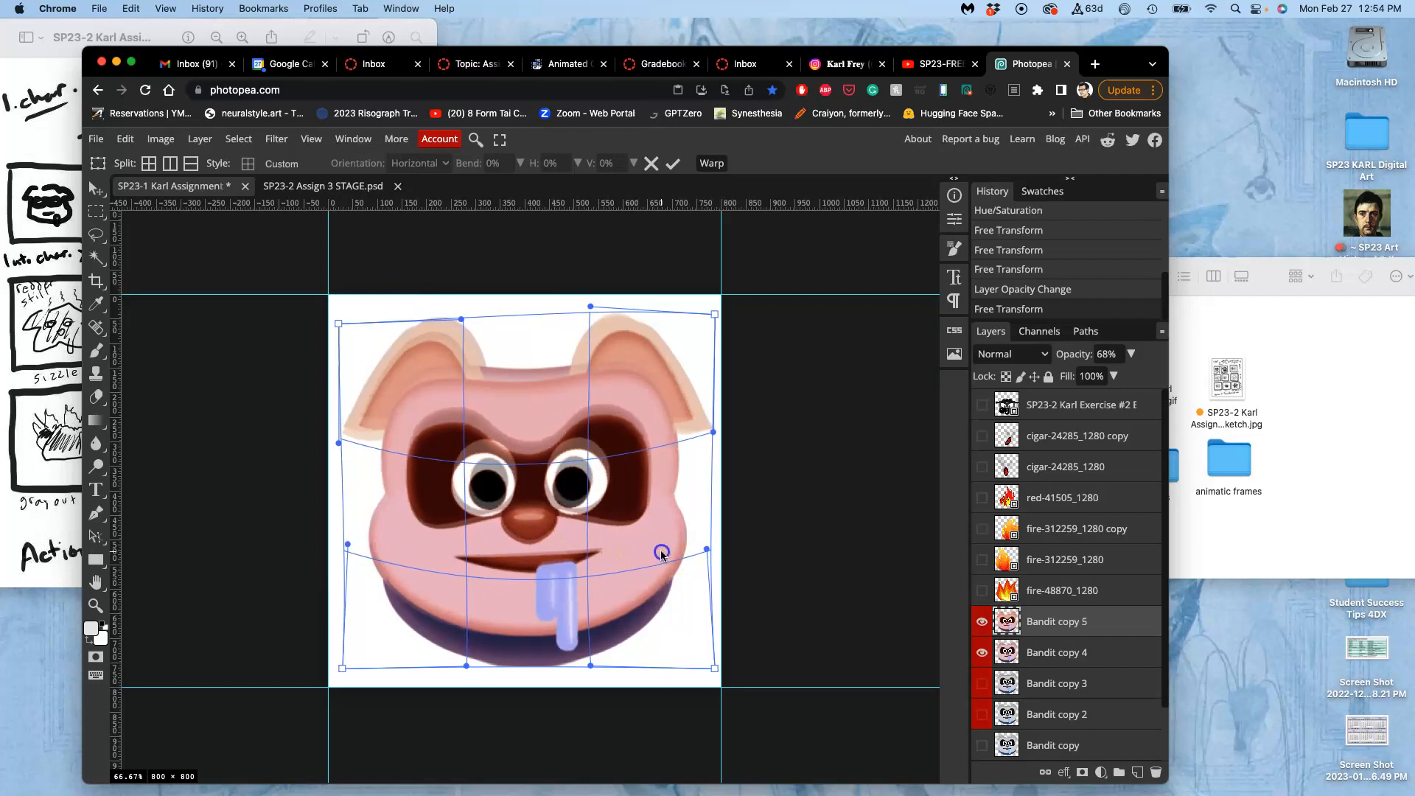
drag(701, 345, 705, 359)
drag(559, 399, 528, 379)
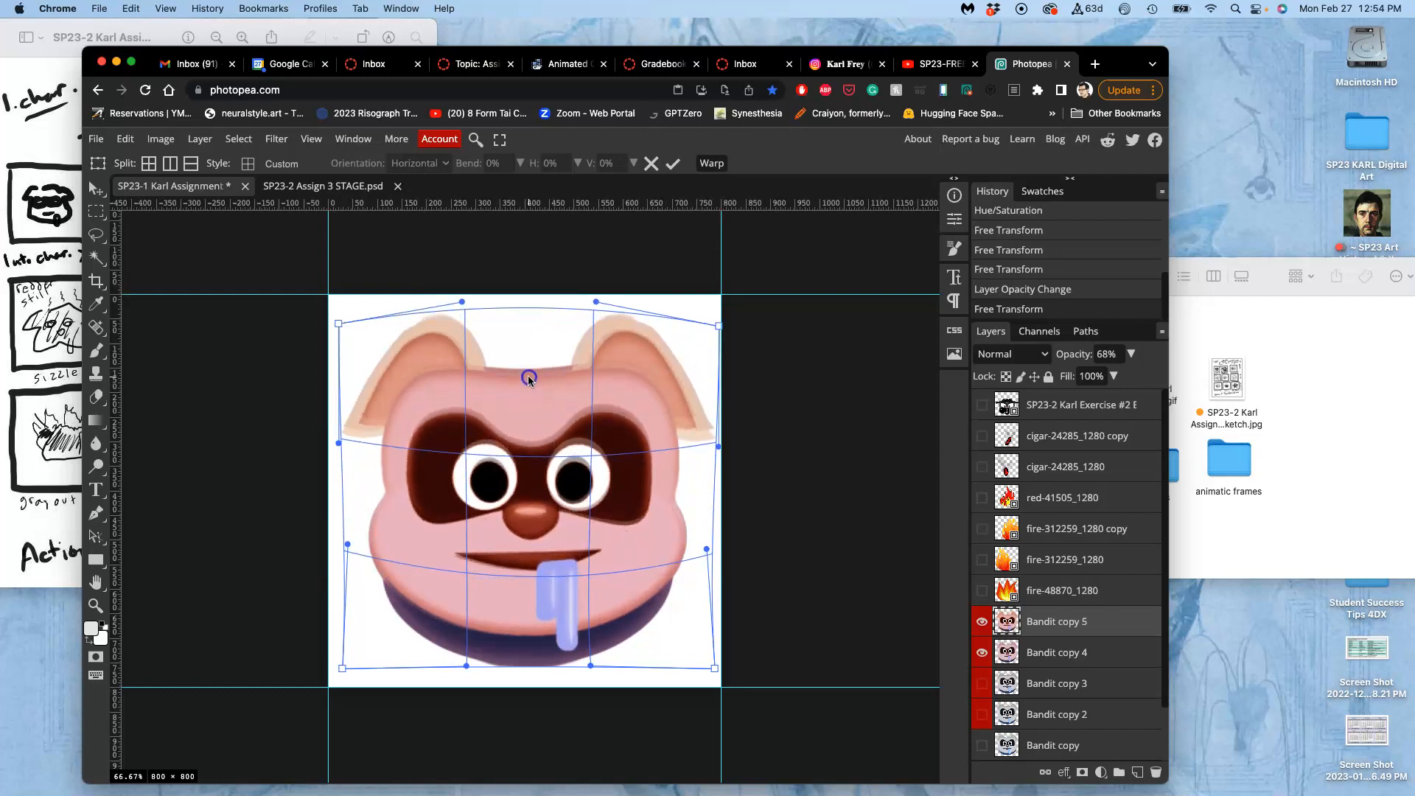
key(Return)
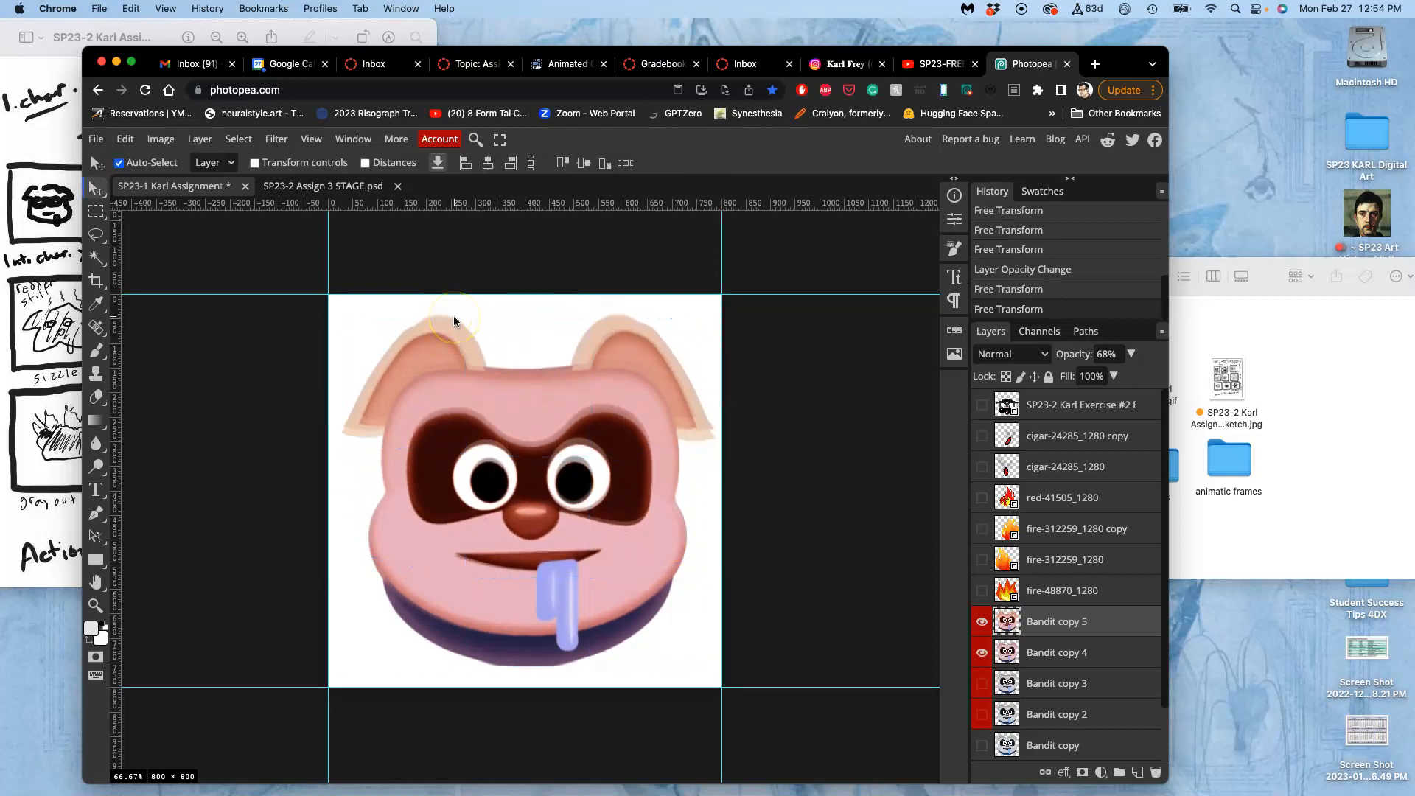
Restore Bandit copy 5 to 100% opacity, hide Bandit copy 4 and compare the face with the STAGE frame.
drag(1132, 356, 1168, 376)
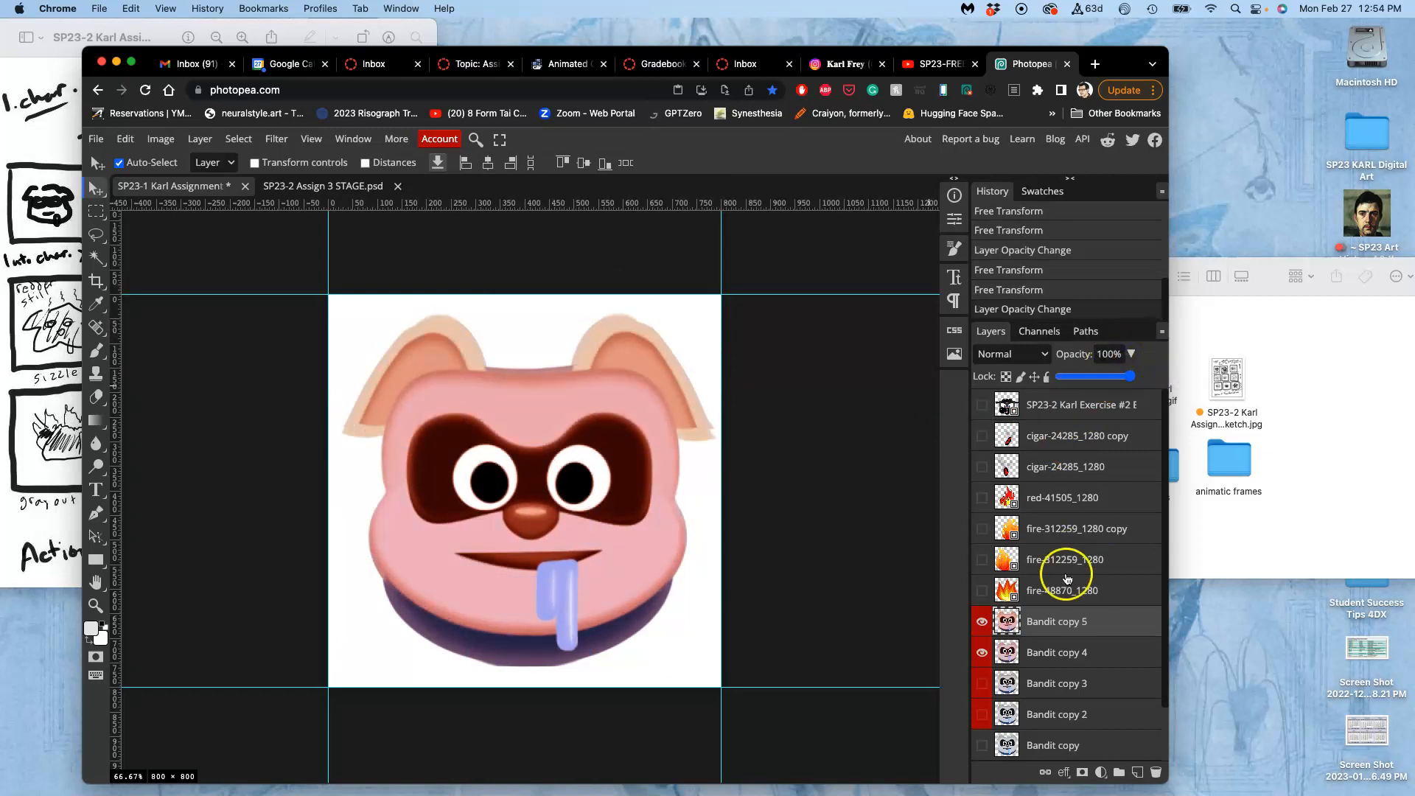
click(981, 653)
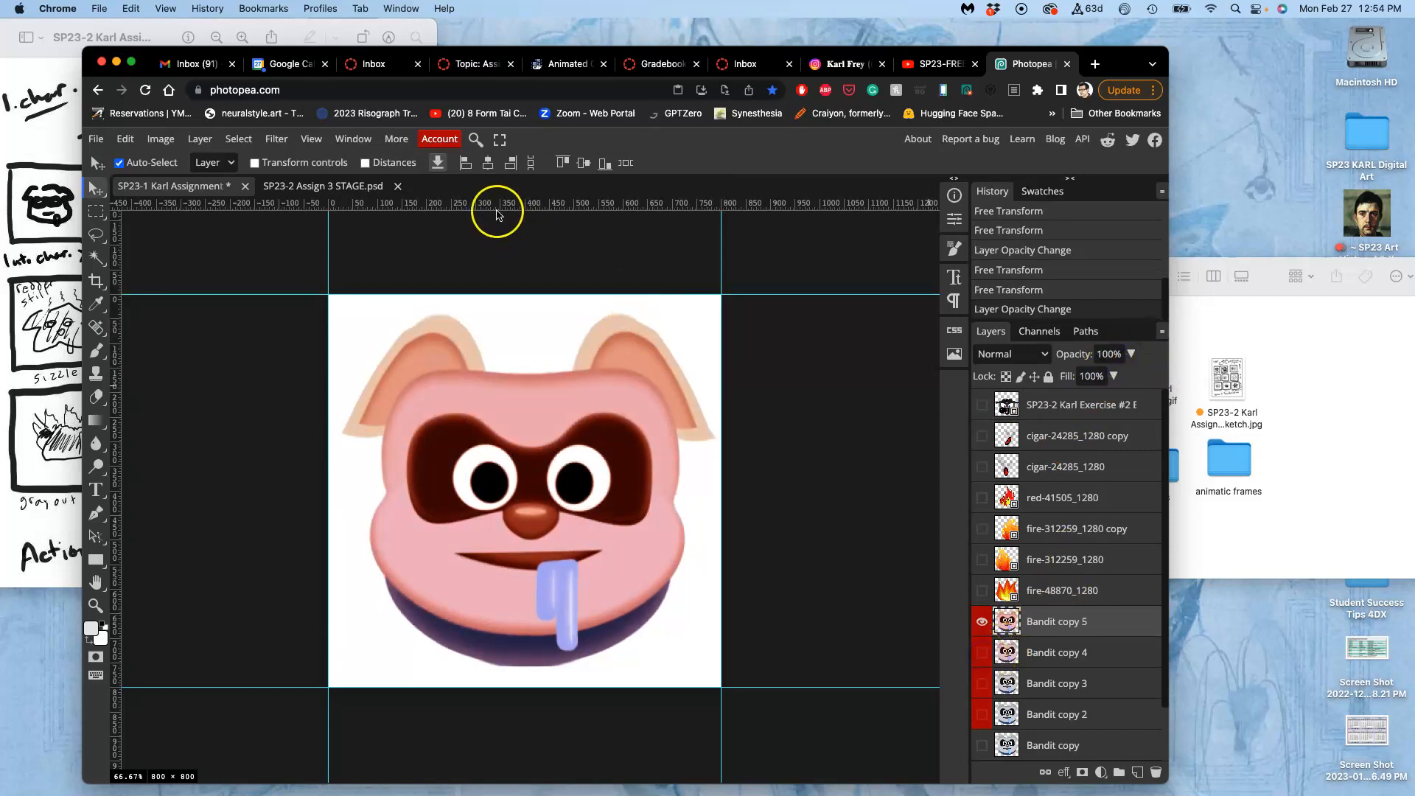
click(341, 187)
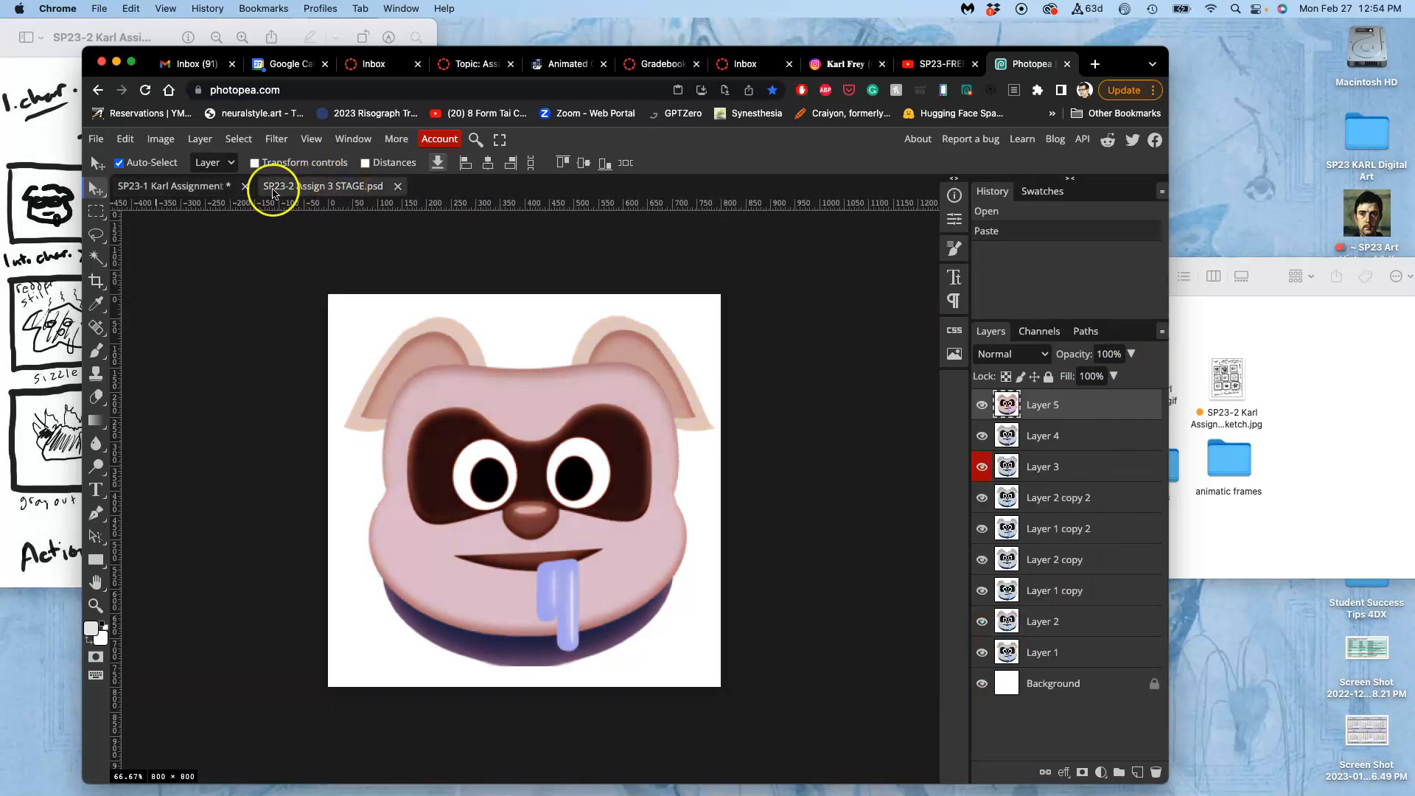
click(214, 188)
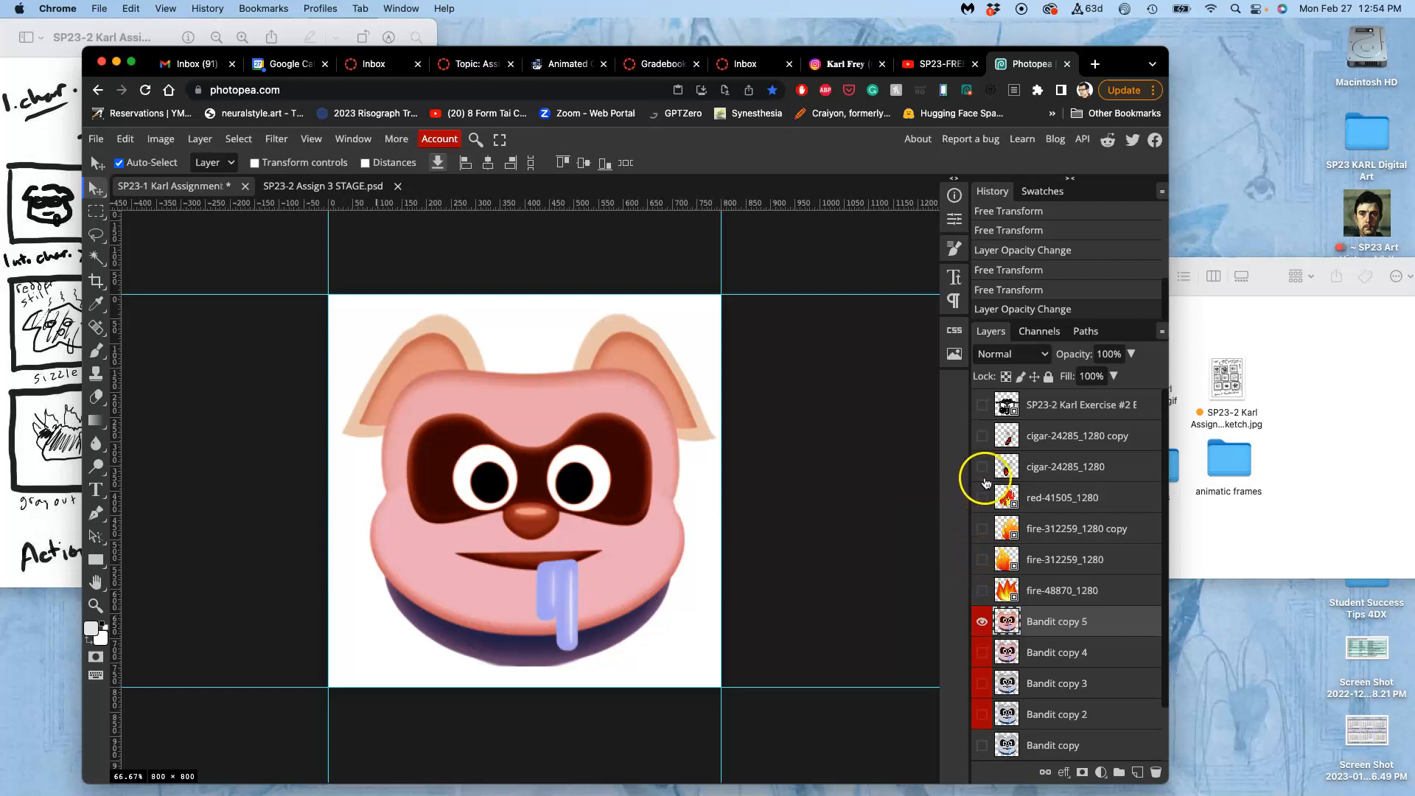
Preview both cigar layers, keep only cigar-24285_1280 copy visible and place it directly beneath Bandit copy 5.
click(983, 467)
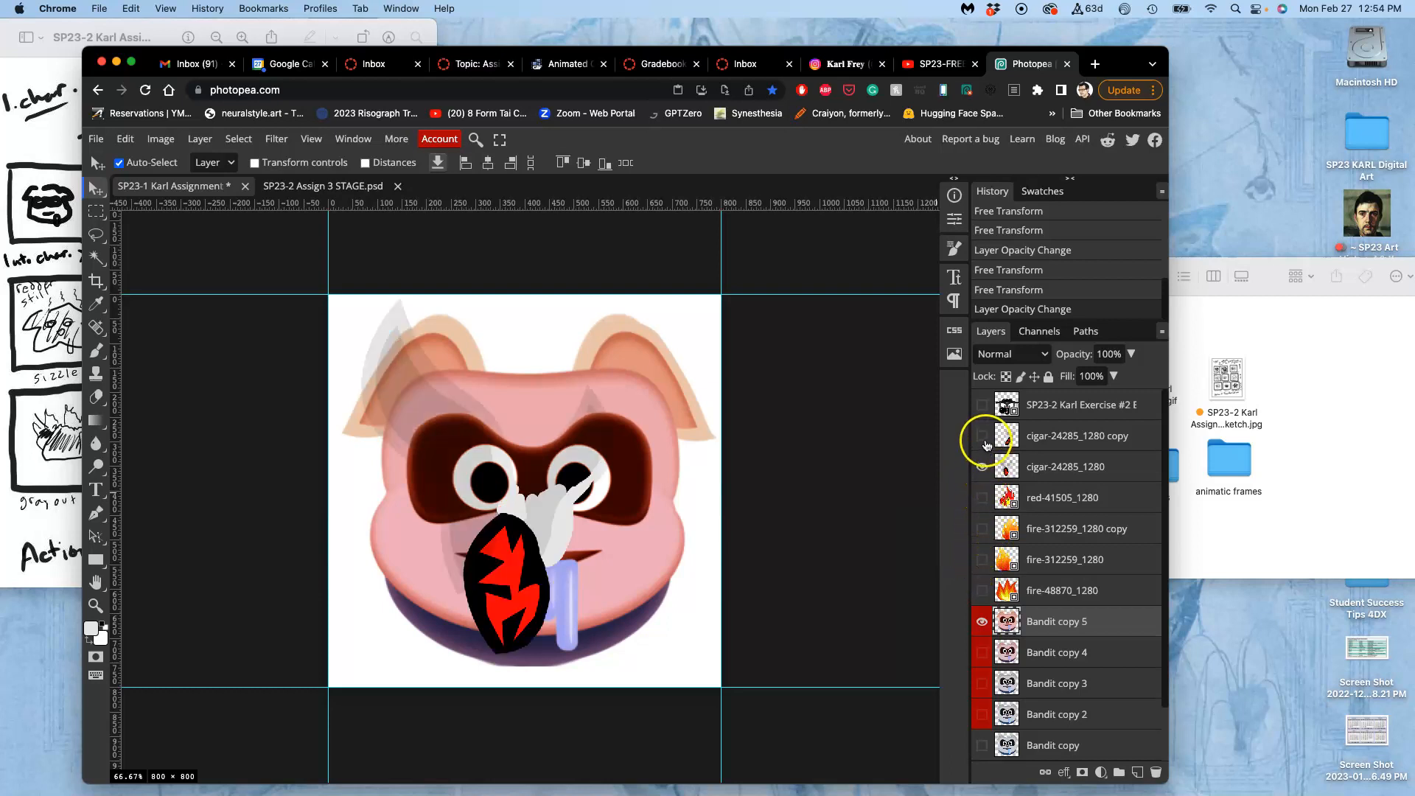
click(982, 435)
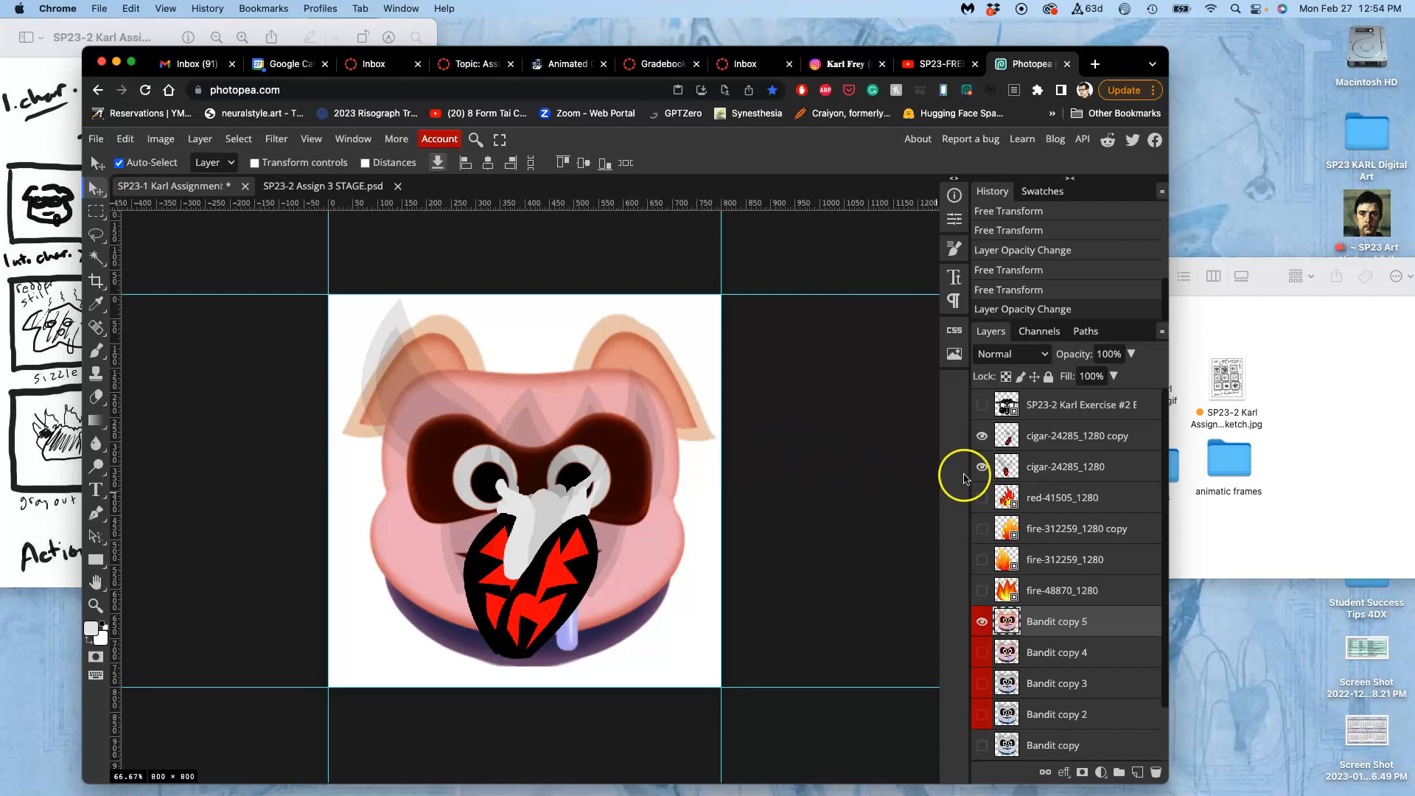
click(982, 467)
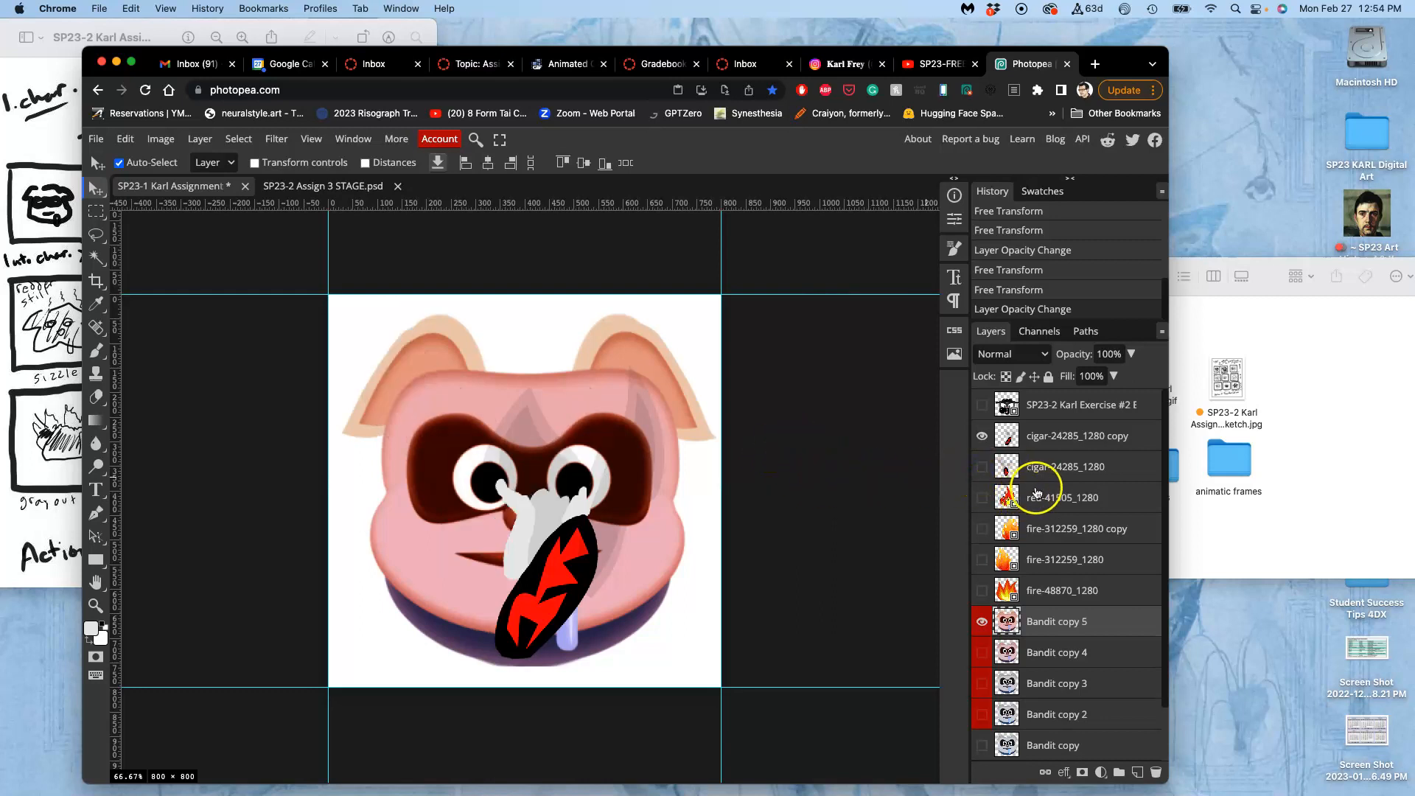
drag(1052, 441, 1046, 632)
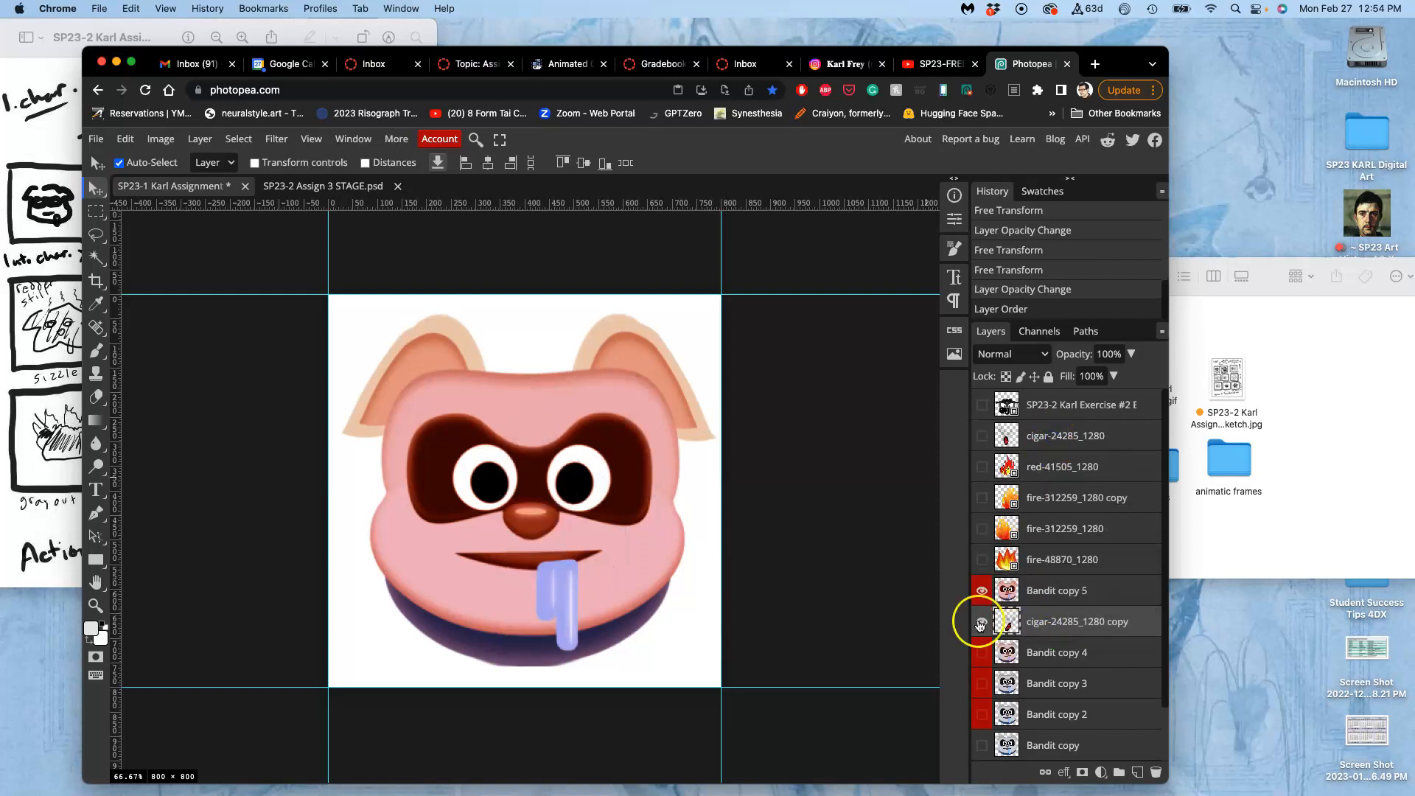
Duplicate cigar-24285_1280 copy, turn off Auto-Select and move the duplicate upward so its smoke rises above the head.
click(96, 189)
key(super+j)
drag(564, 469, 562, 452)
key(super+z)
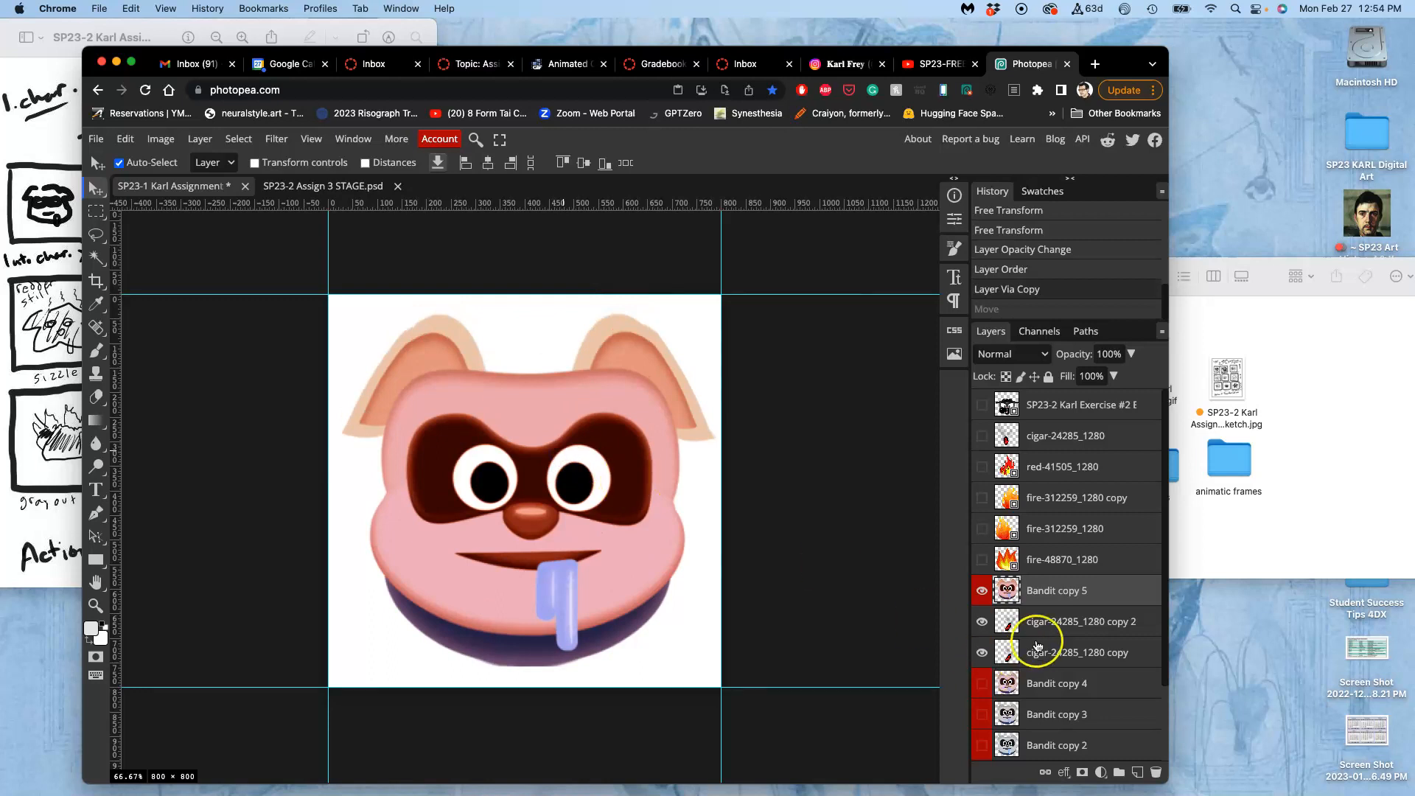
click(1040, 624)
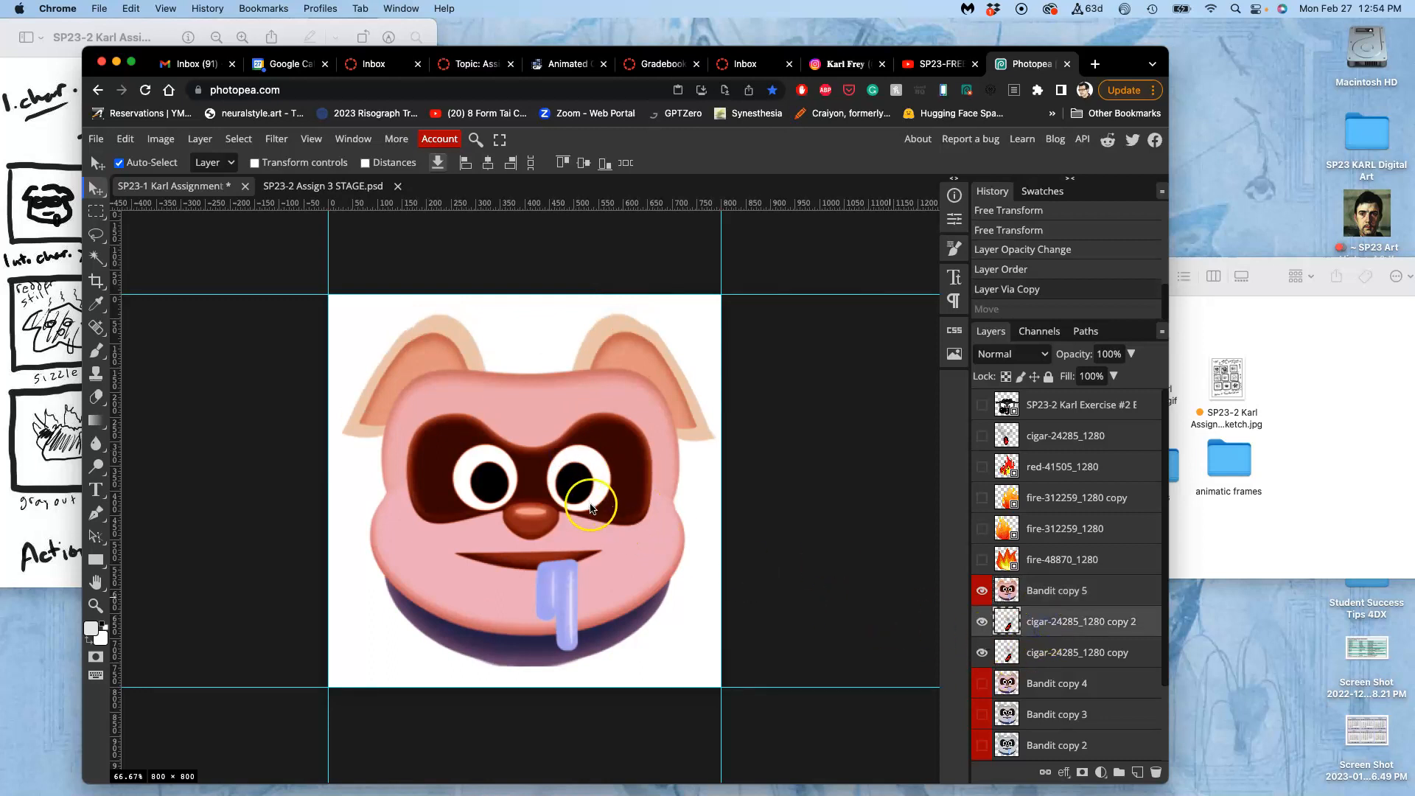
click(119, 163)
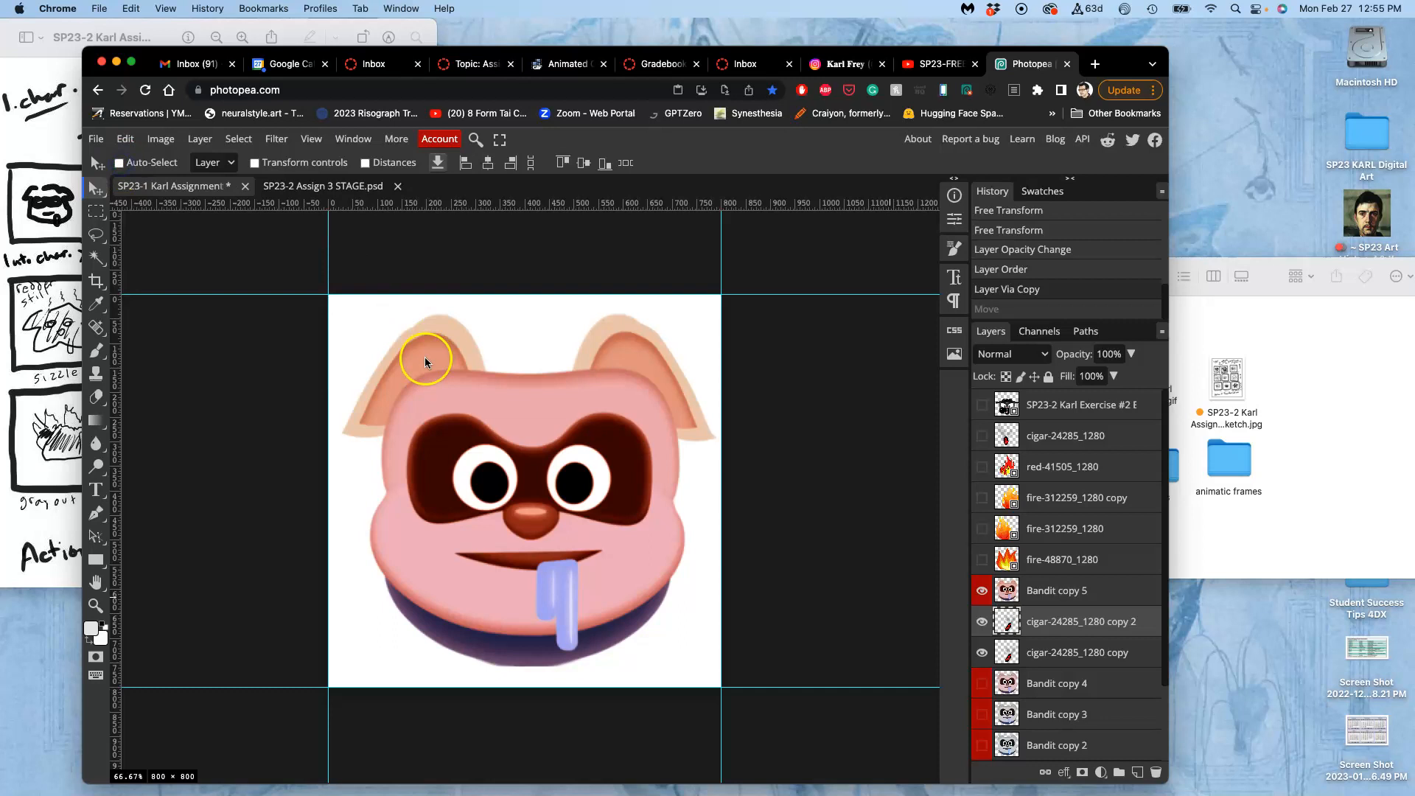
drag(568, 492, 575, 435)
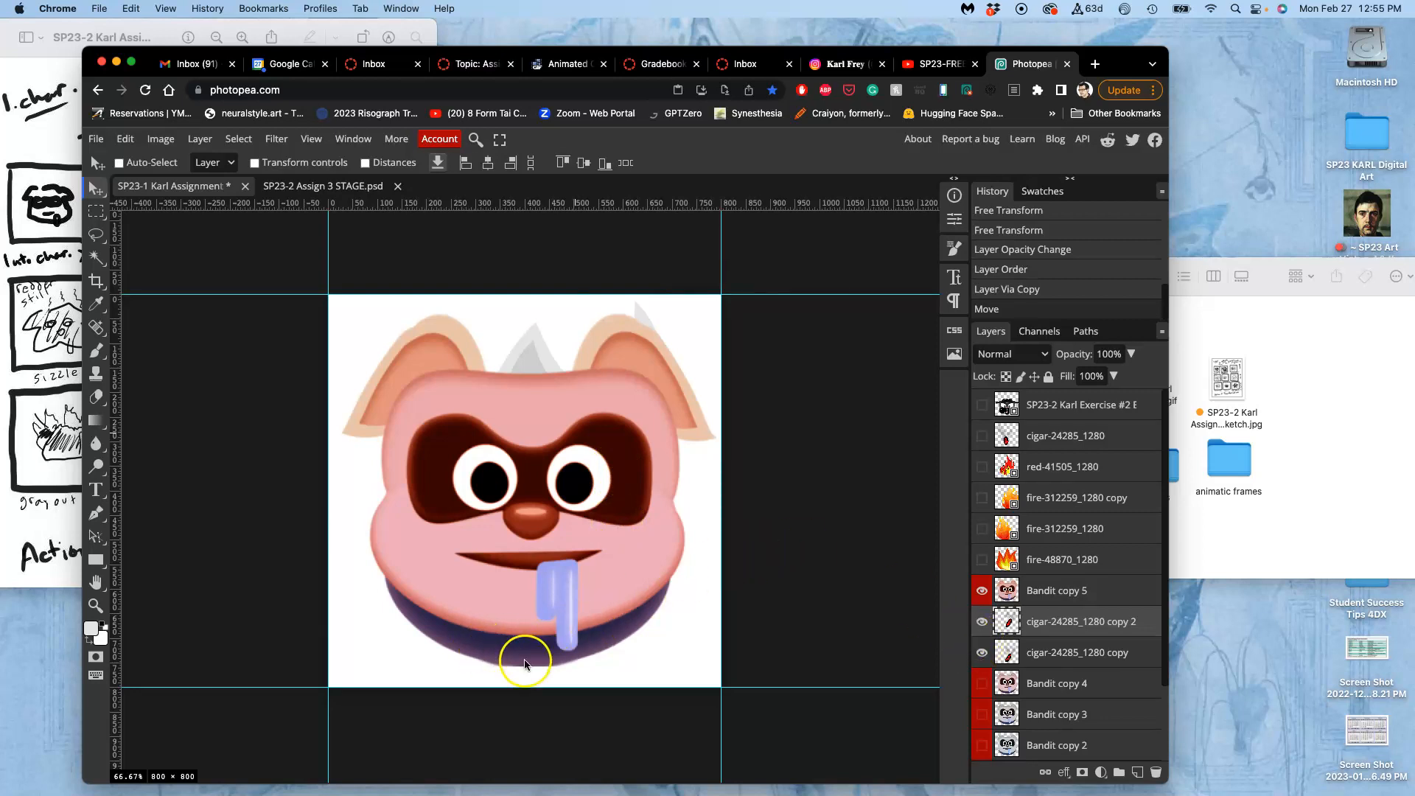
Compare the chin edges of Bandit copy 3, 4 and 5 by switching their visibility, ending with only Bandit copy 5 shown.
scroll(513, 665, up, 5)
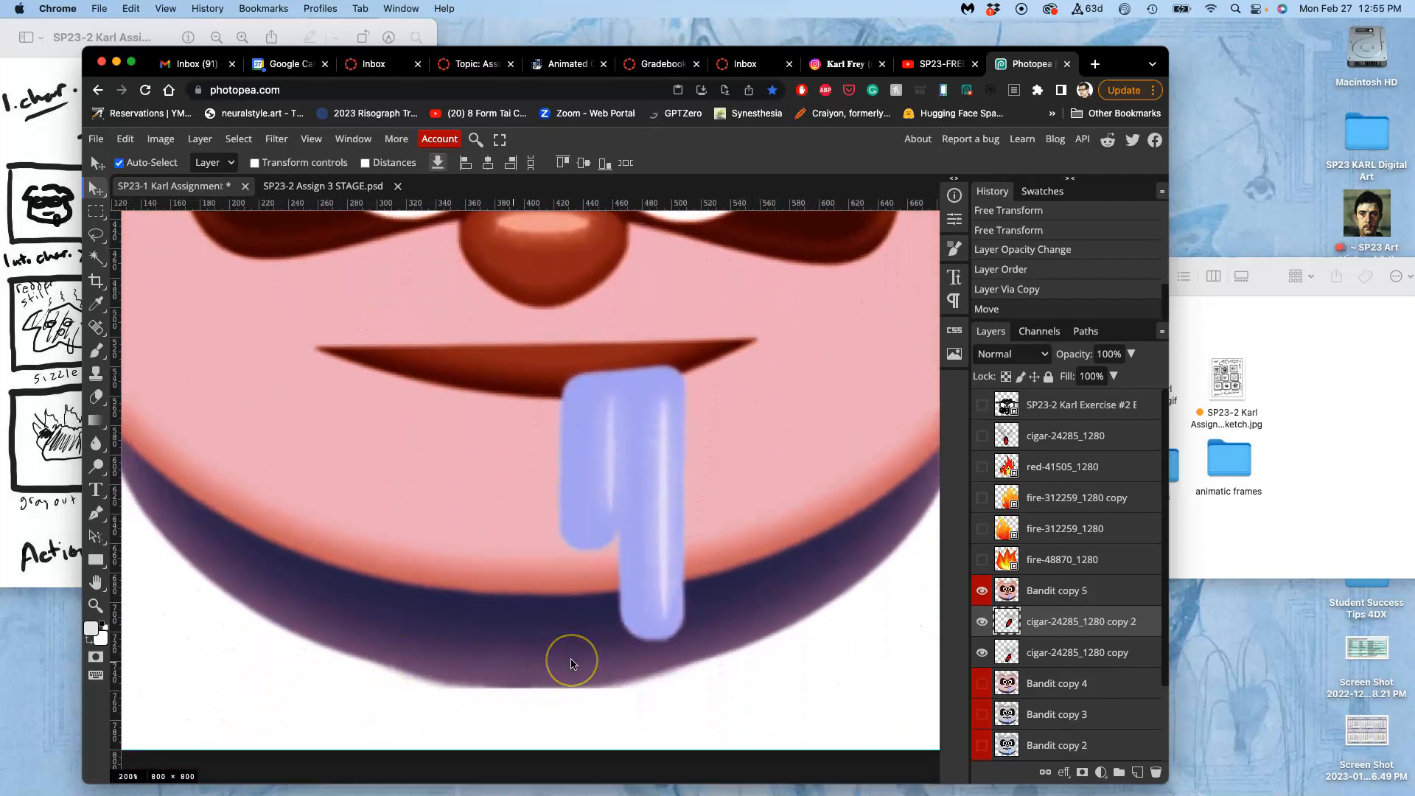
scroll(571, 662, down, 5)
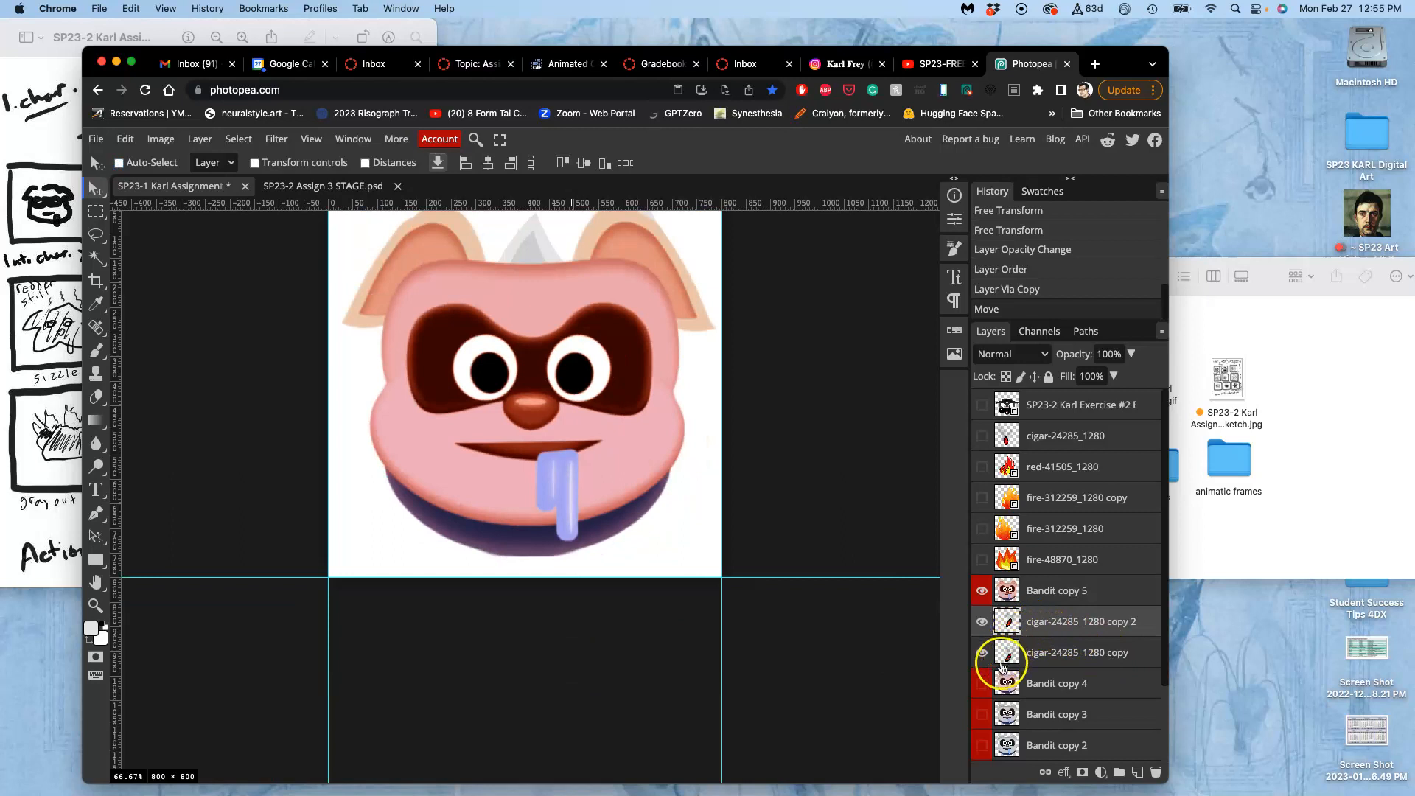
click(982, 683)
click(982, 590)
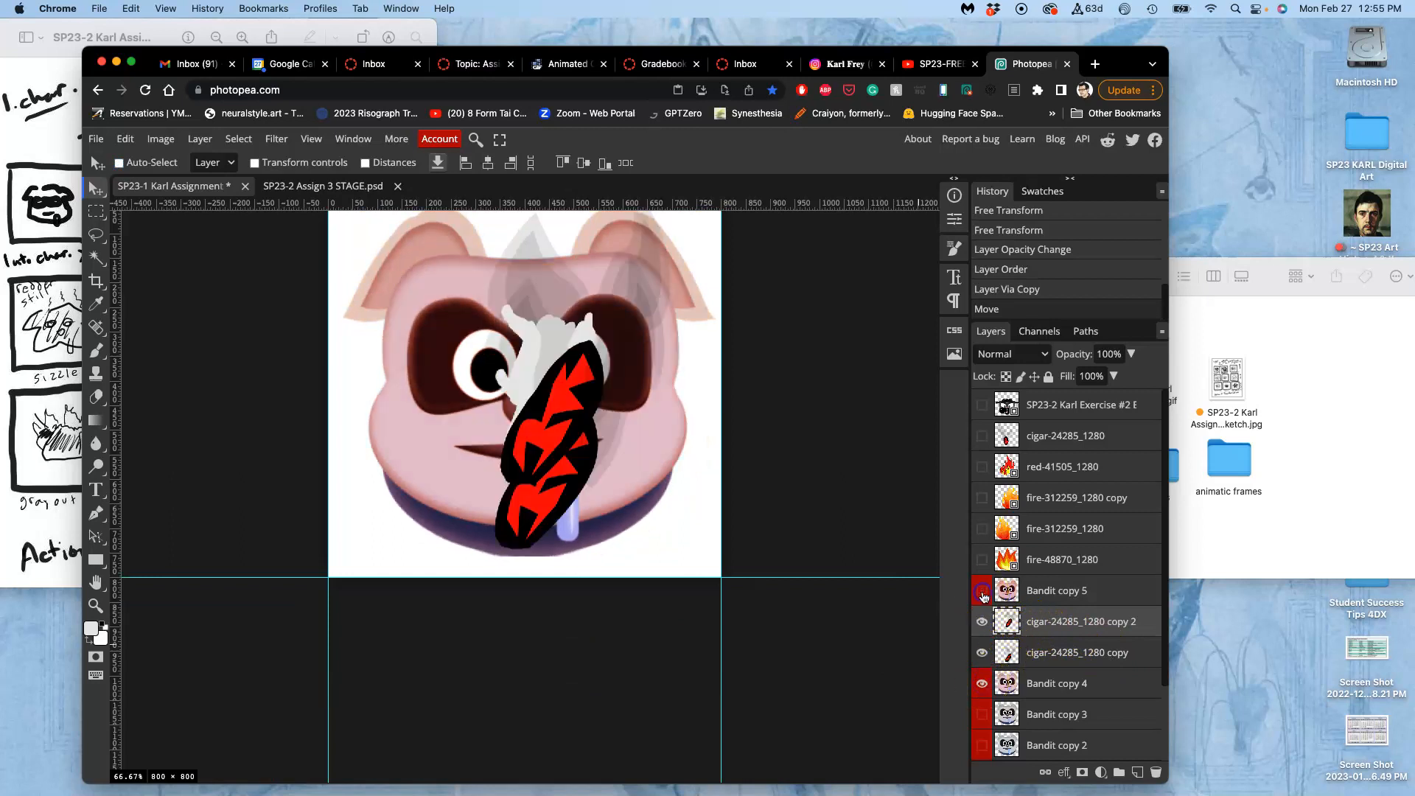
click(983, 685)
click(983, 684)
click(983, 684)
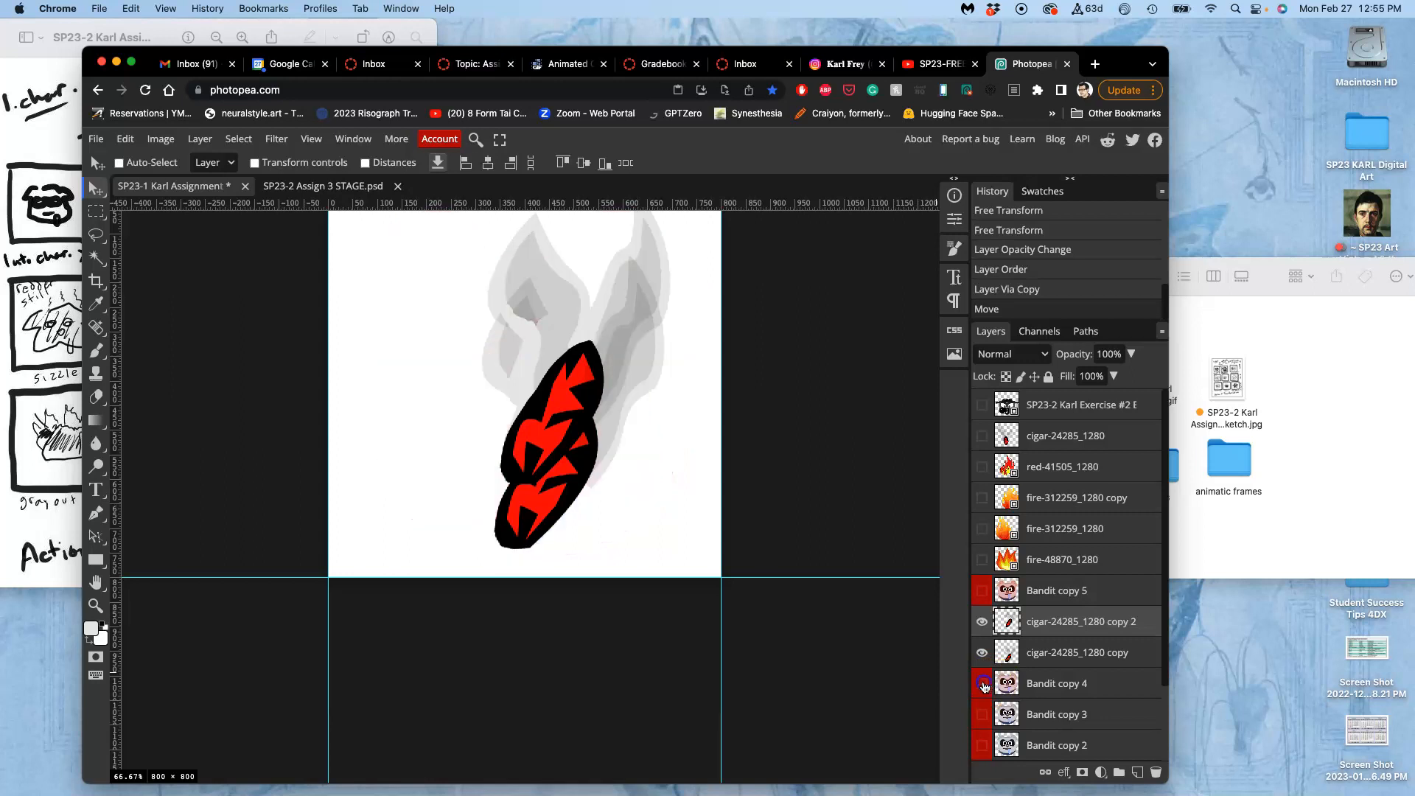
click(983, 713)
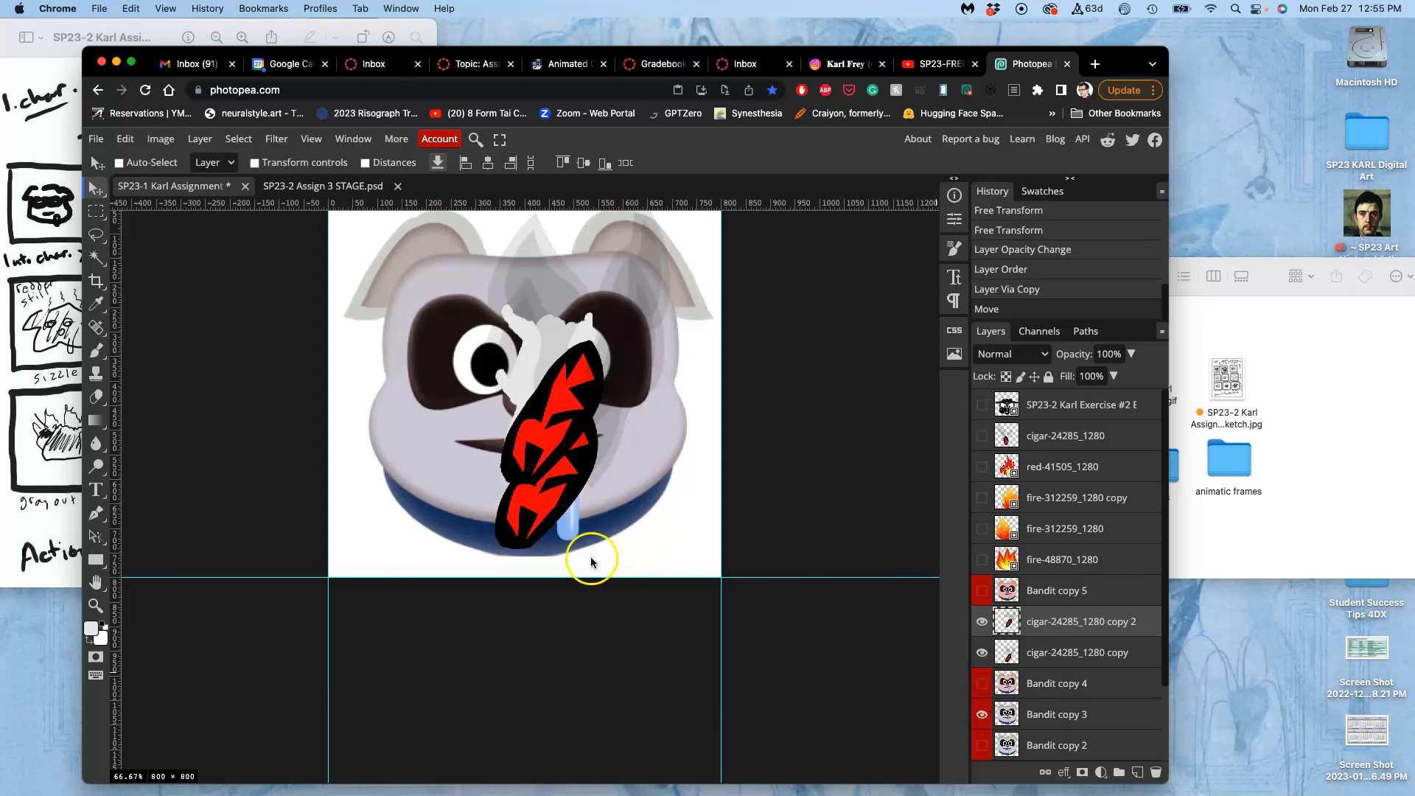
click(981, 685)
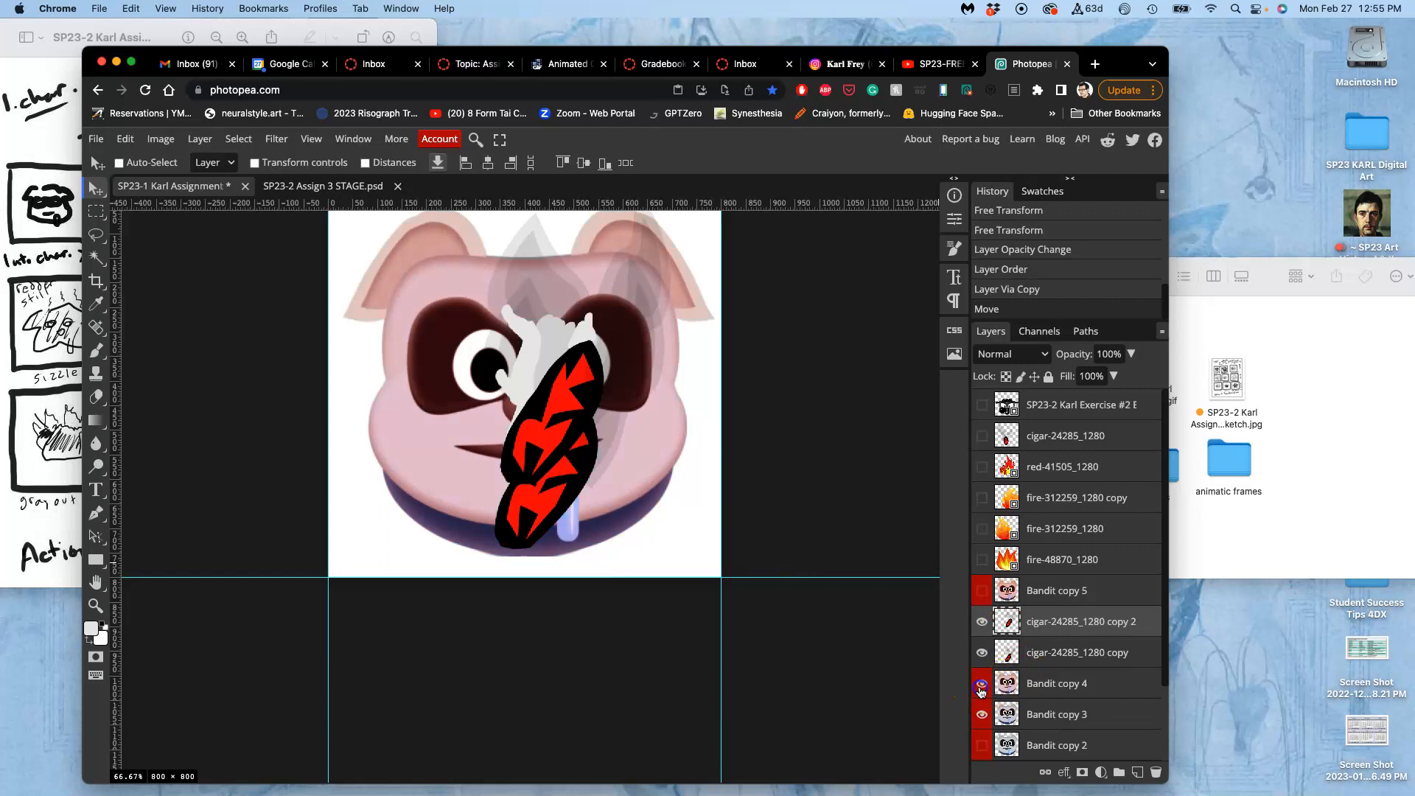
click(984, 713)
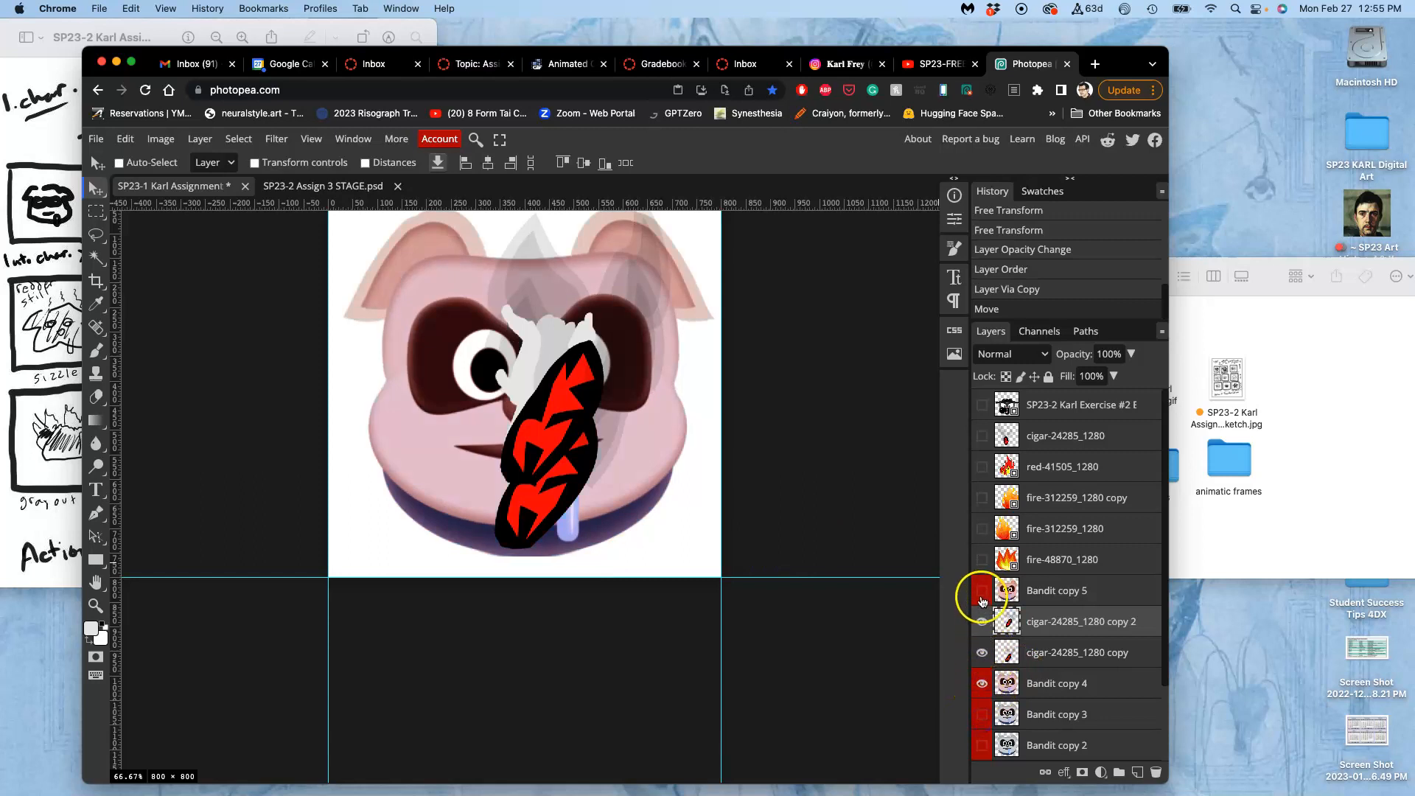
click(982, 590)
click(975, 684)
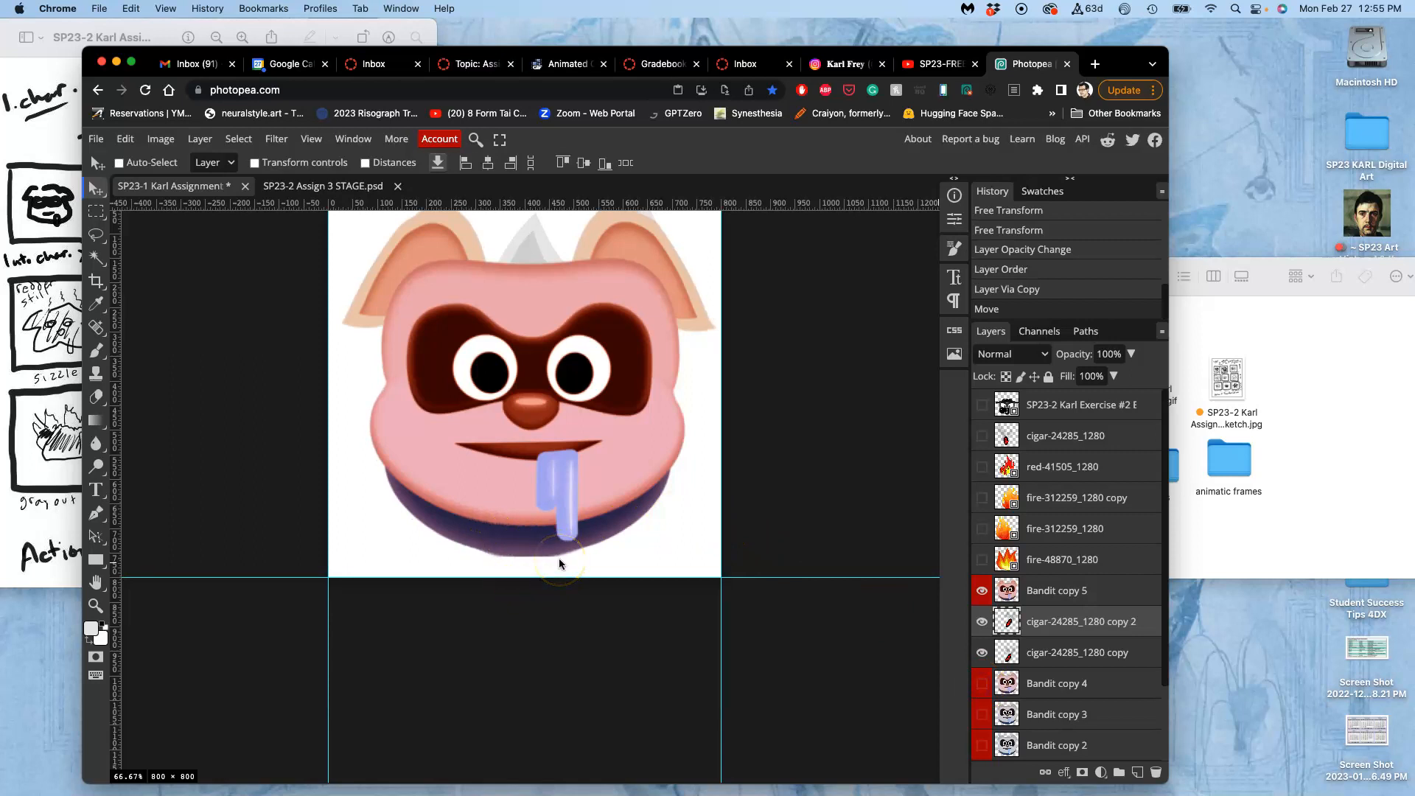
On the Bandit copy 5 layer, make an elliptical selection around the mouth and chin, aligned with the face's lower edge.
scroll(559, 564, up, 2)
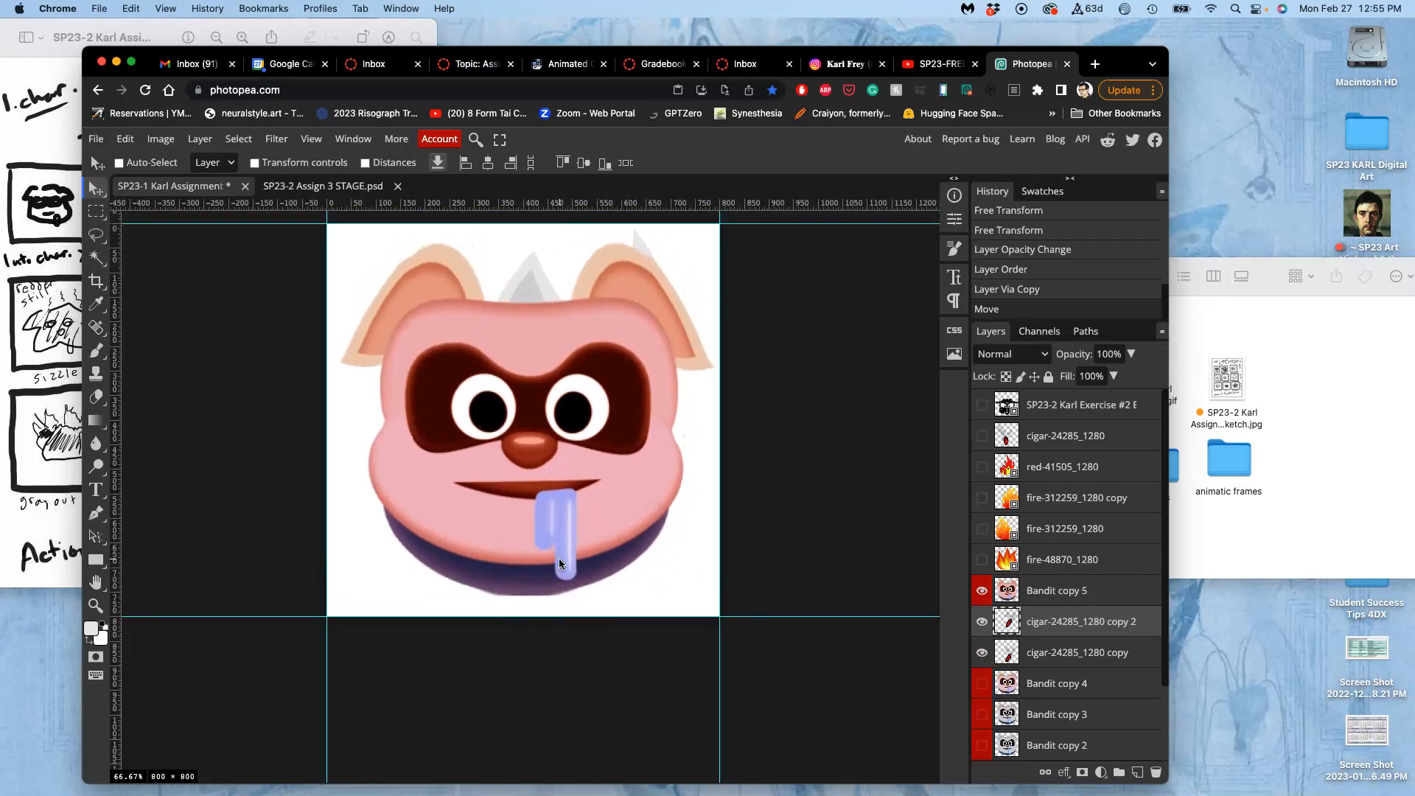
click(1032, 590)
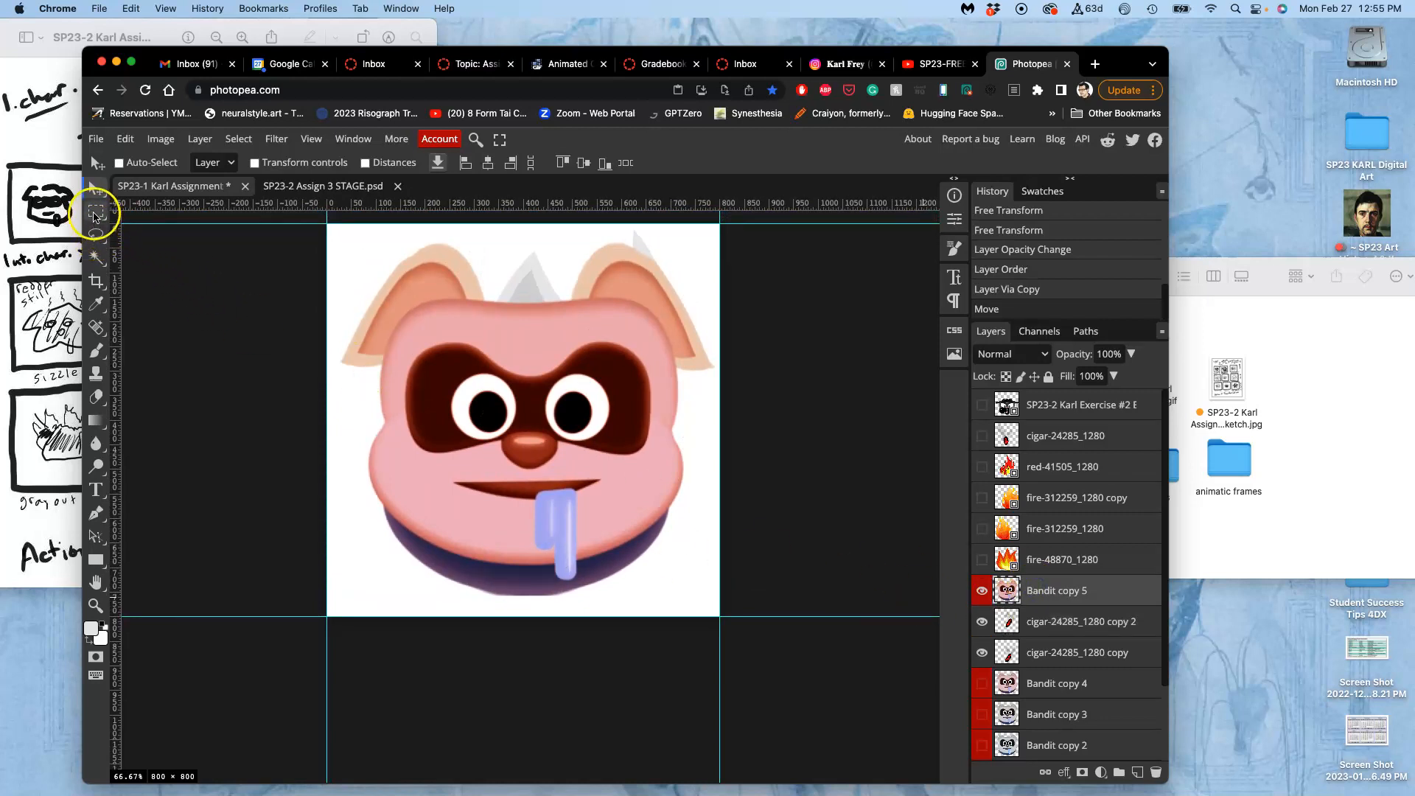
click(95, 211)
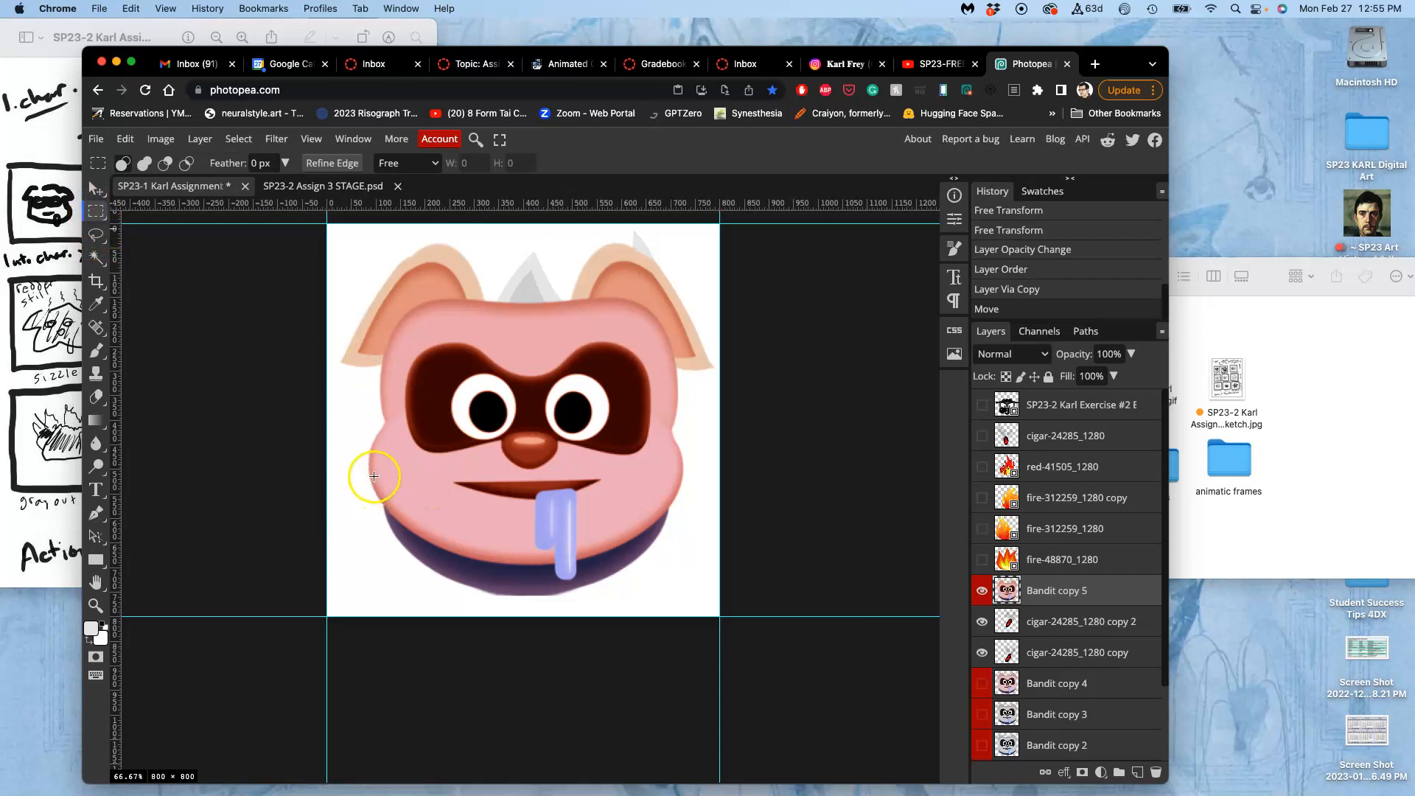
drag(380, 485, 389, 492)
right_click(95, 211)
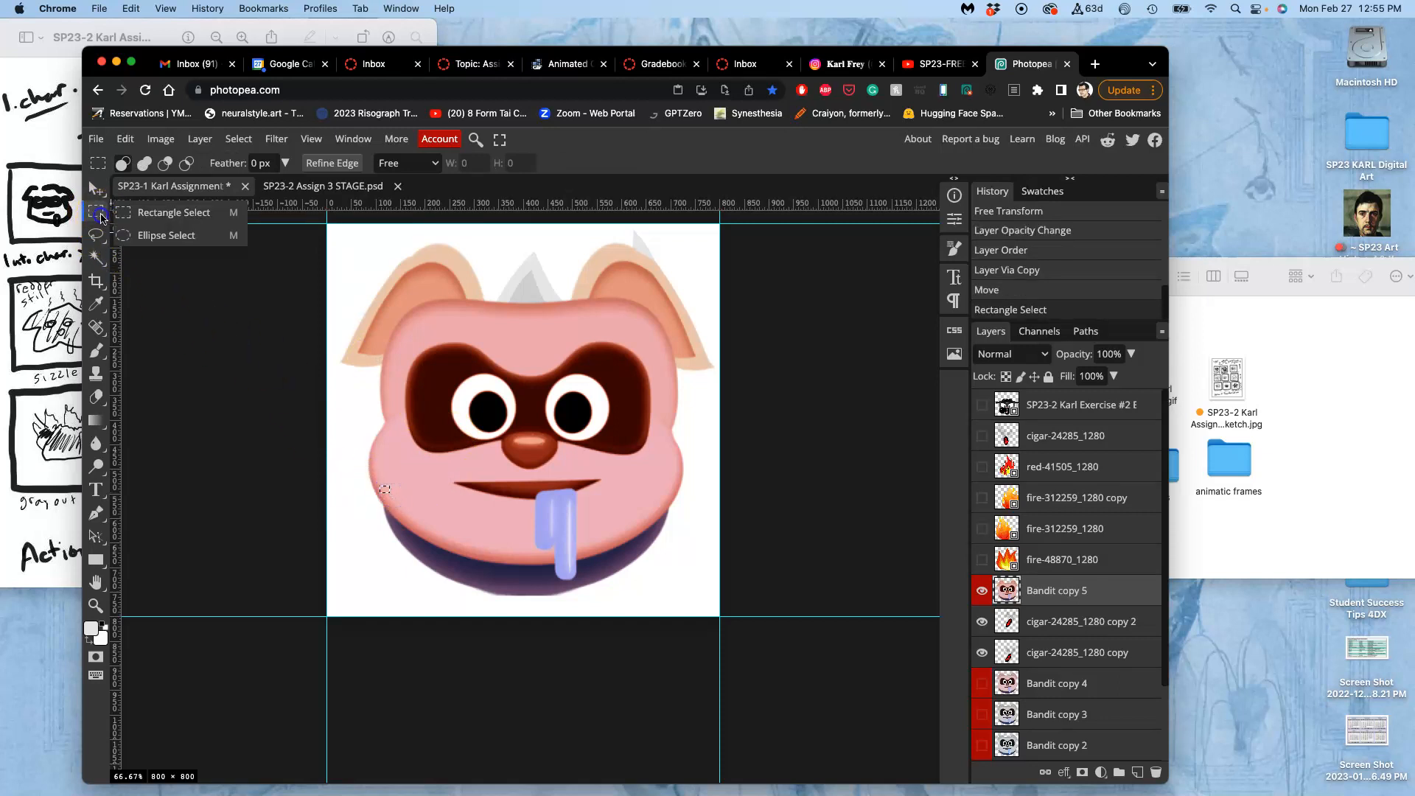
click(162, 234)
drag(369, 470, 586, 589)
drag(475, 527, 525, 531)
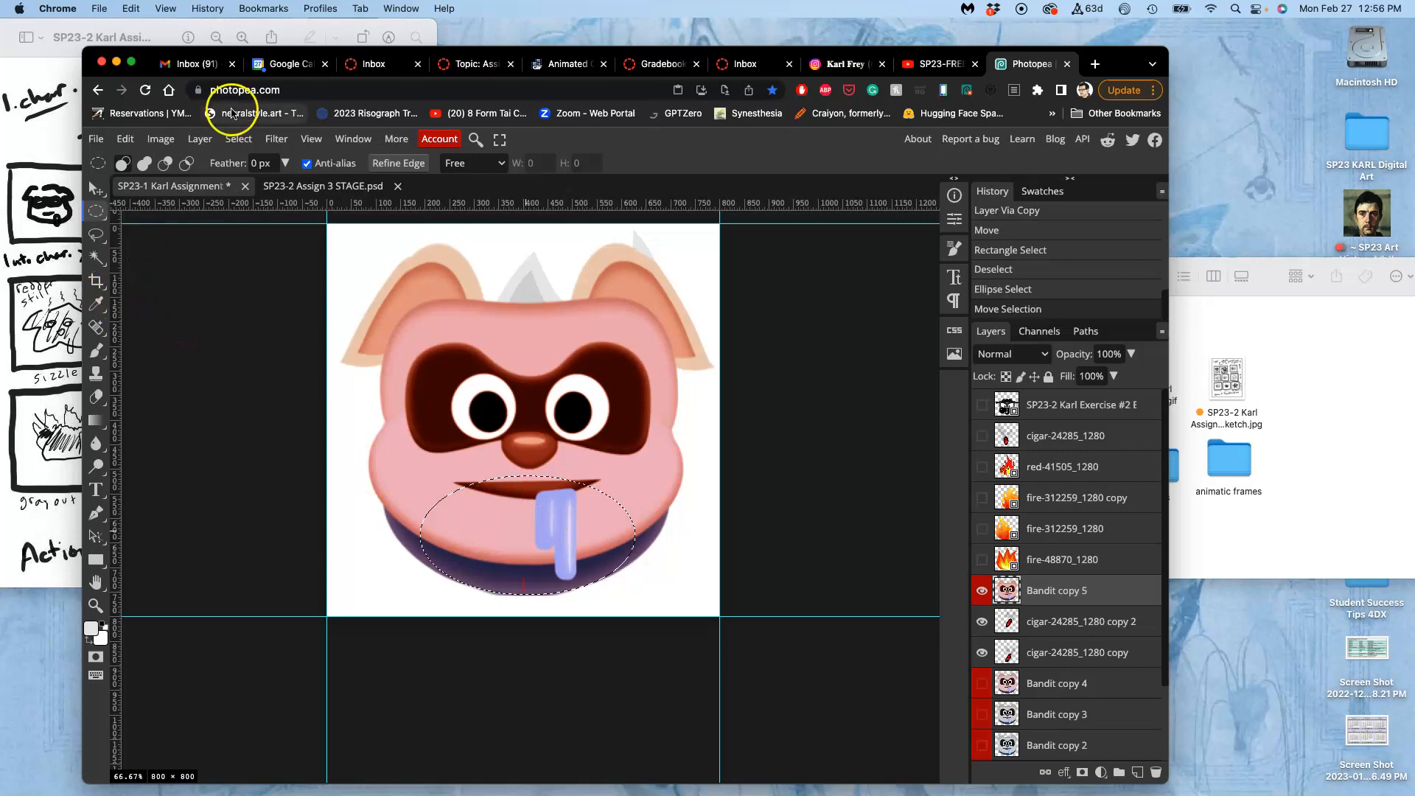
Invert the elliptical selection and try a brush stroke just outside the chin's lower edge on Bandit copy 5.
click(237, 139)
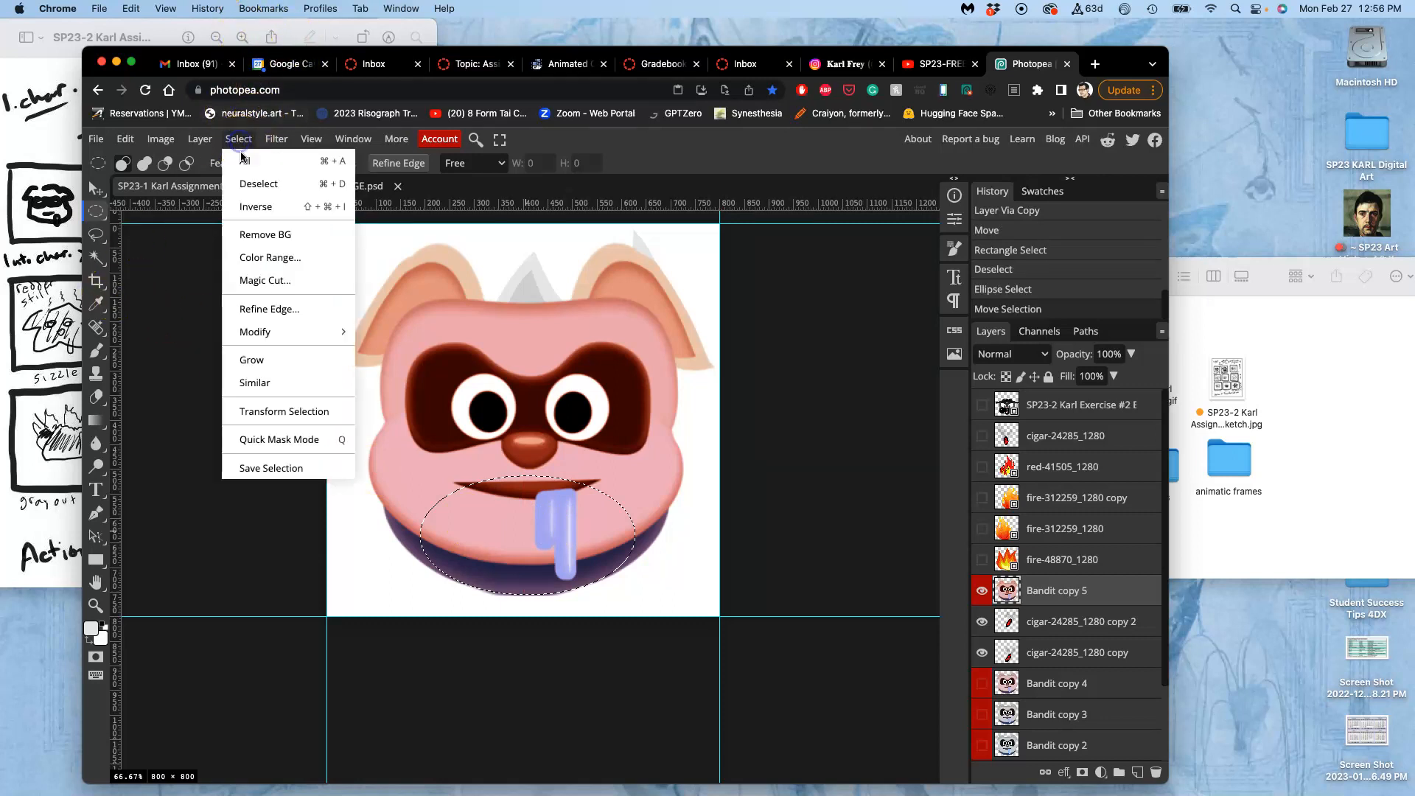
click(245, 204)
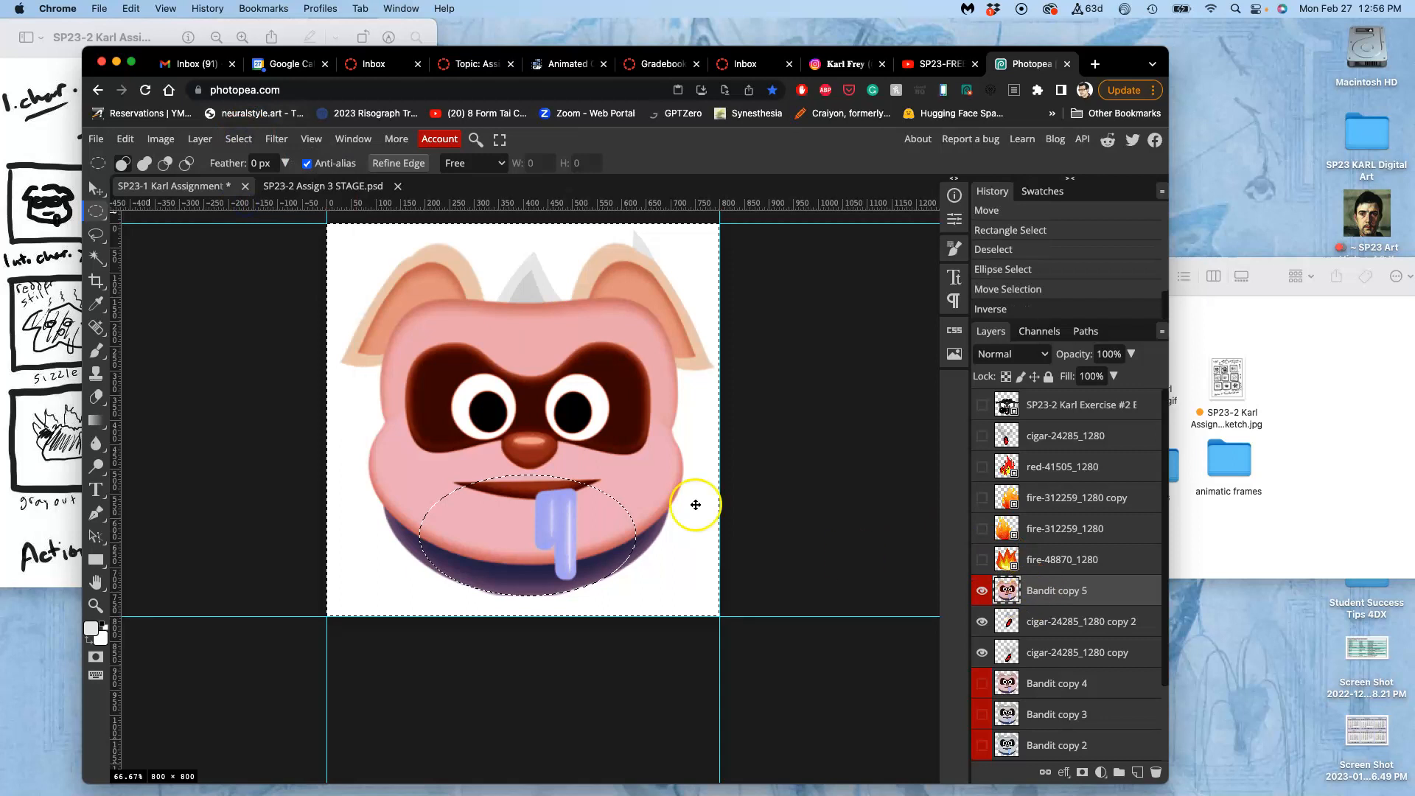
click(97, 351)
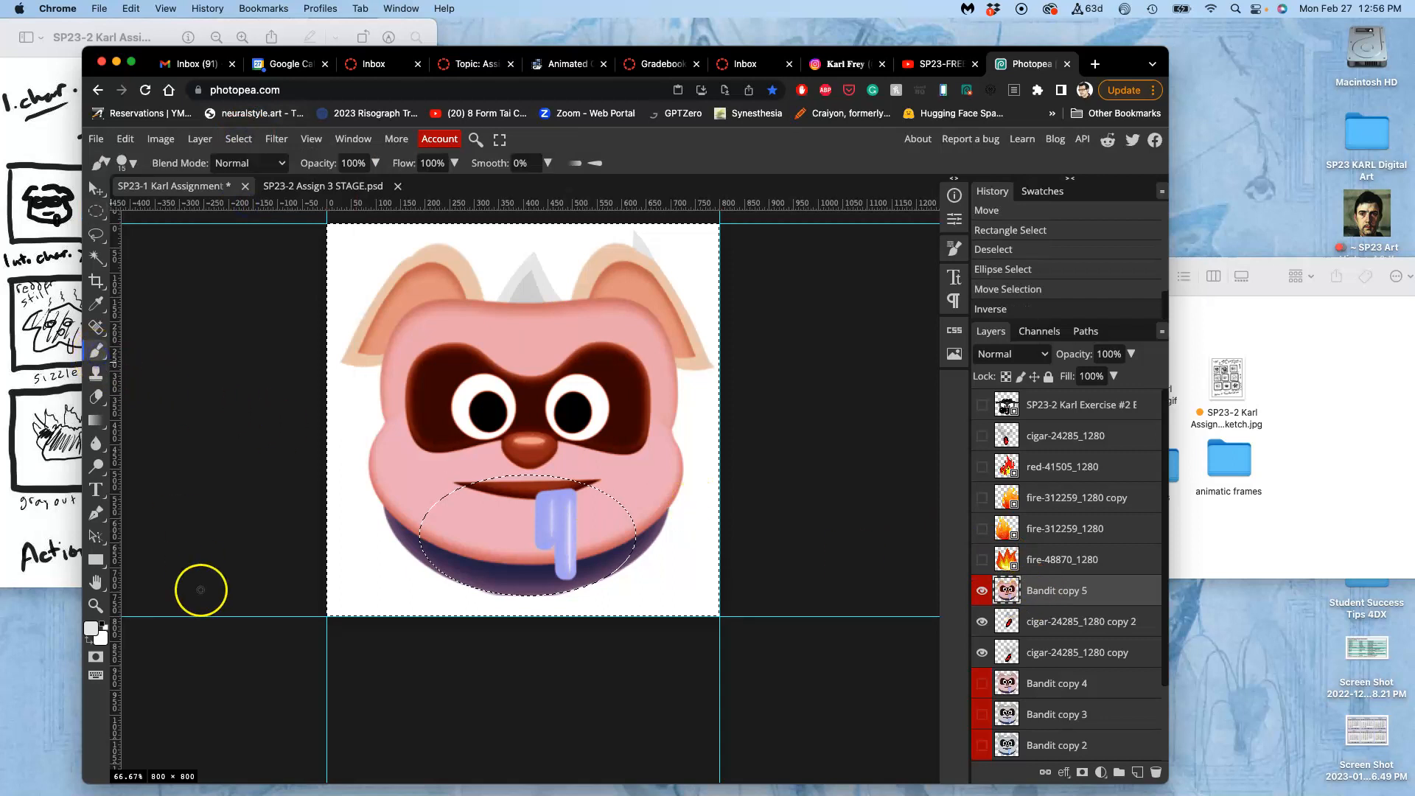
scroll(473, 603, up, 10)
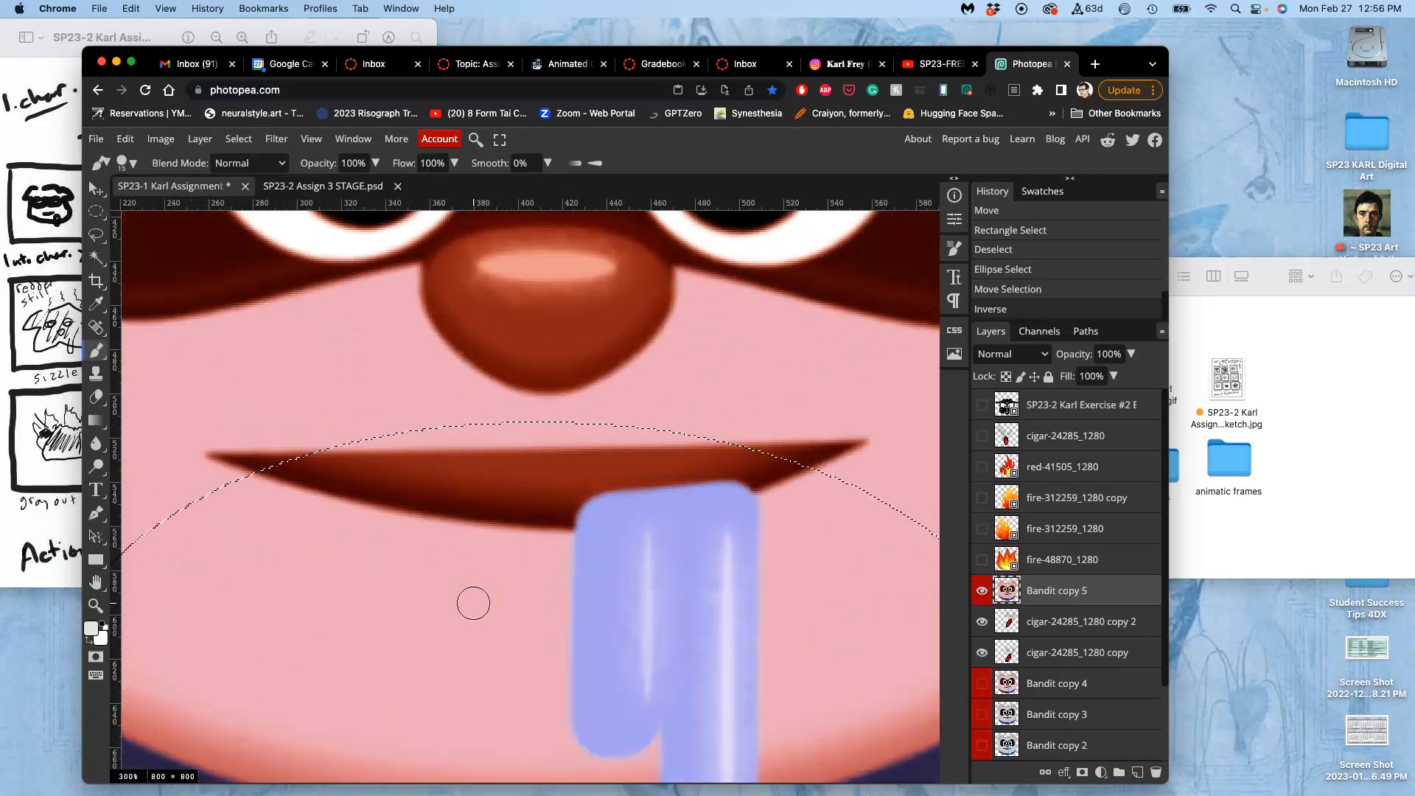
mouse_move(395, 638)
mouse_down()
mouse_move(471, 650)
mouse_move(344, 641)
mouse_move(404, 653)
mouse_up()
key(super+z)
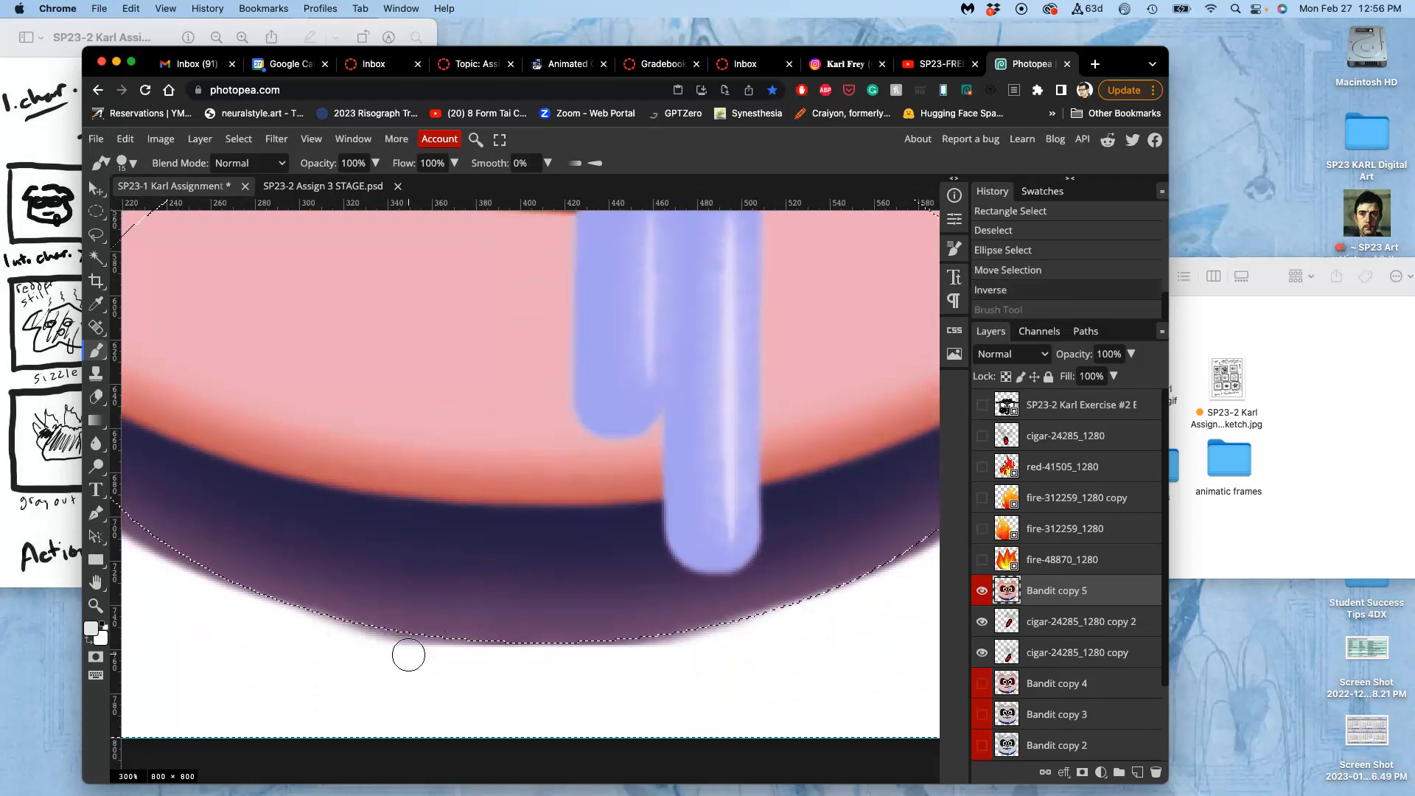
Switch the foreground colour to white, paint over the blurry fringe outside the chin's lower edge on Bandit copy 5 and deselect.
click(90, 632)
click(89, 641)
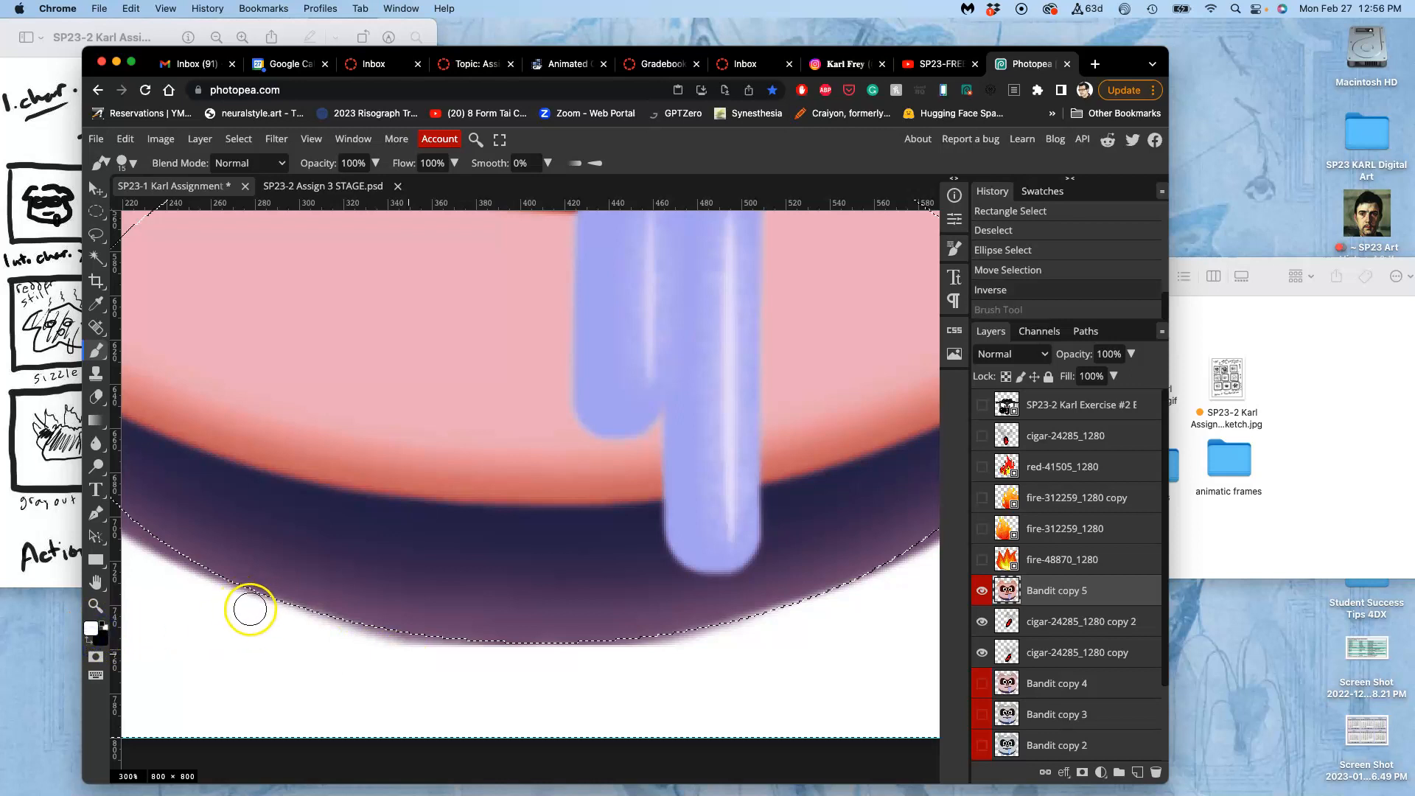
mouse_move(317, 633)
mouse_down()
mouse_move(623, 650)
mouse_move(794, 626)
mouse_move(504, 679)
mouse_move(344, 683)
mouse_up()
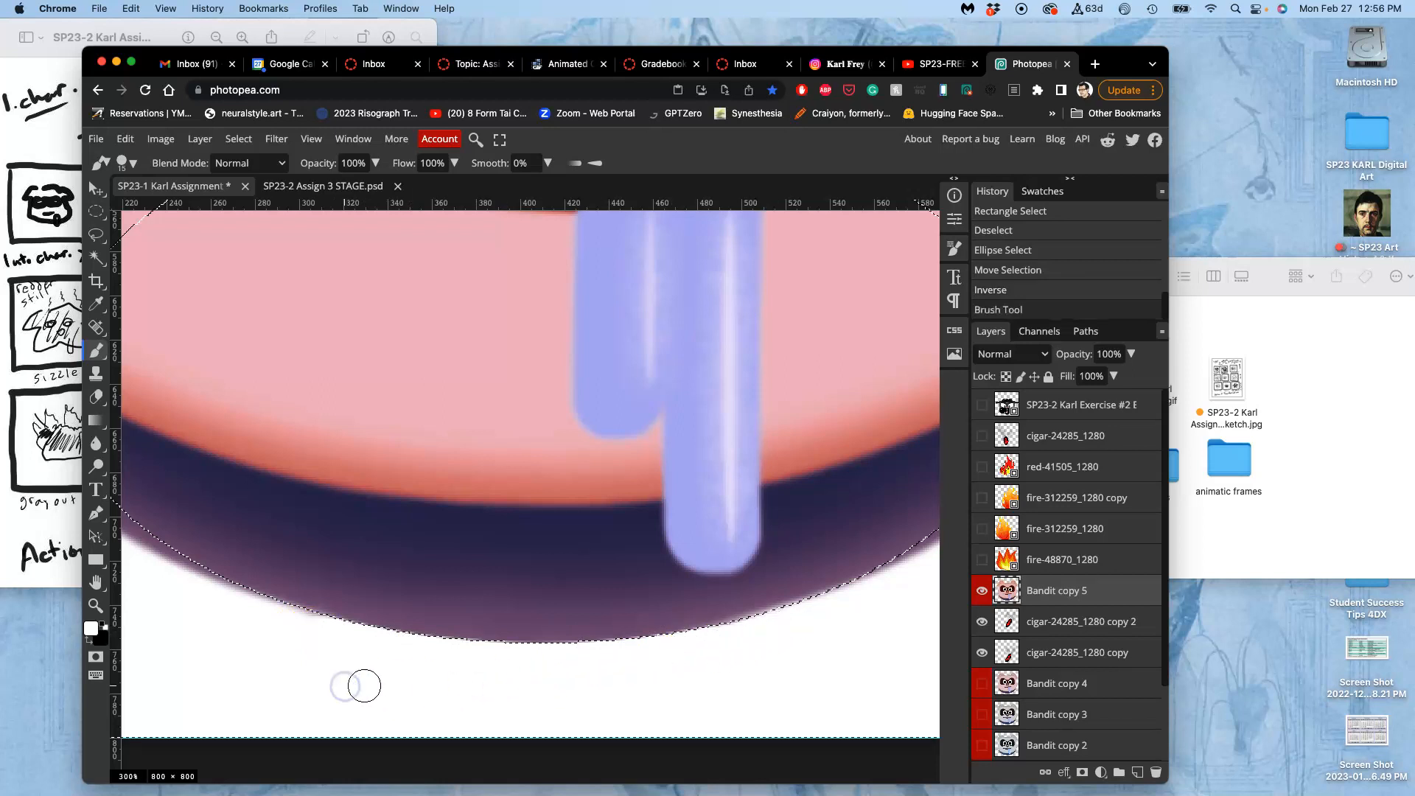
key(super+minus)
key(super+minus)
key(super+minus)
scroll(479, 577, up, 3)
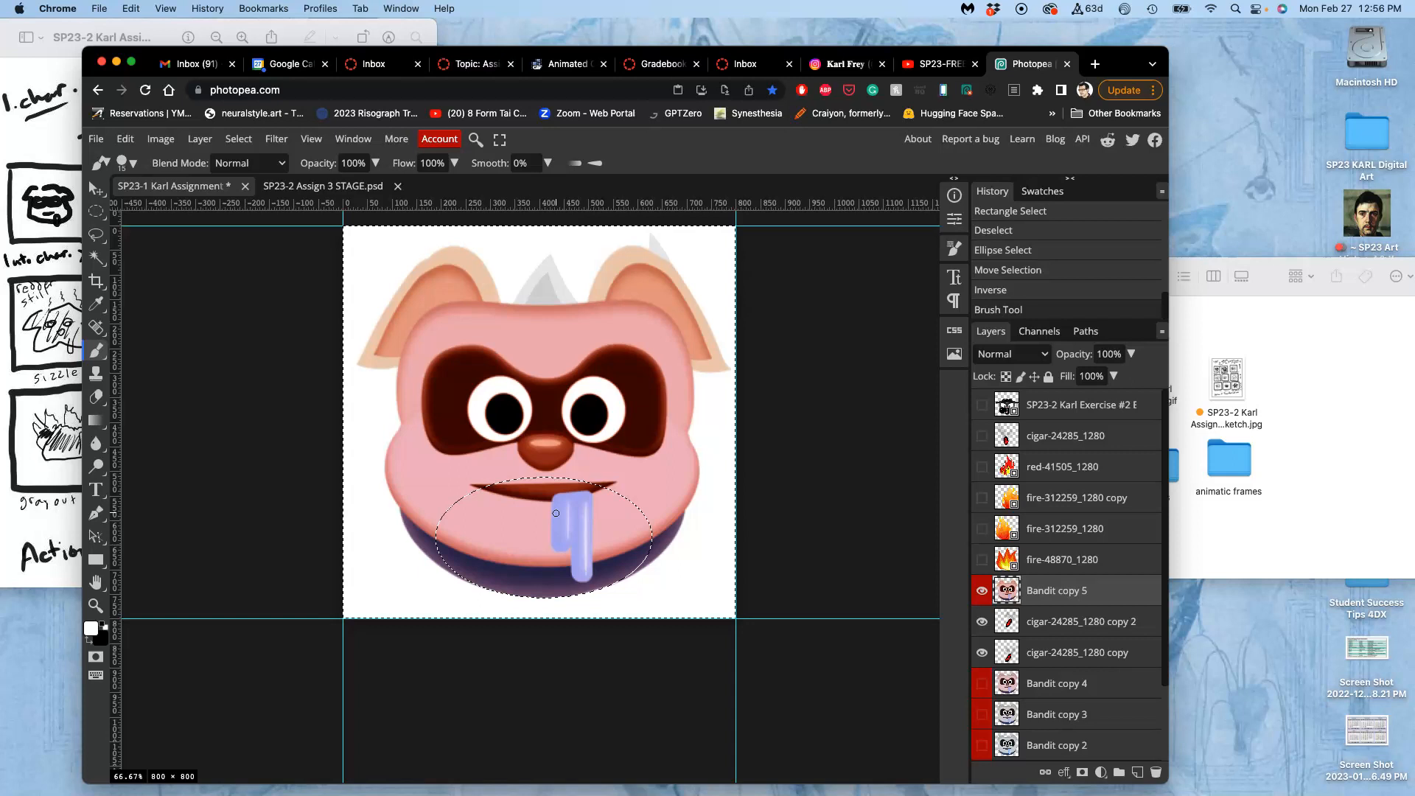
key(ctrl+d)
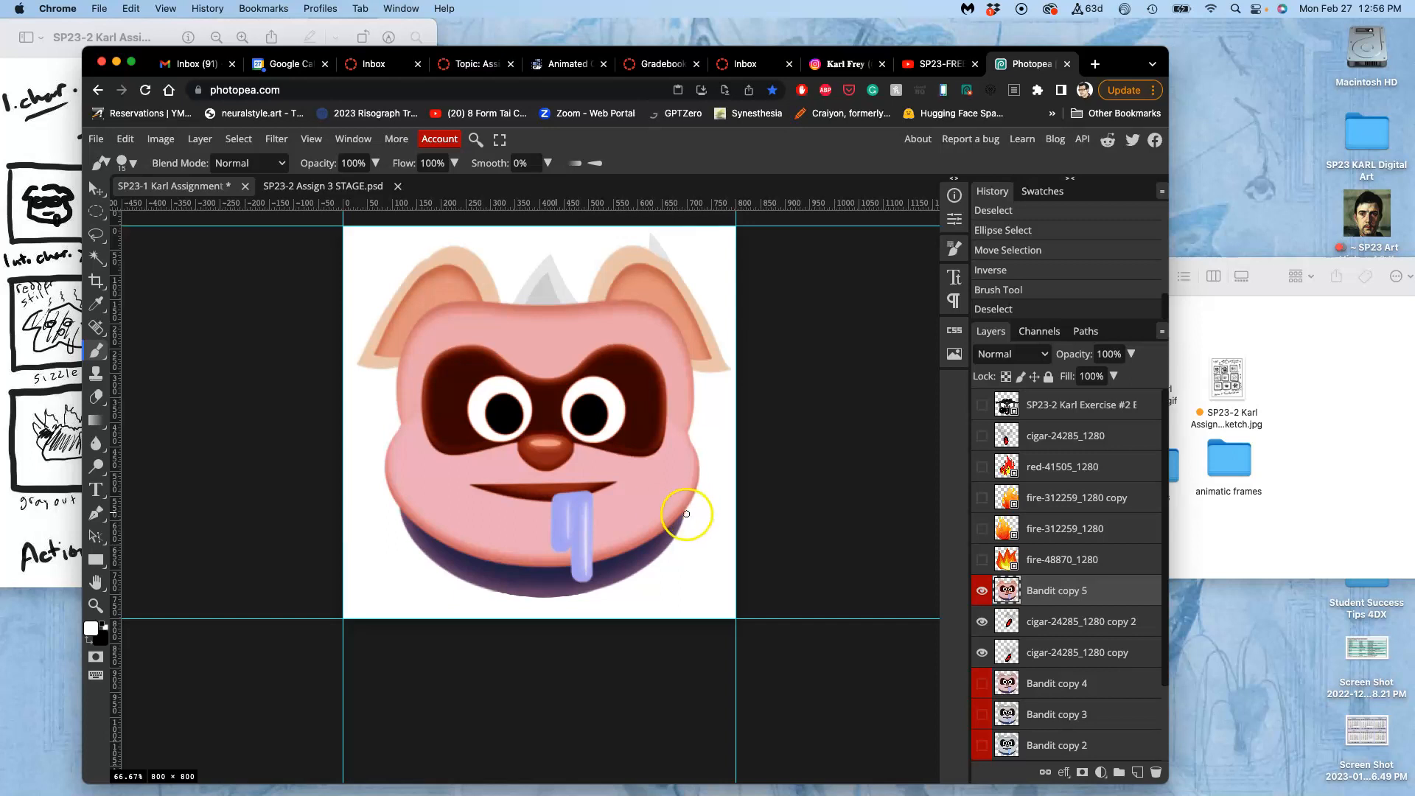
Select the white painted patch directly beneath the chin with the Magic Wand.
click(95, 256)
click(546, 612)
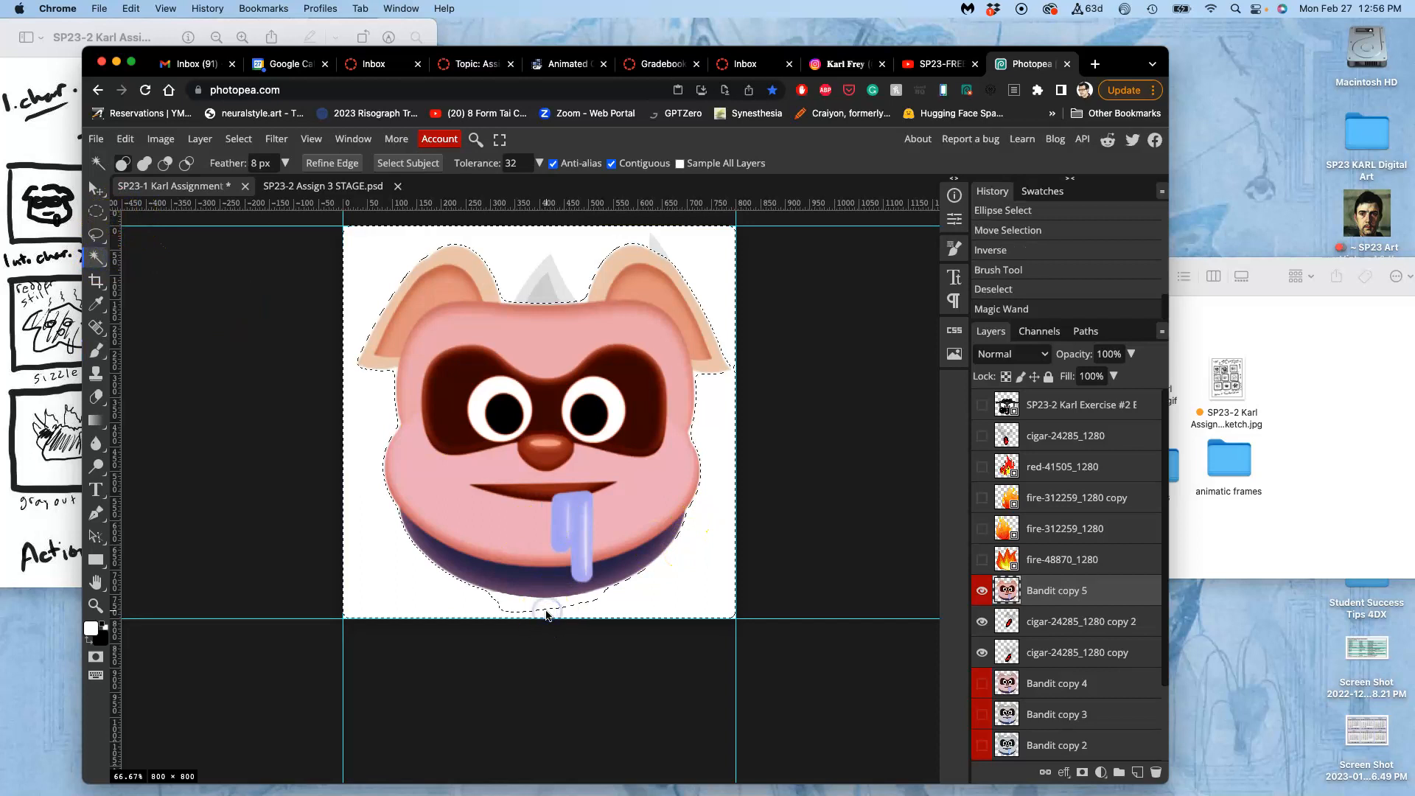
click(536, 605)
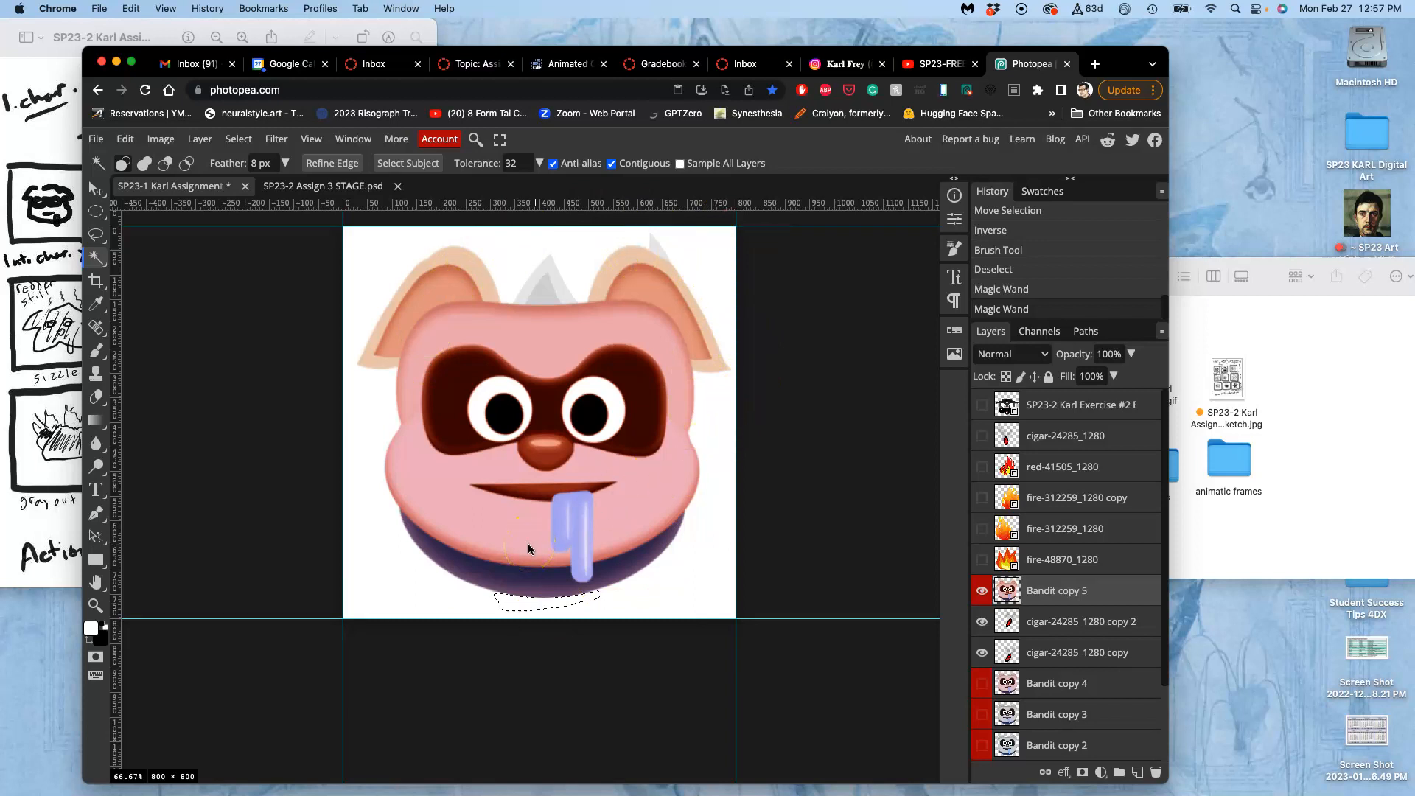
Extend the selection with the Lasso to take in the background below the chin and along both sides of the face.
click(97, 236)
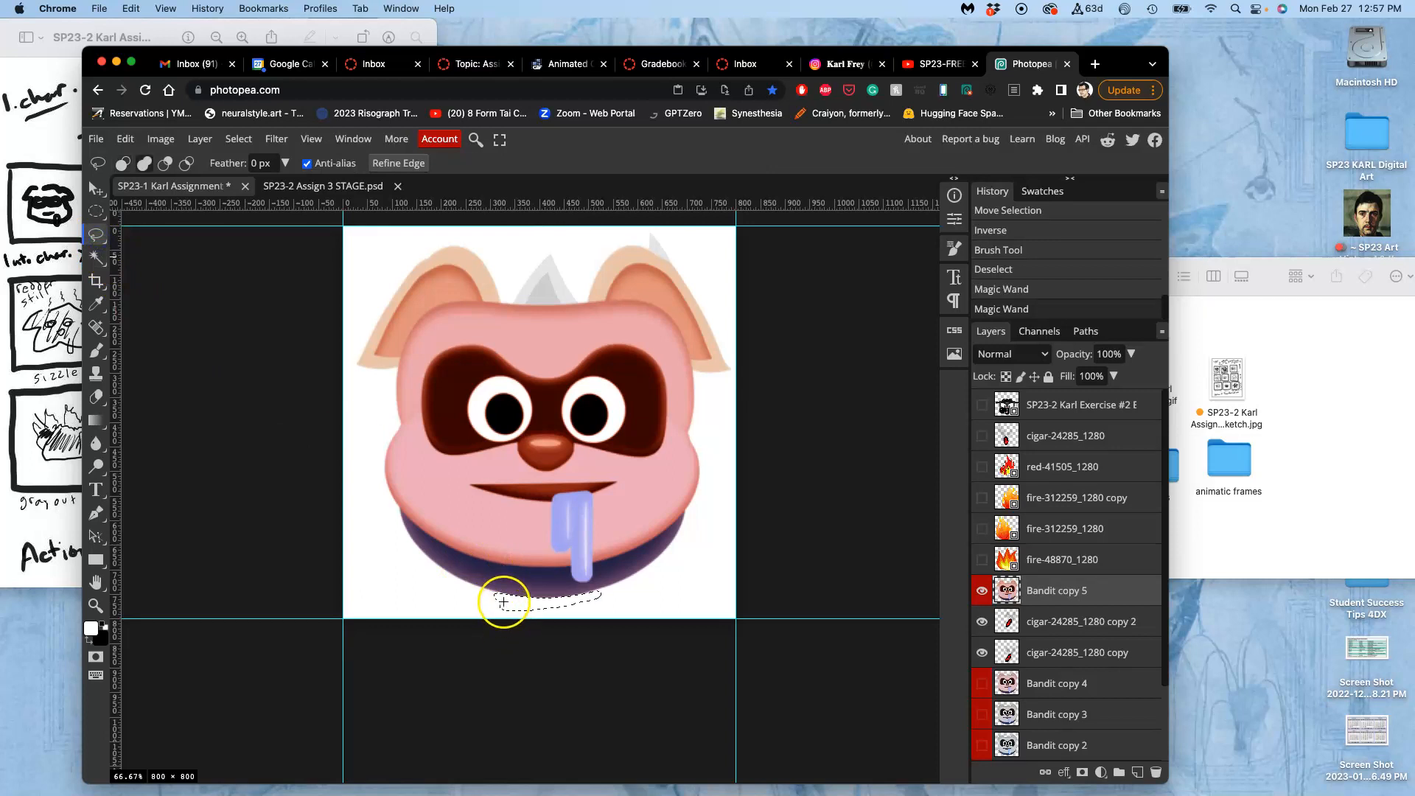
drag(501, 597, 481, 590)
mouse_move(305, 647)
mouse_down()
mouse_move(427, 681)
mouse_move(803, 675)
mouse_move(822, 654)
mouse_move(804, 326)
mouse_move(770, 211)
mouse_up()
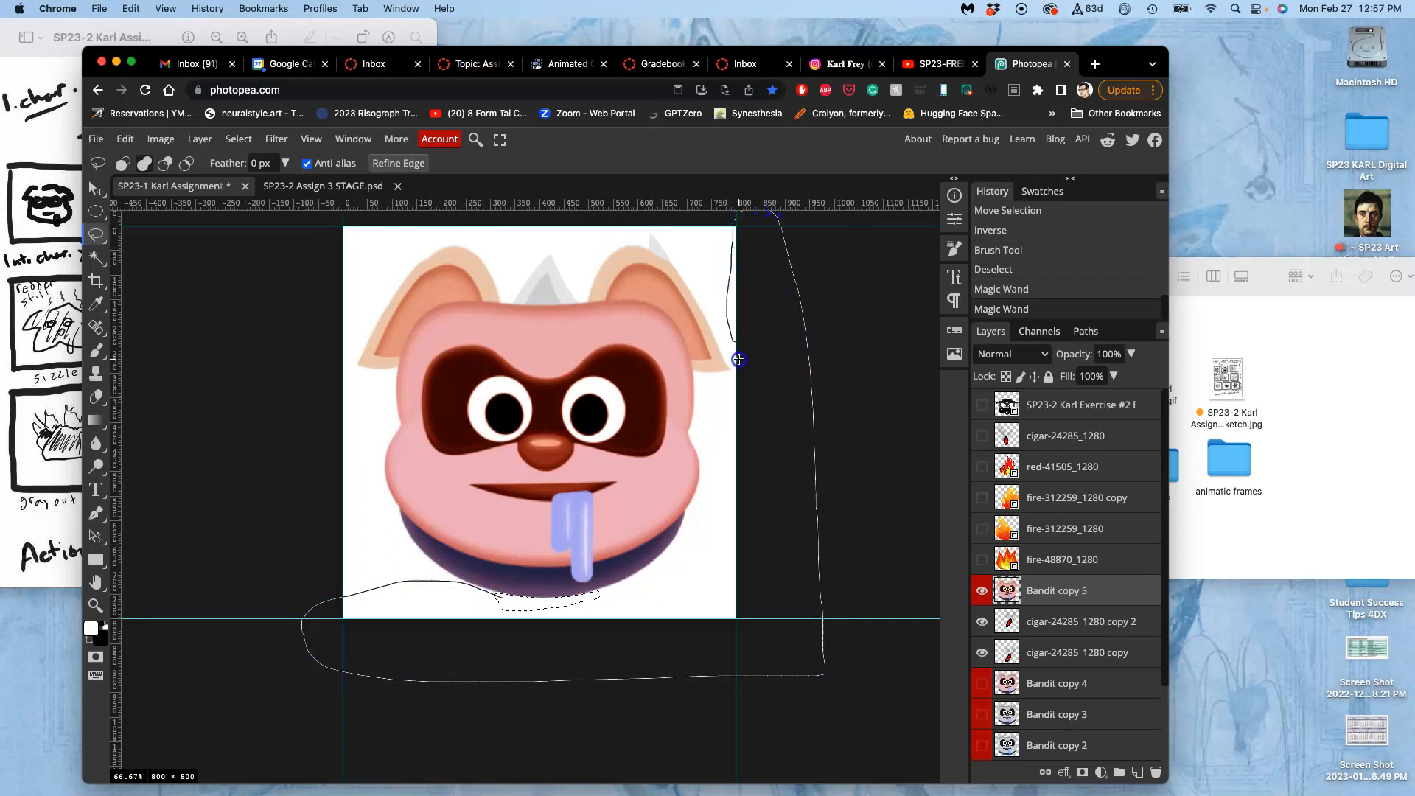
drag(725, 408, 721, 461)
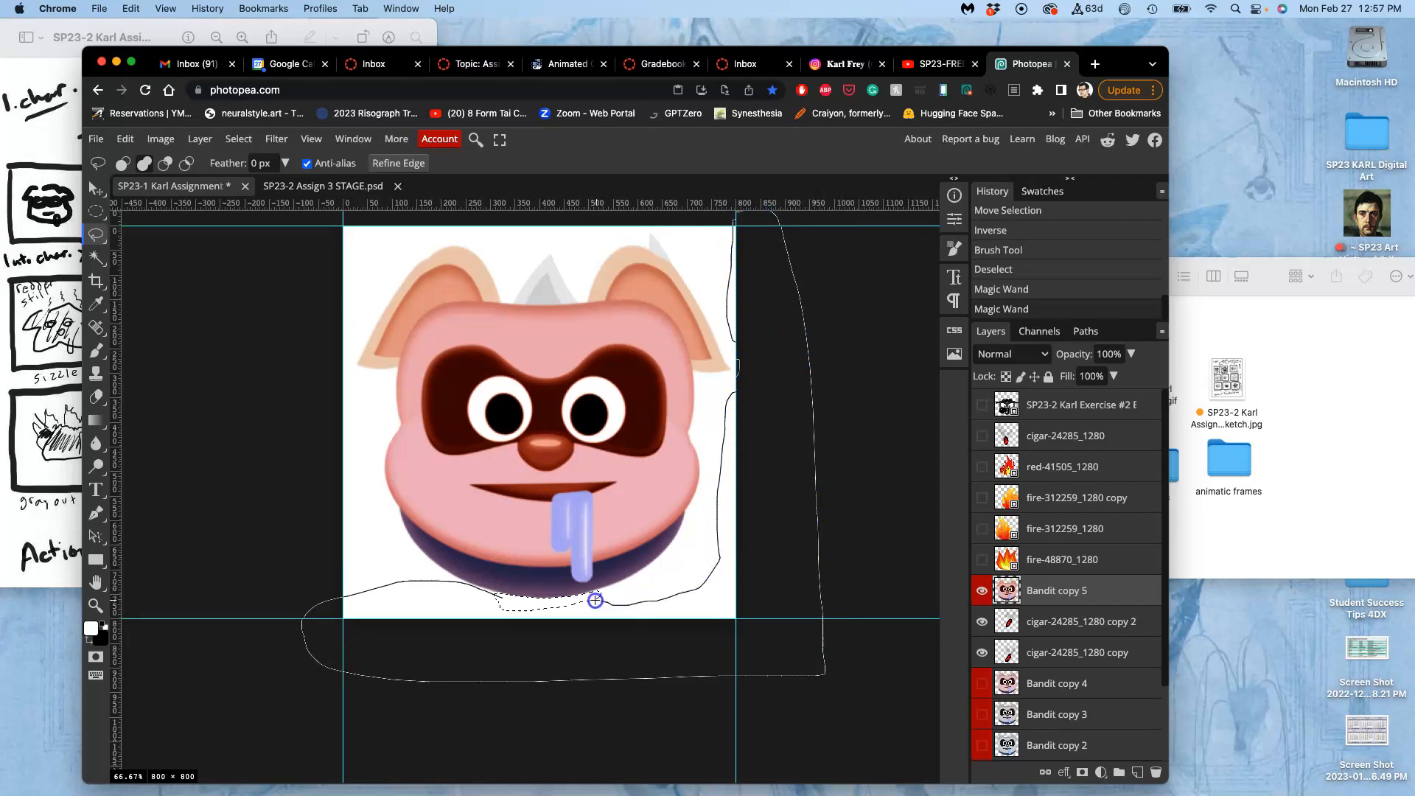
drag(584, 598, 584, 599)
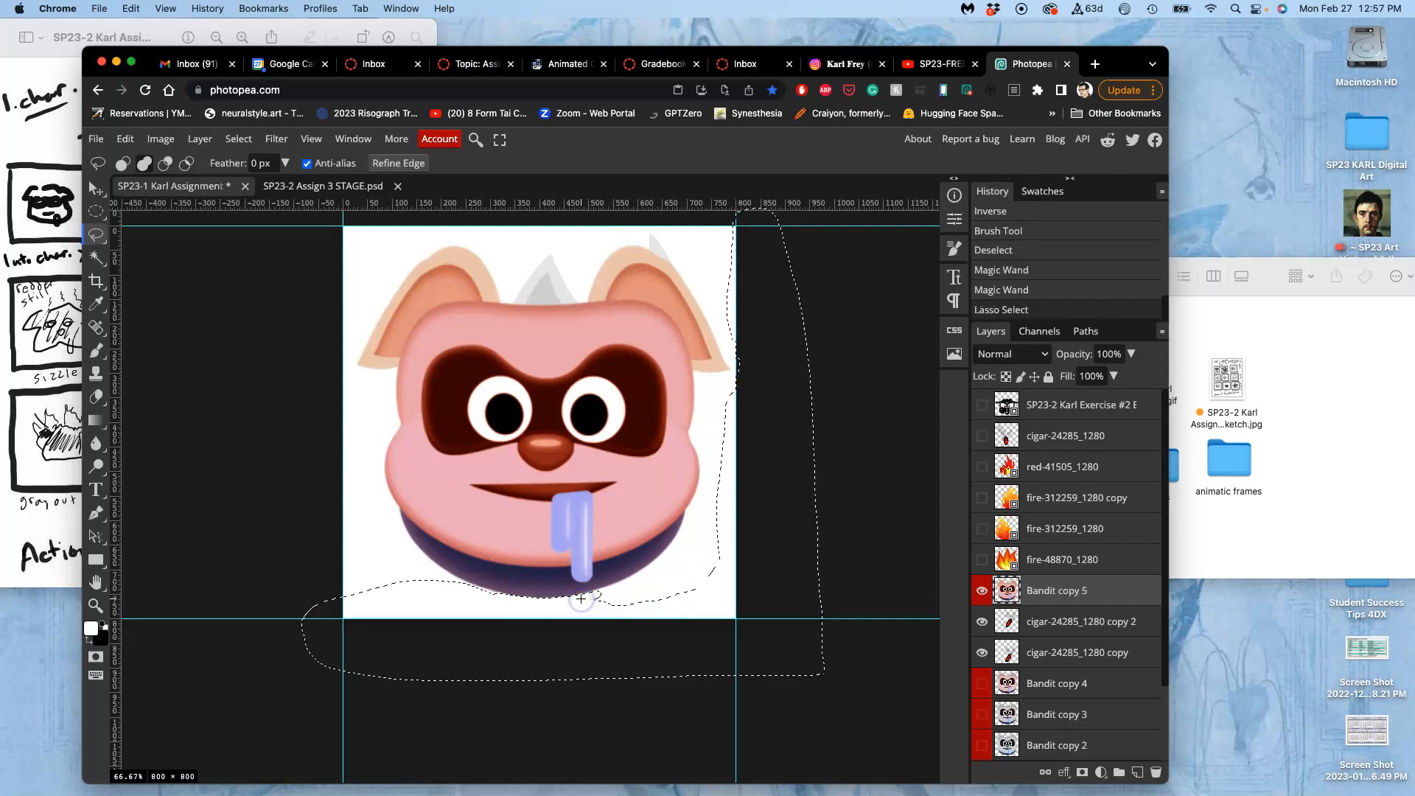
mouse_move(424, 589)
mouse_down()
mouse_move(376, 596)
mouse_move(354, 555)
mouse_up()
mouse_move(378, 229)
mouse_down()
mouse_move(298, 244)
mouse_move(289, 490)
mouse_move(296, 631)
mouse_move(336, 647)
mouse_move(366, 607)
mouse_up()
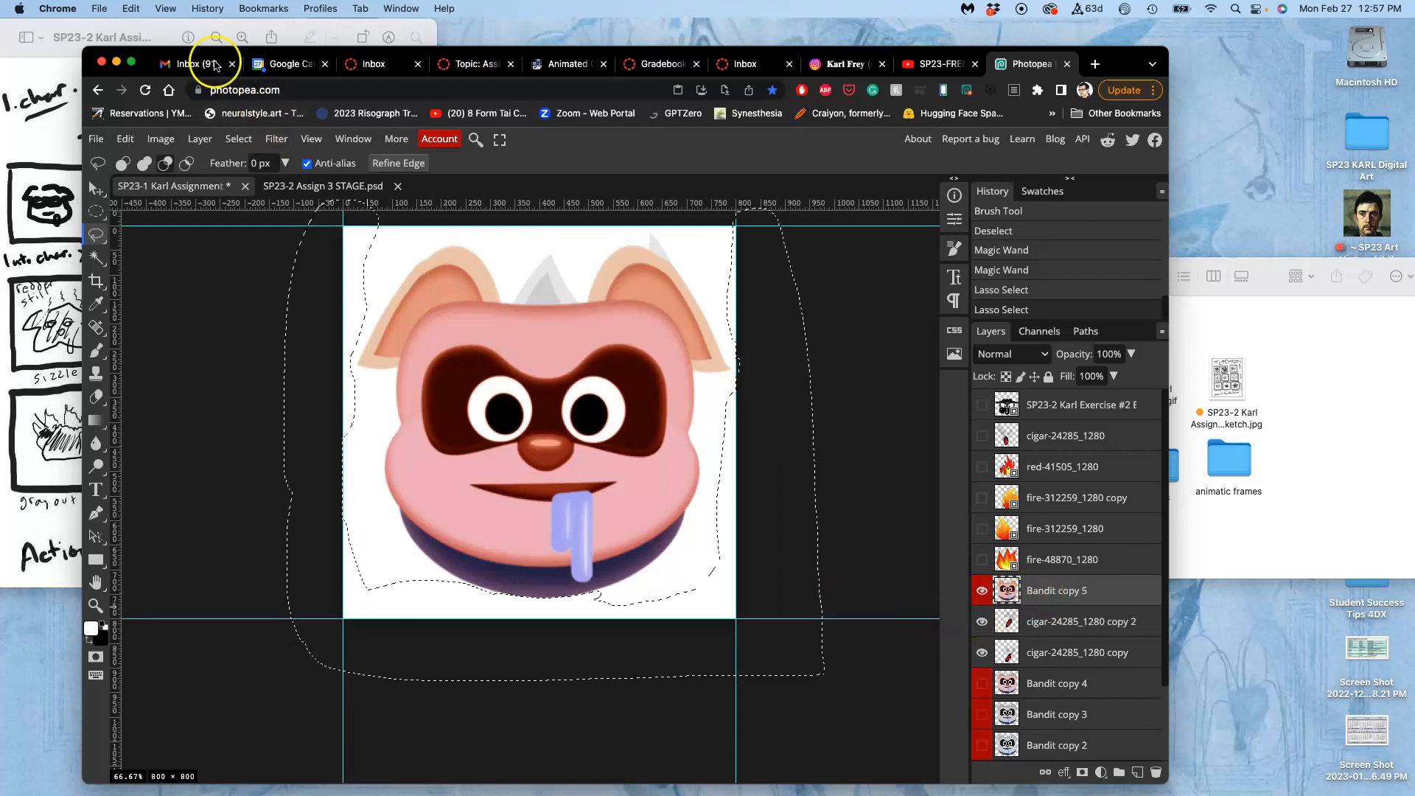
Merge all layers from Bandit copy 5 down to Background into a new layer, keeping the originals.
click(199, 138)
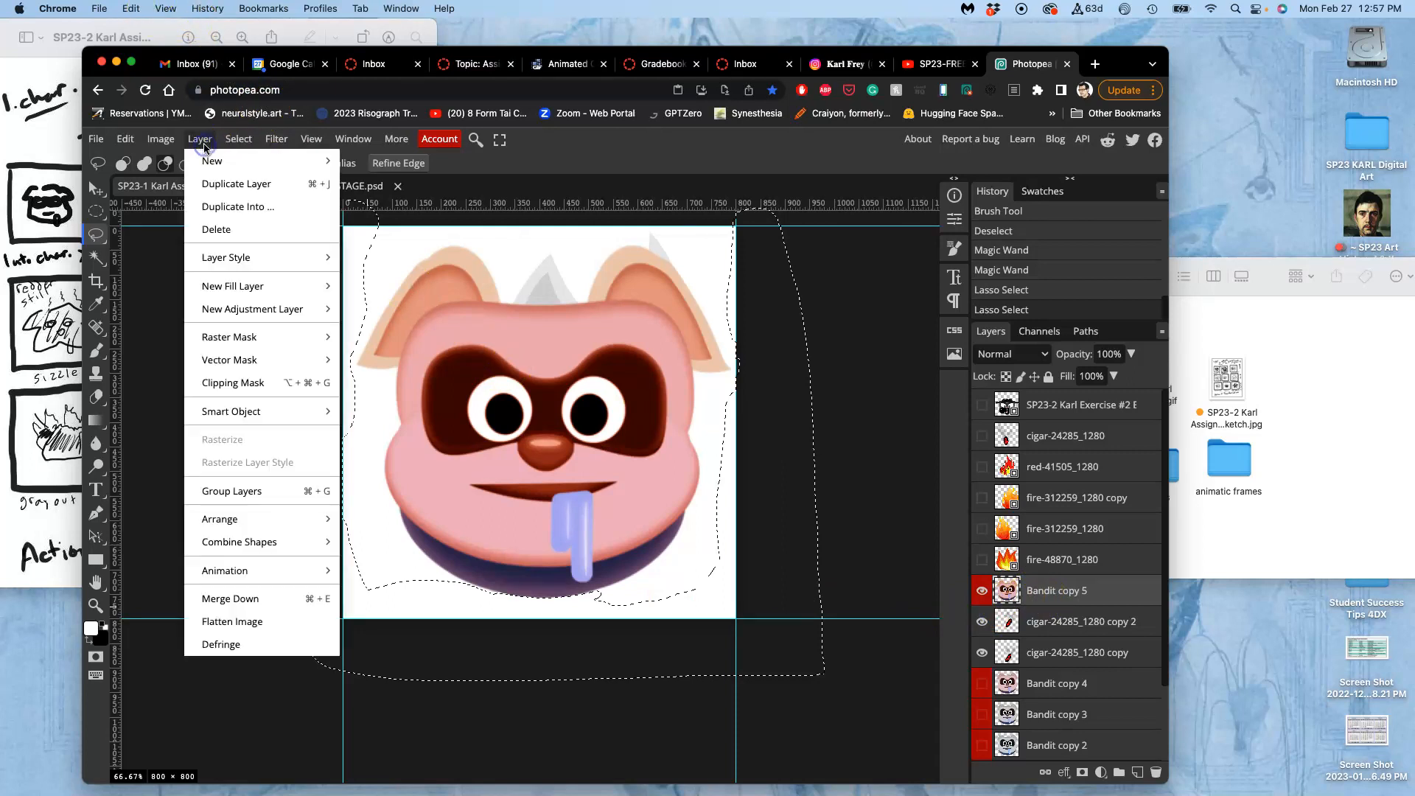
click(311, 139)
scroll(1091, 597, down, 3)
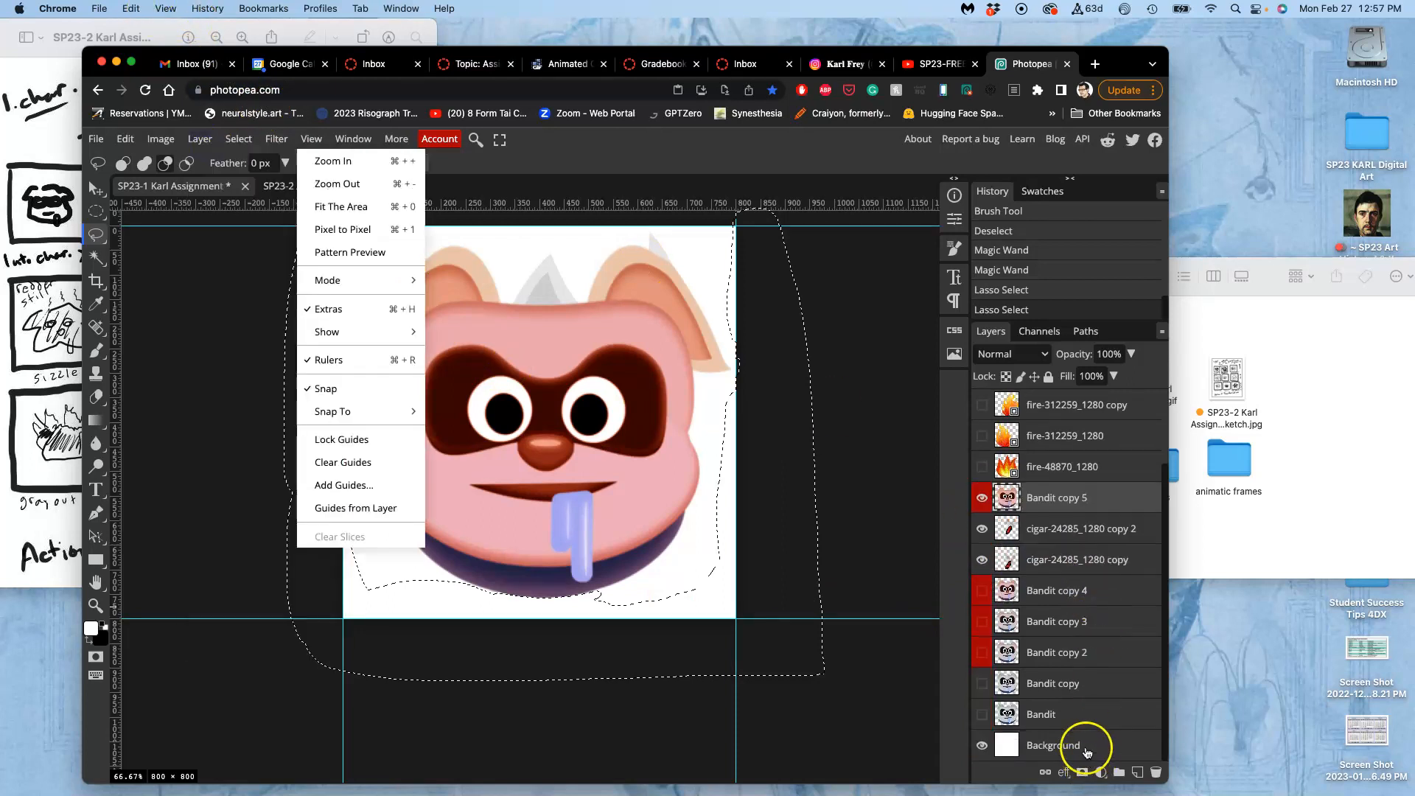
click(1085, 746)
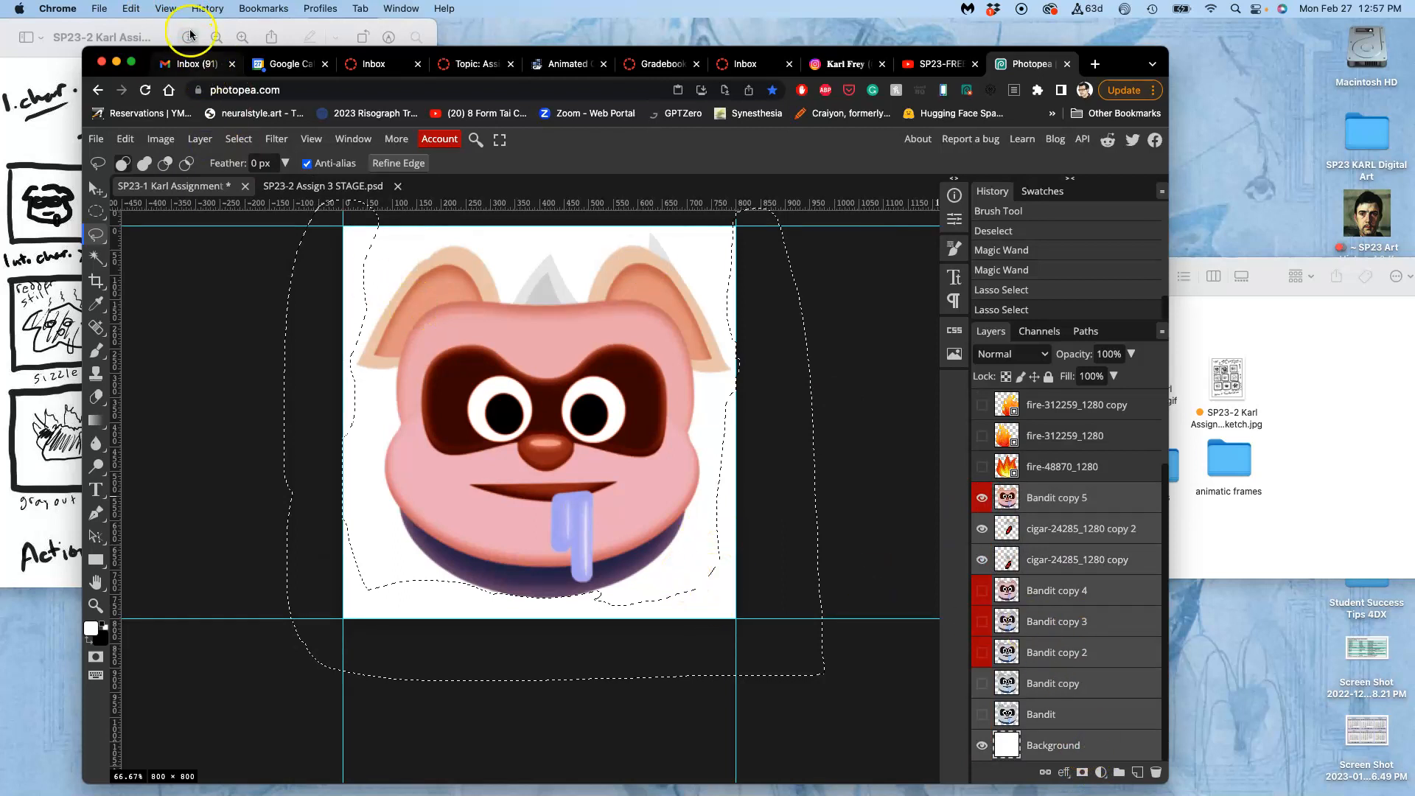
click(199, 139)
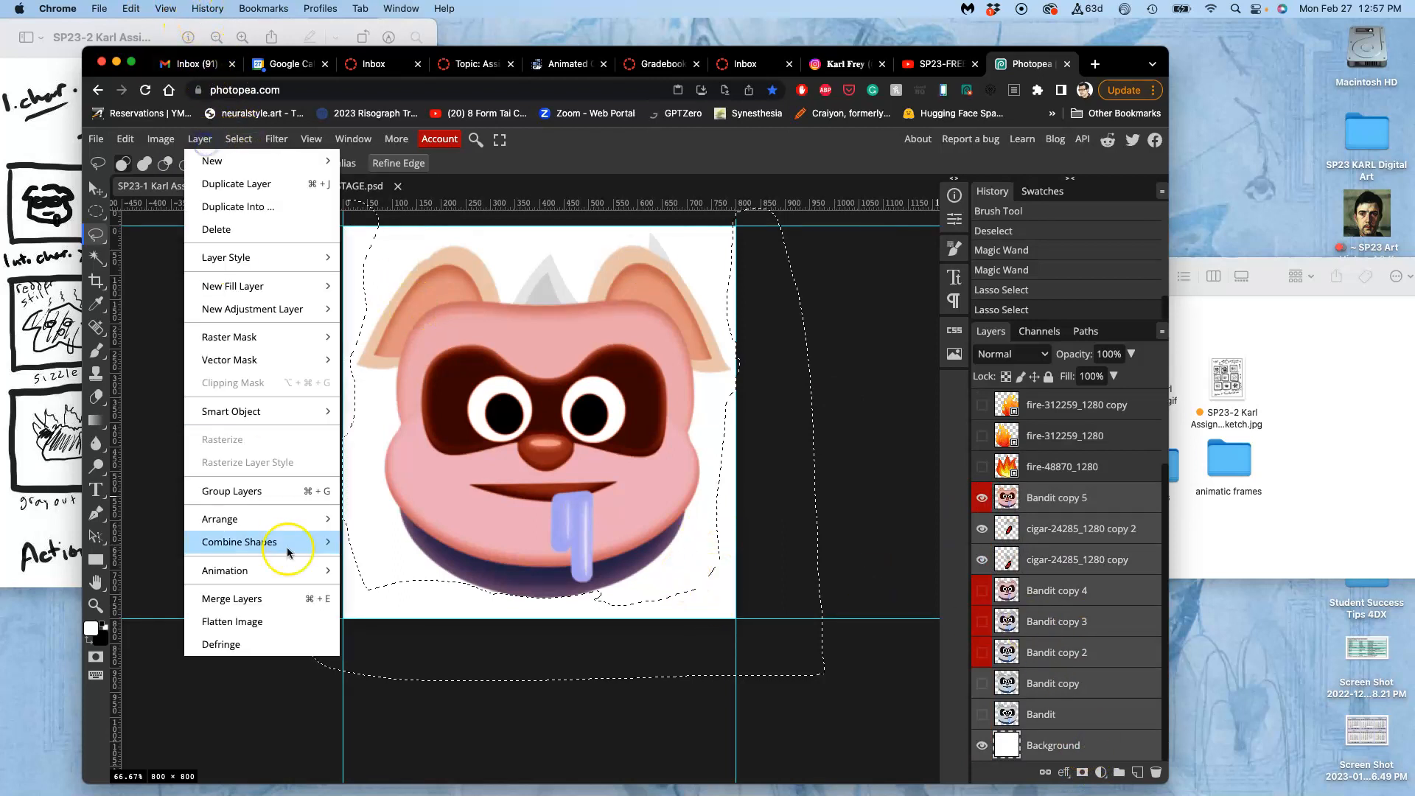
click(256, 599)
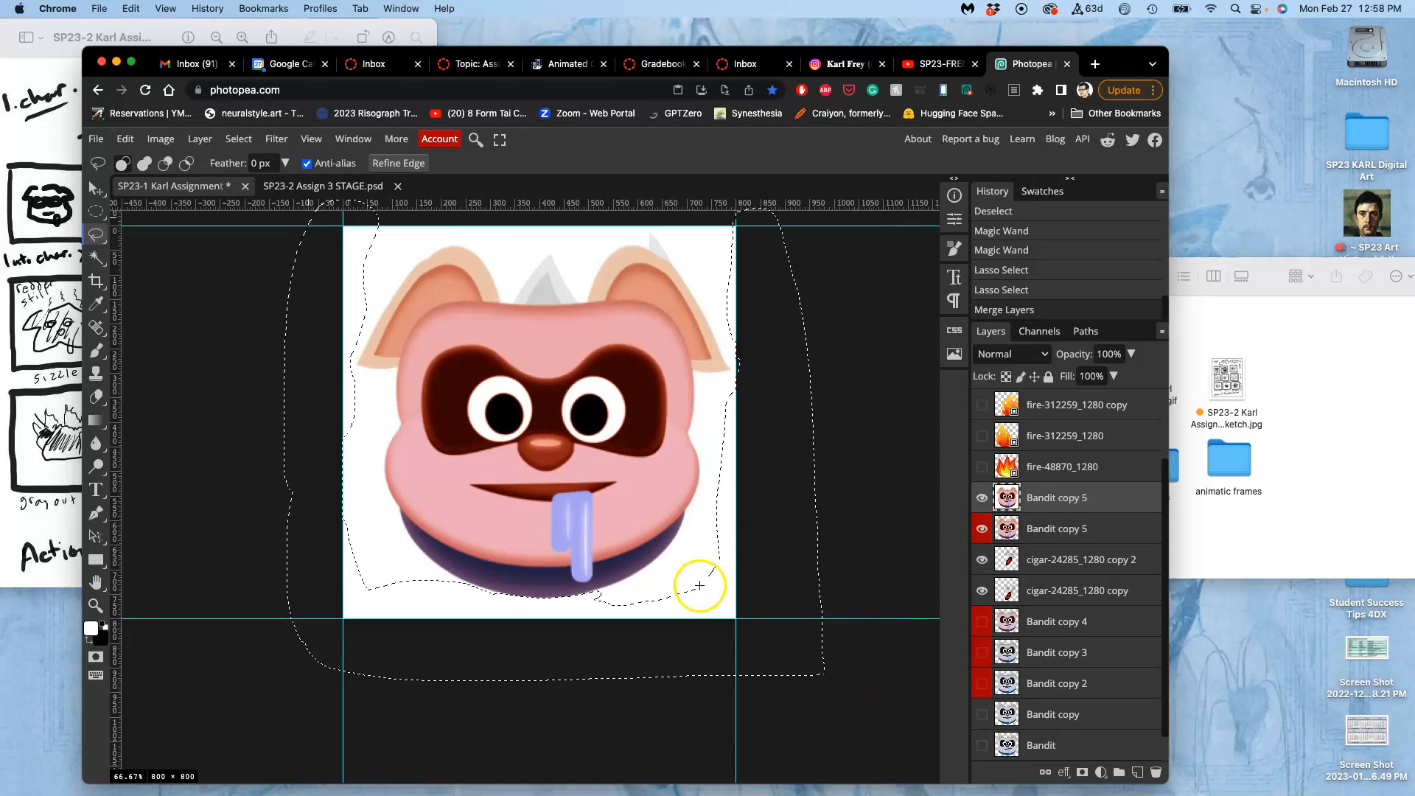
Paste the copied selection above Layer 5 in SP23-2 Assign 3 STAGE.psd and duplicate the pasted layer eight times.
click(339, 186)
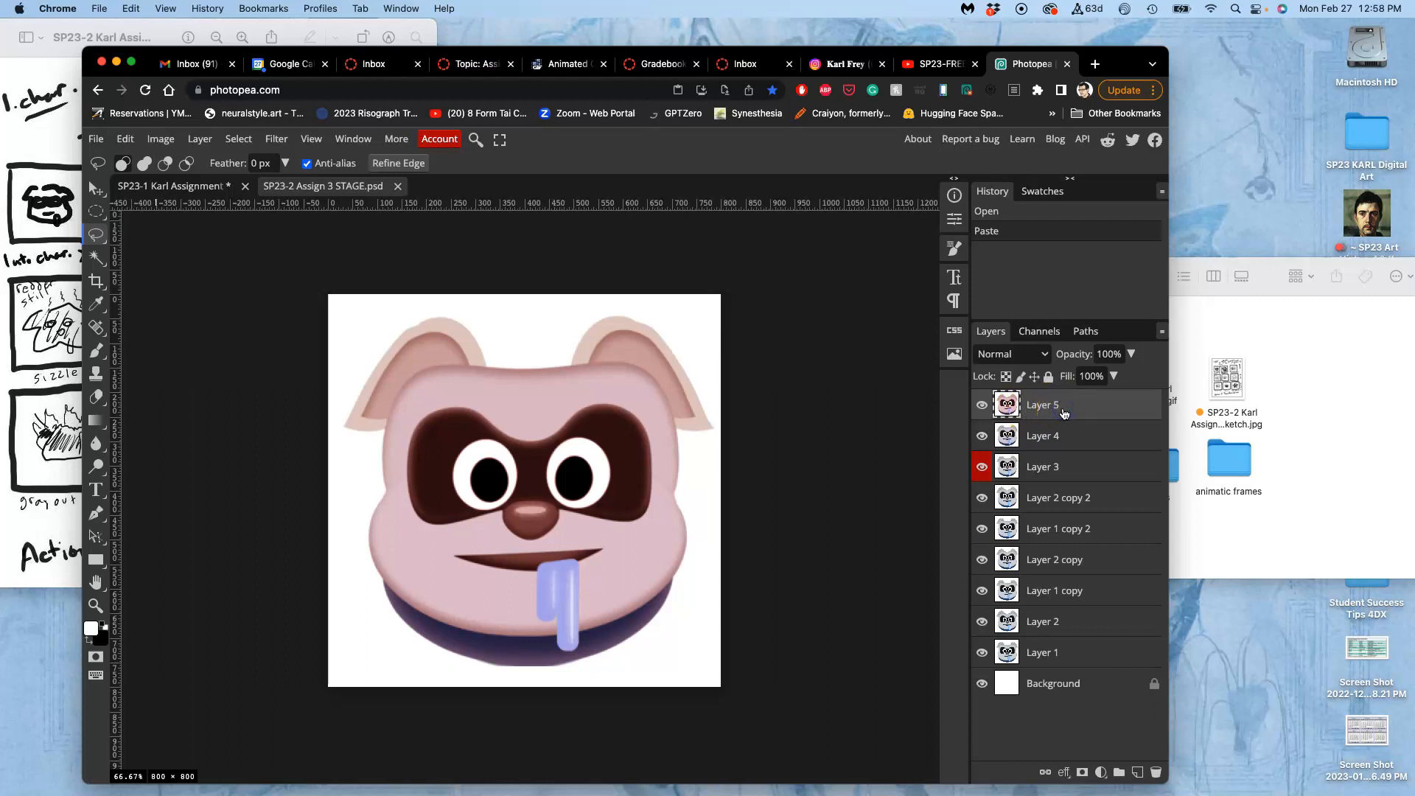
key(super+v)
click(982, 407)
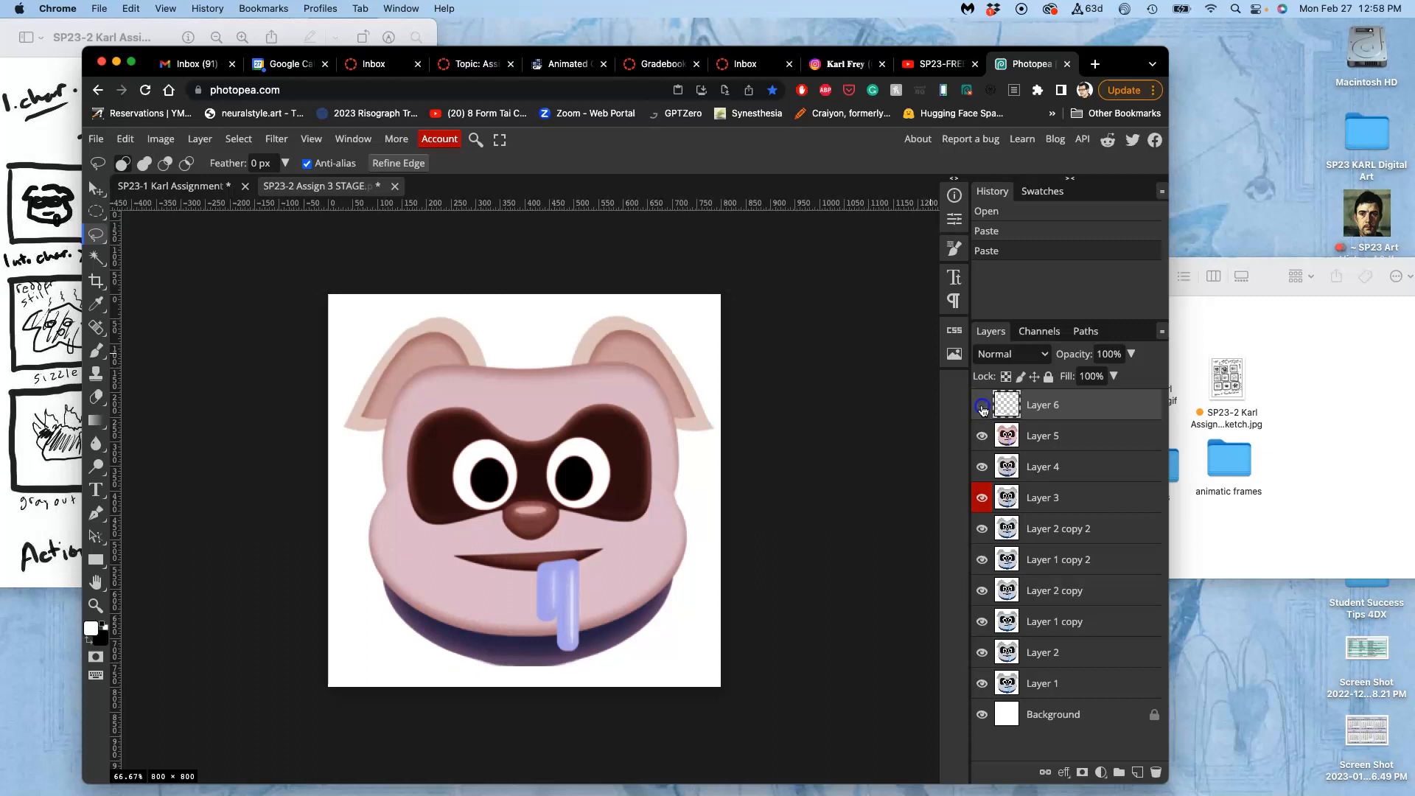
click(1100, 408)
key(super+j)
key(super+j)
key(super+j)
key(super+j)
key(super+j)
key(super+j)
key(super+j)
key(super+j)
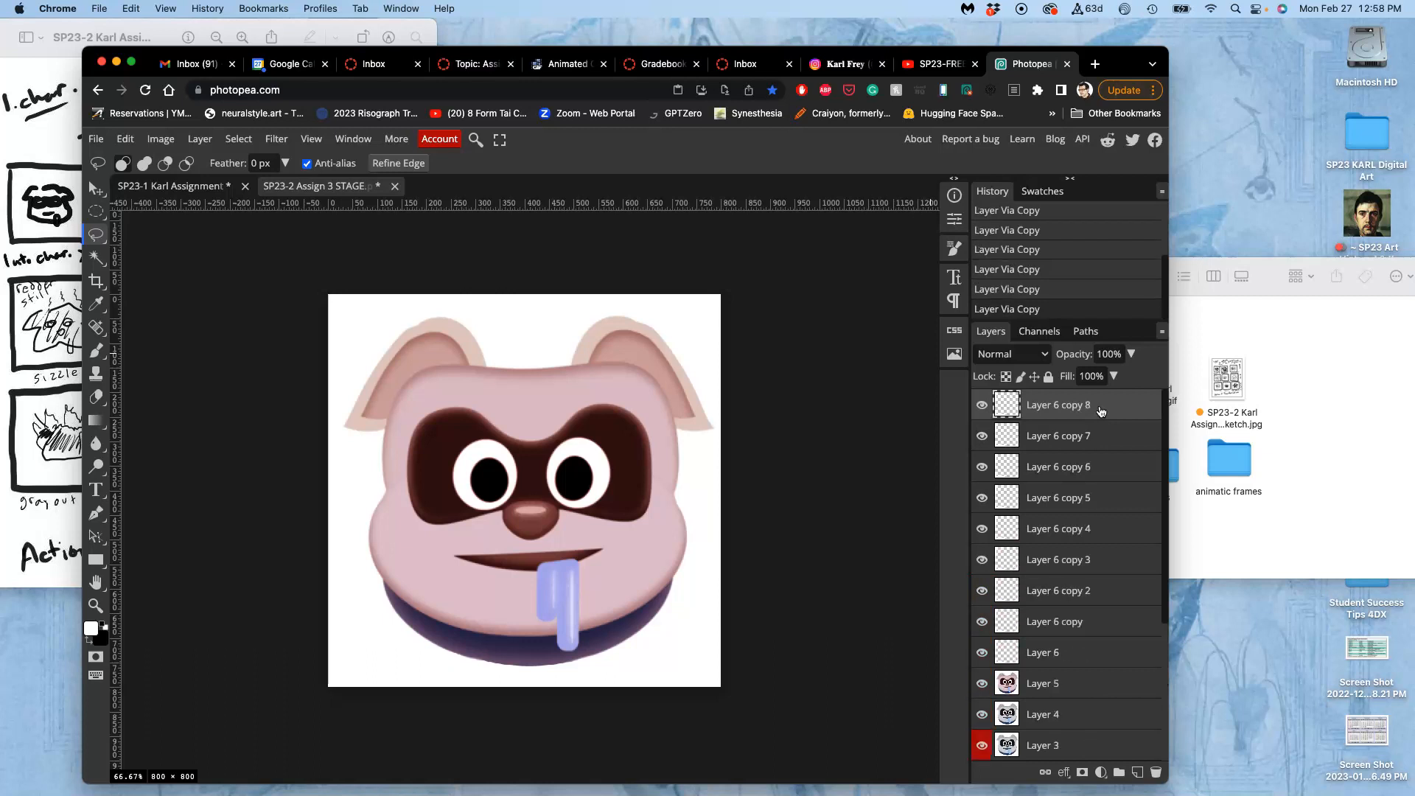
Hide the frame layers from Layer 5 down to Layer 1 copy, leaving Layer 2 and Layer 1 visible.
scroll(1052, 599, down, 2)
click(982, 594)
click(981, 625)
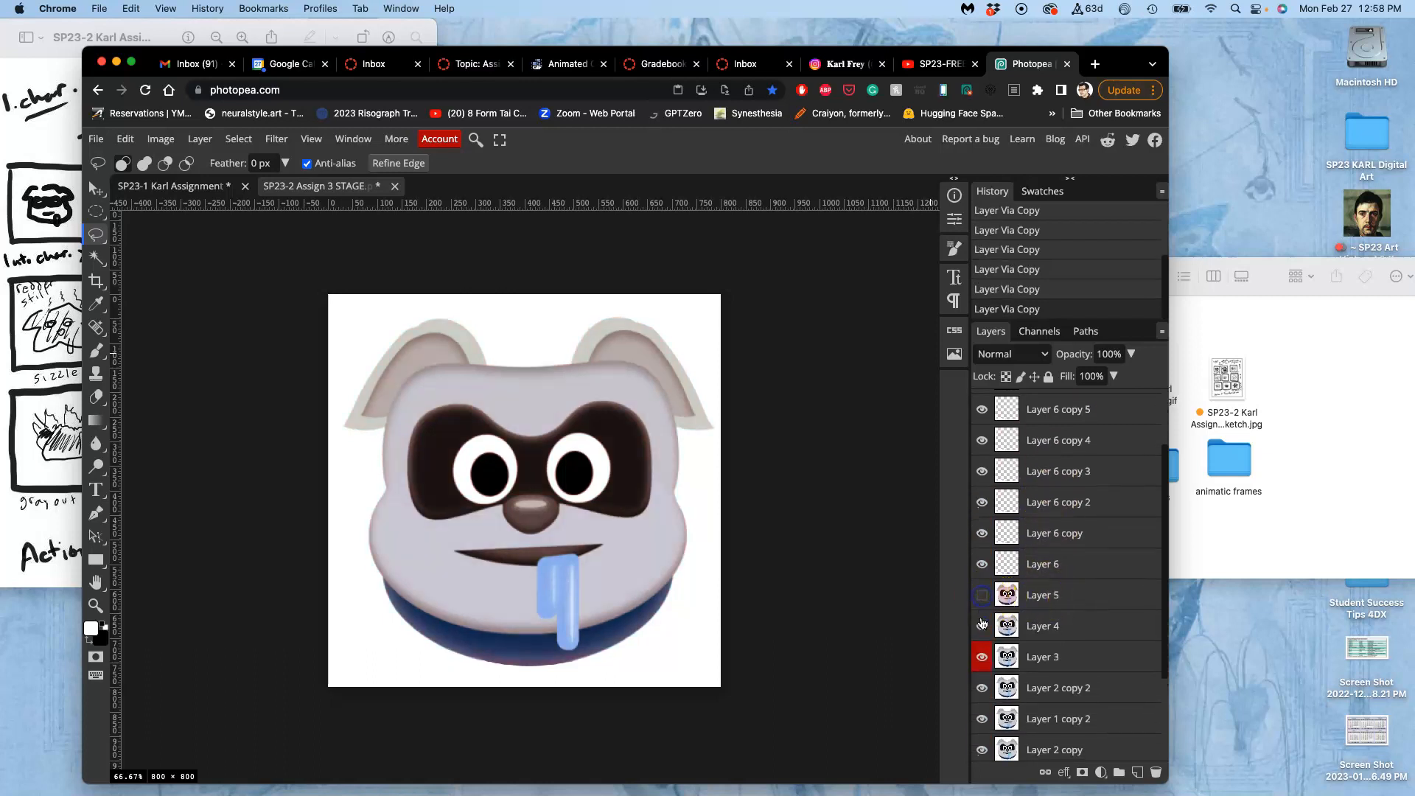
click(982, 657)
click(981, 687)
scroll(981, 690, down, 1)
click(981, 687)
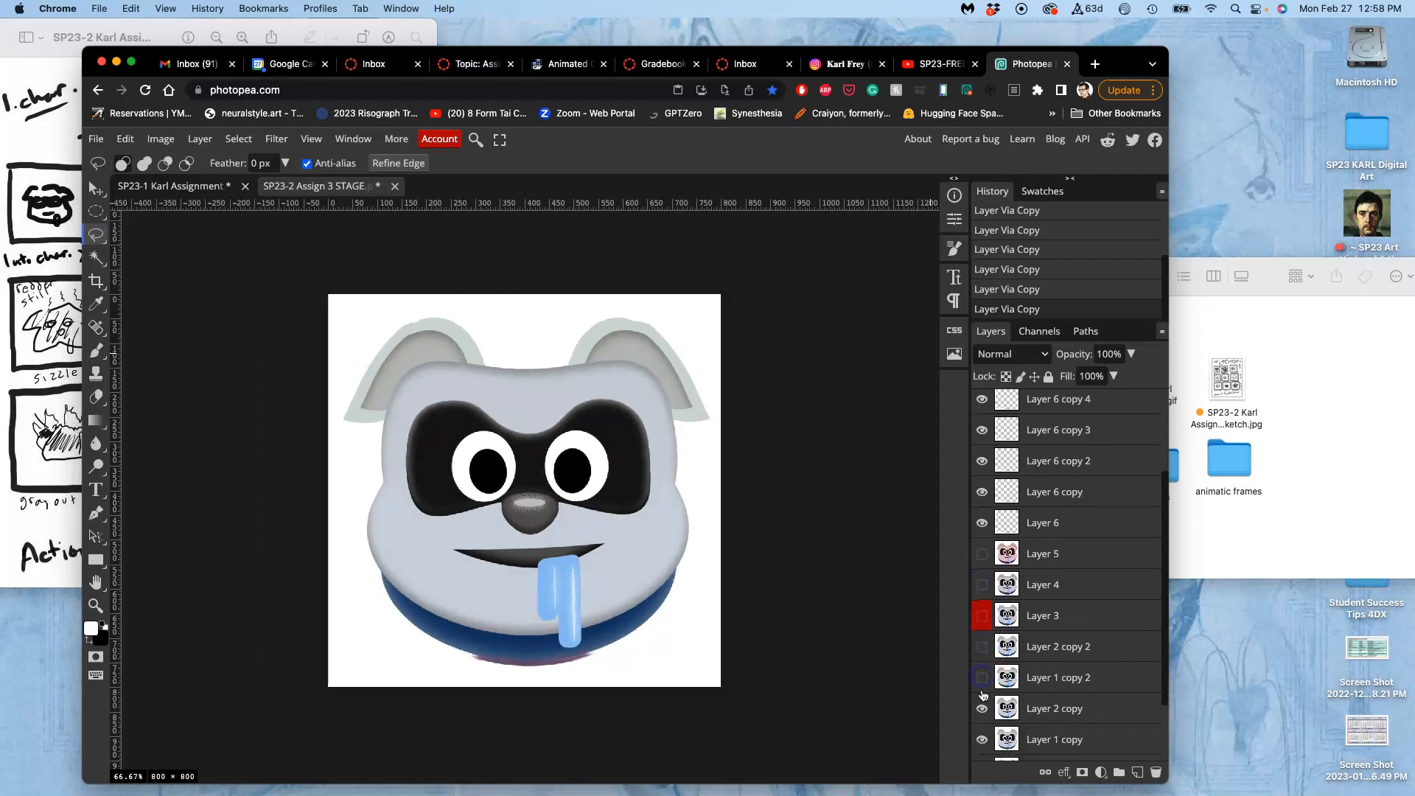
click(981, 710)
click(982, 738)
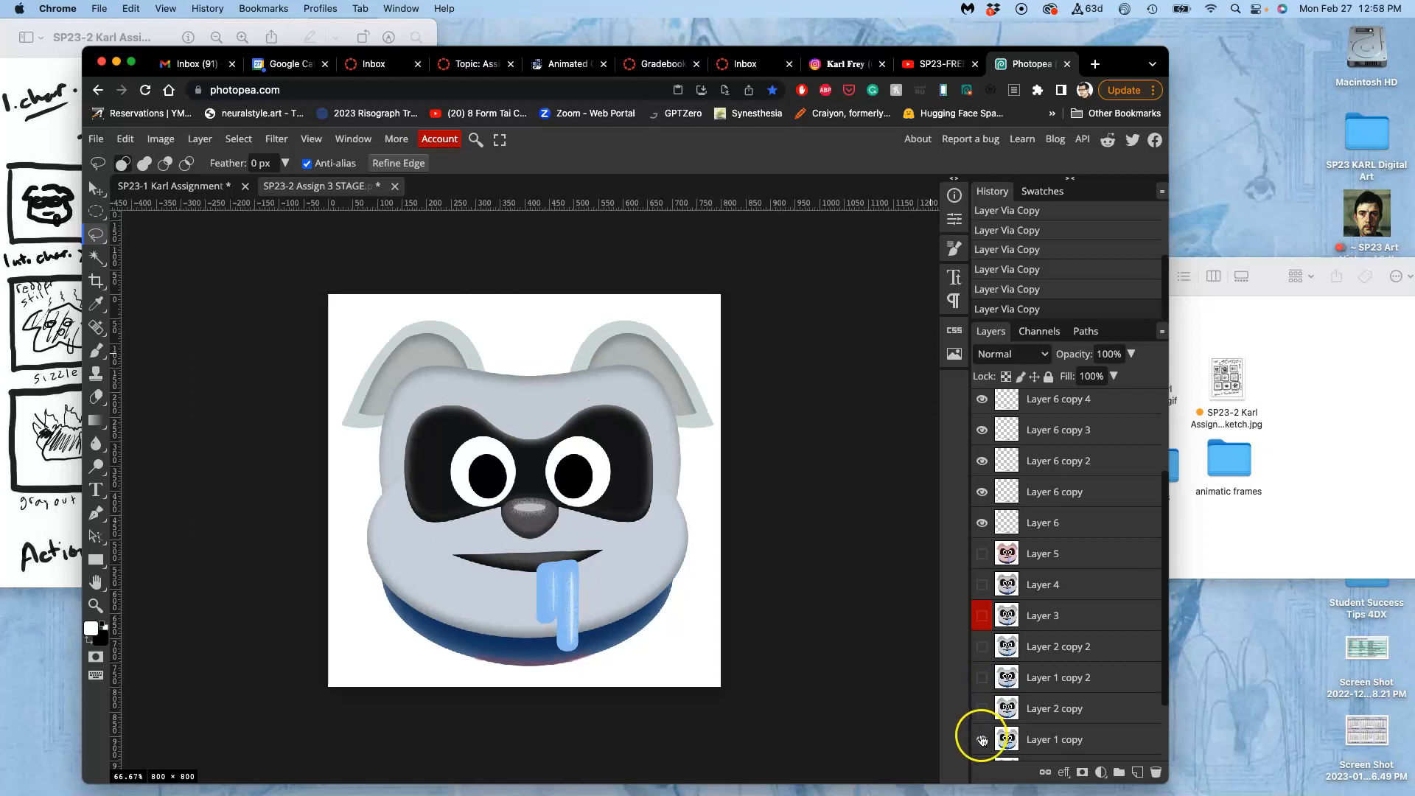
scroll(982, 739, down, 1)
click(982, 738)
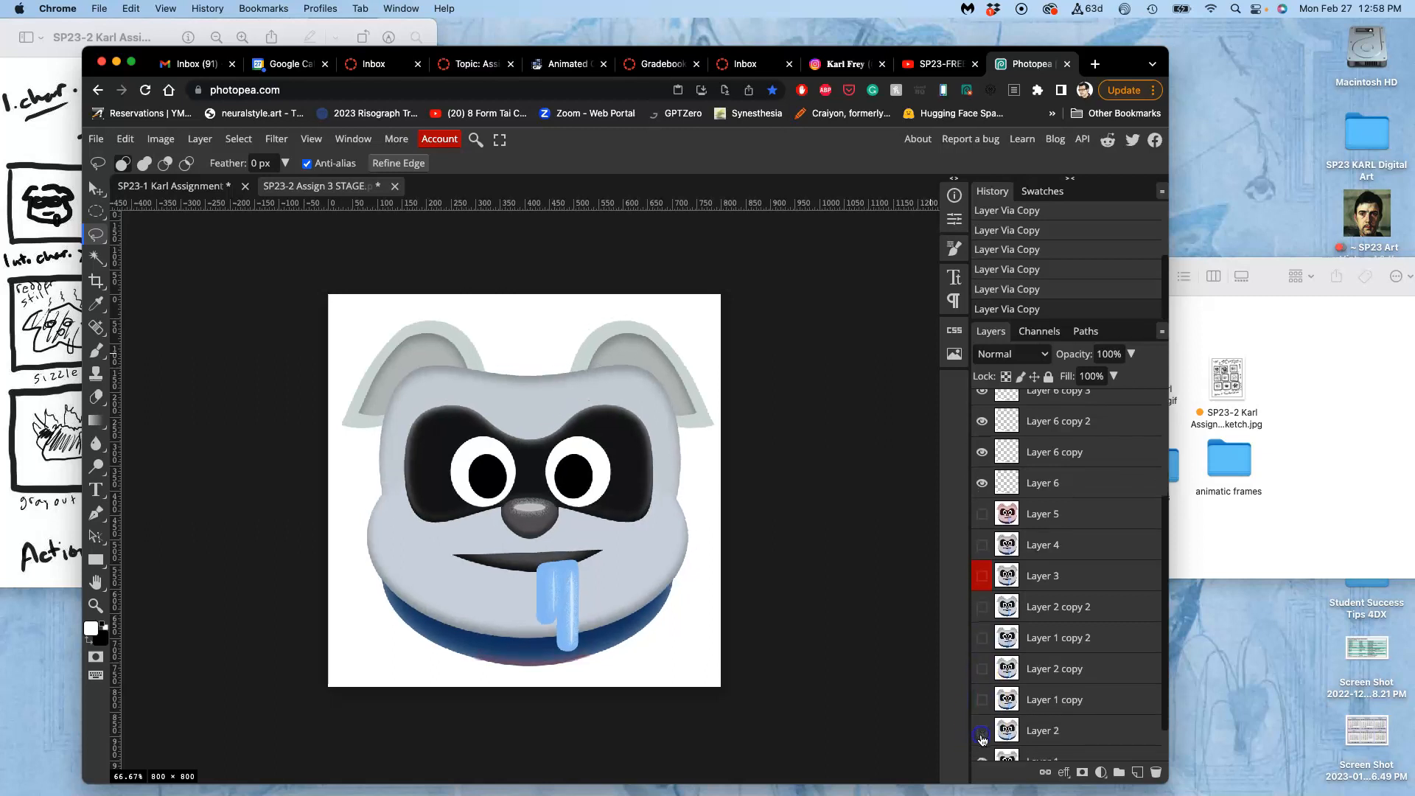
scroll(982, 739, down, 1)
click(981, 685)
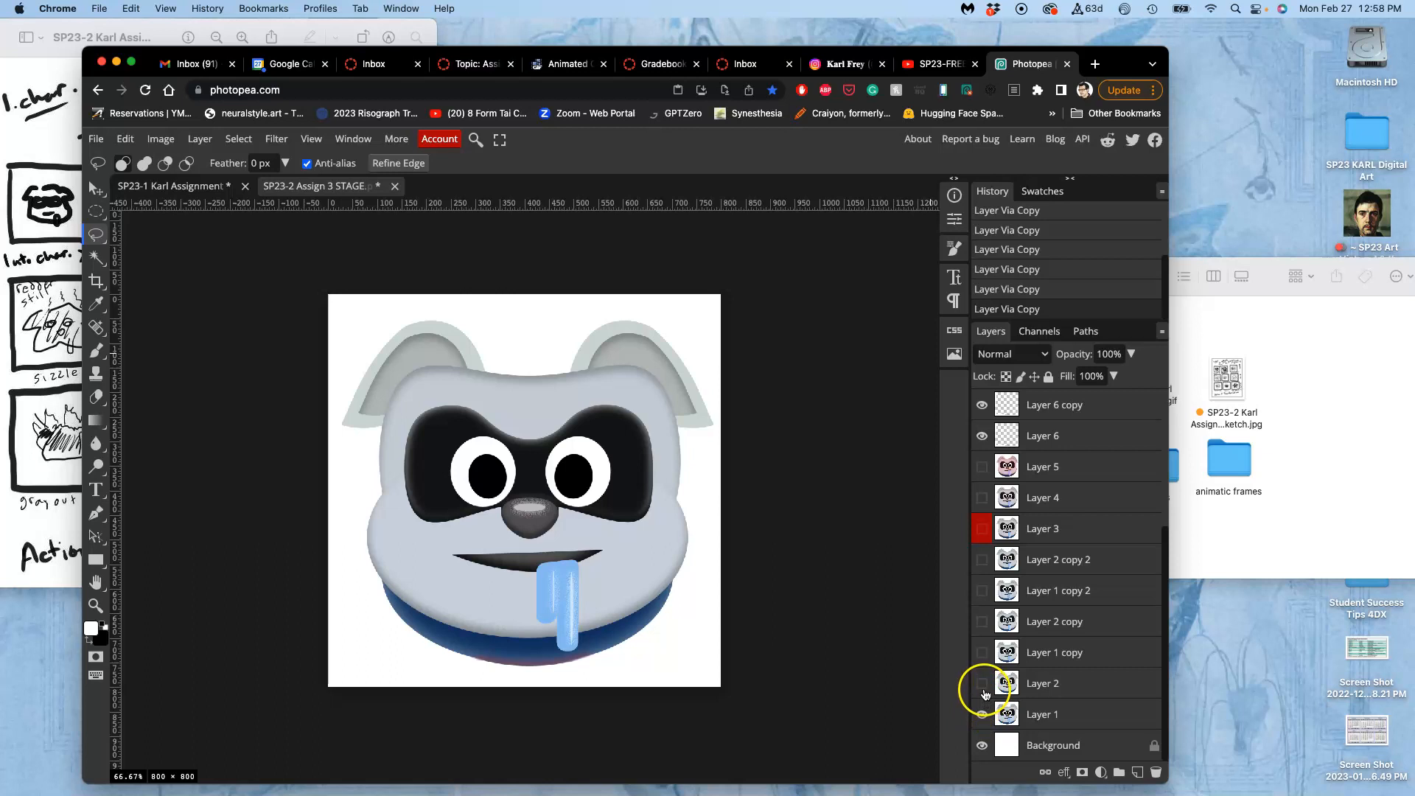
Group Layer 6 and its eight copies into a folder and hide the folder.
scroll(990, 604, up, 3)
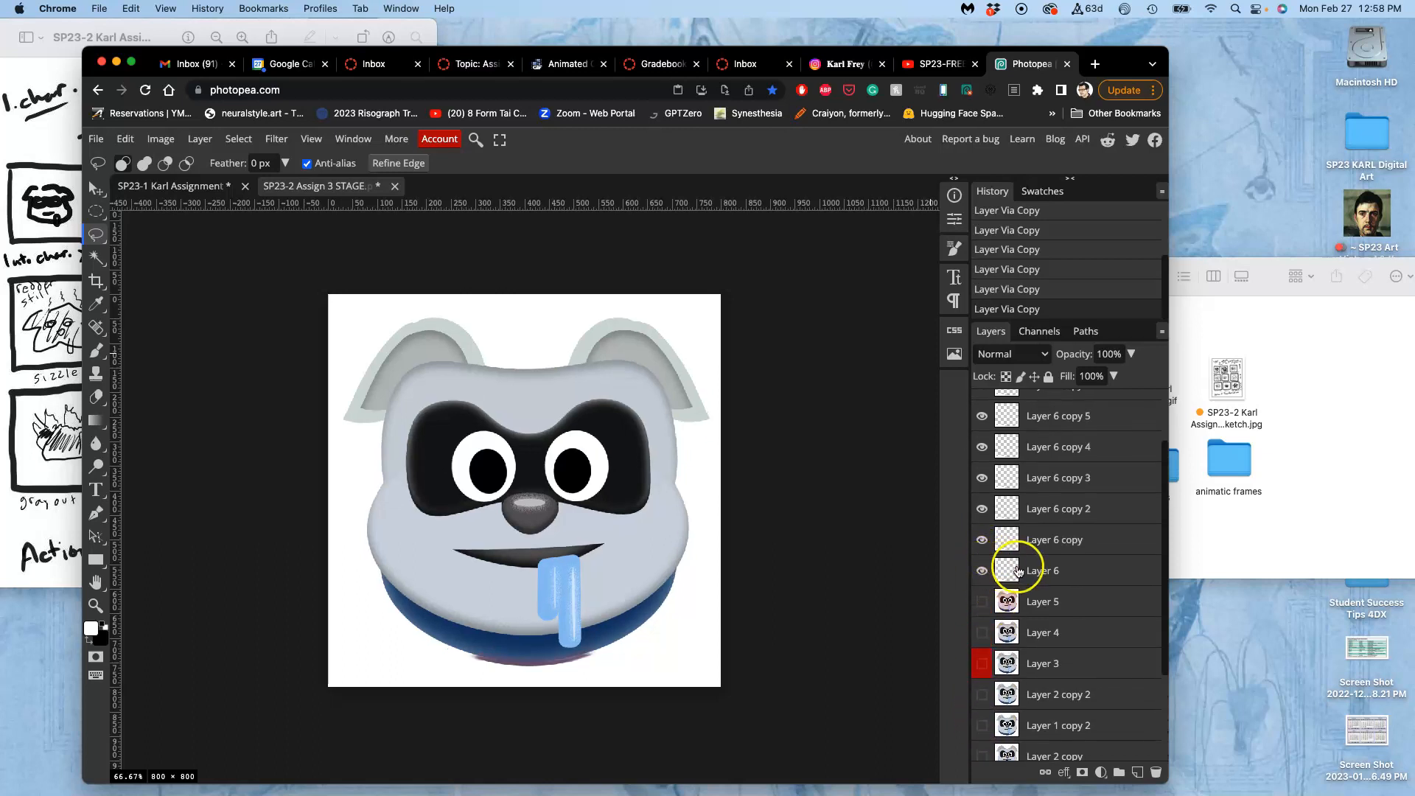
click(1043, 569)
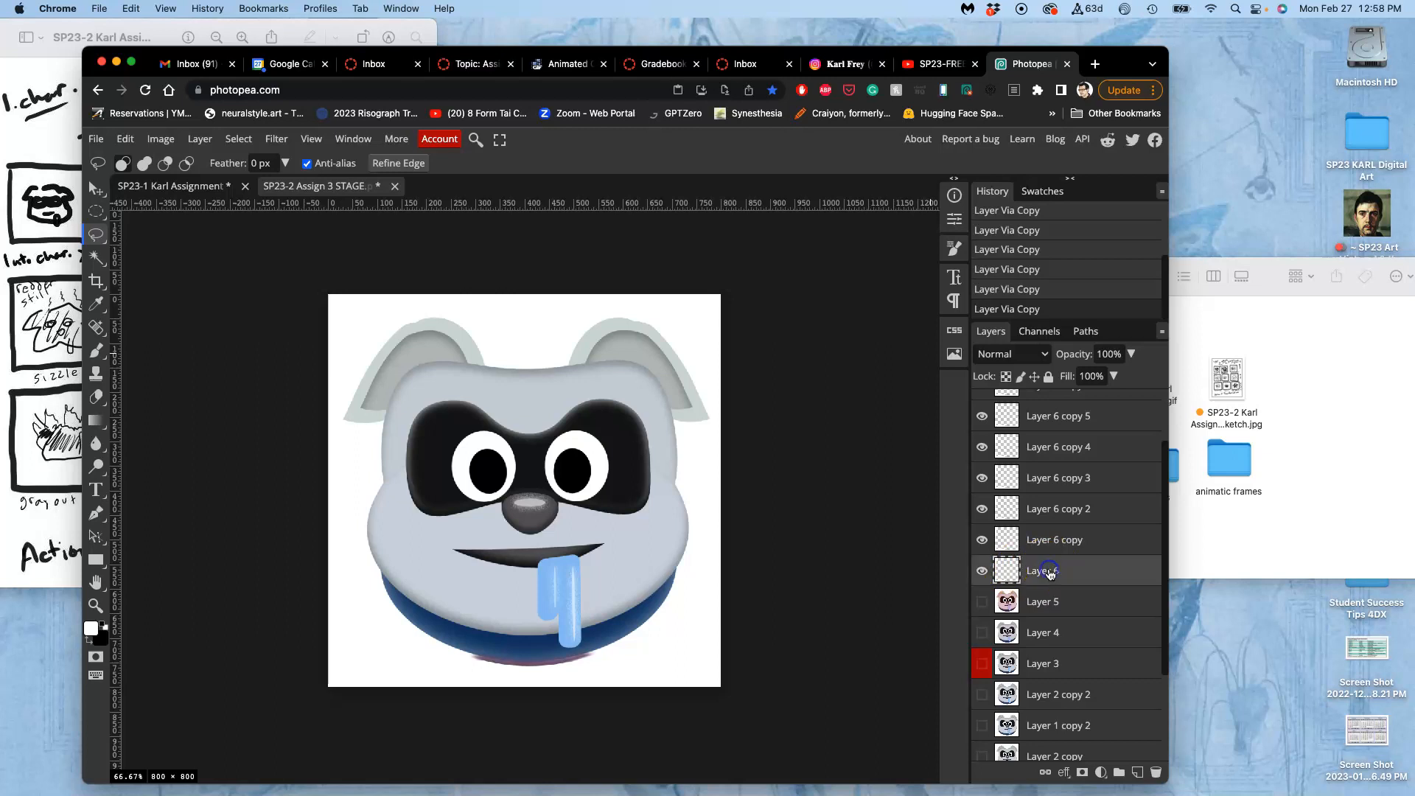
scroll(1046, 560, up, 2)
shift+click(1044, 414)
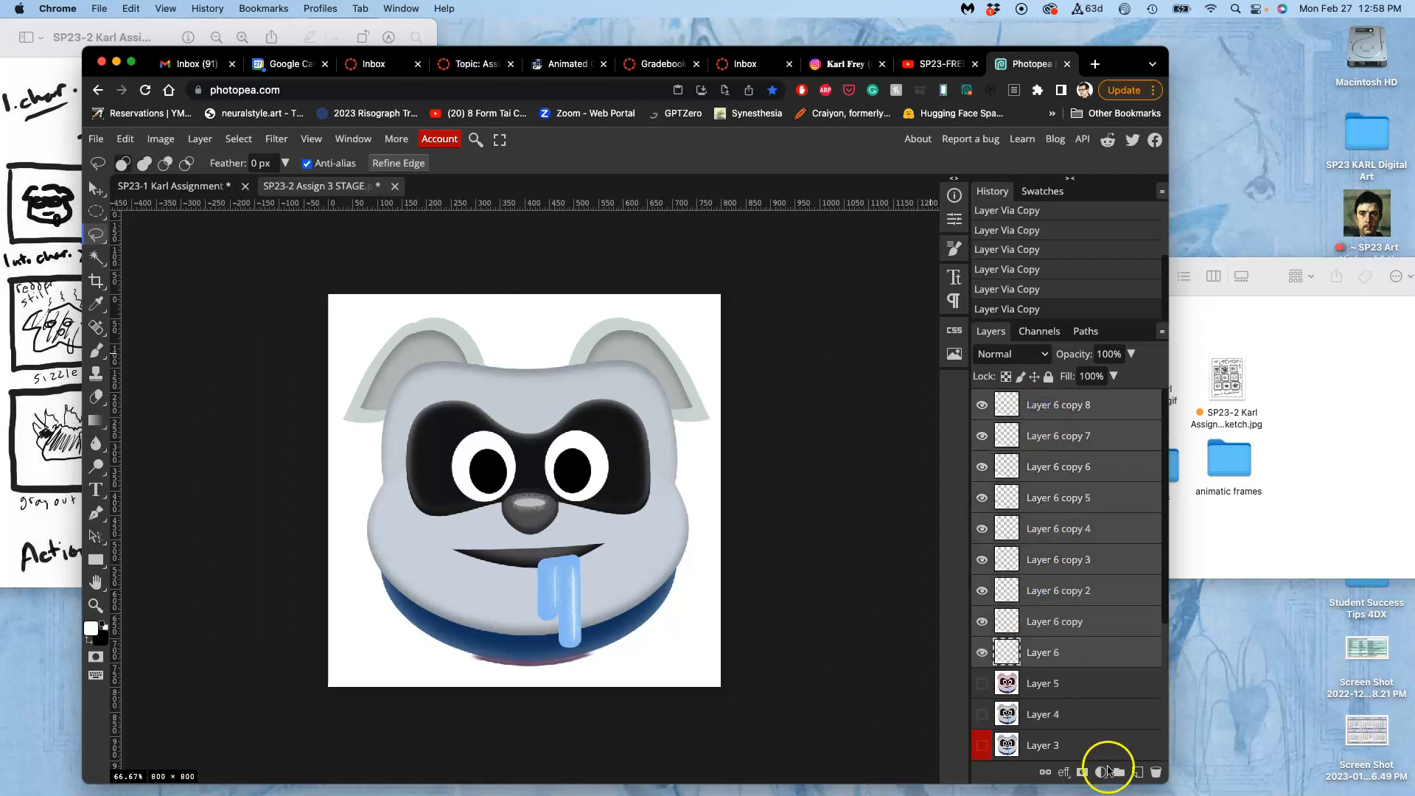
click(1117, 773)
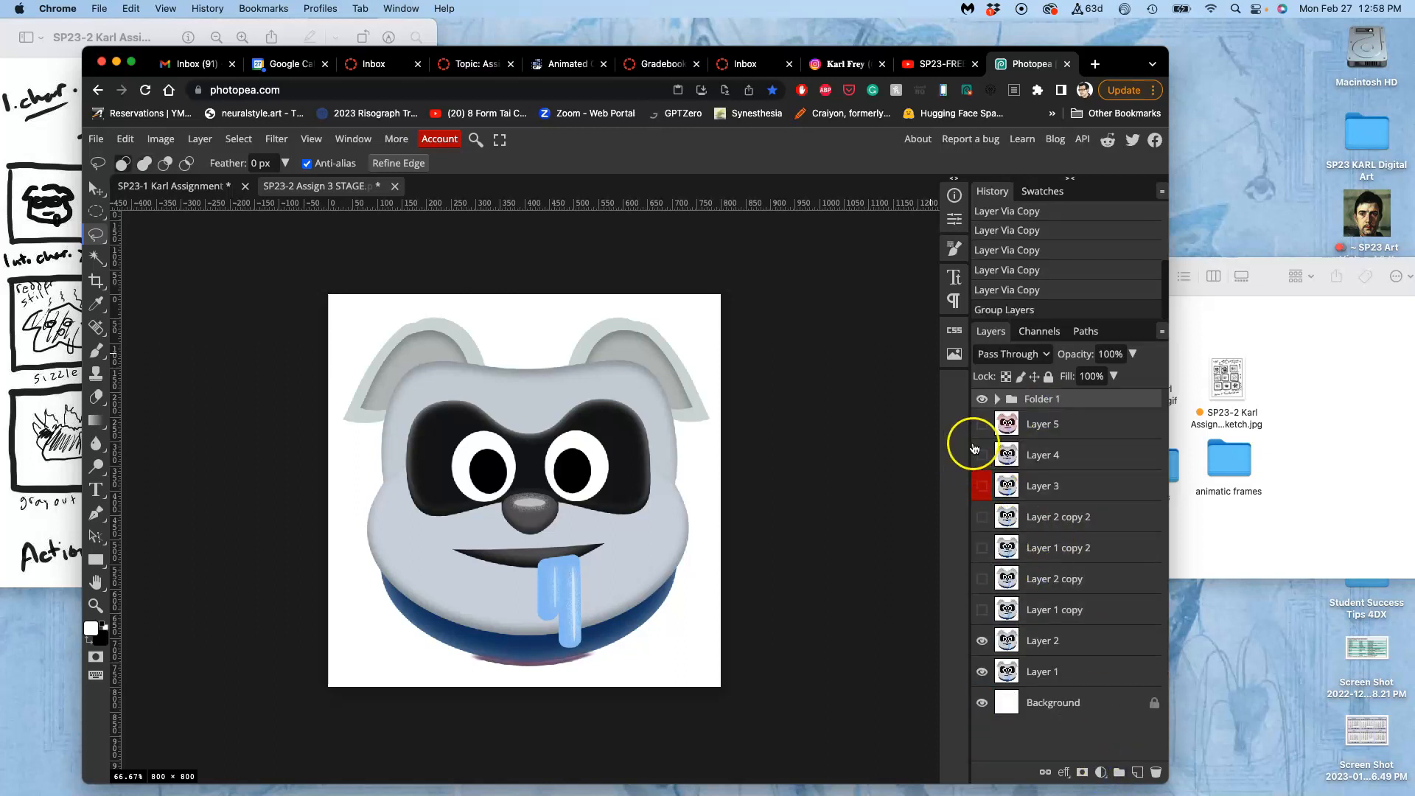
click(981, 400)
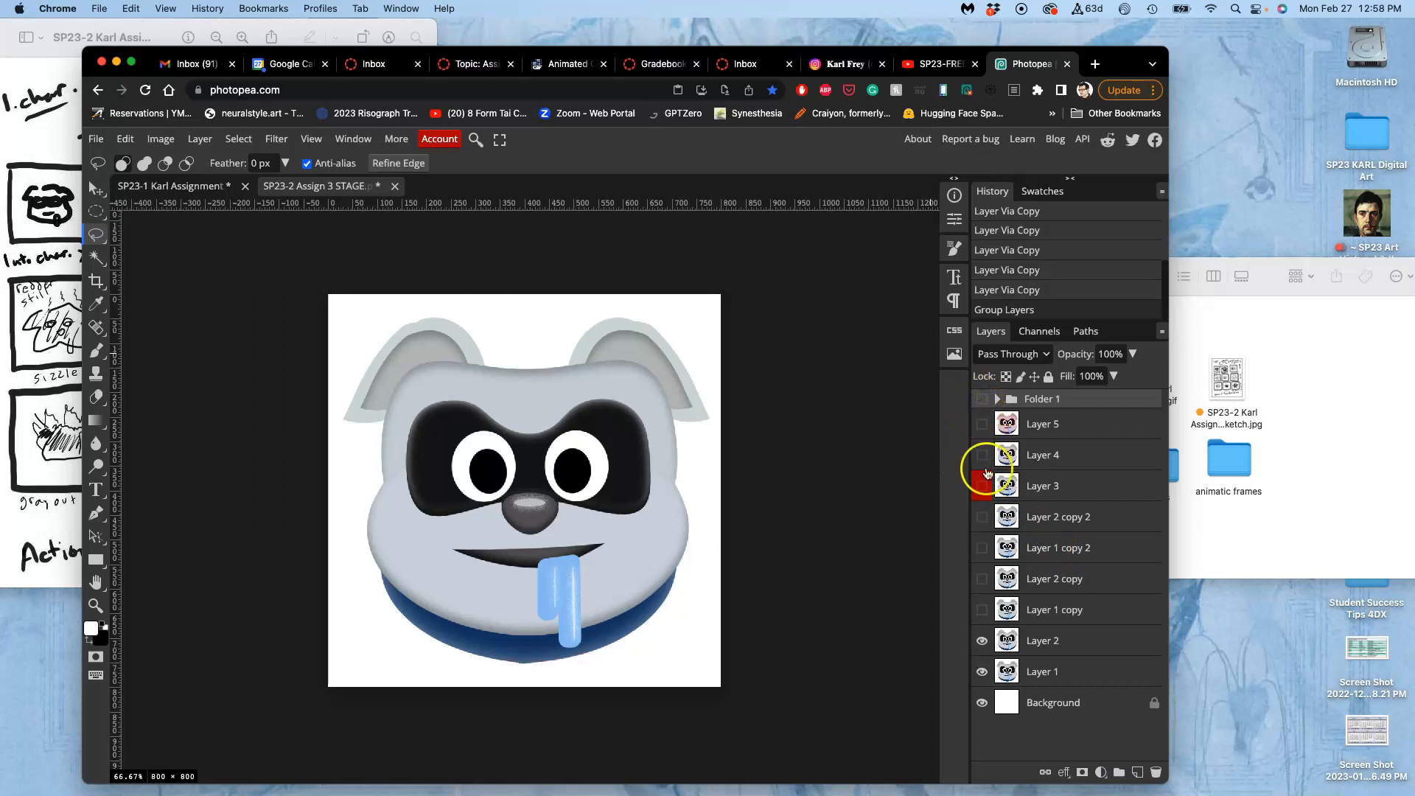
Preview the movement between the first two frames by toggling Layer 2's visibility, ending with it shown.
click(982, 641)
click(983, 642)
click(978, 641)
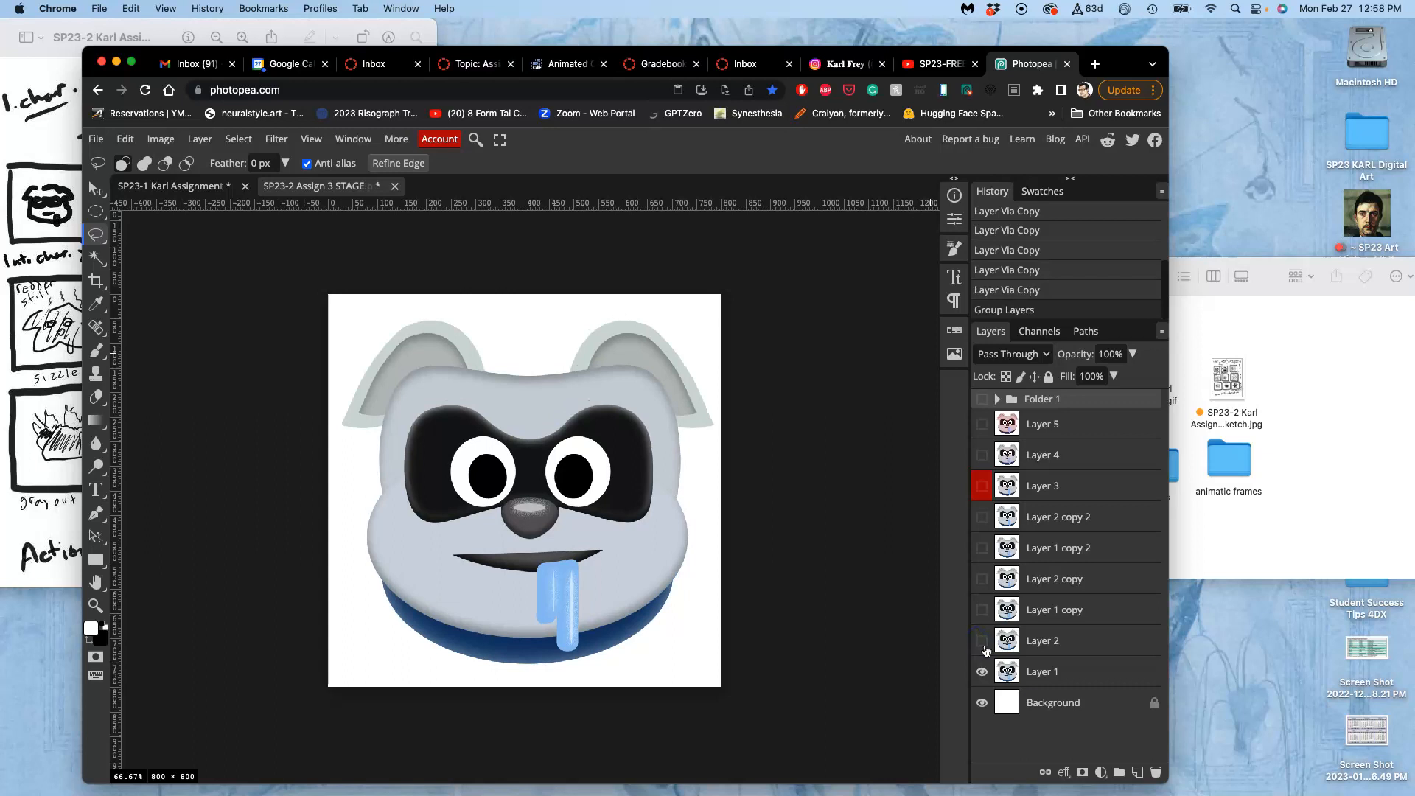
click(984, 642)
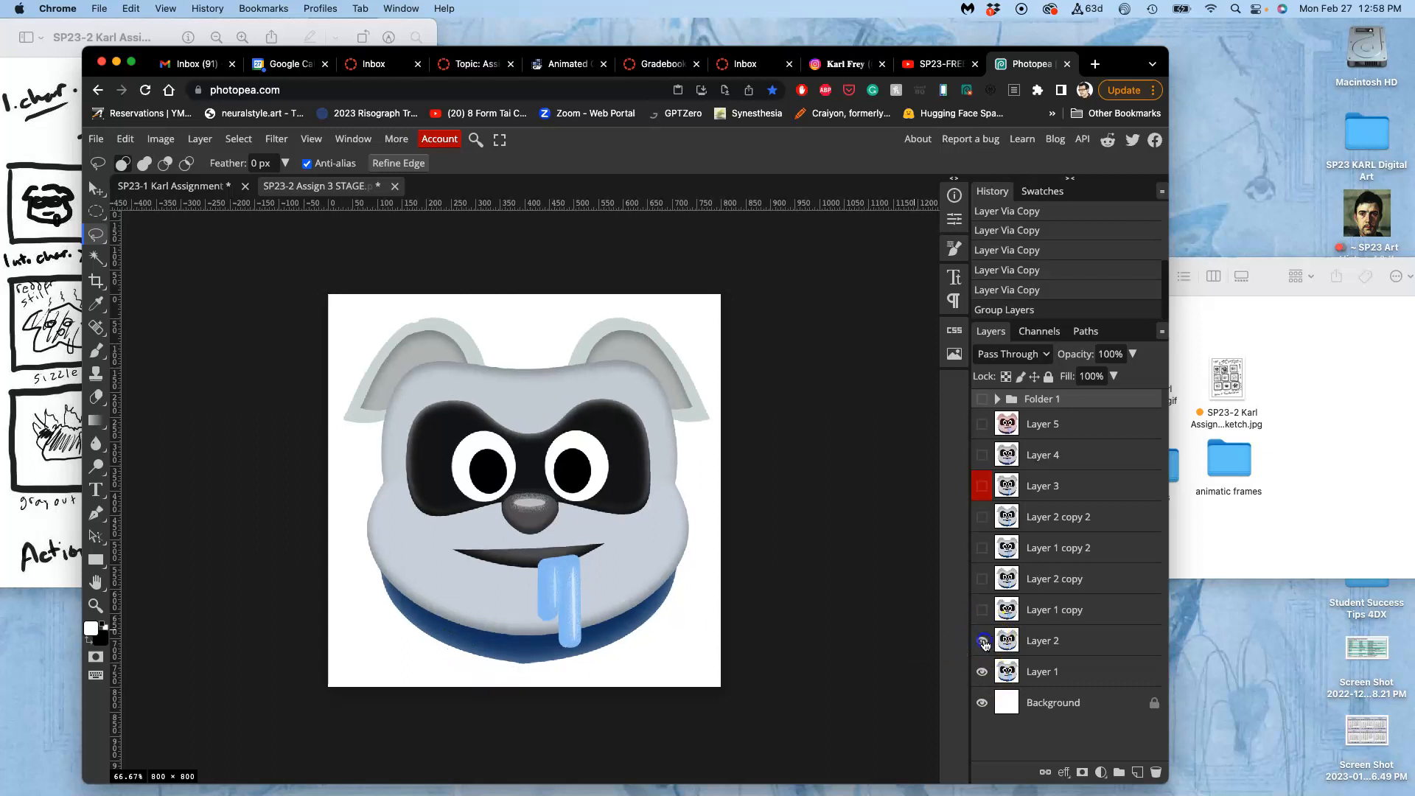